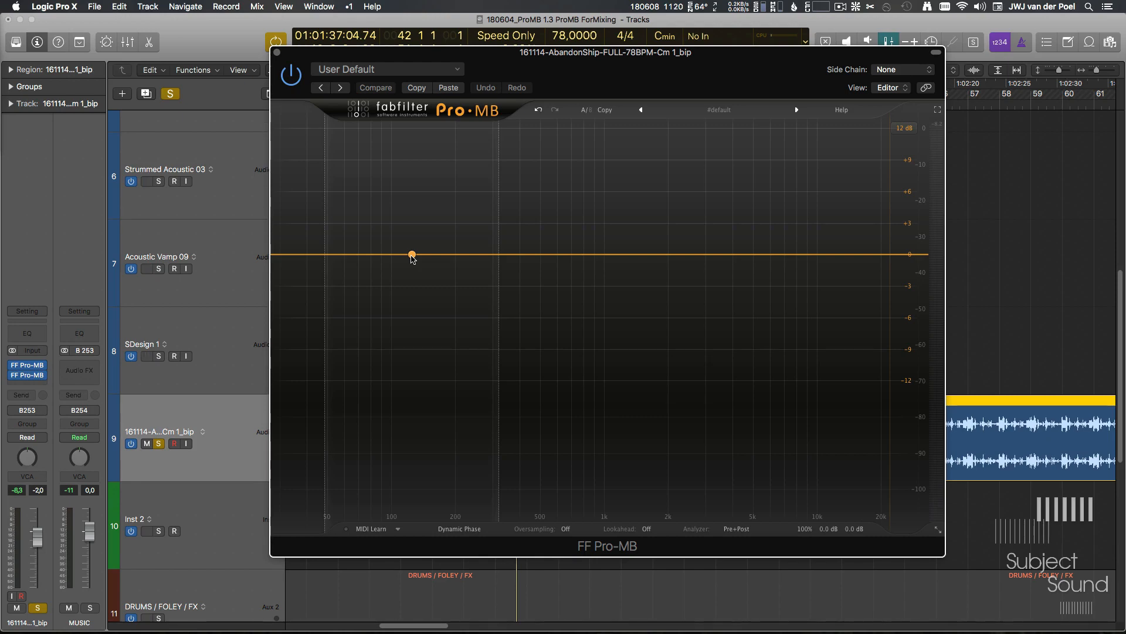
- Close the Pro-MB window and examine the AbandonShip region's waveform across the whole song and around the cycle range at bar 42
{"action": "mouse_move", "coordinate": [13, 367]}
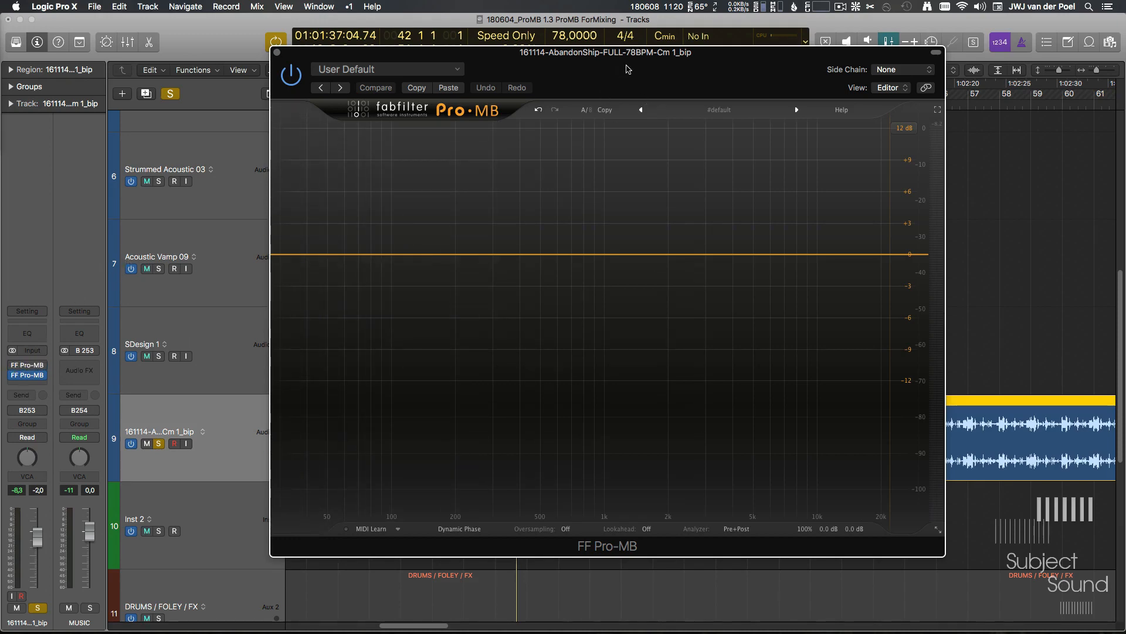
{"action": "key", "text": "super+w"}
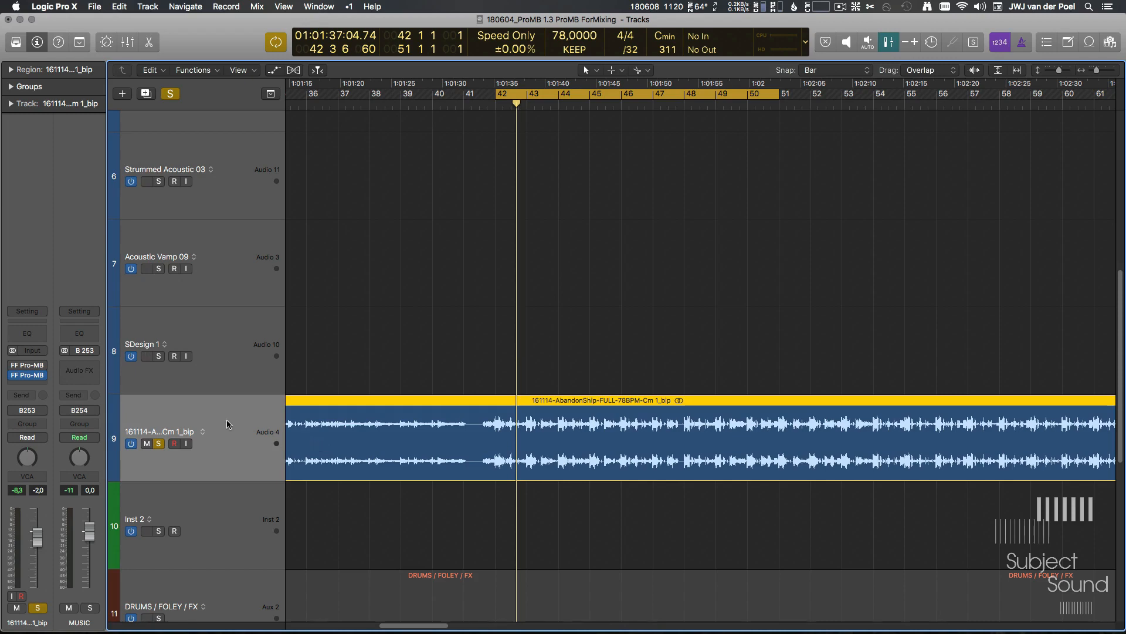
{"action": "key", "text": "super+Left"}
{"action": "key", "text": "super+Left"}
{"action": "key", "text": "super+Left"}
{"action": "key", "text": "super+Left"}
{"action": "key", "text": "super+Left"}
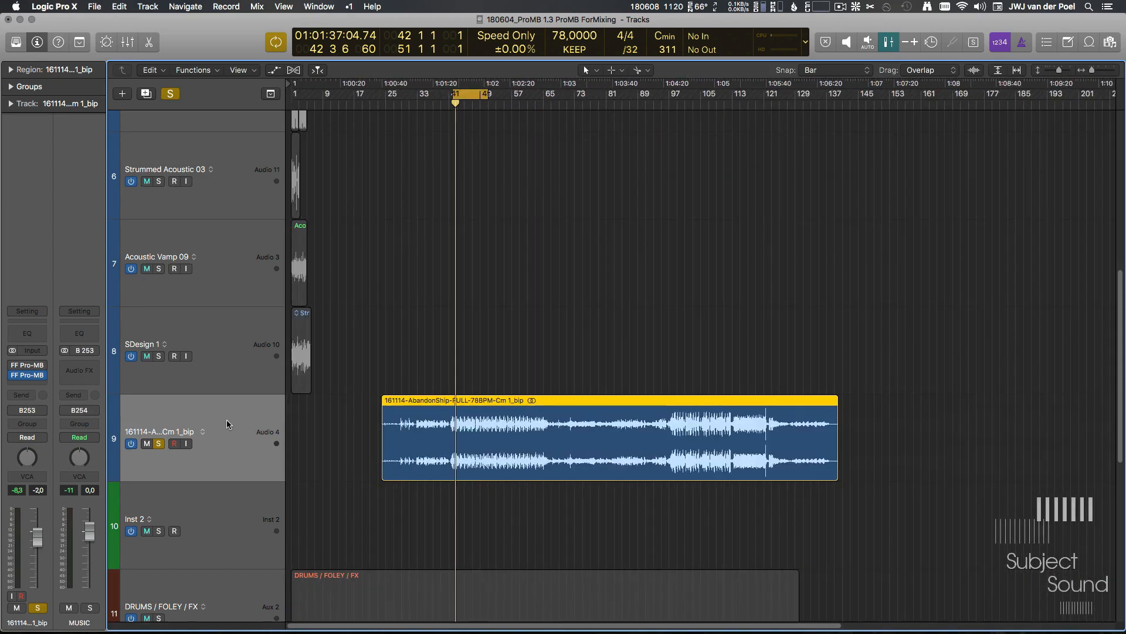
{"action": "key", "text": "super+Right"}
{"action": "key", "text": "super+Right"}
{"action": "key", "text": "super+Right"}
{"action": "key", "text": "super+Down"}
{"action": "key", "text": "super+Right"}
{"action": "key", "text": "super+Down"}
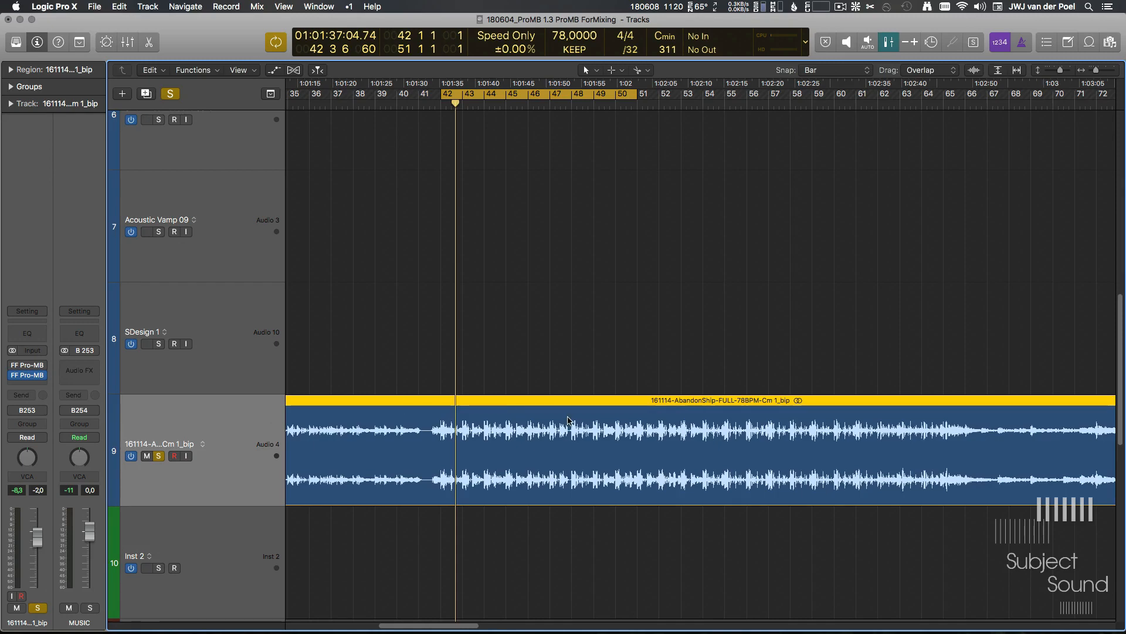
- Play the cycled section from bar 42 with Pro-MB bypassed to hear the untreated mix
{"action": "left_click", "coordinate": [36, 375]}
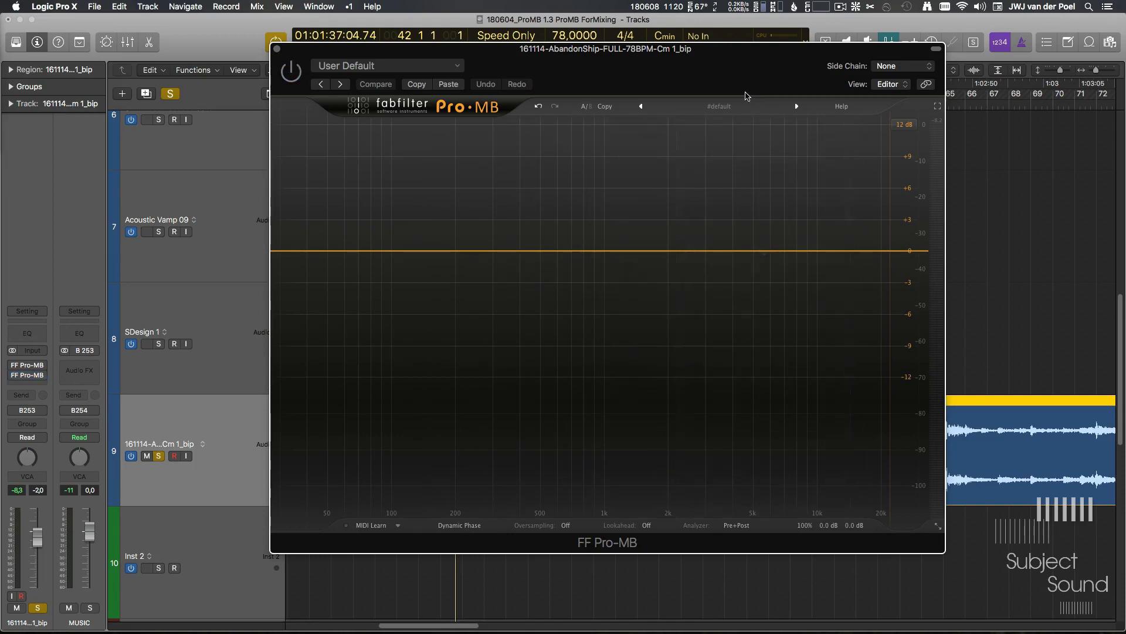
{"action": "left_click_drag", "start_coordinate": [724, 86], "coordinate": [748, 104]}
{"action": "key", "text": "space"}
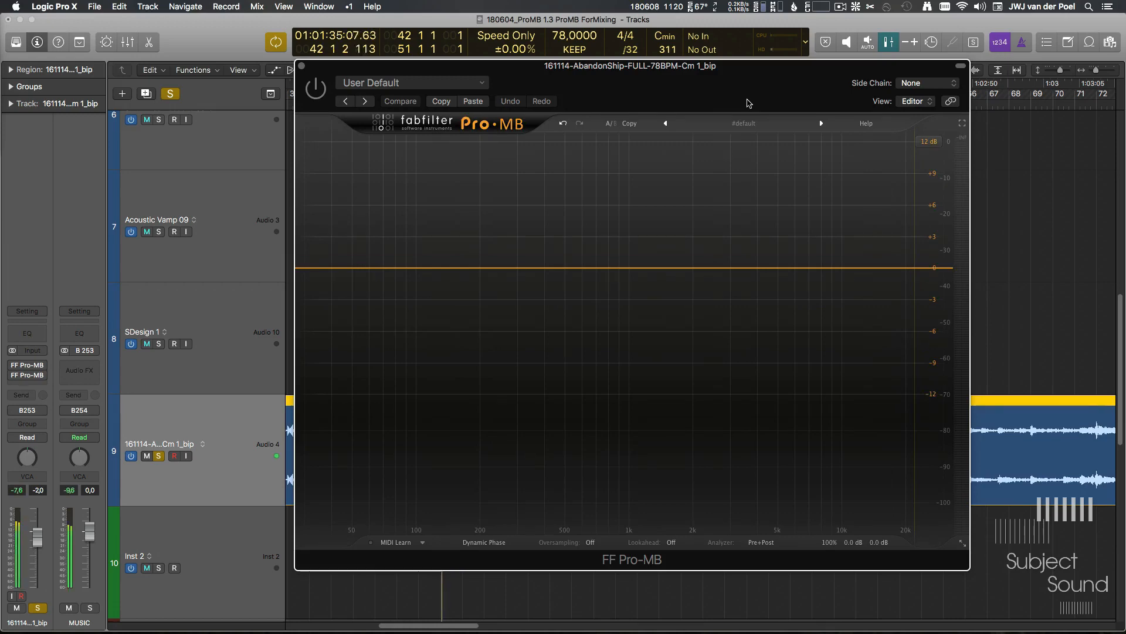
{"action": "key", "text": "super+w"}
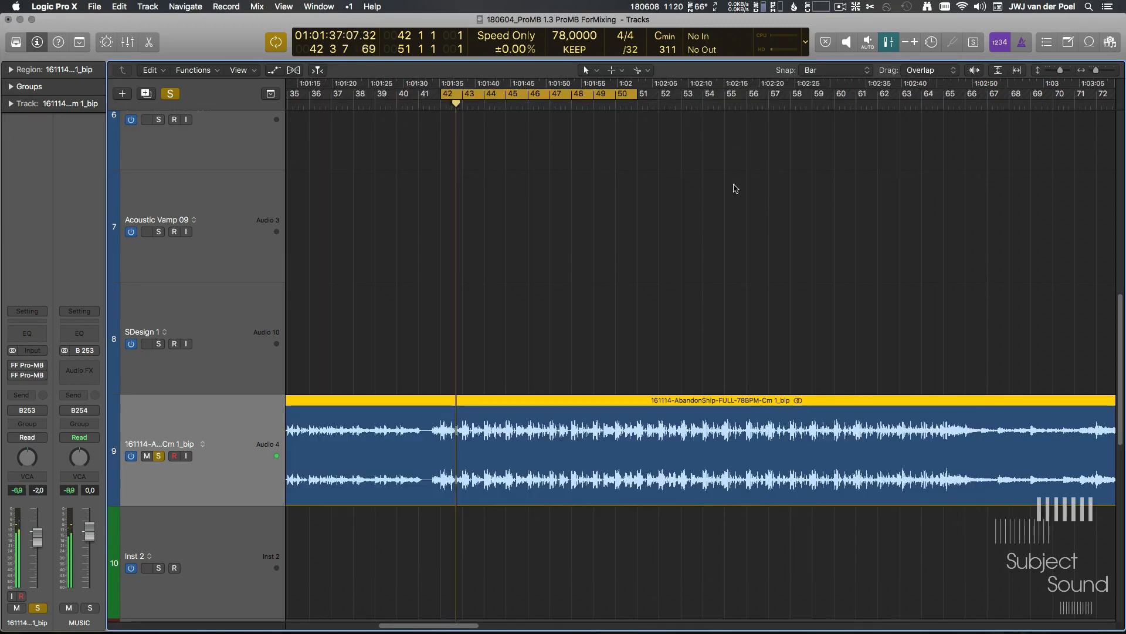
{"action": "scroll", "coordinate": [772, 244], "scroll_direction": "down", "scroll_amount": 2}
- Show the Pro-MB window again, switch the plug-in back on and create a compression band in the low frequencies
{"action": "key", "text": "v"}
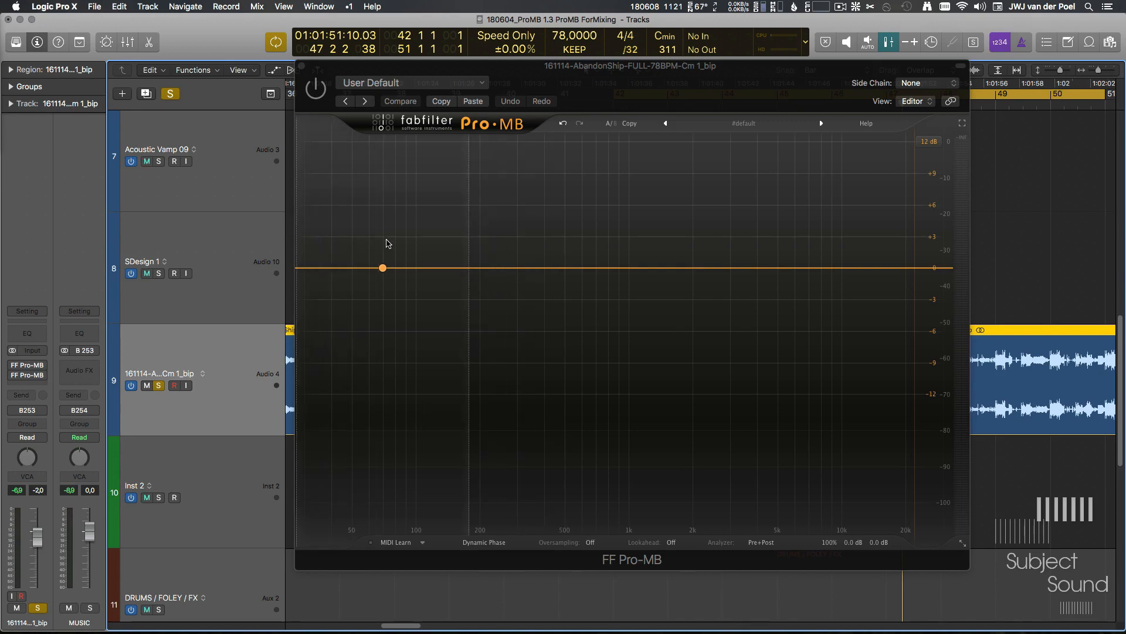
{"action": "left_click", "coordinate": [313, 108]}
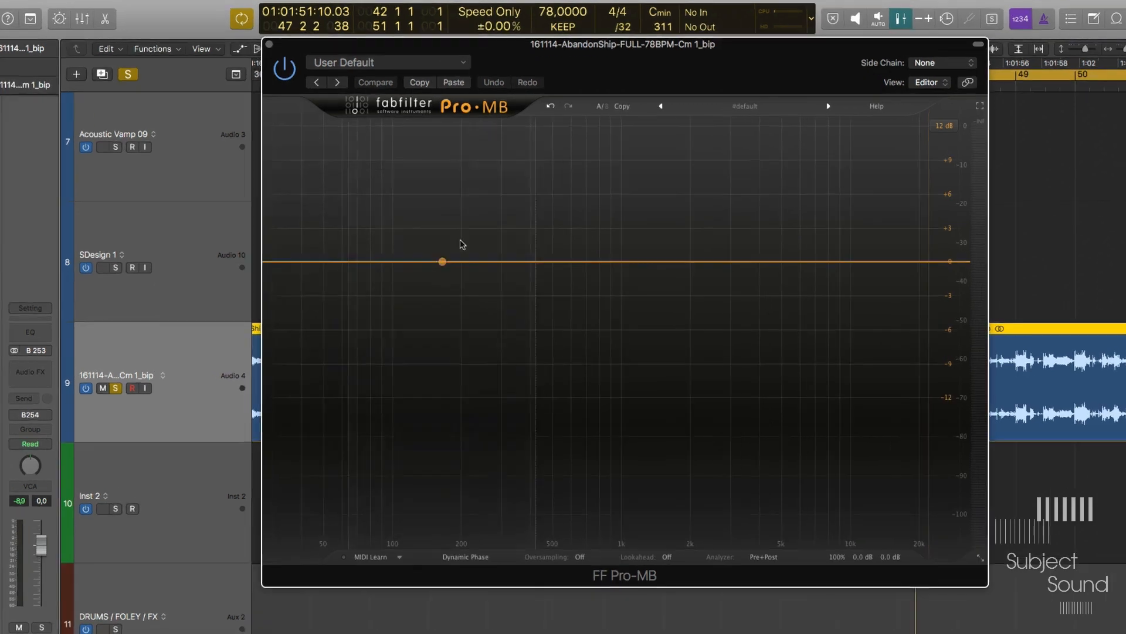
{"action": "left_click", "coordinate": [217, 199]}
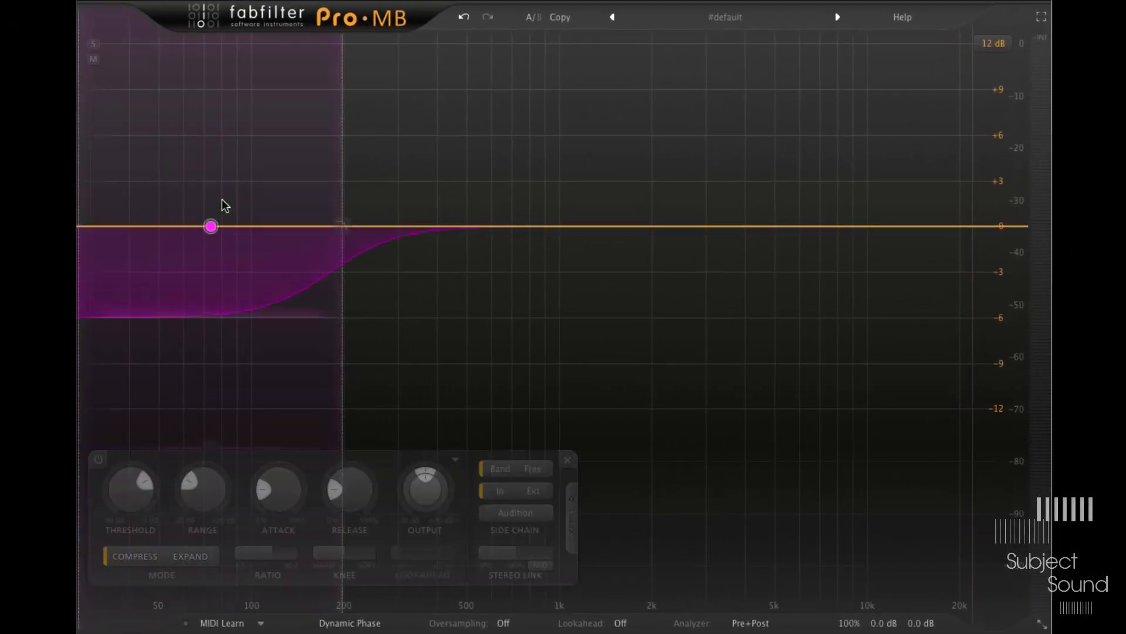
- Audition the low band in solo and set its high crossover to 180 Hz during playback
{"action": "left_click", "coordinate": [93, 44]}
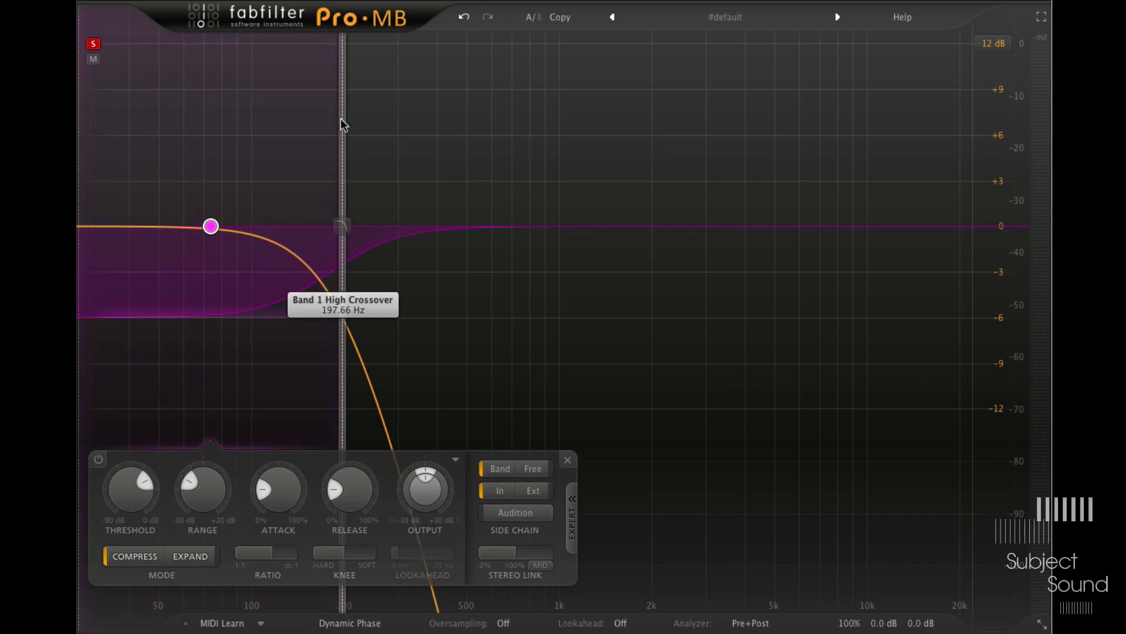
{"action": "key", "text": "space"}
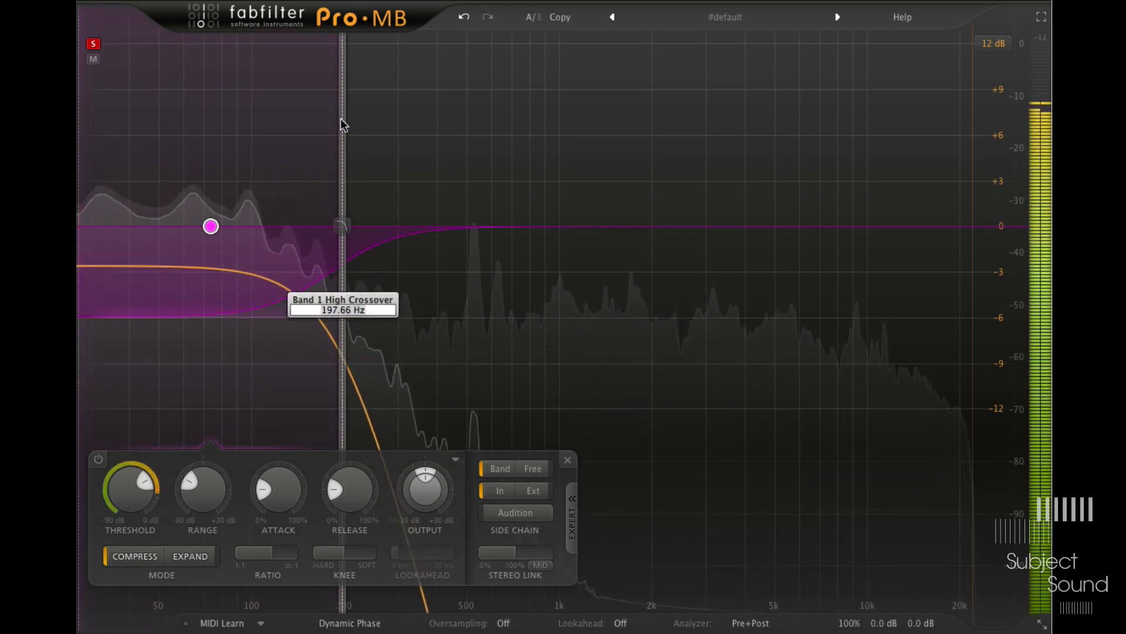
{"action": "double_click", "coordinate": [343, 125]}
{"action": "type", "text": "180"}
{"action": "key", "text": "Return"}
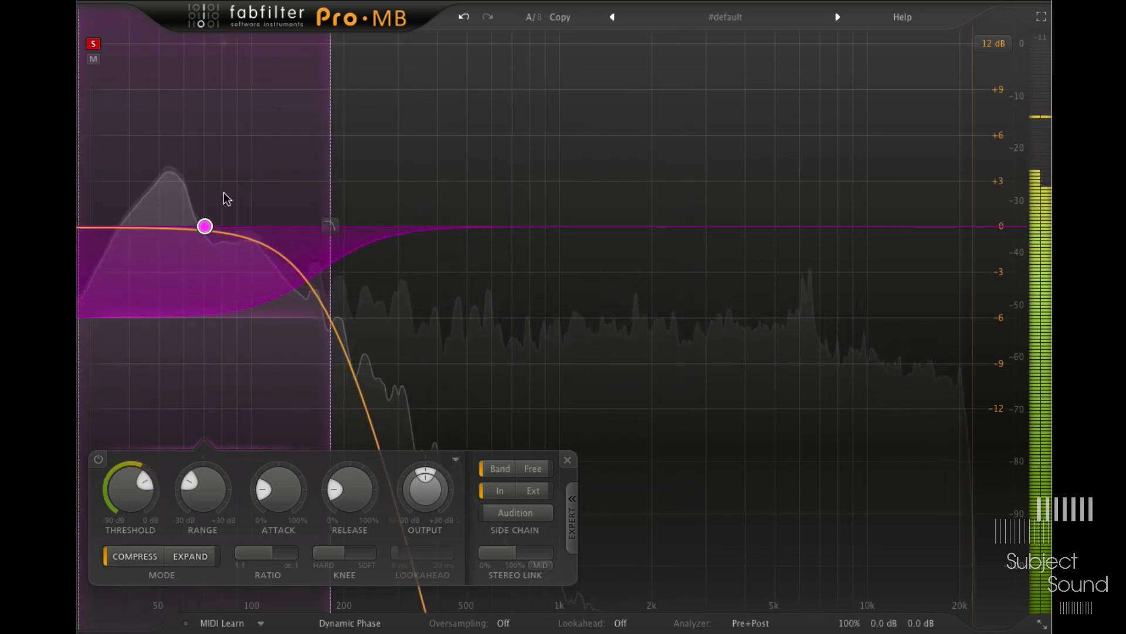
{"action": "left_click", "coordinate": [94, 44]}
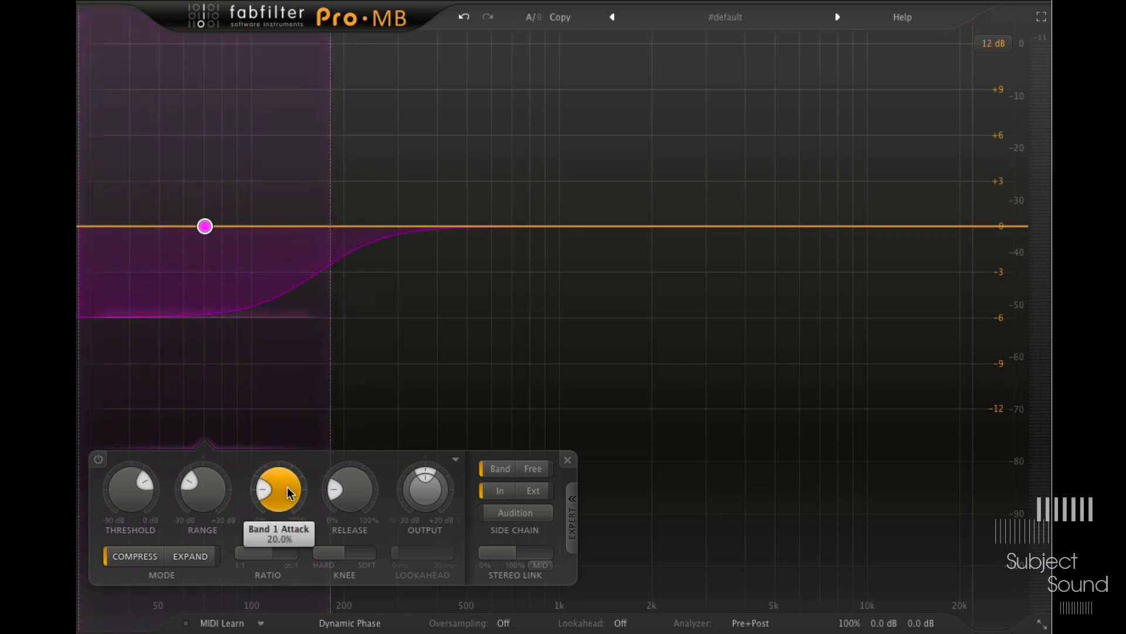
- Shorten the low band's attack and turn lookahead on
{"action": "left_click_drag", "start_coordinate": [288, 492], "coordinate": [248, 578]}
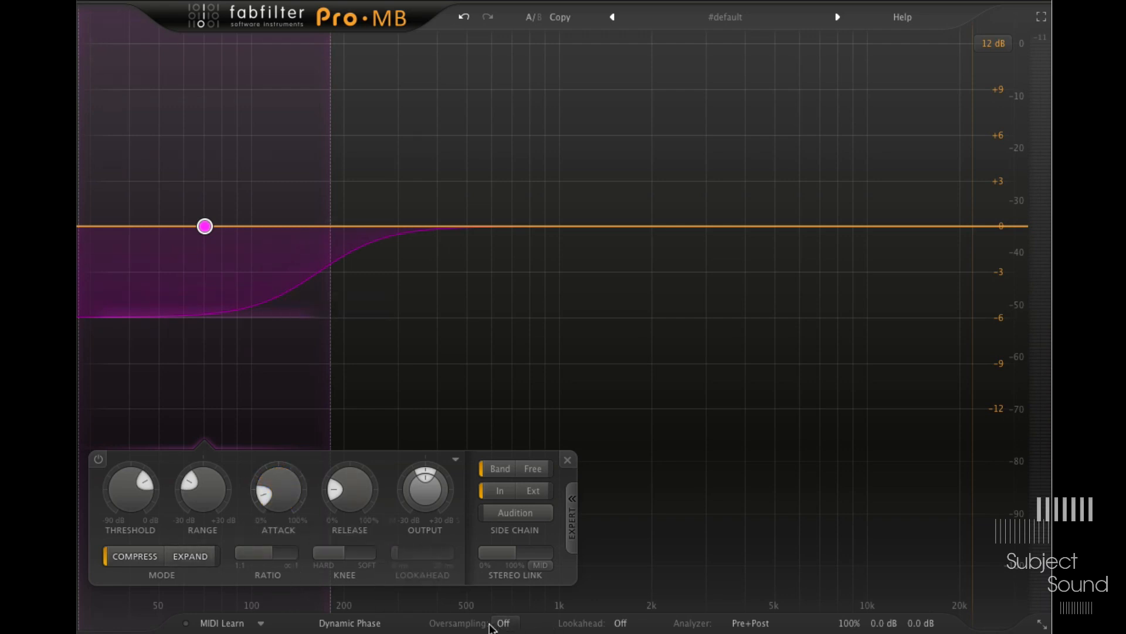
{"action": "left_click", "coordinate": [626, 624]}
{"action": "left_click", "coordinate": [629, 633]}
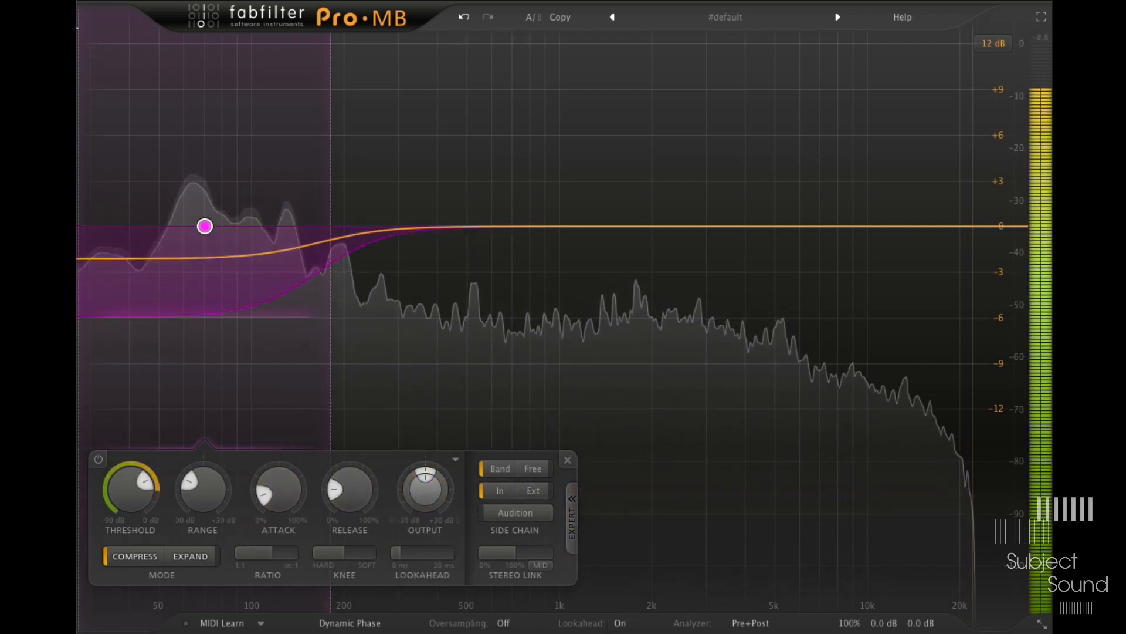
- Solo the low band and set its attack to 10% and its release to 30%
{"action": "left_click", "coordinate": [91, 44]}
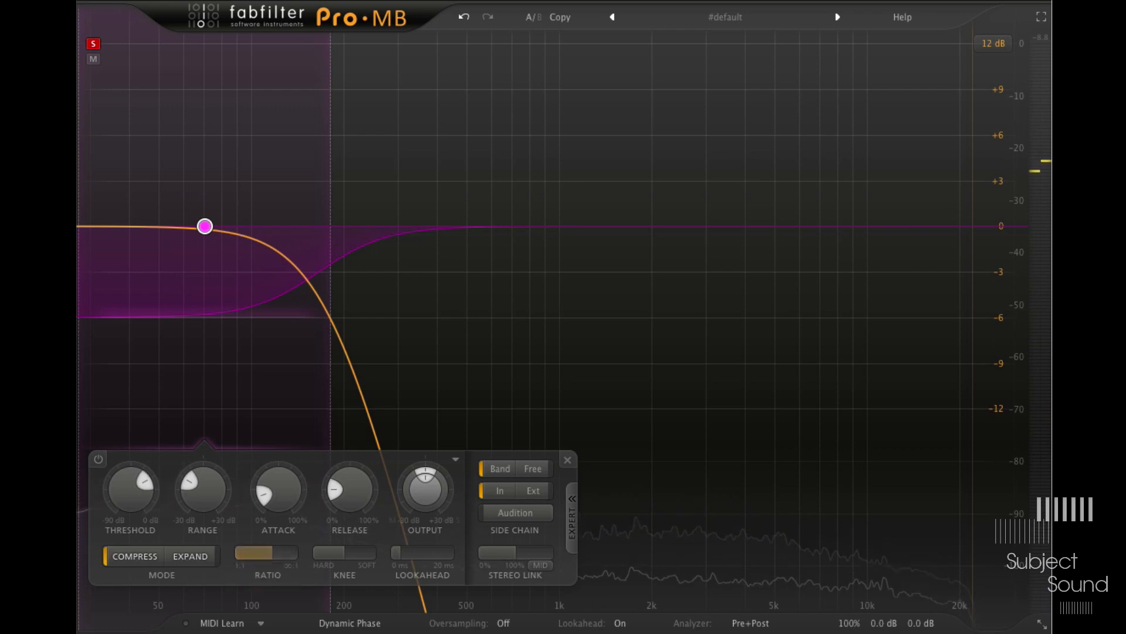
{"action": "left_click_drag", "start_coordinate": [272, 496], "coordinate": [292, 472]}
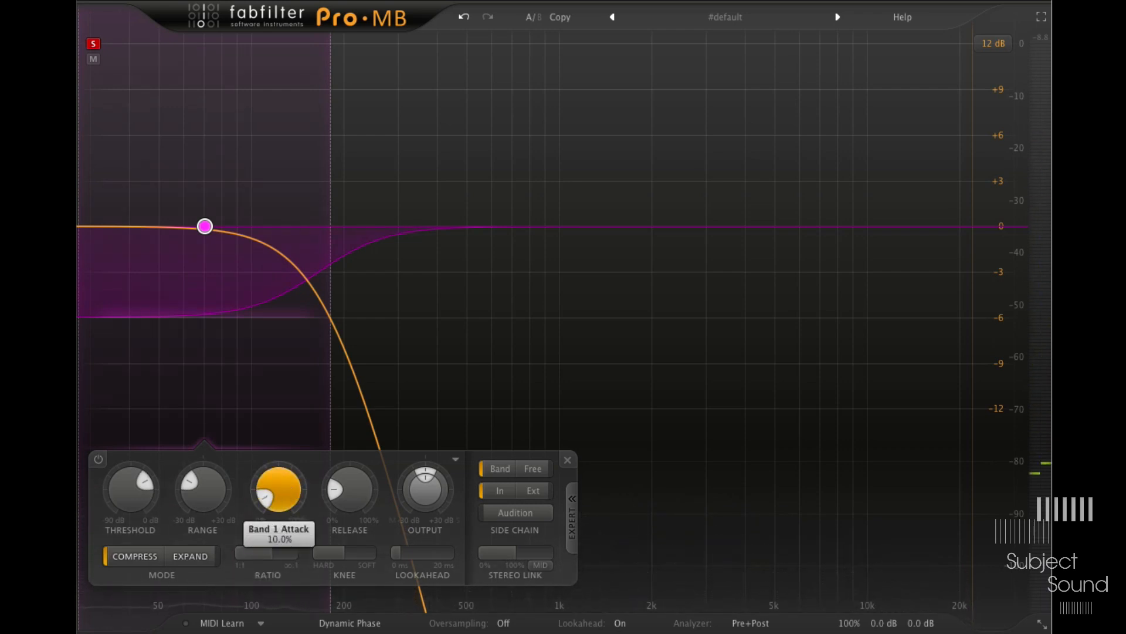
{"action": "double_click", "coordinate": [348, 499]}
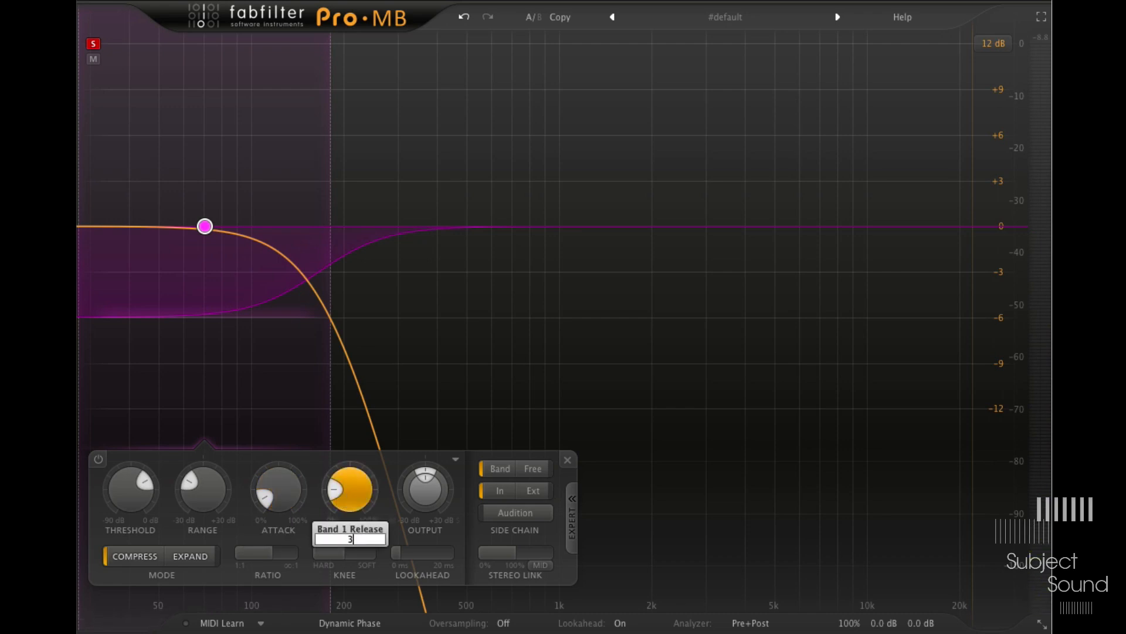
{"action": "type", "text": "0"}
{"action": "key", "text": "Return"}
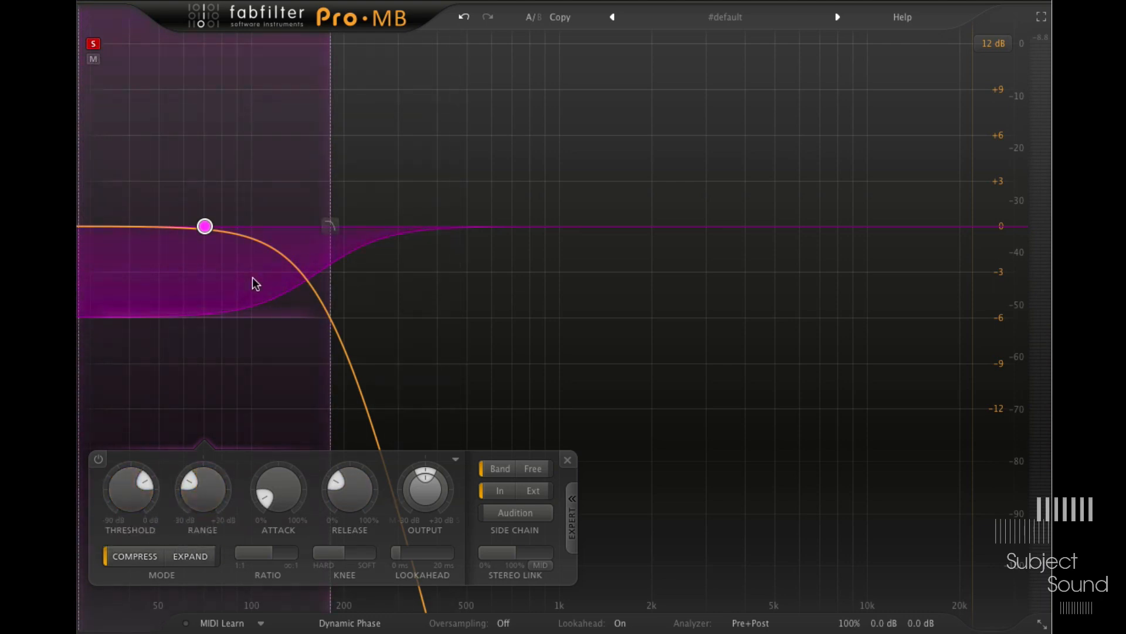
- Listen to the soloed low band and set its output level to 2.5 dB
{"action": "key", "text": "space"}
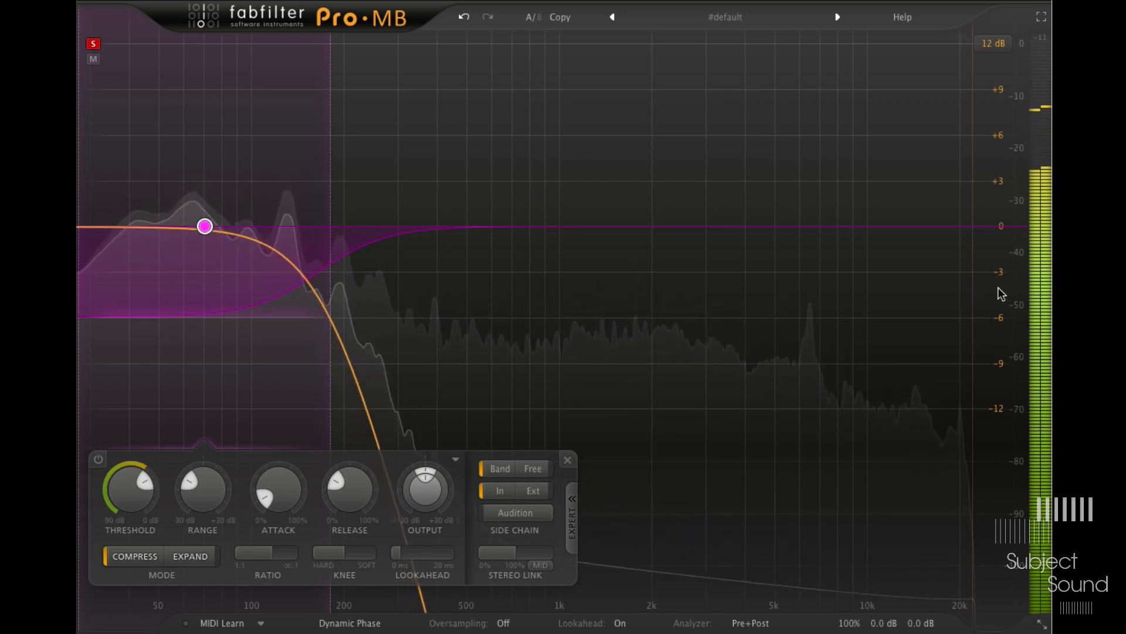
{"action": "key", "text": "space"}
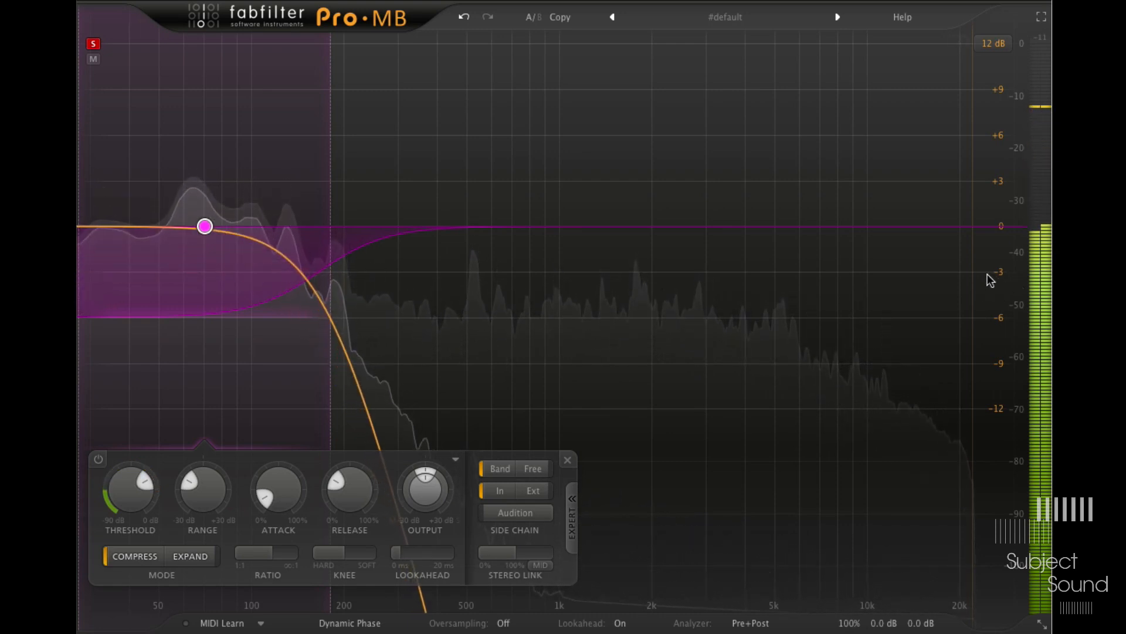
{"action": "double_click", "coordinate": [421, 490]}
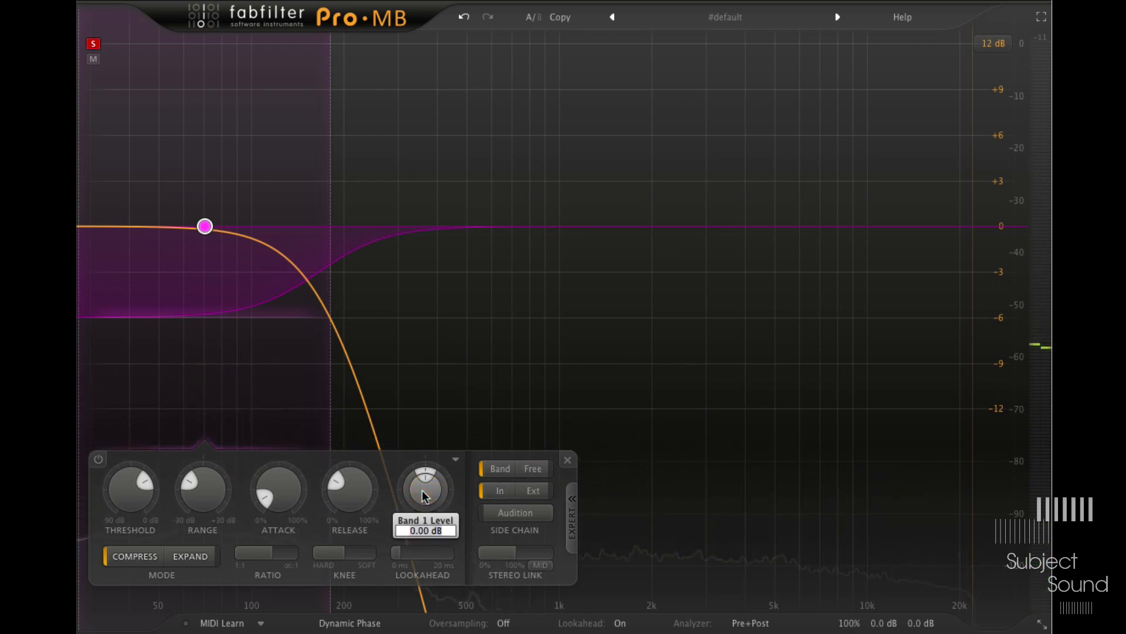
{"action": "type", "text": "2.5"}
{"action": "key", "text": "Return"}
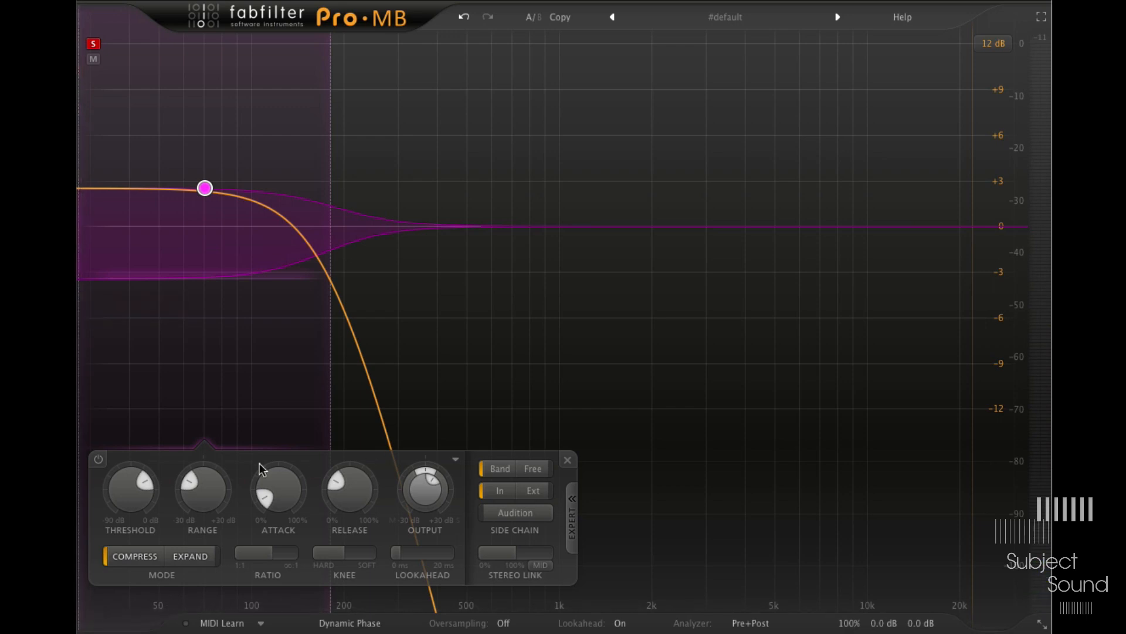
- Set the low band's output pan to Mid 0 dB / Side -5 dB, and audition it before ending its solo
{"action": "mouse_move", "coordinate": [433, 471]}
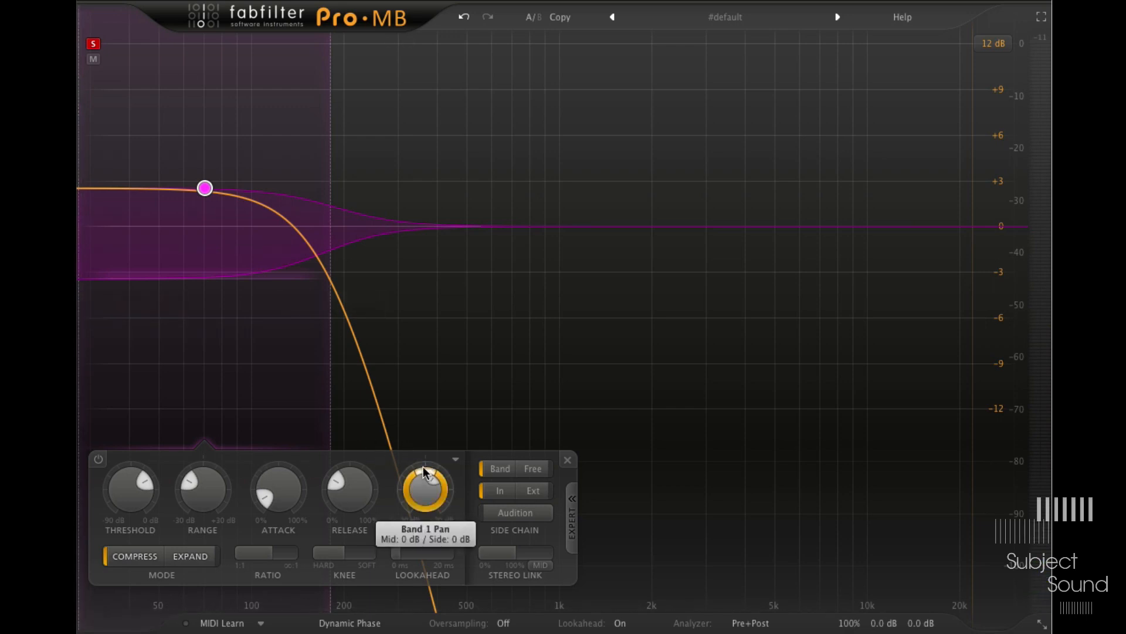
{"action": "left_click_drag", "start_coordinate": [423, 466], "coordinate": [408, 477]}
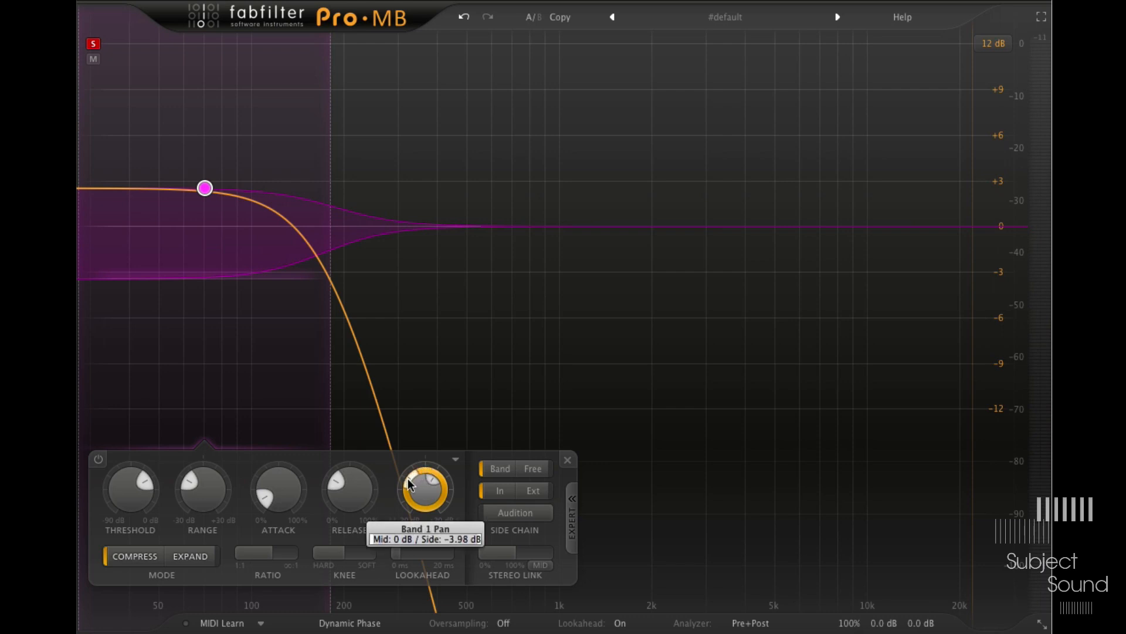
{"action": "left_click", "coordinate": [454, 535]}
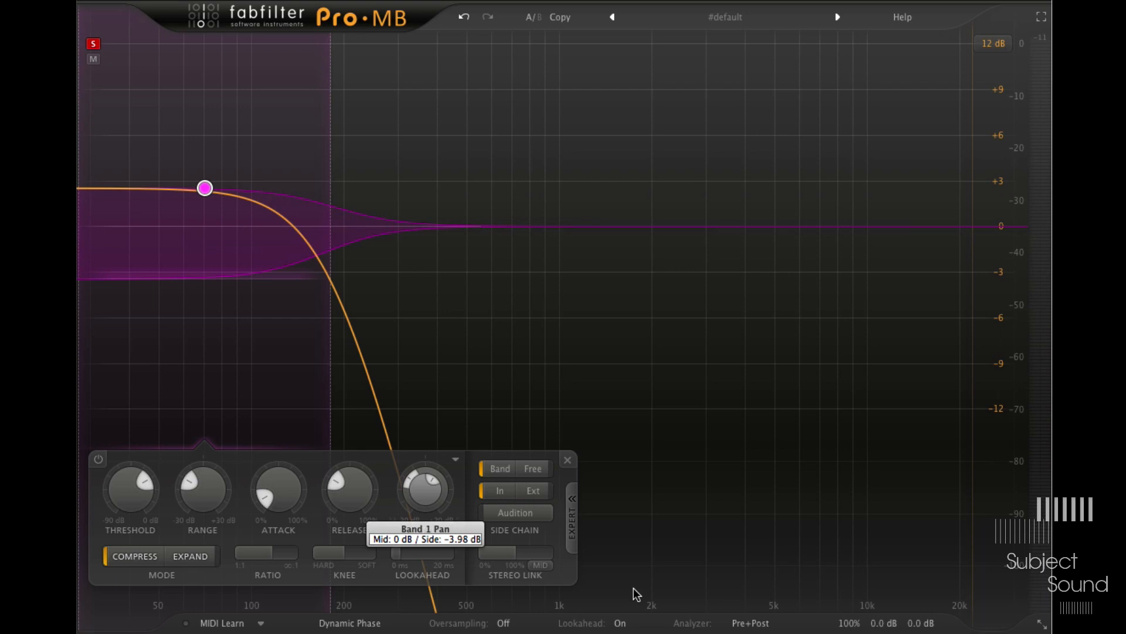
{"action": "key", "text": "BackSpace"}
{"action": "type", "text": "4"}
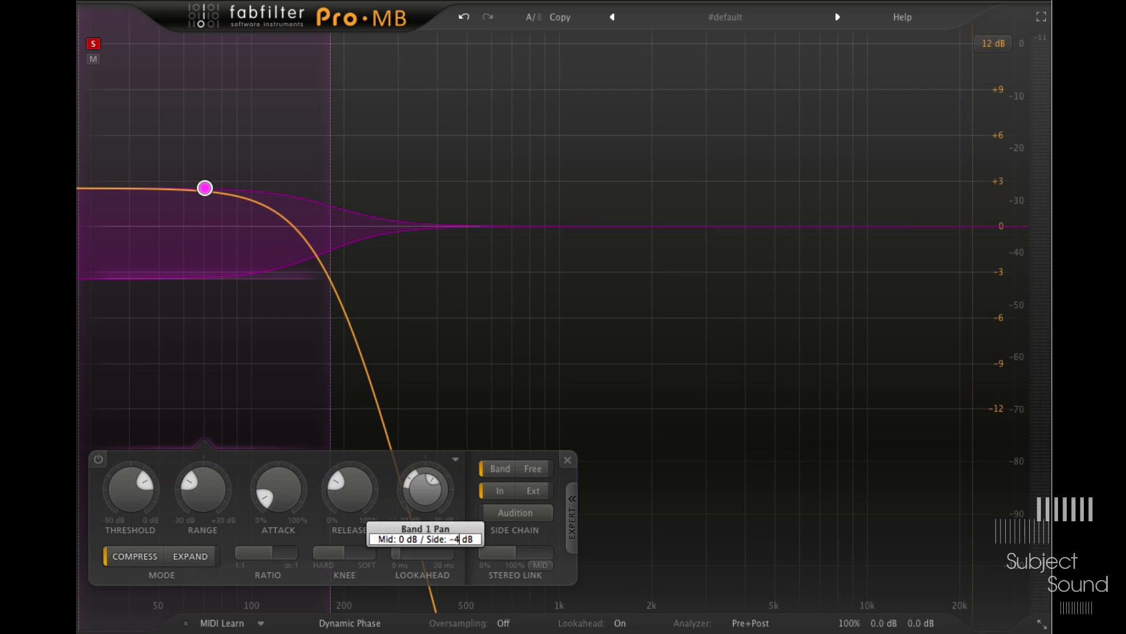
{"action": "key", "text": "Return"}
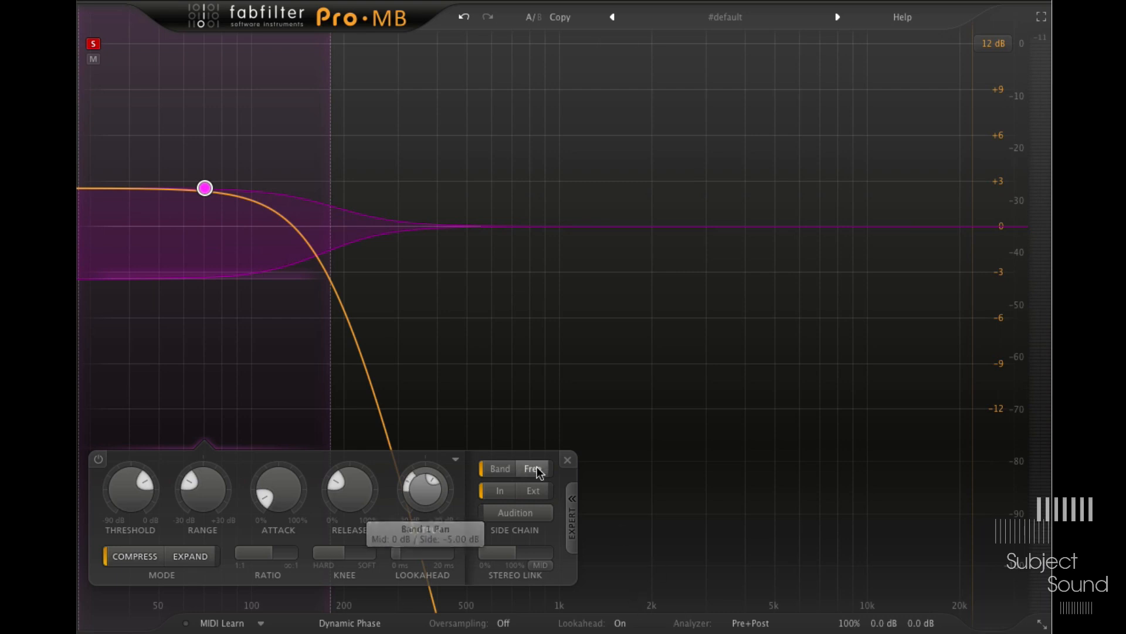
{"action": "key", "text": "space"}
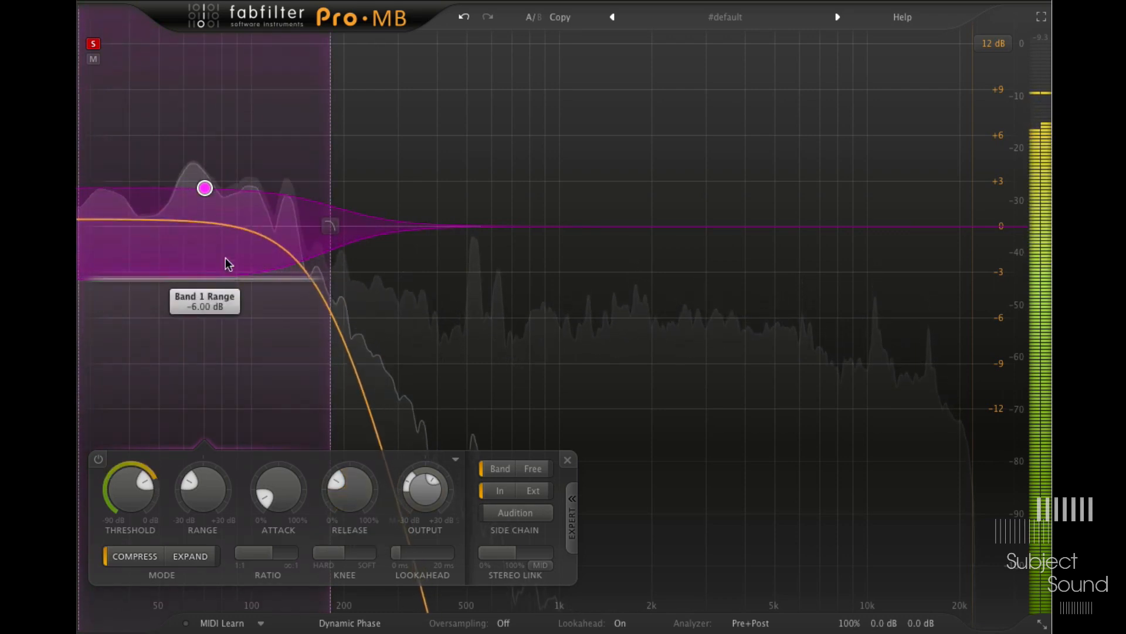
{"action": "left_click", "coordinate": [93, 43]}
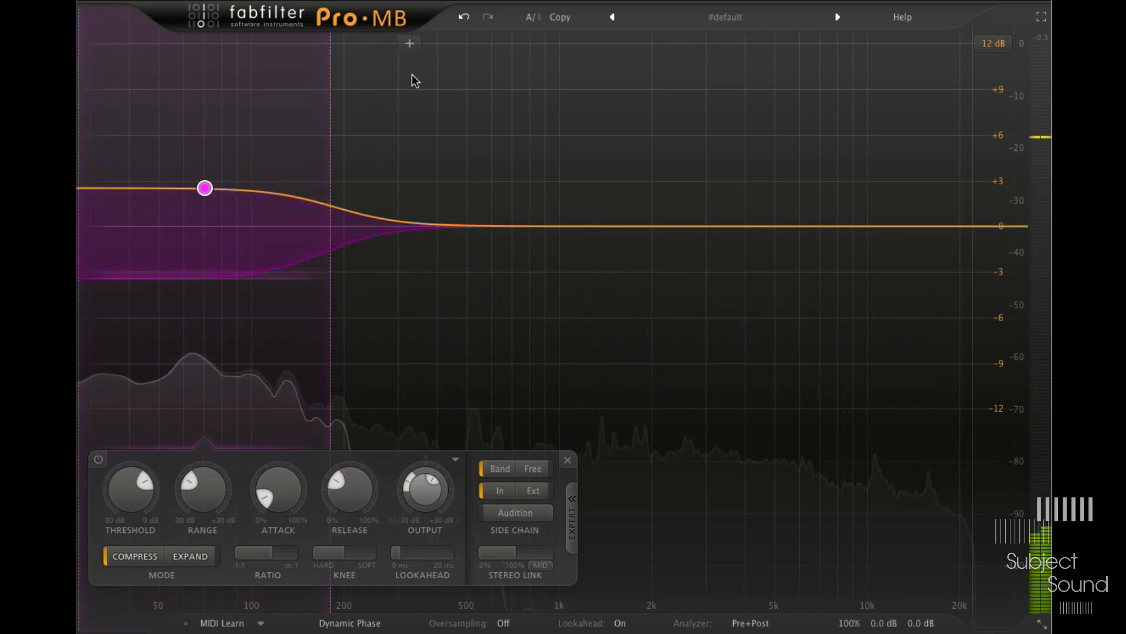
- Add a second compression band directly above the low band and solo it with the low band muted
{"action": "left_click", "coordinate": [417, 40]}
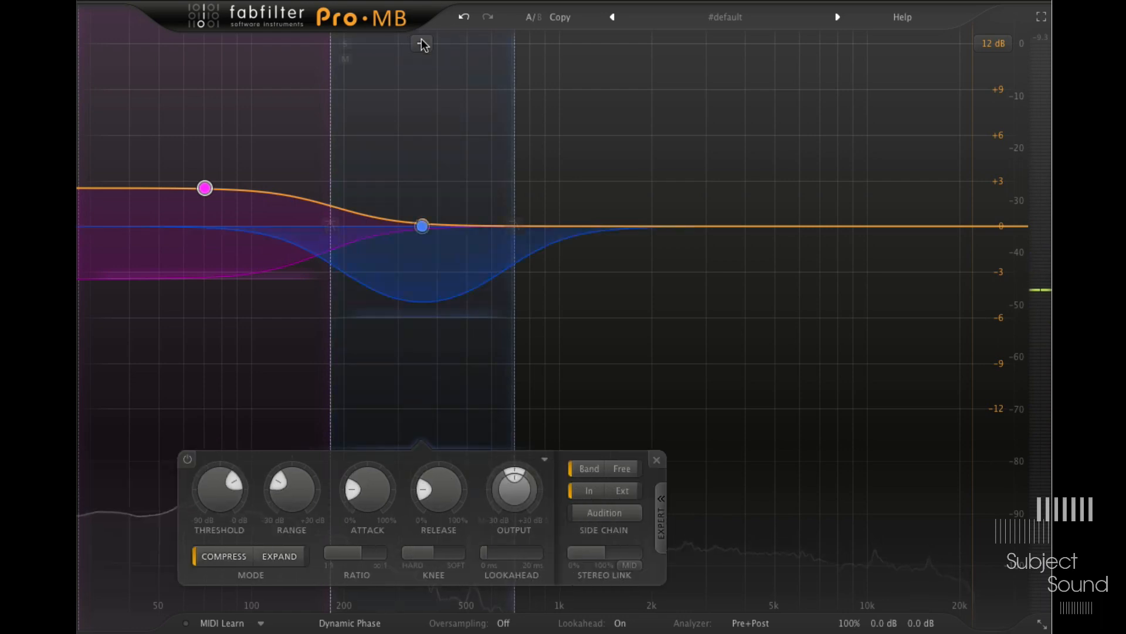
{"action": "left_click", "coordinate": [345, 44]}
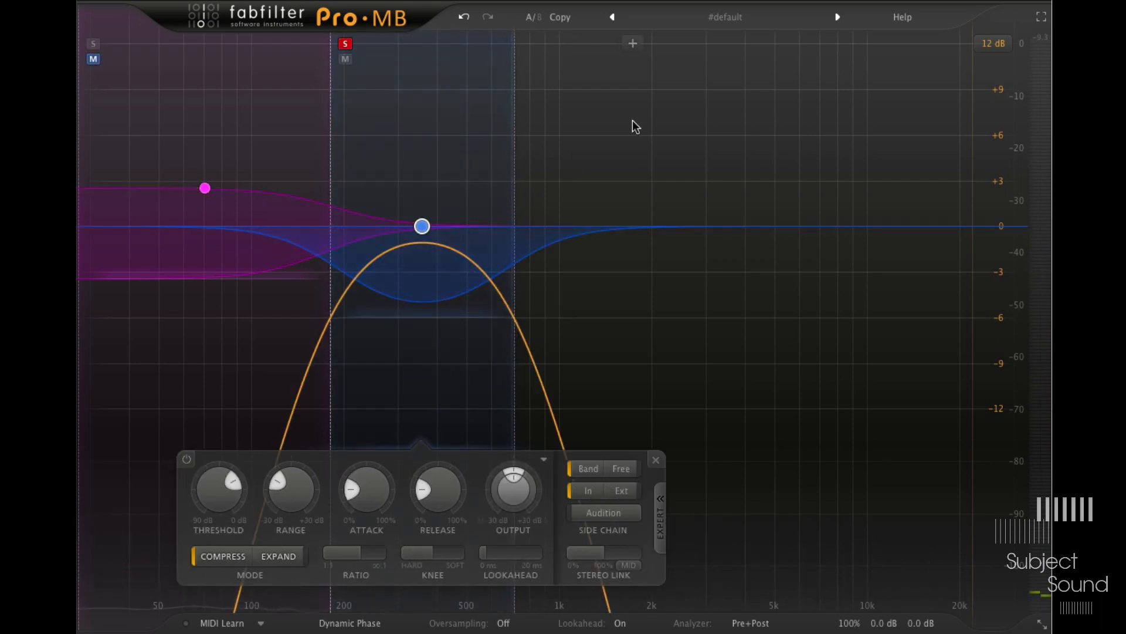
- Play the soloed second band and lower its high crossover slightly
{"action": "key", "text": "space"}
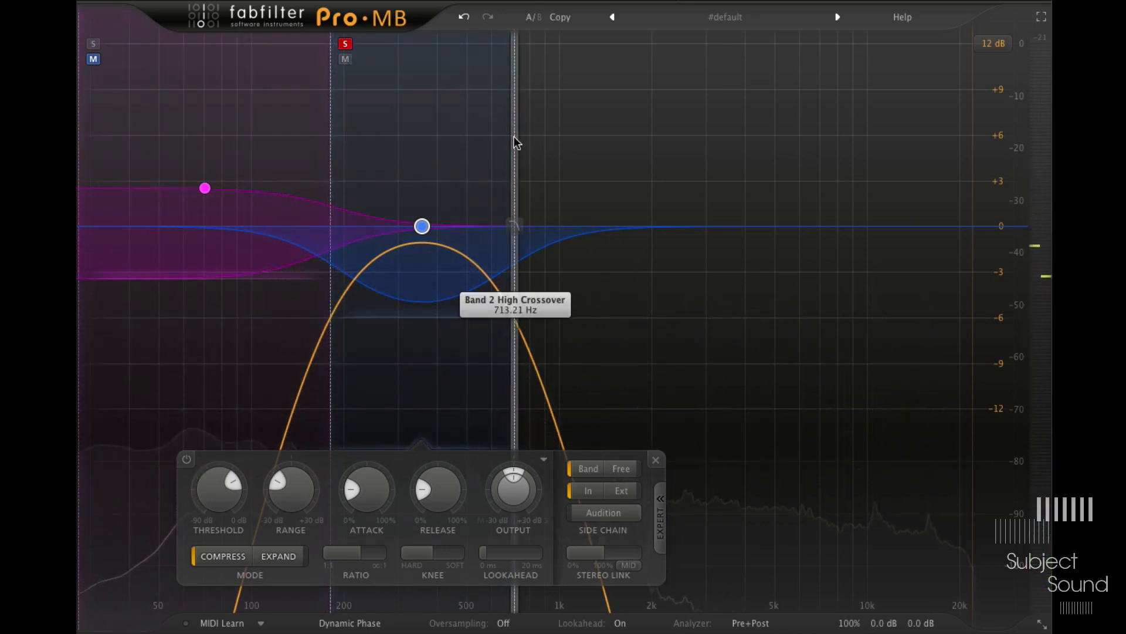
{"action": "left_click_drag", "start_coordinate": [516, 143], "coordinate": [510, 141]}
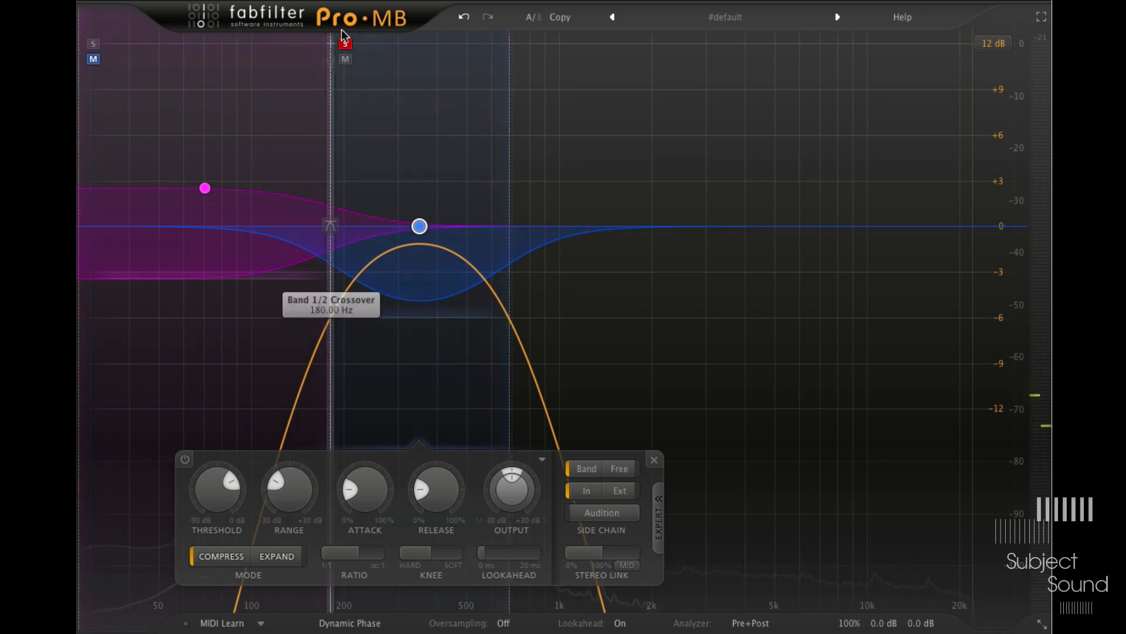
- End the second band's solo and lower its threshold to about -27 dB while the mix plays
{"action": "left_click", "coordinate": [347, 44]}
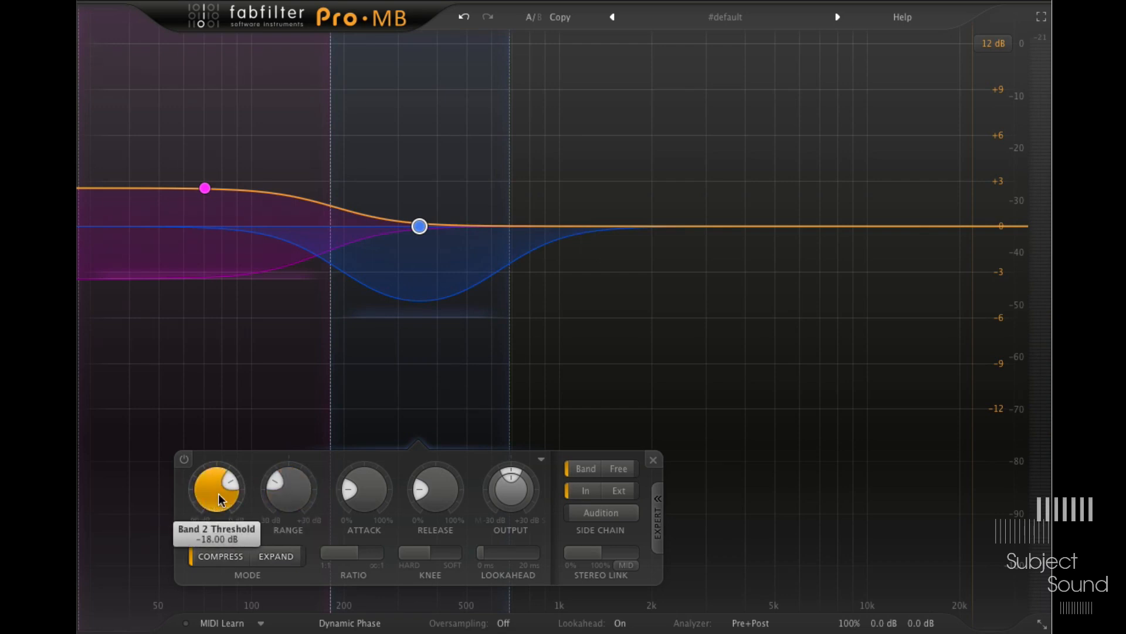
{"action": "key", "text": "space"}
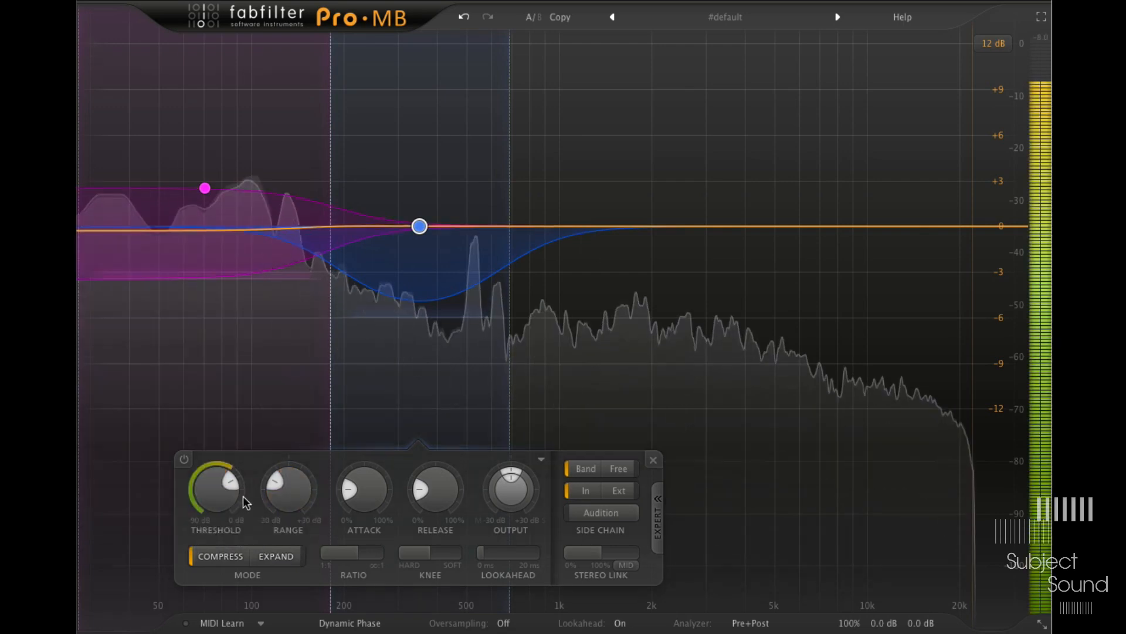
{"action": "double_click", "coordinate": [213, 488]}
{"action": "type", "text": "-22"}
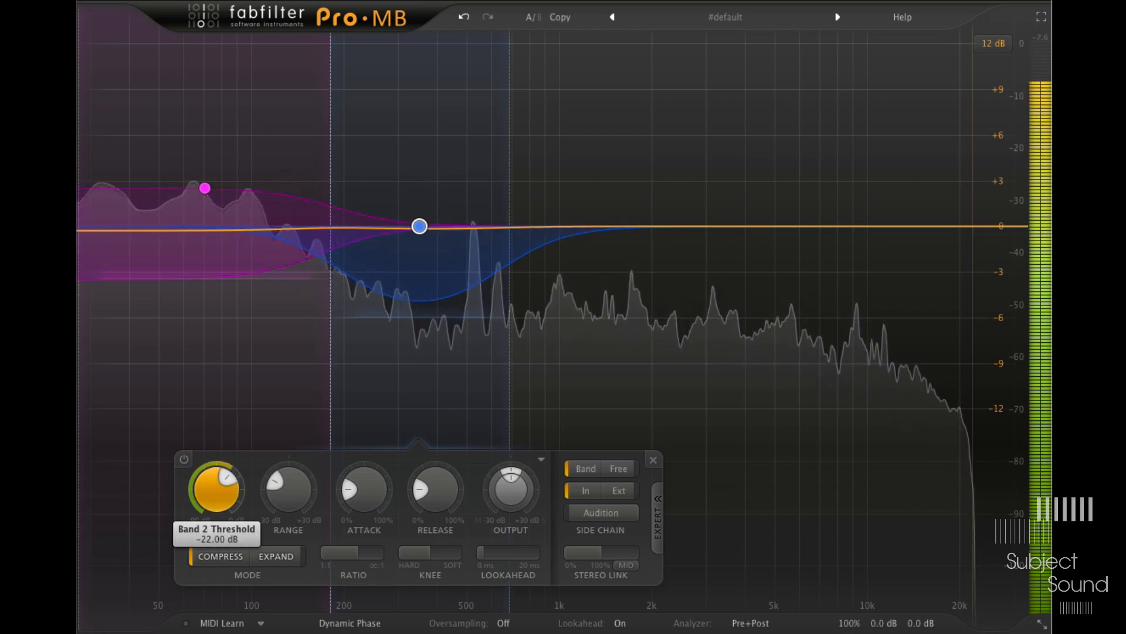
{"action": "key", "text": "Return"}
{"action": "double_click", "coordinate": [201, 484]}
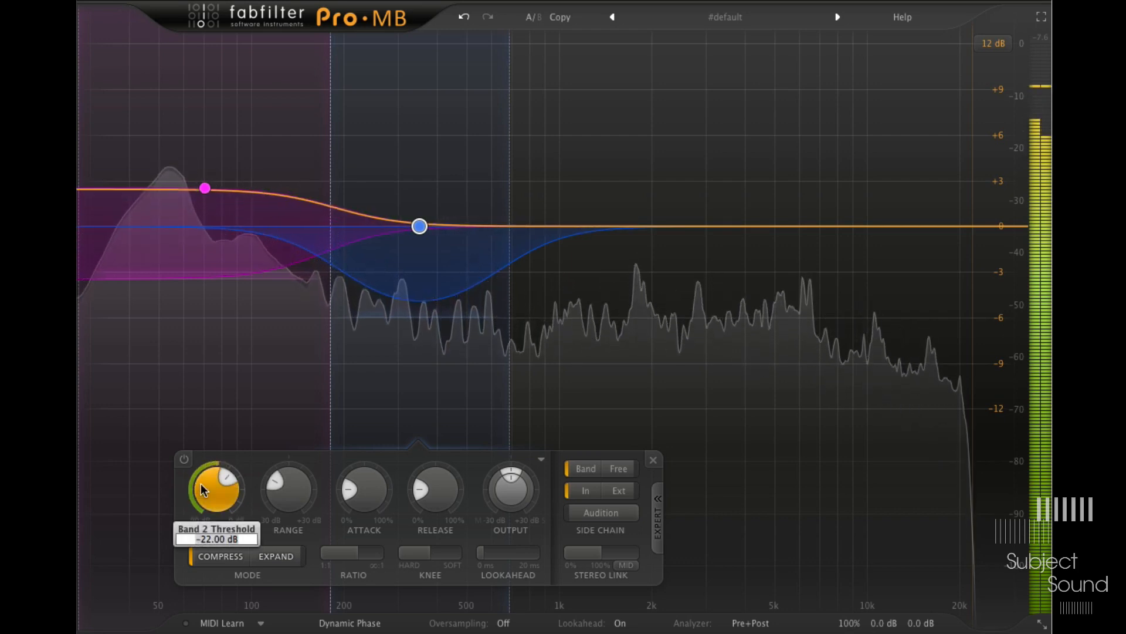
{"action": "type", "text": "-26"}
{"action": "key", "text": "Return"}
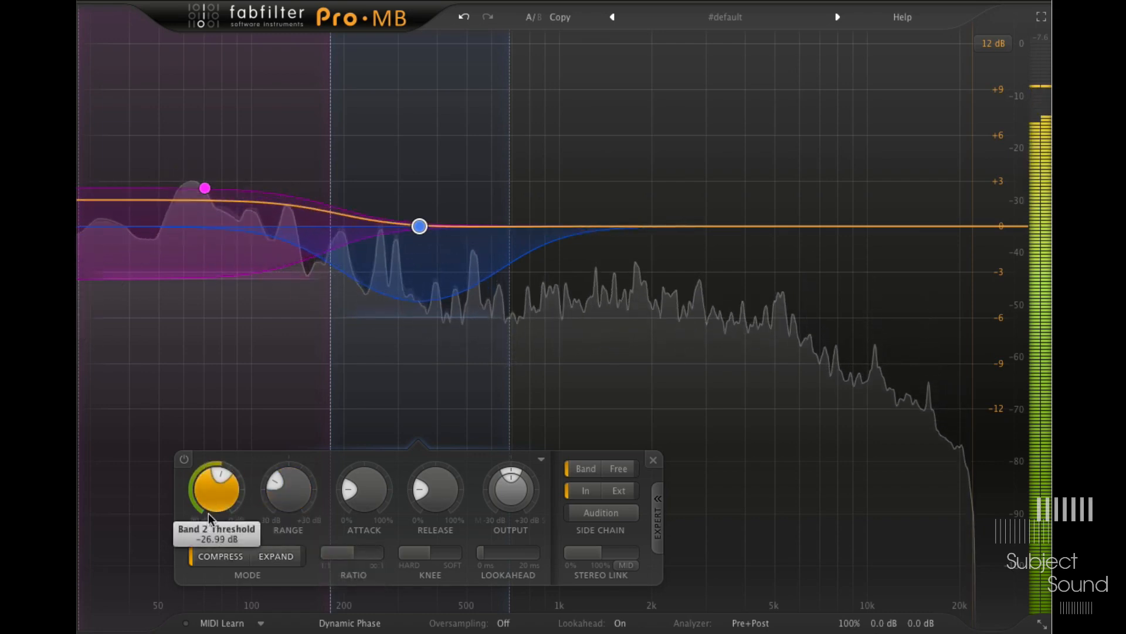
- Set the second band's ratio to 2.48:1 and raise its attack slightly
{"action": "mouse_move", "coordinate": [312, 554]}
{"action": "left_mouse_down"}
{"action": "mouse_move", "coordinate": [286, 553]}
{"action": "mouse_move", "coordinate": [305, 551]}
{"action": "left_mouse_up"}
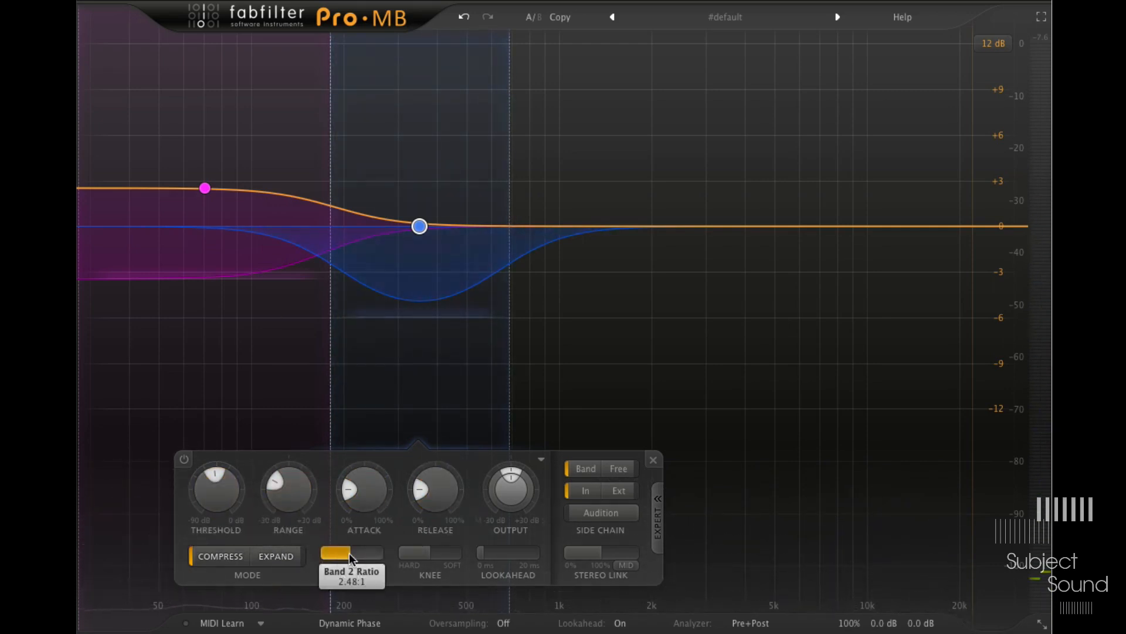
{"action": "left_click_drag", "start_coordinate": [361, 494], "coordinate": [363, 378]}
{"action": "left_click_drag", "start_coordinate": [376, 333], "coordinate": [379, 329]}
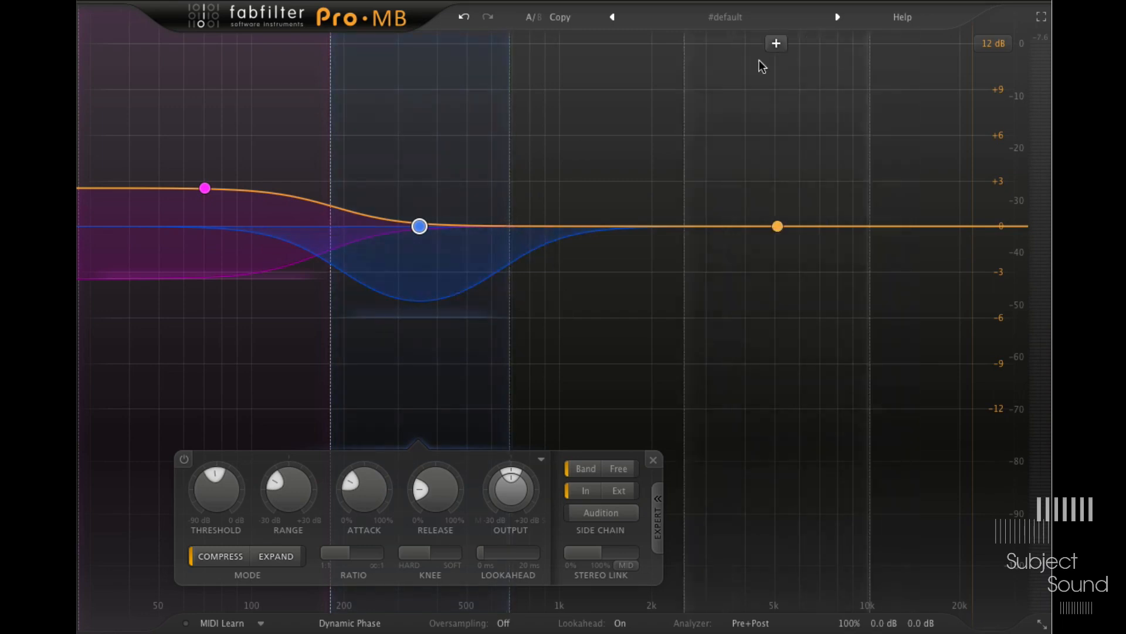
- Add a third band above the second, with its low crossover at 686.58 Hz and high crossover at 4074.7 Hz
{"action": "left_click", "coordinate": [657, 43]}
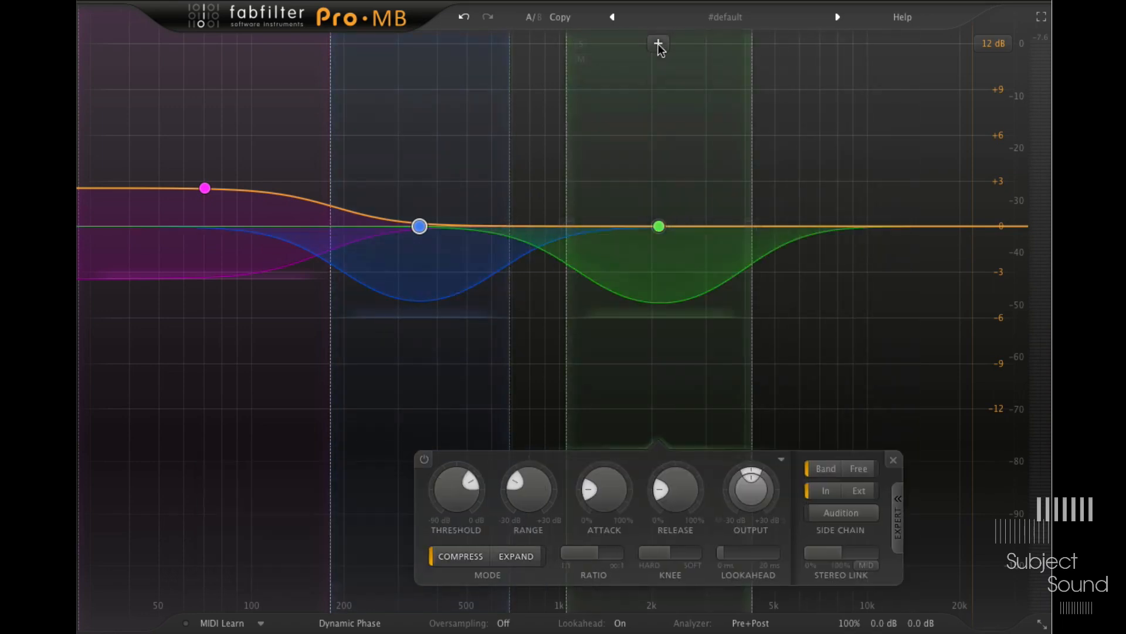
{"action": "left_click_drag", "start_coordinate": [563, 84], "coordinate": [511, 98]}
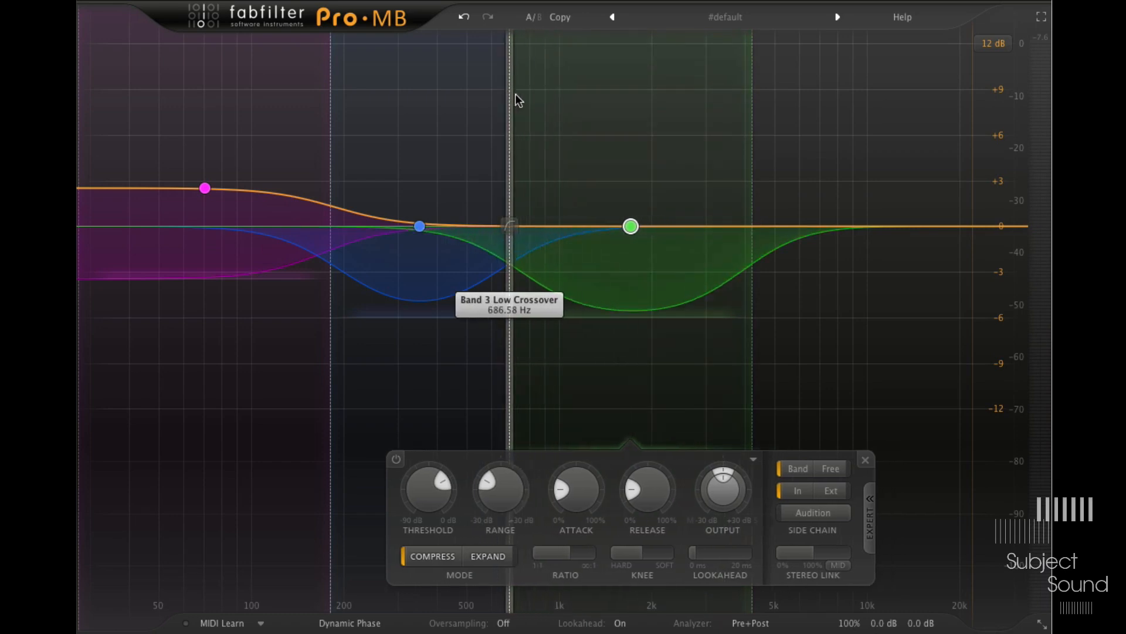
{"action": "left_click_drag", "start_coordinate": [751, 113], "coordinate": [745, 118]}
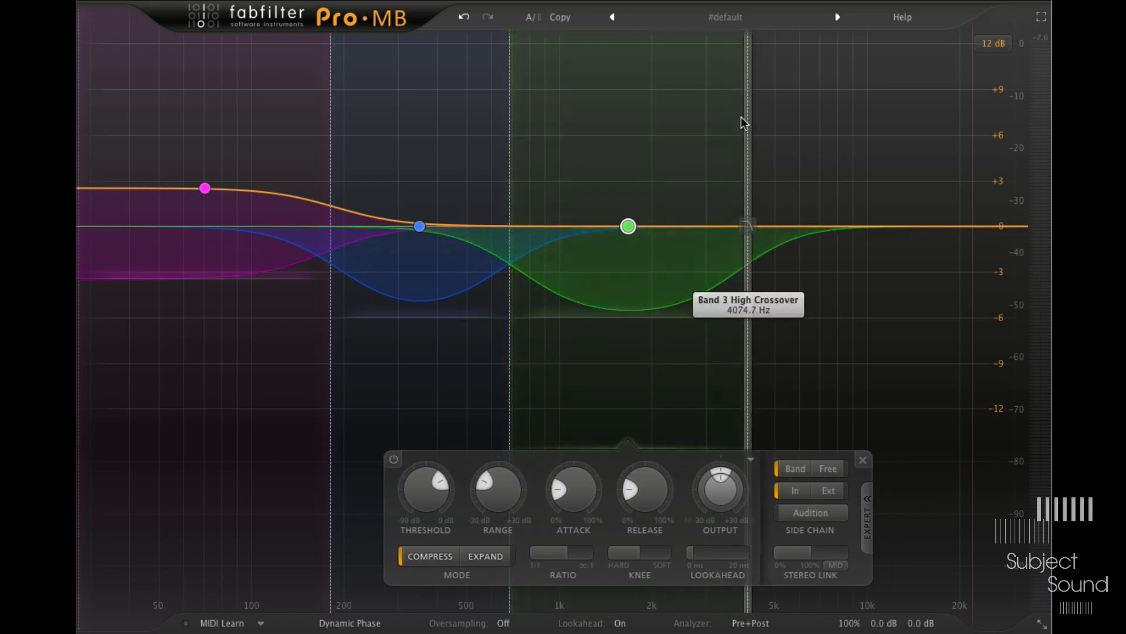
- Solo the third band and set its output level to 1 dB
{"action": "left_click", "coordinate": [525, 44]}
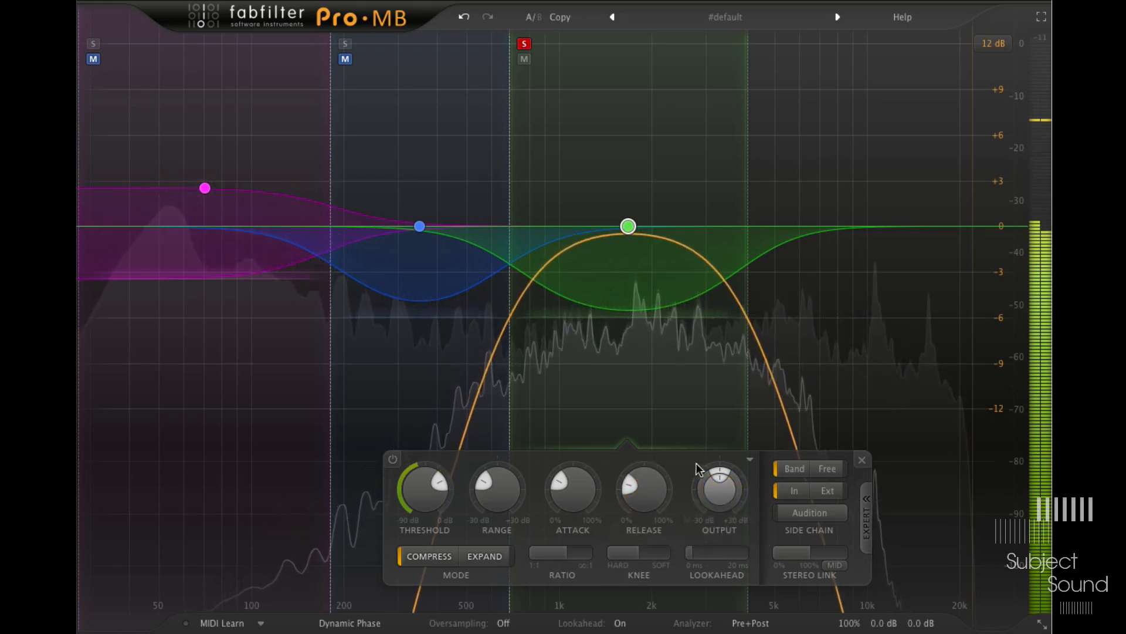
{"action": "double_click", "coordinate": [720, 489]}
{"action": "type", "text": "1"}
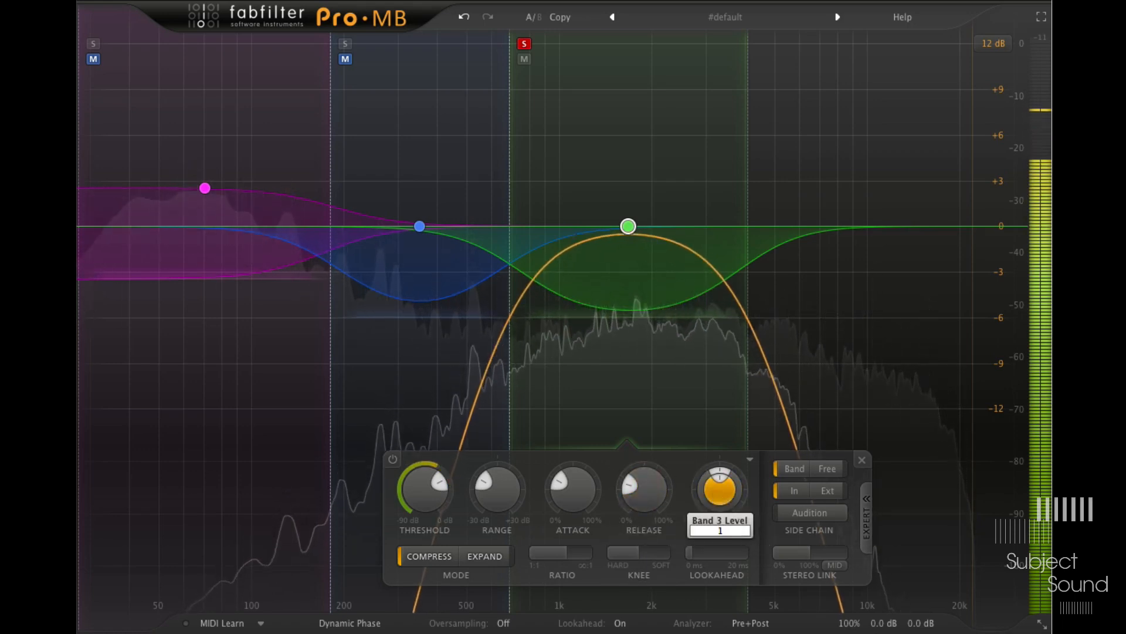
{"action": "key", "text": "Return"}
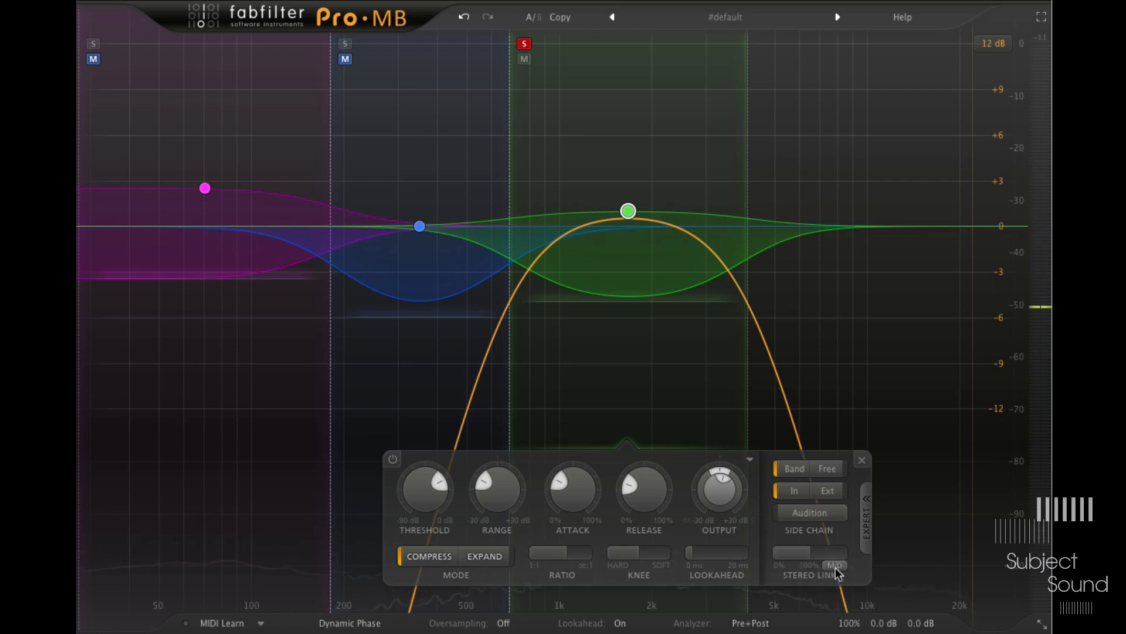
- Set the third band's stereo link to 100%, 40% Mid-only
{"action": "left_click_drag", "start_coordinate": [812, 555], "coordinate": [836, 558]}
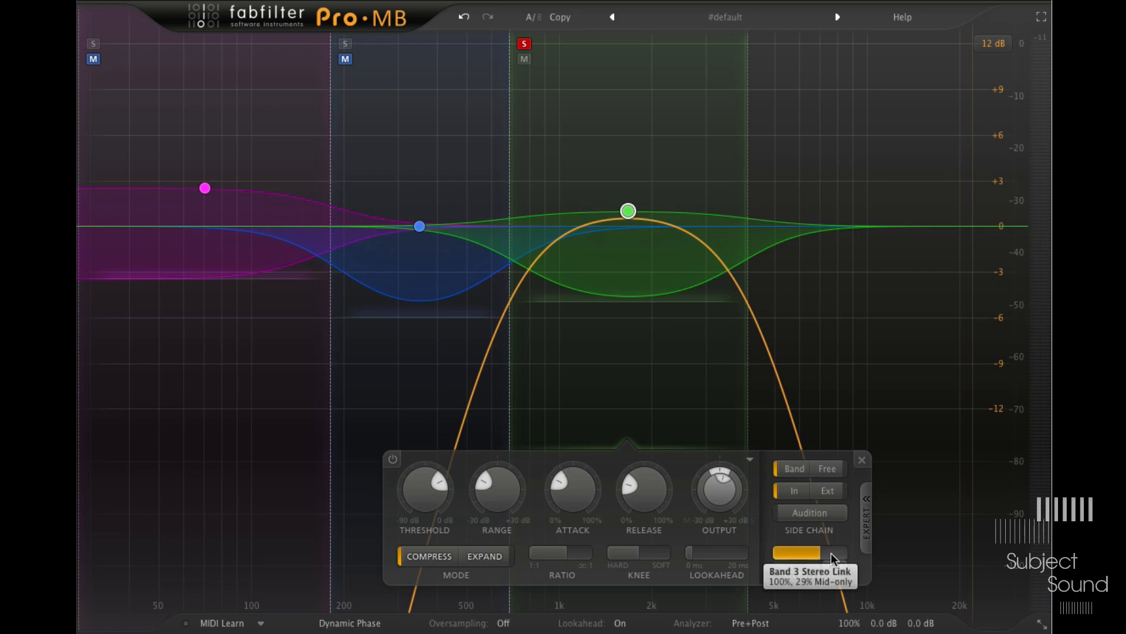
{"action": "double_click", "coordinate": [831, 553]}
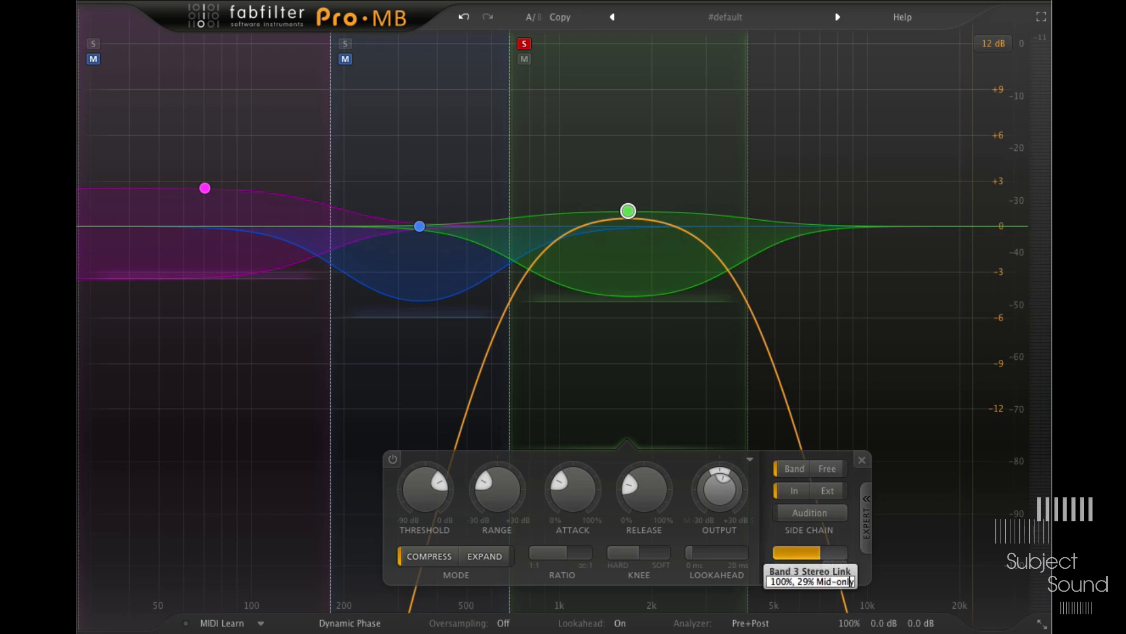
{"action": "key", "text": "BackSpace"}
{"action": "key", "text": "BackSpace"}
{"action": "type", "text": "45"}
{"action": "key", "text": "BackSpace"}
{"action": "type", "text": "0"}
{"action": "key", "text": "Return"}
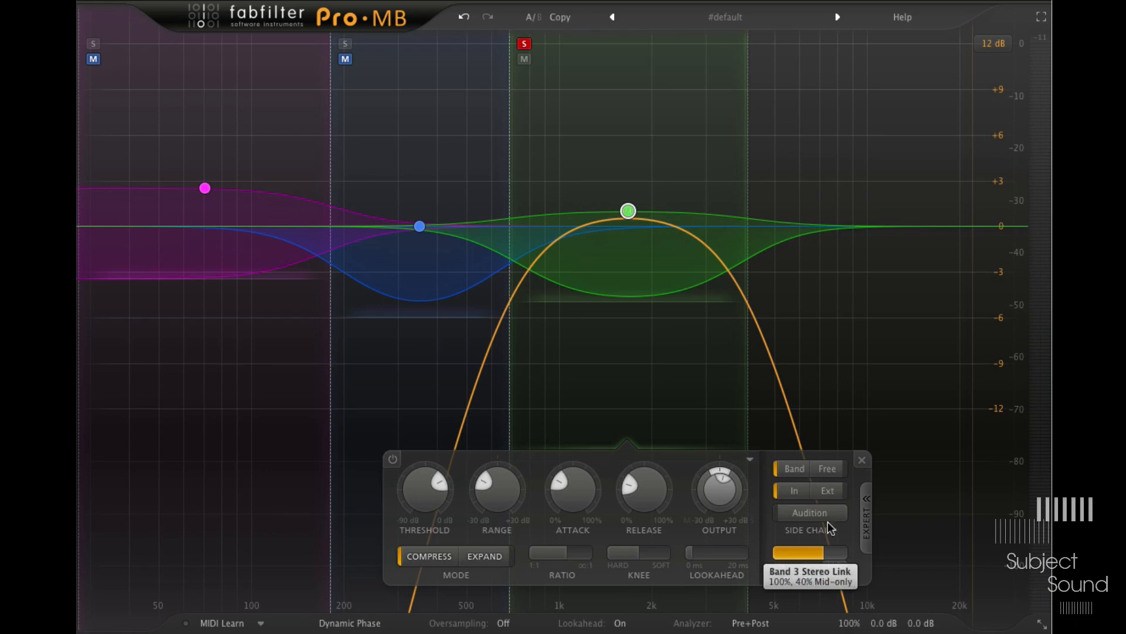
- Play the soloed third band, raise its output level to about 1.5 dB, and end its solo
{"action": "key", "text": "space"}
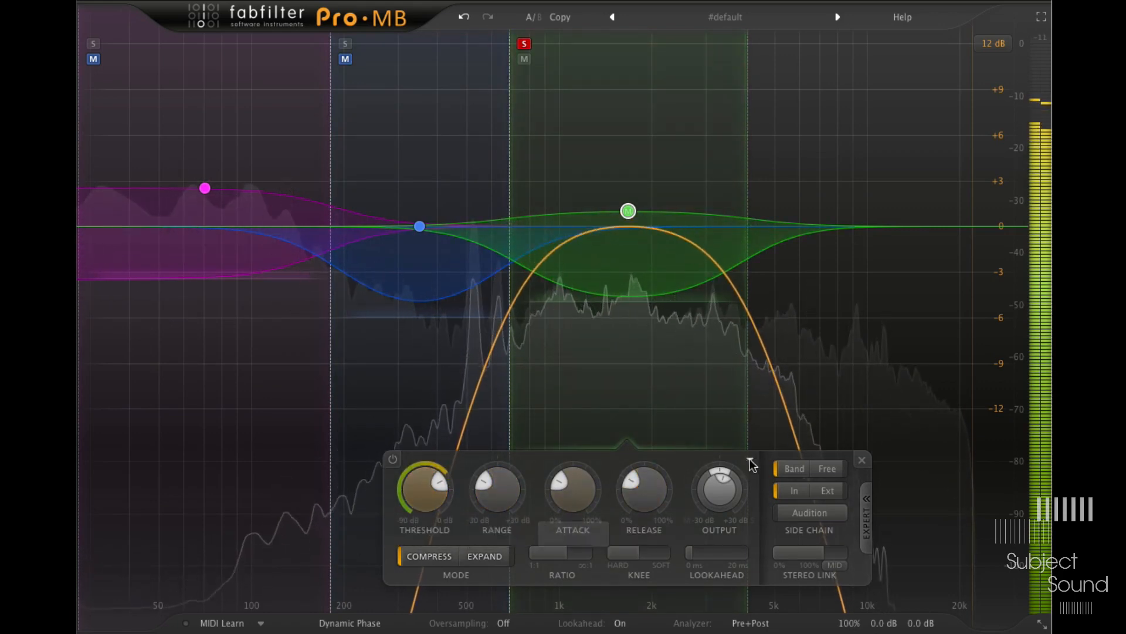
{"action": "mouse_move", "coordinate": [720, 496]}
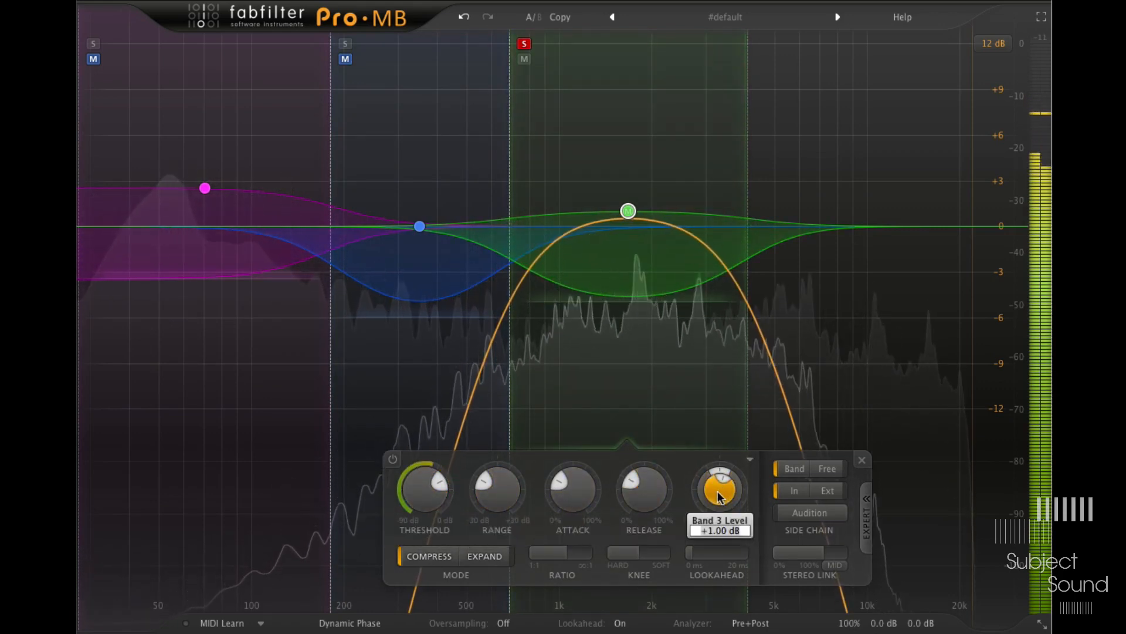
{"action": "left_click_drag", "start_coordinate": [720, 496], "coordinate": [720, 485]}
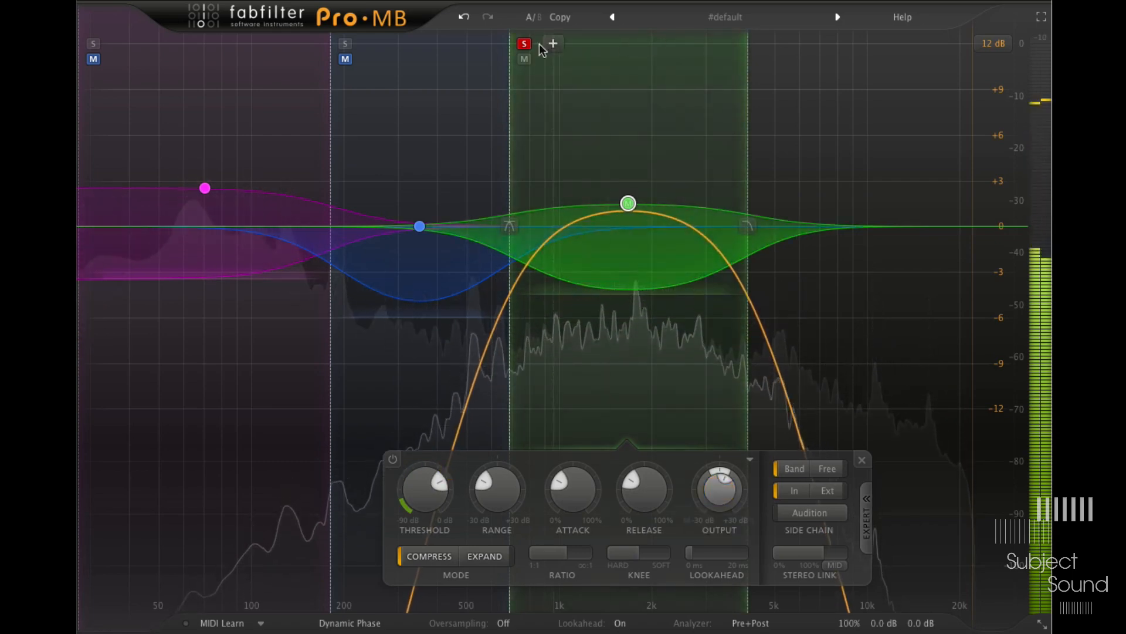
{"action": "left_click", "coordinate": [524, 43]}
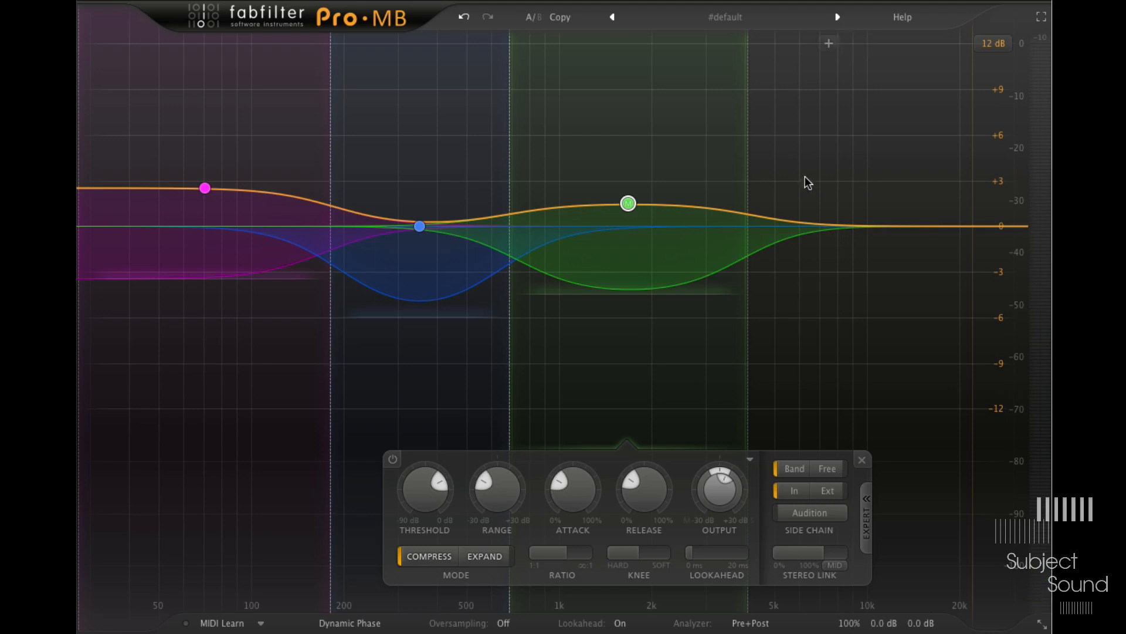
{"action": "left_click", "coordinate": [421, 226]}
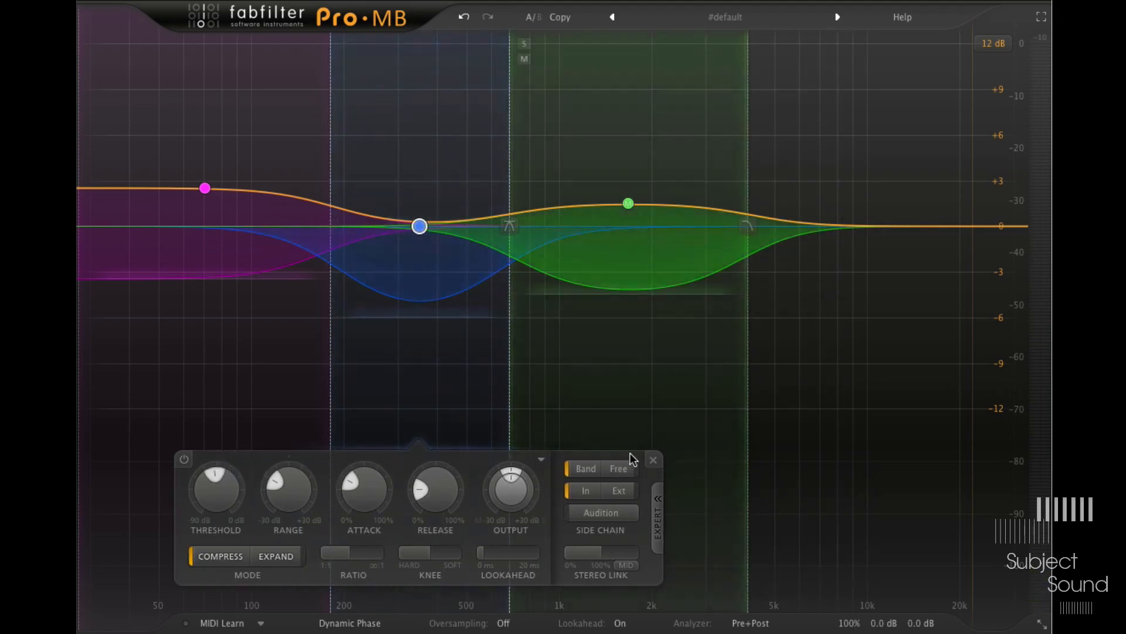
{"action": "left_click", "coordinate": [653, 460]}
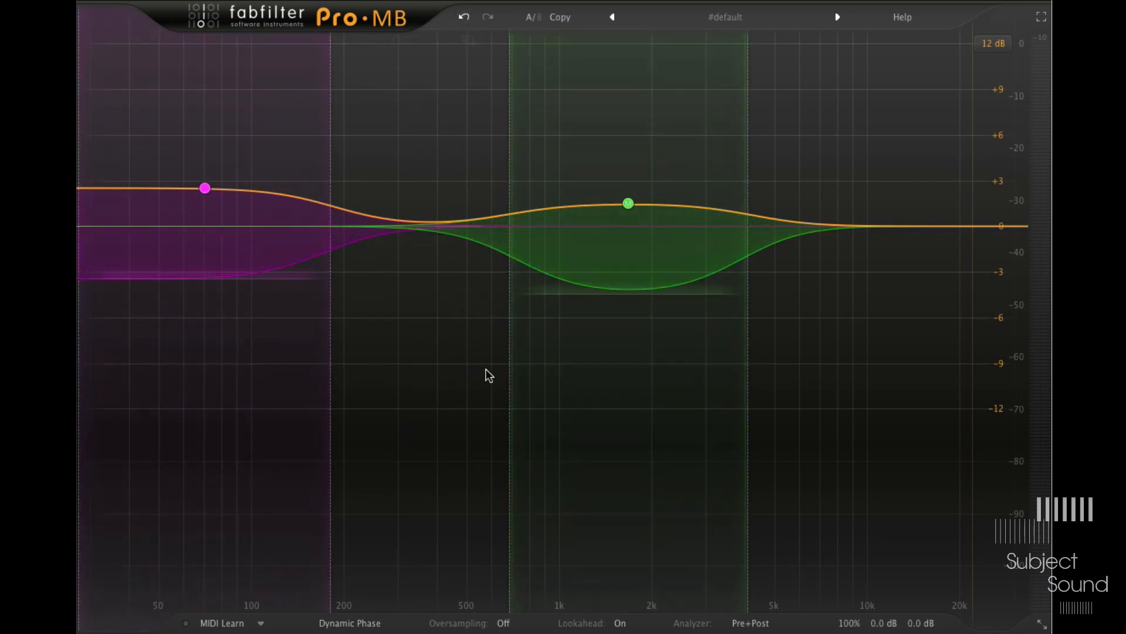
{"action": "left_click", "coordinate": [463, 16]}
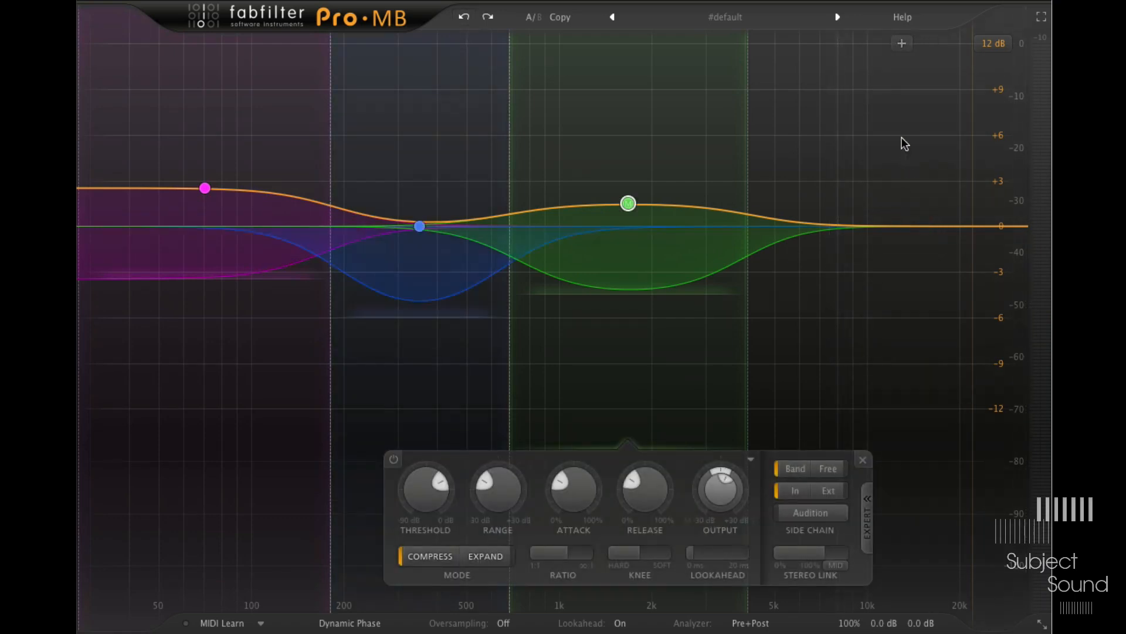
- Add a fourth band above the third, join its low crossover to the third band's high crossover, and audition it soloed
{"action": "left_click", "coordinate": [877, 45]}
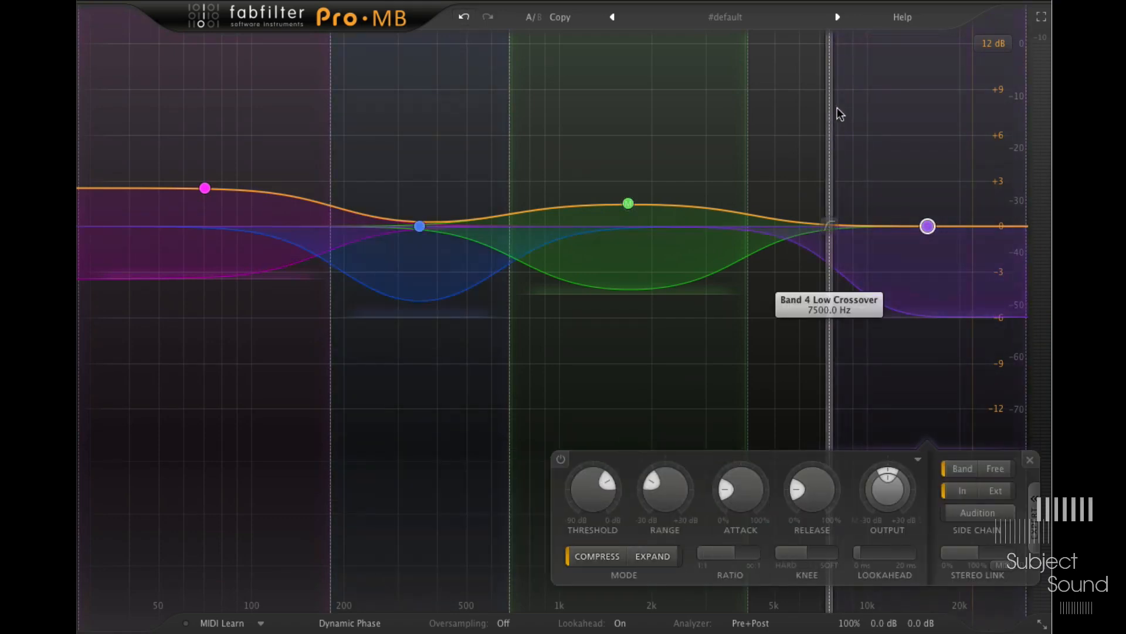
{"action": "left_click_drag", "start_coordinate": [833, 117], "coordinate": [769, 141]}
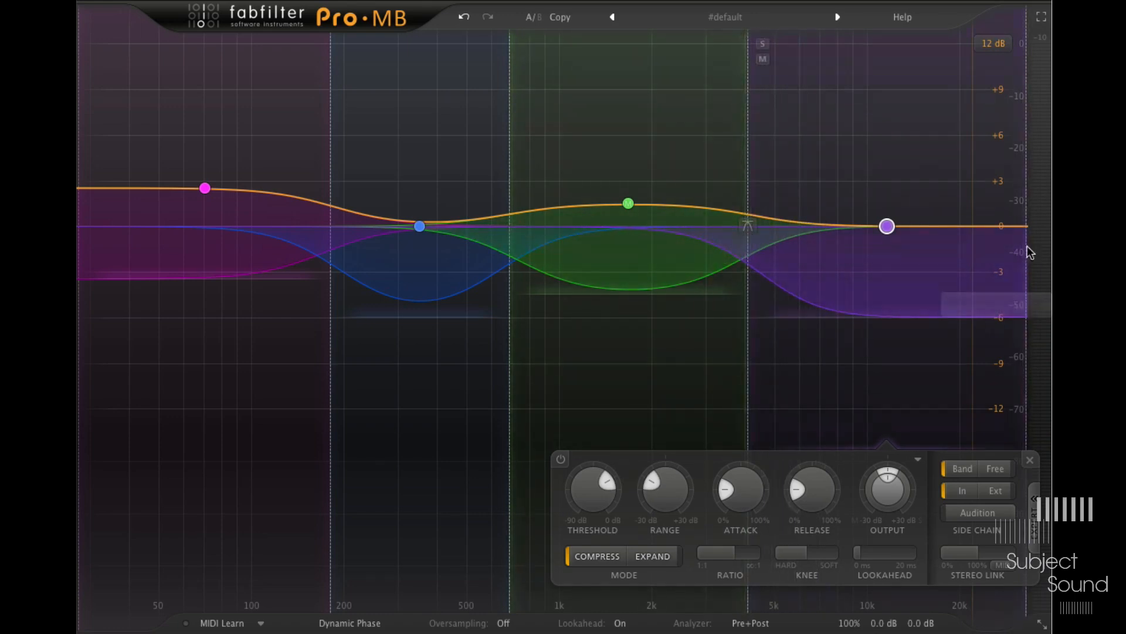
{"action": "left_click", "coordinate": [763, 44]}
{"action": "key", "text": "space"}
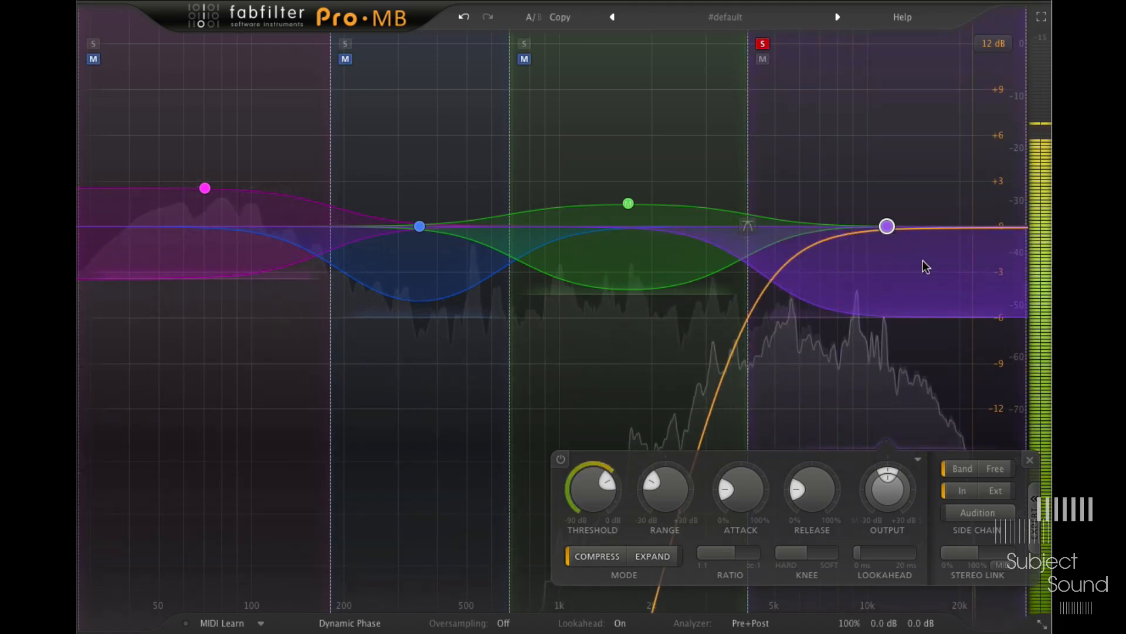
{"action": "key", "text": "space"}
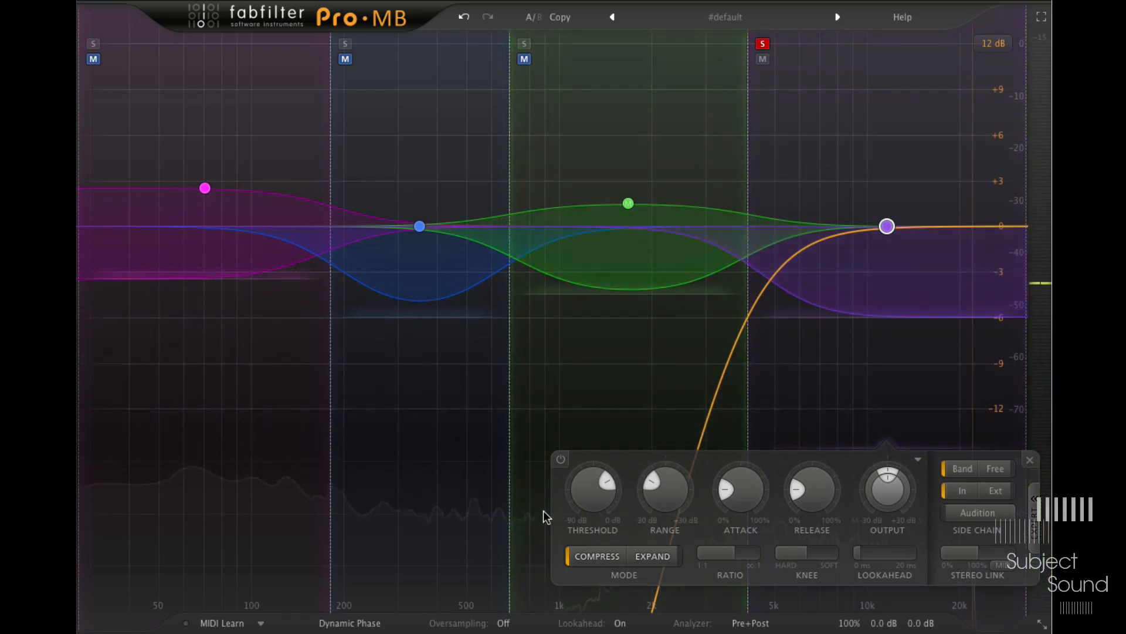
- Switch the fourth band to Expand with a range of about +2 dB and a threshold of -30 dB
{"action": "left_click", "coordinate": [668, 557]}
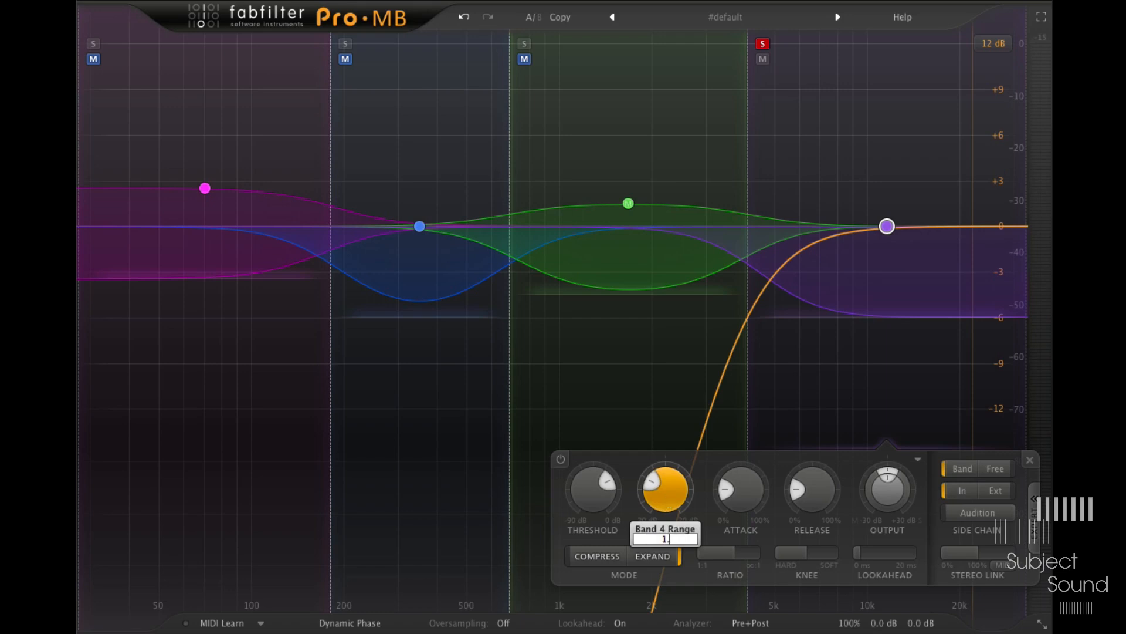
{"action": "left_click_drag", "start_coordinate": [665, 489], "coordinate": [666, 464]}
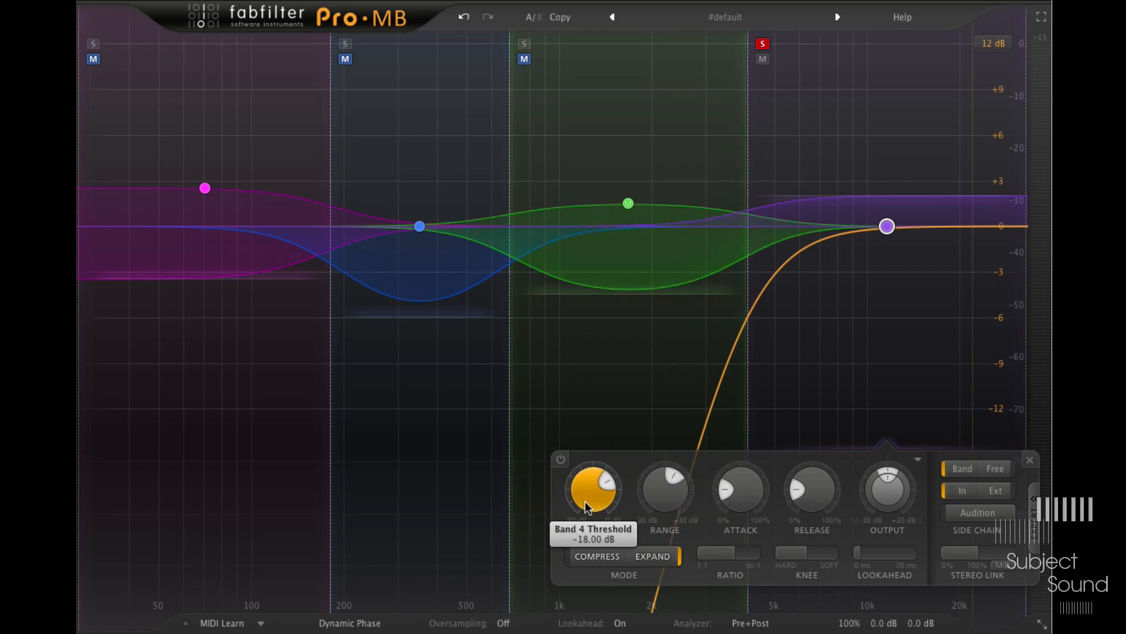
{"action": "left_click_drag", "start_coordinate": [586, 494], "coordinate": [595, 593]}
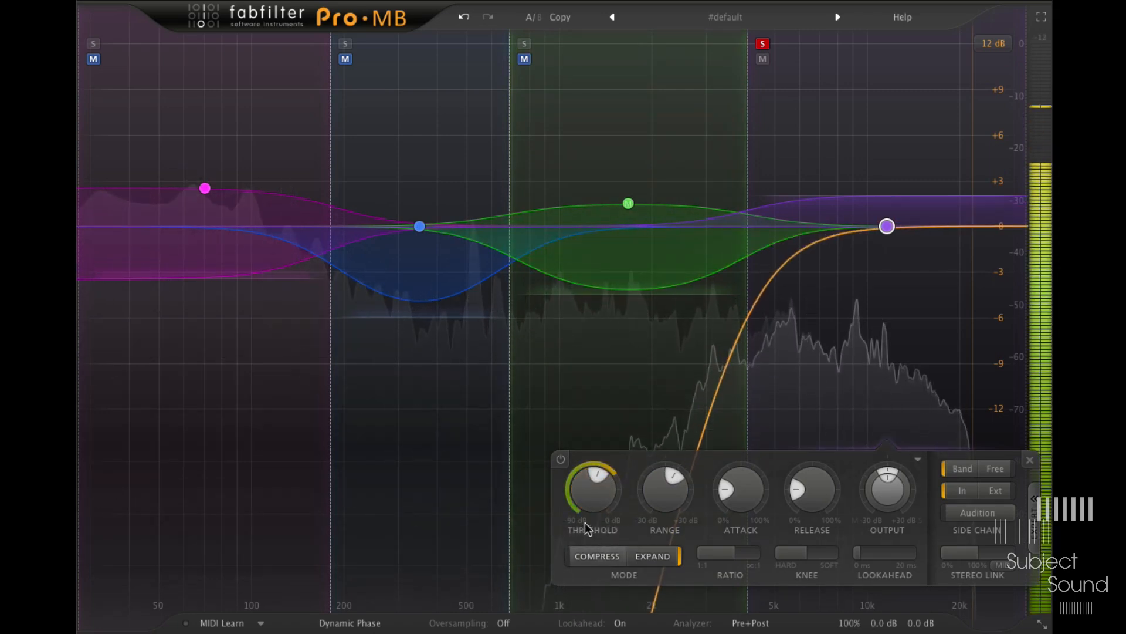
{"action": "left_click_drag", "start_coordinate": [593, 500], "coordinate": [598, 516]}
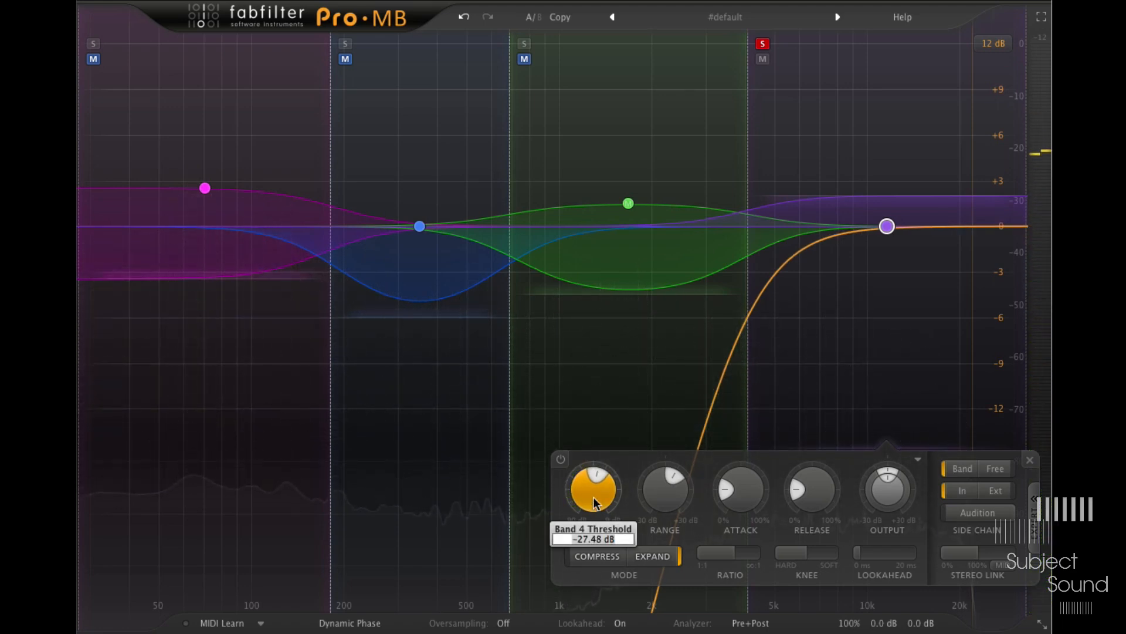
{"action": "double_click", "coordinate": [594, 500]}
{"action": "type", "text": "-30"}
{"action": "key", "text": "Return"}
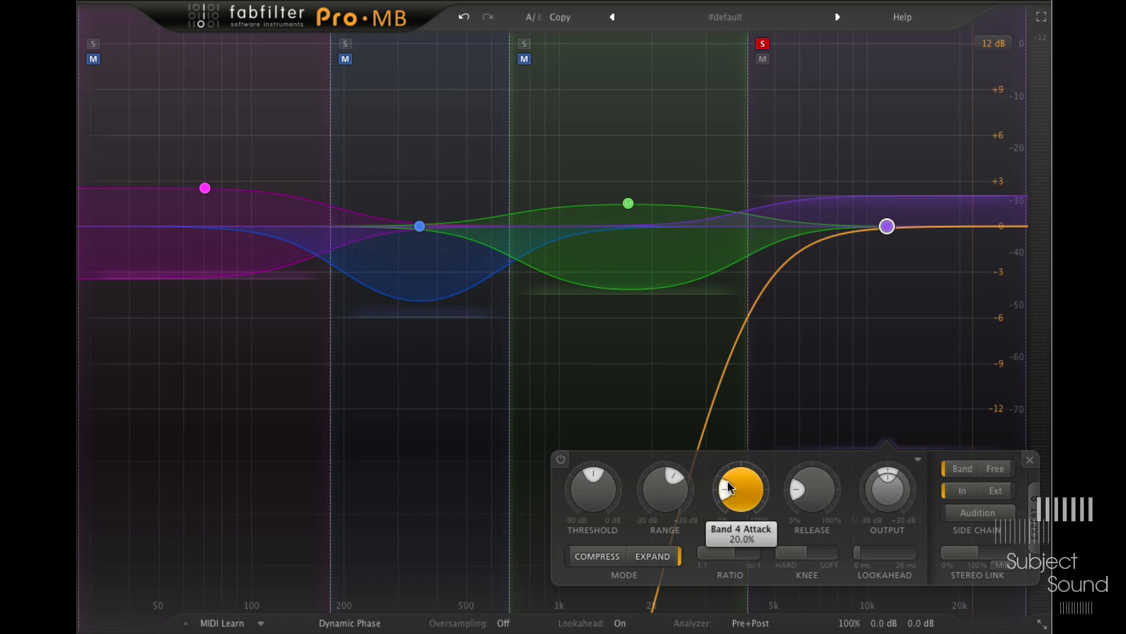
- Shorten the fourth band's attack and switch its stereo link to Side, raising the link amount into the Side-only range
{"action": "left_click_drag", "start_coordinate": [759, 481], "coordinate": [759, 485]}
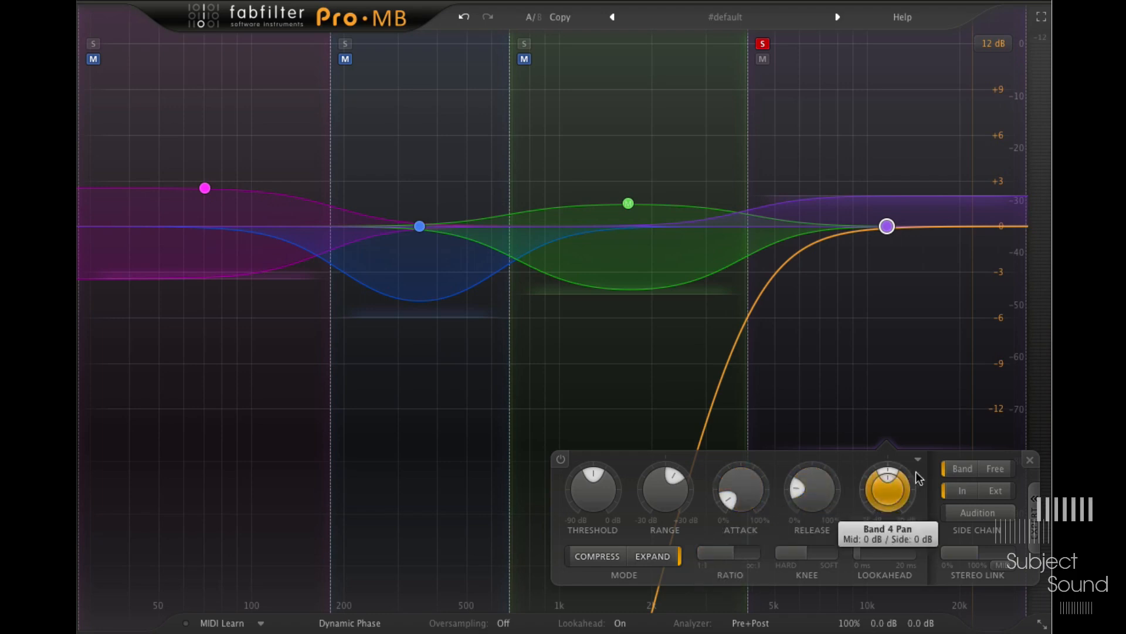
{"action": "left_click", "coordinate": [1010, 565]}
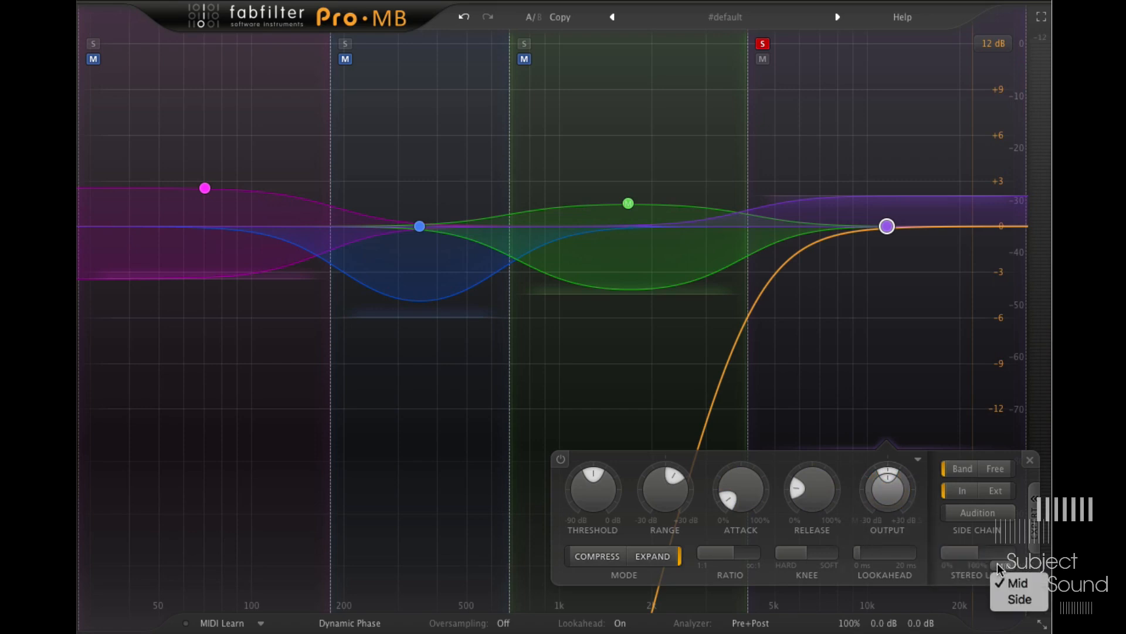
{"action": "left_click", "coordinate": [1031, 602]}
{"action": "left_click_drag", "start_coordinate": [969, 555], "coordinate": [997, 564]}
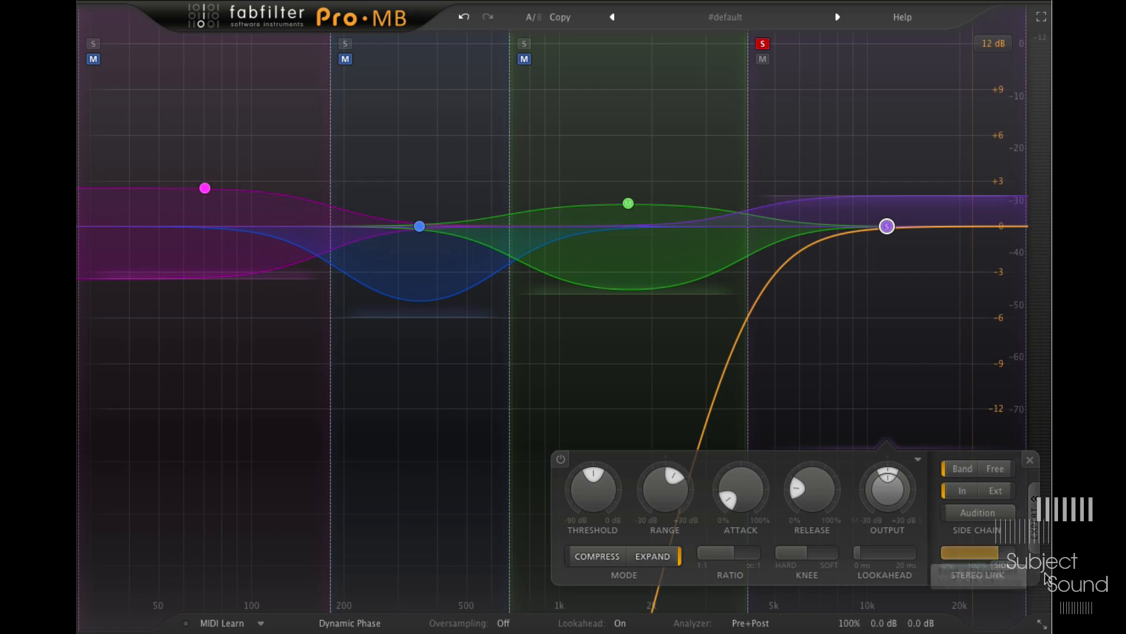
- Solo the third band in place of the fourth and play the mix to audition it alone
{"action": "left_click", "coordinate": [610, 158]}
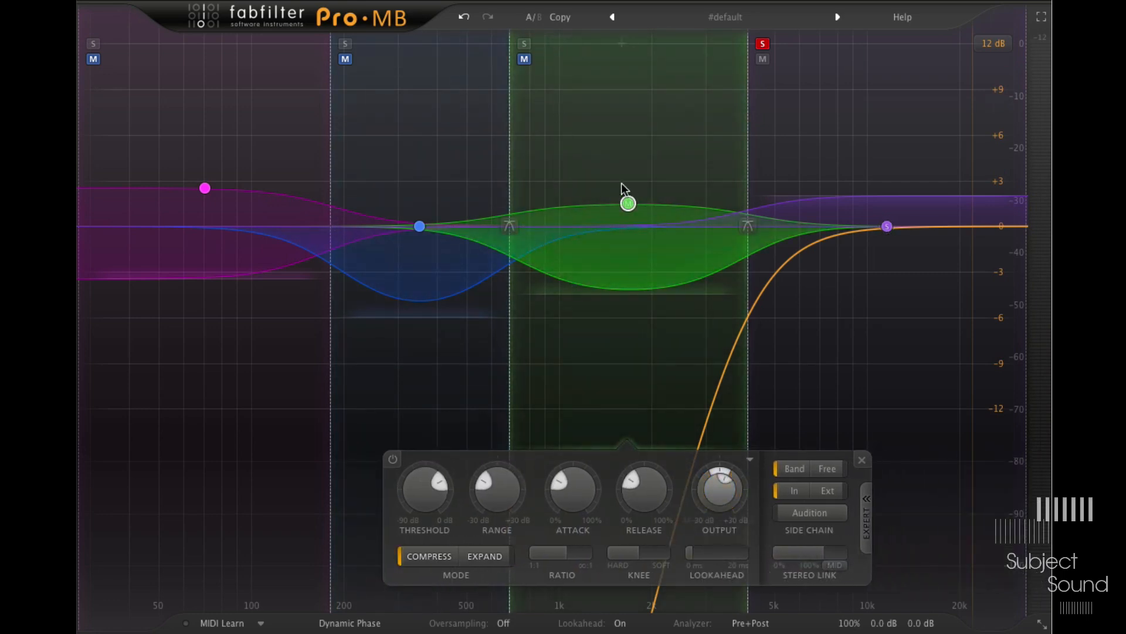
{"action": "mouse_move", "coordinate": [641, 202]}
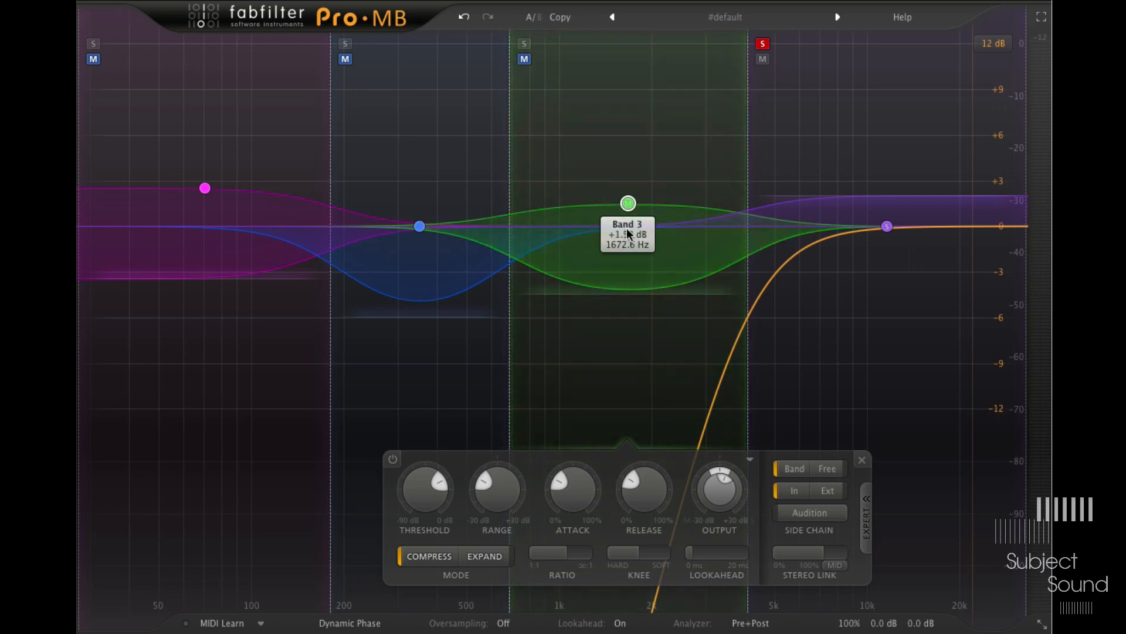
{"action": "left_click", "coordinate": [524, 43]}
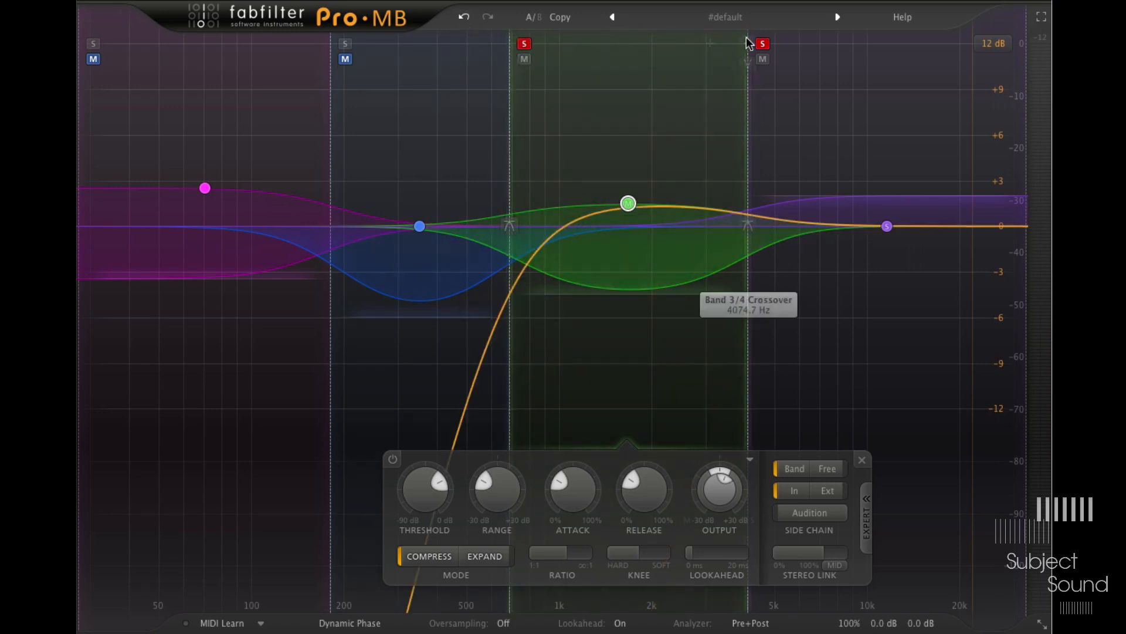
{"action": "left_click", "coordinate": [762, 43]}
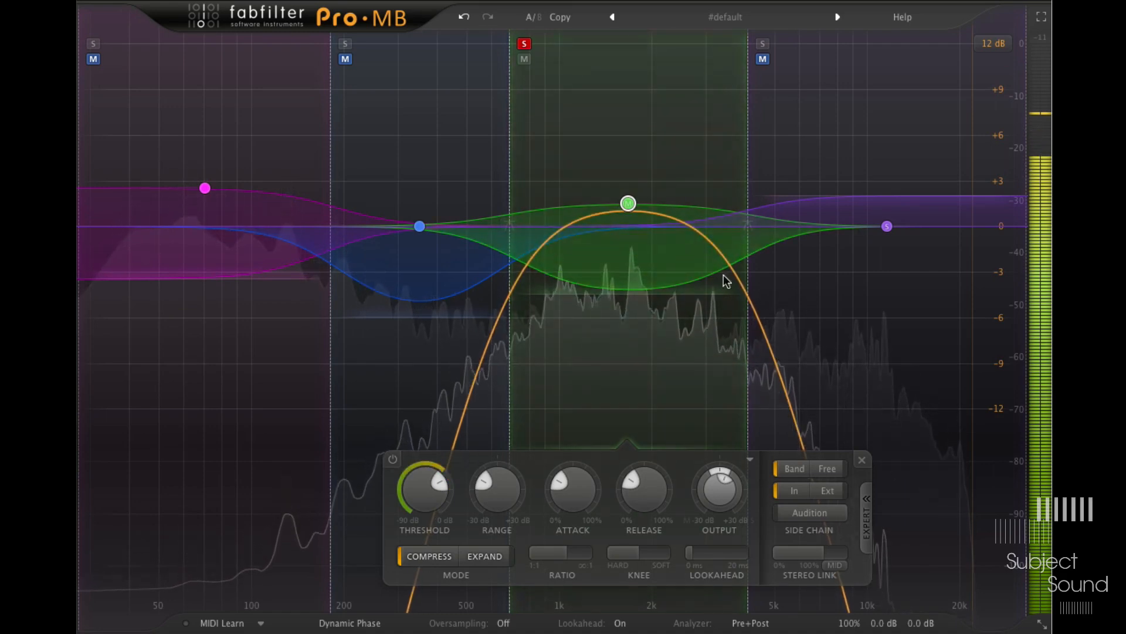
{"action": "key", "text": "space"}
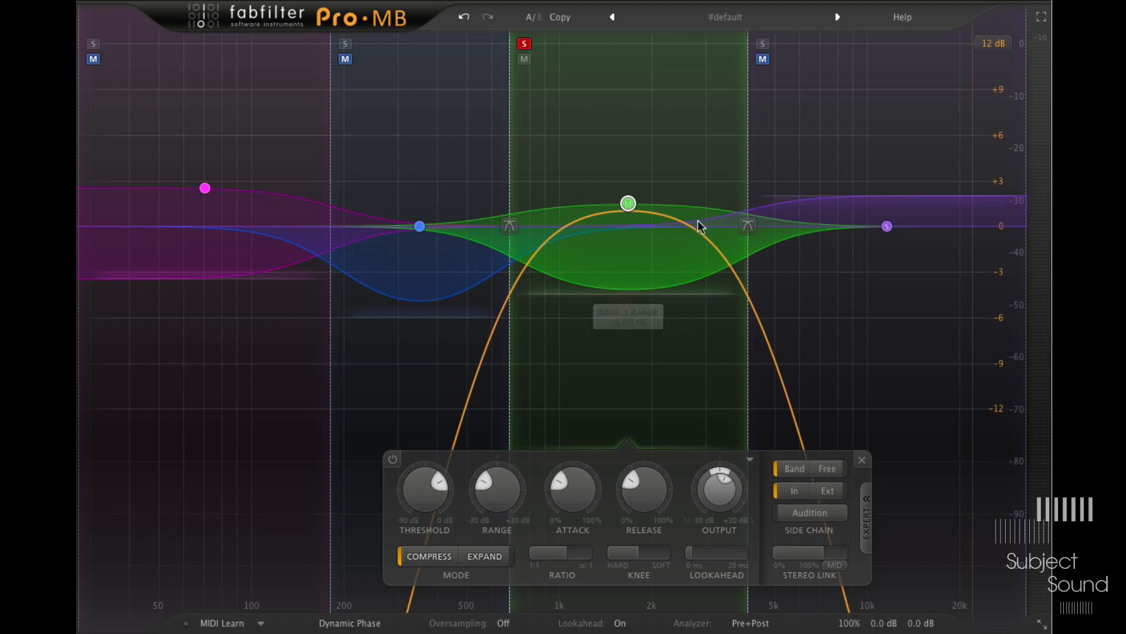
- Compare the stereo link settings of the fourth and third bands
{"action": "left_click_drag", "start_coordinate": [850, 173], "coordinate": [938, 258]}
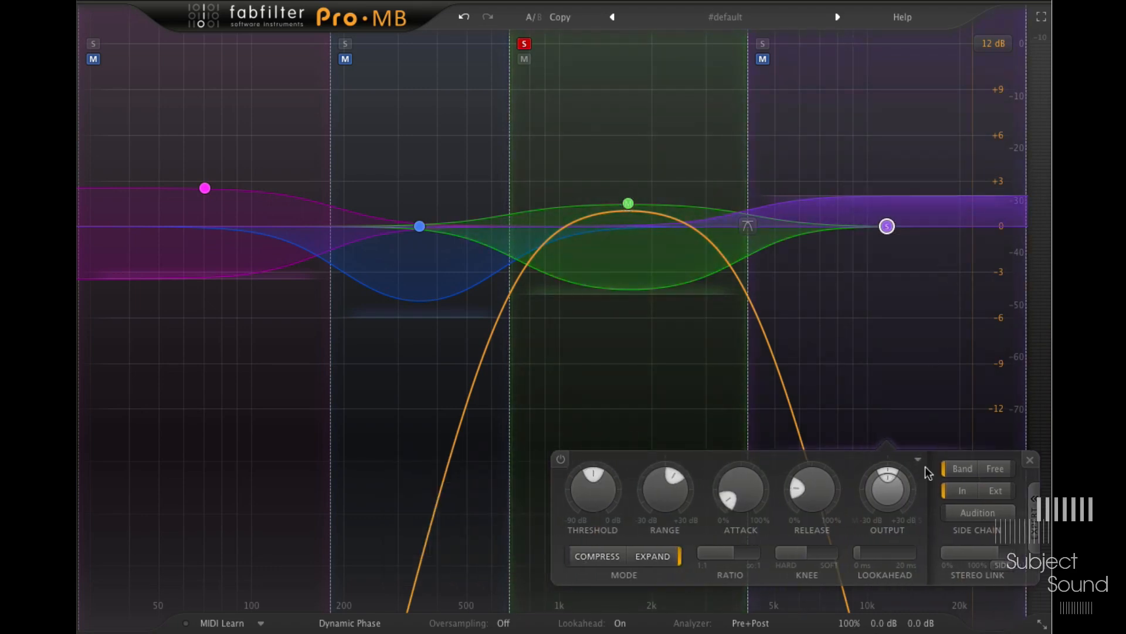
{"action": "left_click", "coordinate": [997, 567]}
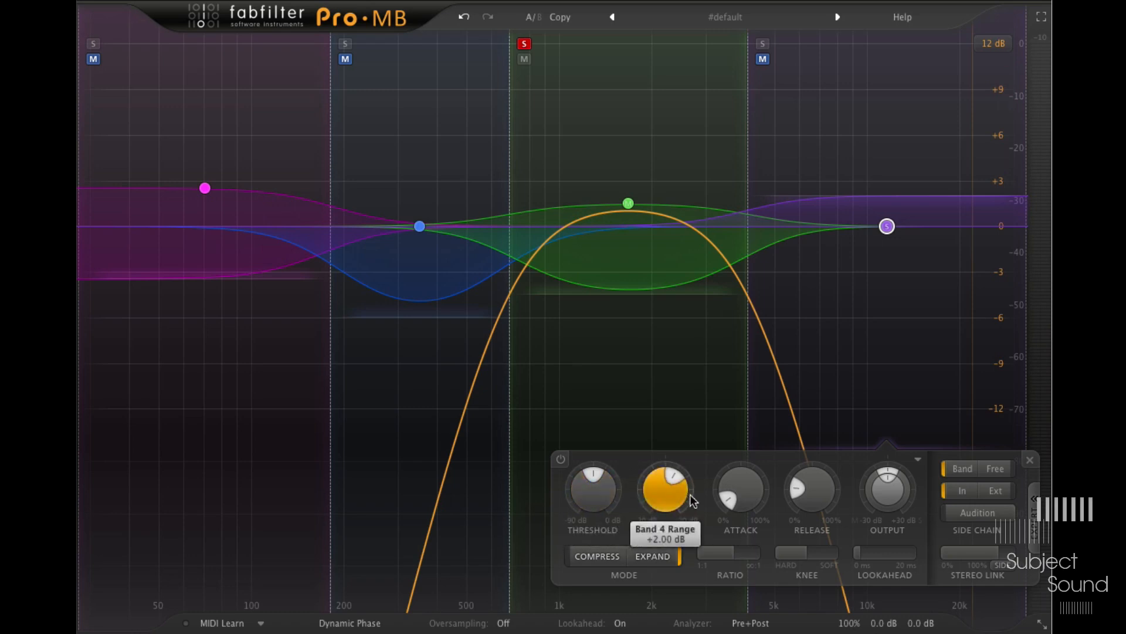
{"action": "left_click", "coordinate": [645, 187]}
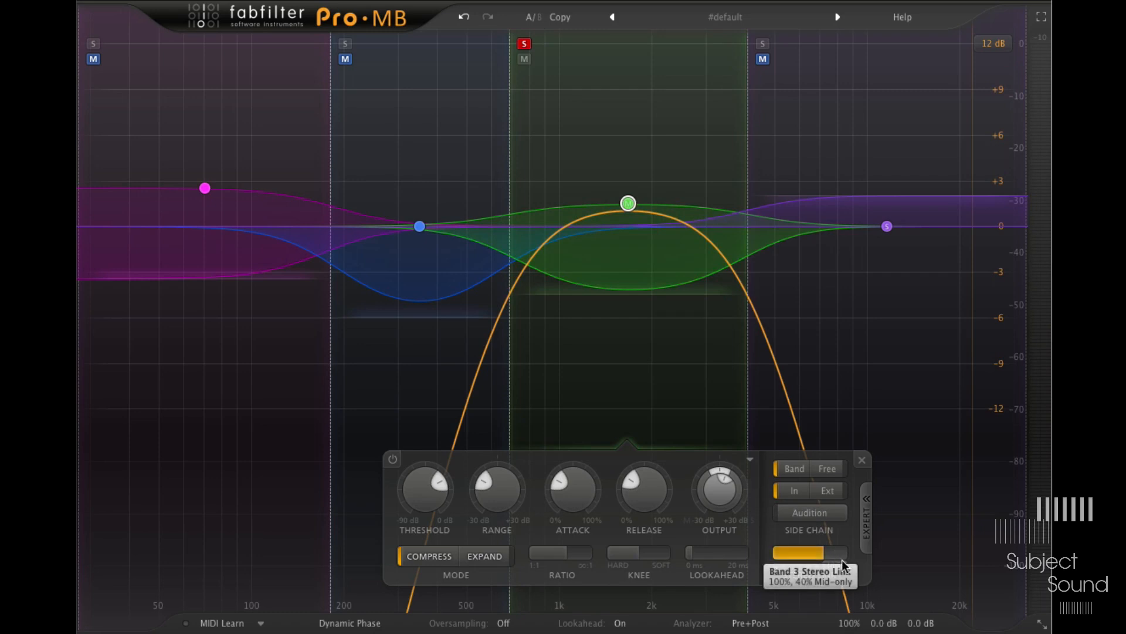
{"action": "left_click_drag", "start_coordinate": [848, 134], "coordinate": [951, 329]}
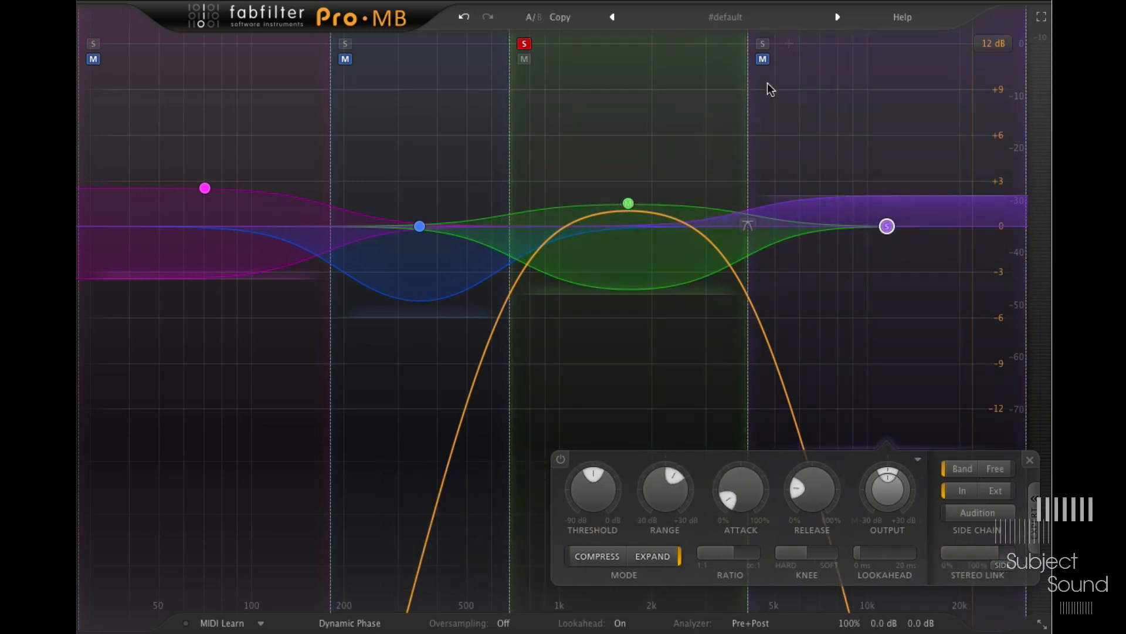
- Solo the fourth band in place of the third, audition it during playback, and end its solo
{"action": "left_click", "coordinate": [763, 44]}
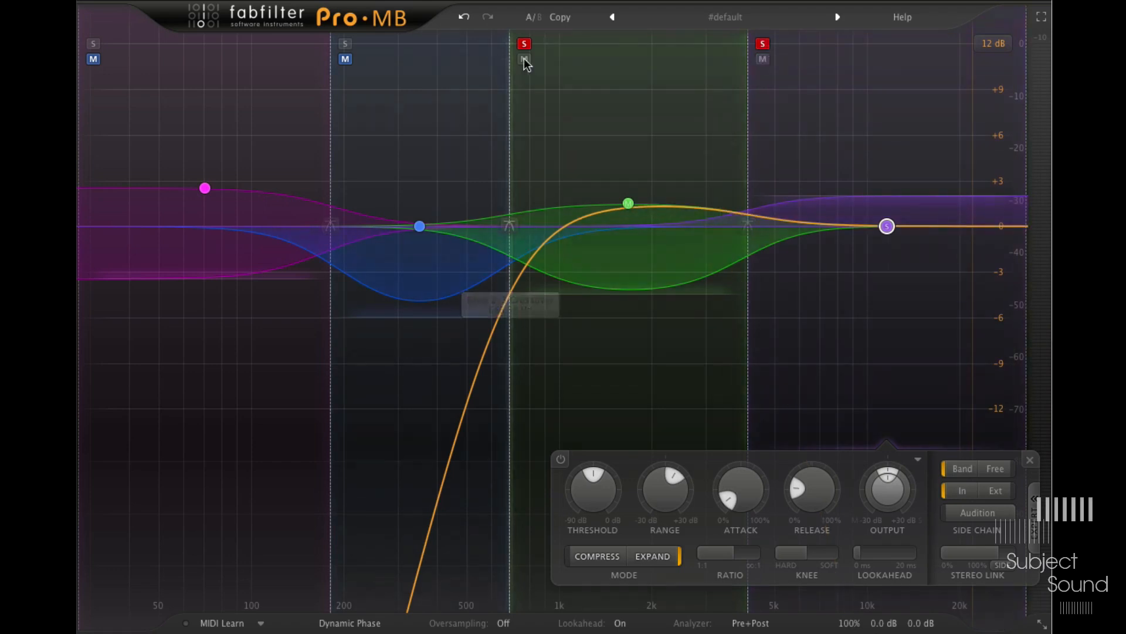
{"action": "left_click", "coordinate": [524, 44]}
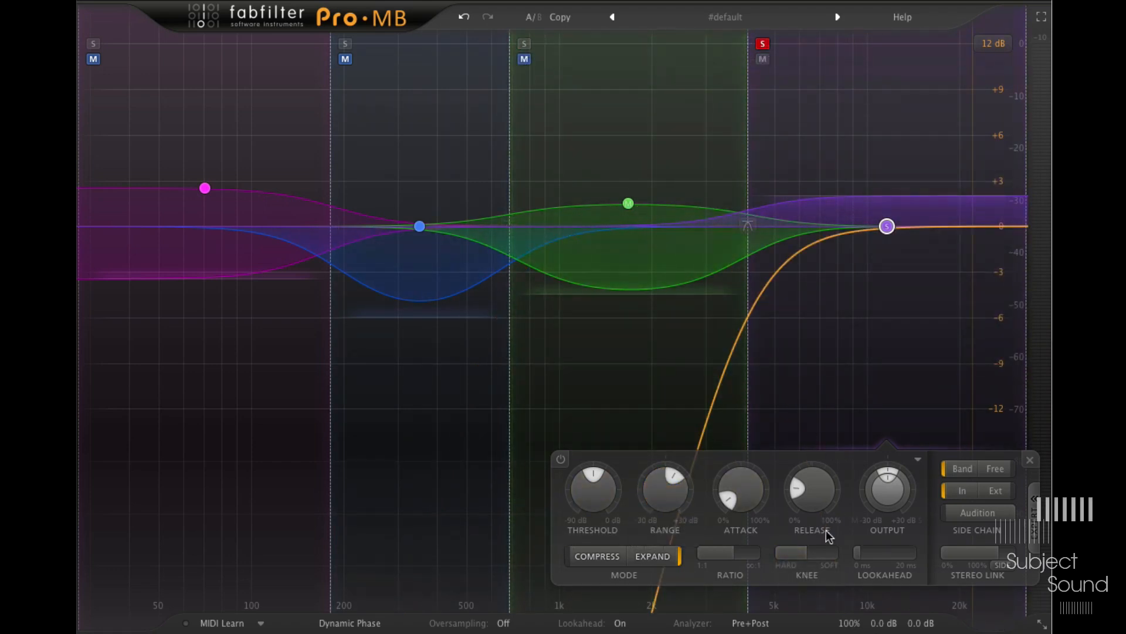
{"action": "key", "text": "space"}
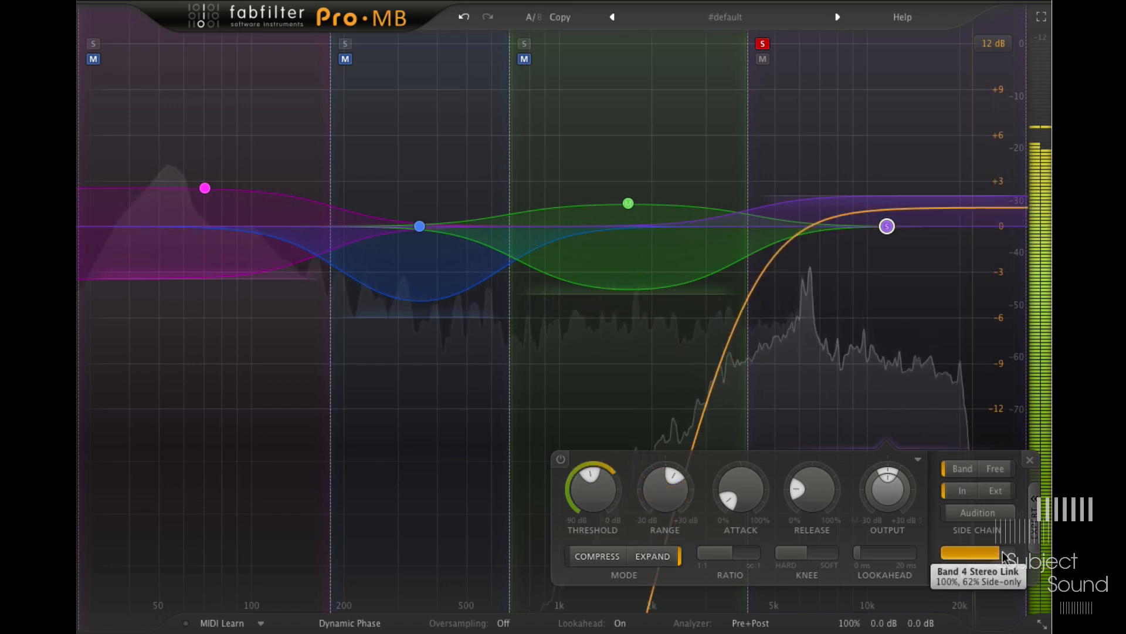
{"action": "left_click", "coordinate": [764, 45]}
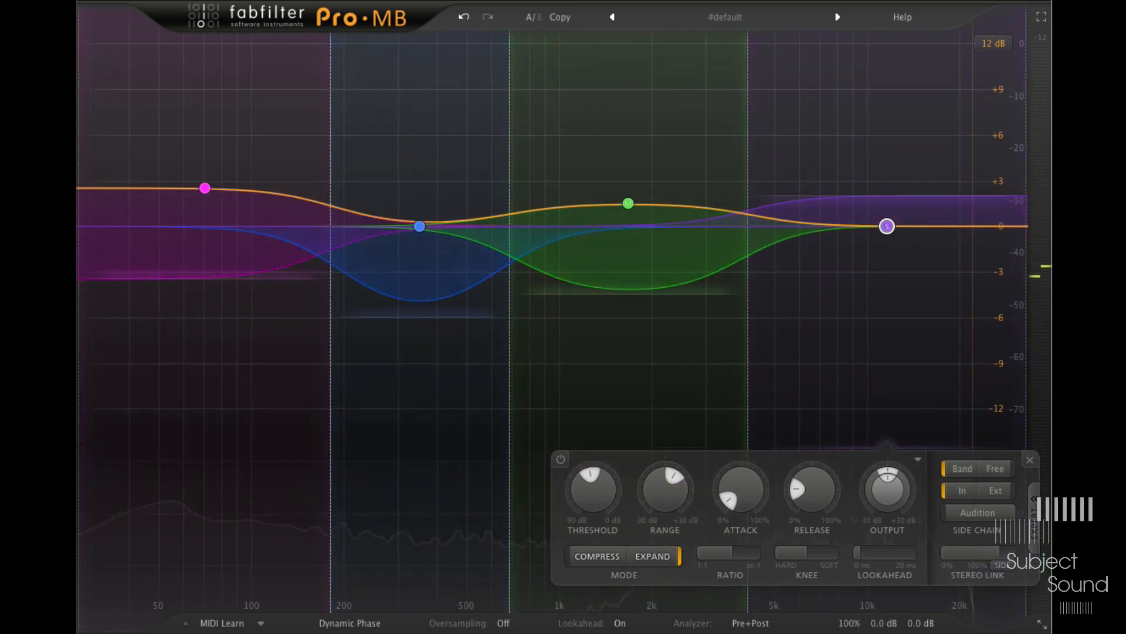
- Compare the full mix with and without the four-band processing by toggling Pro-MB's global bypass during playback
{"action": "mouse_move", "coordinate": [875, 626]}
{"action": "left_click", "coordinate": [846, 600]}
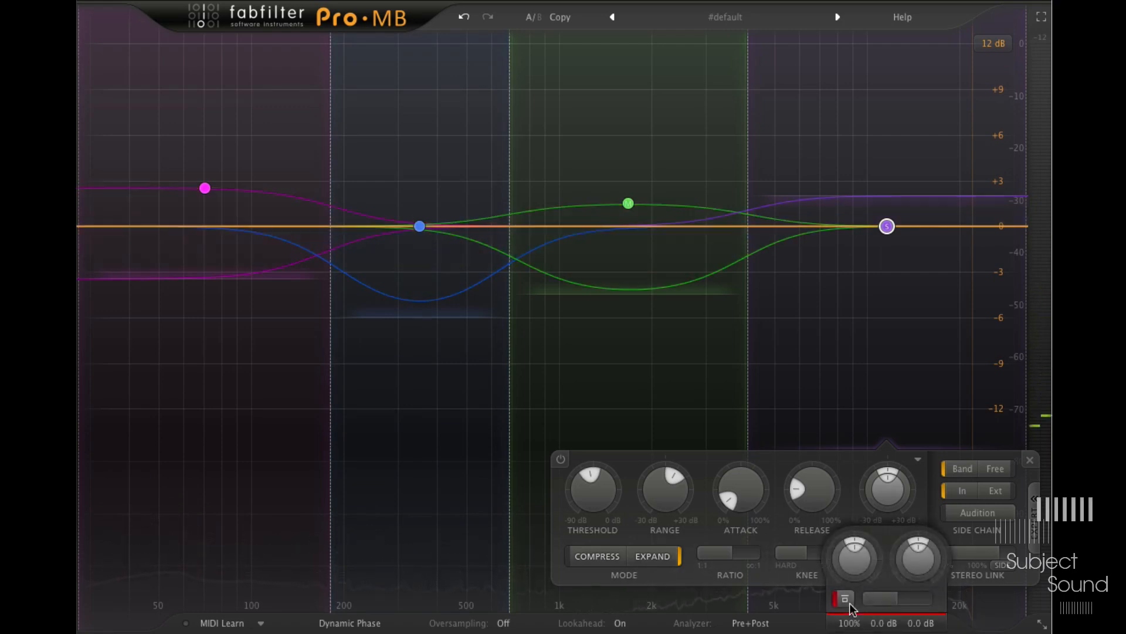
{"action": "left_click", "coordinate": [847, 599]}
{"action": "left_click", "coordinate": [847, 599]}
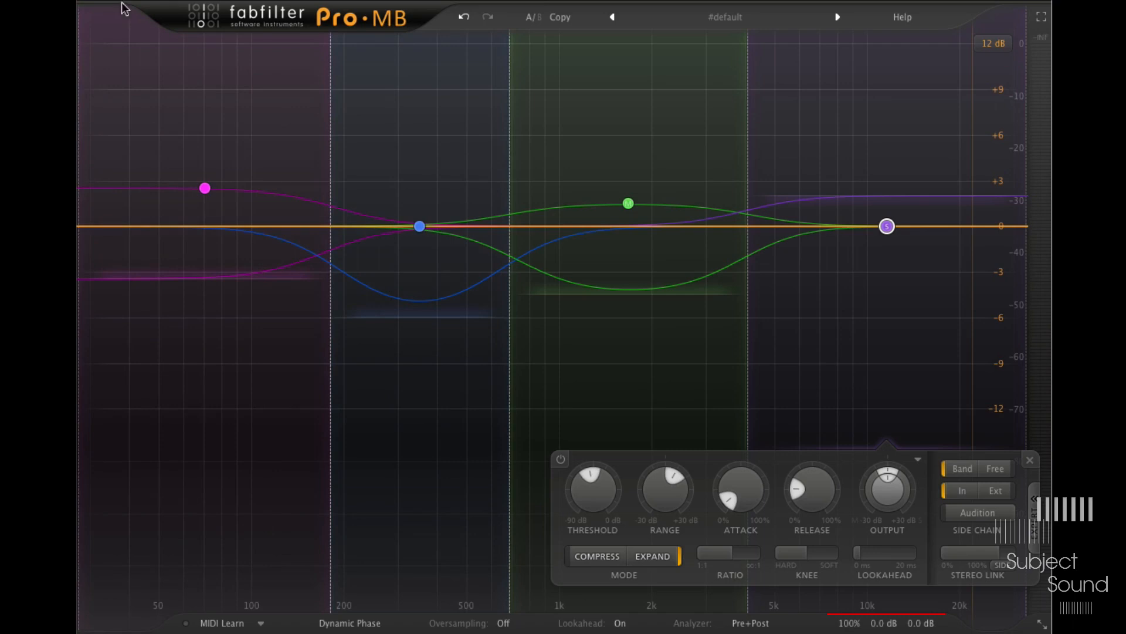
{"action": "mouse_move", "coordinate": [849, 620]}
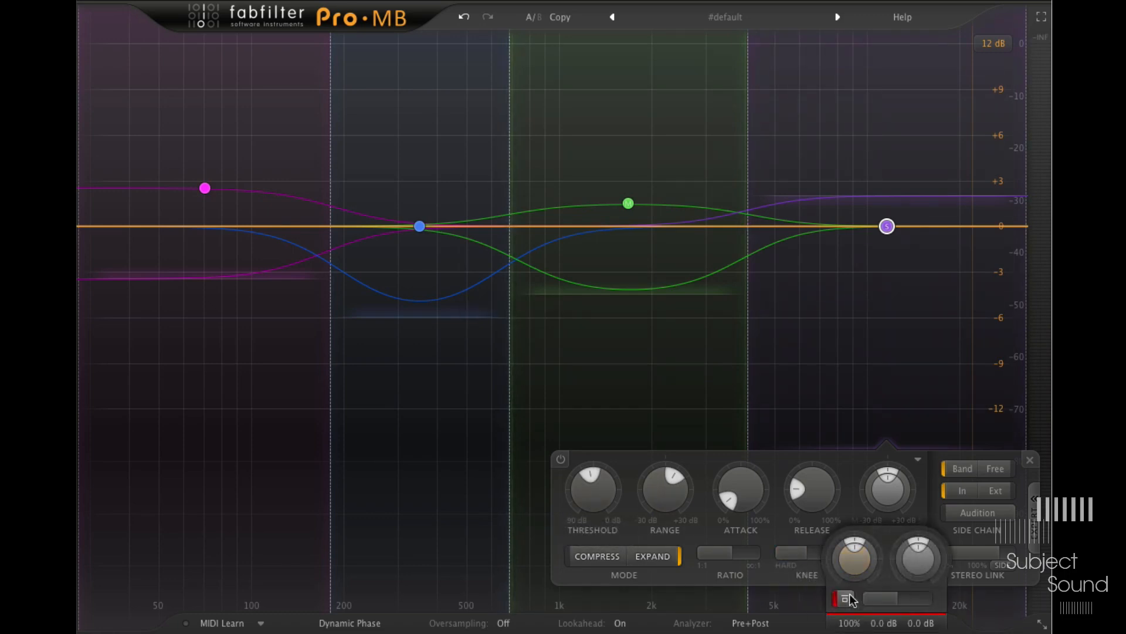
{"action": "left_click", "coordinate": [850, 600]}
{"action": "left_click", "coordinate": [850, 600]}
{"action": "left_click", "coordinate": [850, 599]}
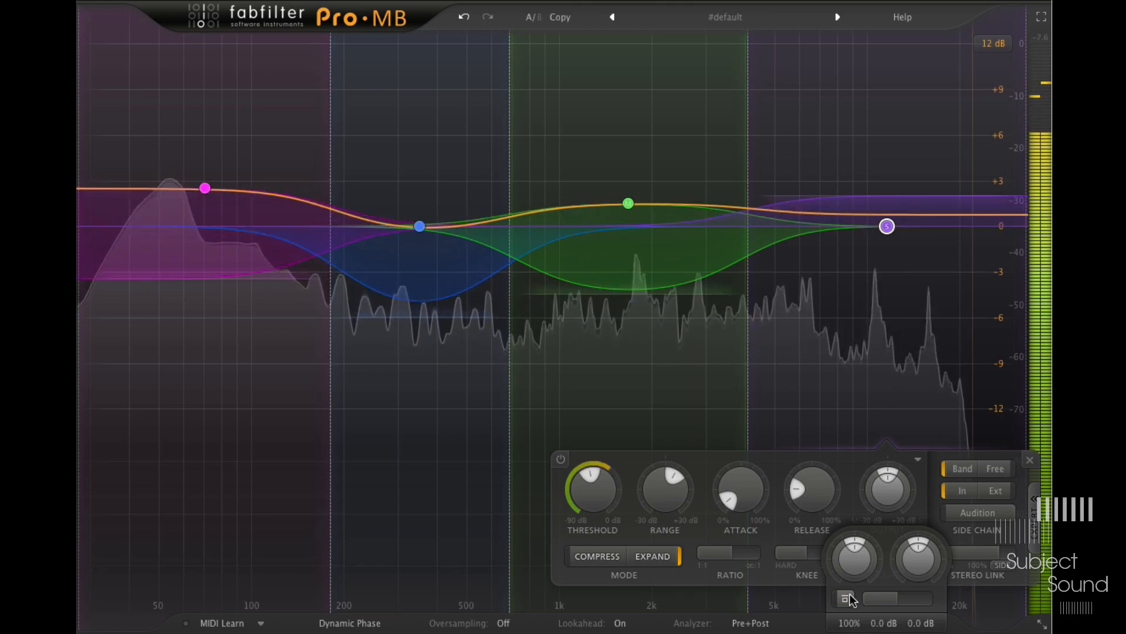
{"action": "left_click", "coordinate": [850, 600]}
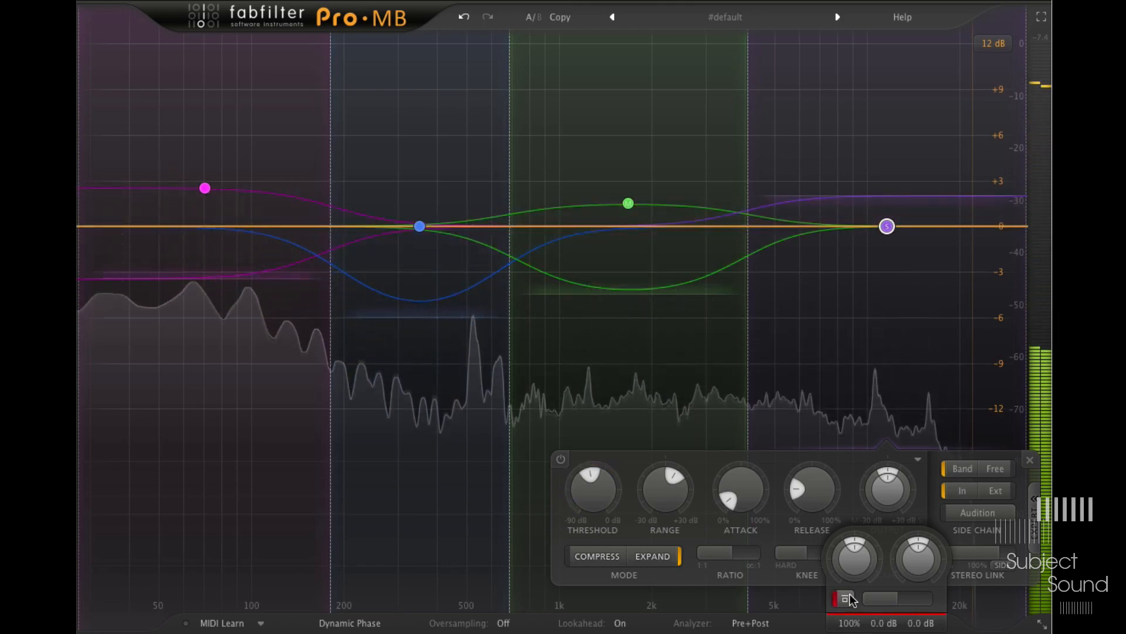
{"action": "left_click", "coordinate": [849, 597]}
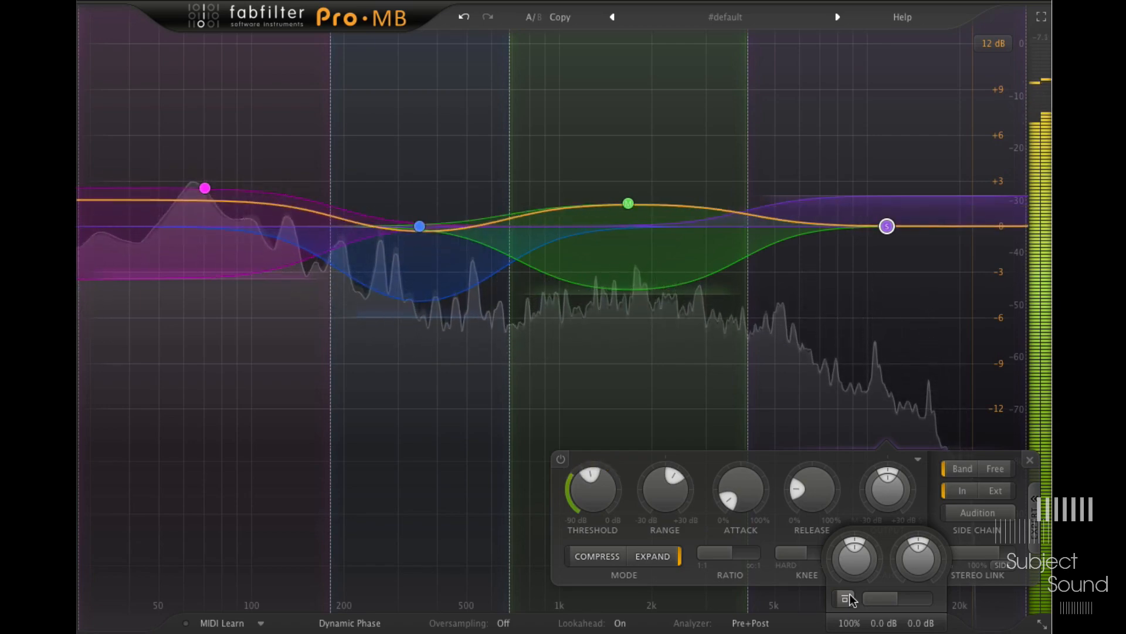
{"action": "left_click", "coordinate": [849, 598]}
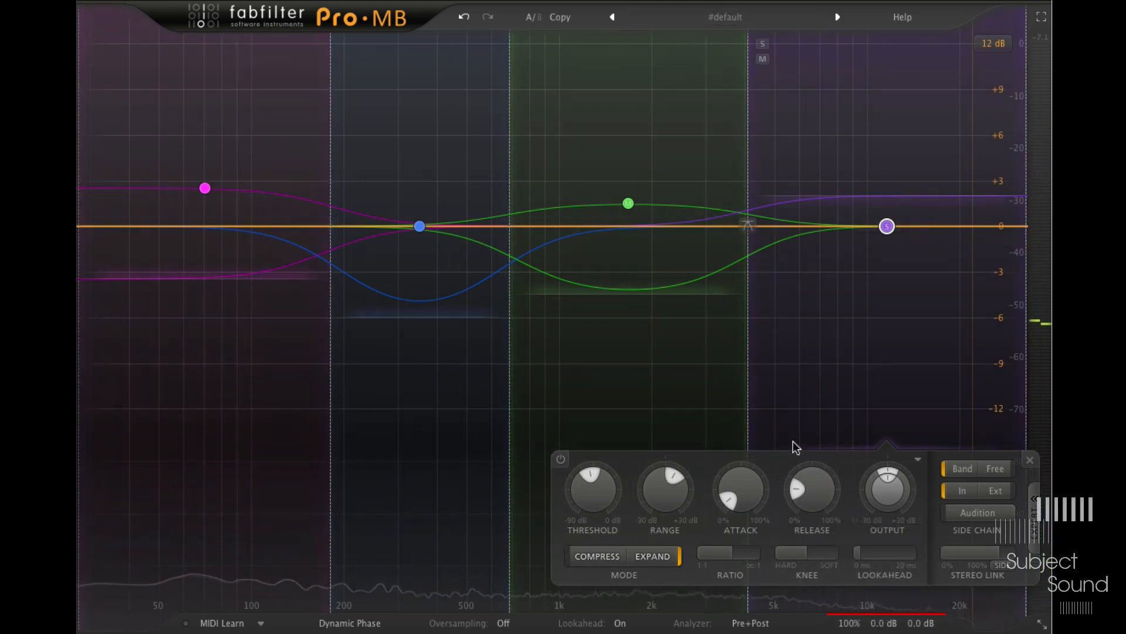
{"action": "mouse_move", "coordinate": [803, 496]}
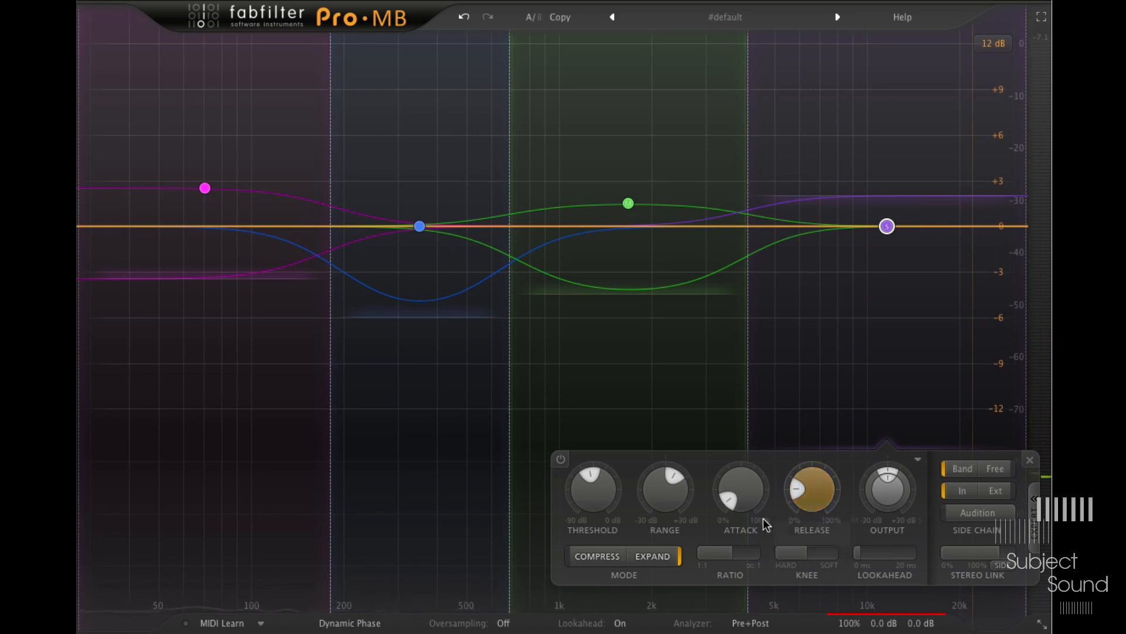
{"action": "mouse_move", "coordinate": [877, 615]}
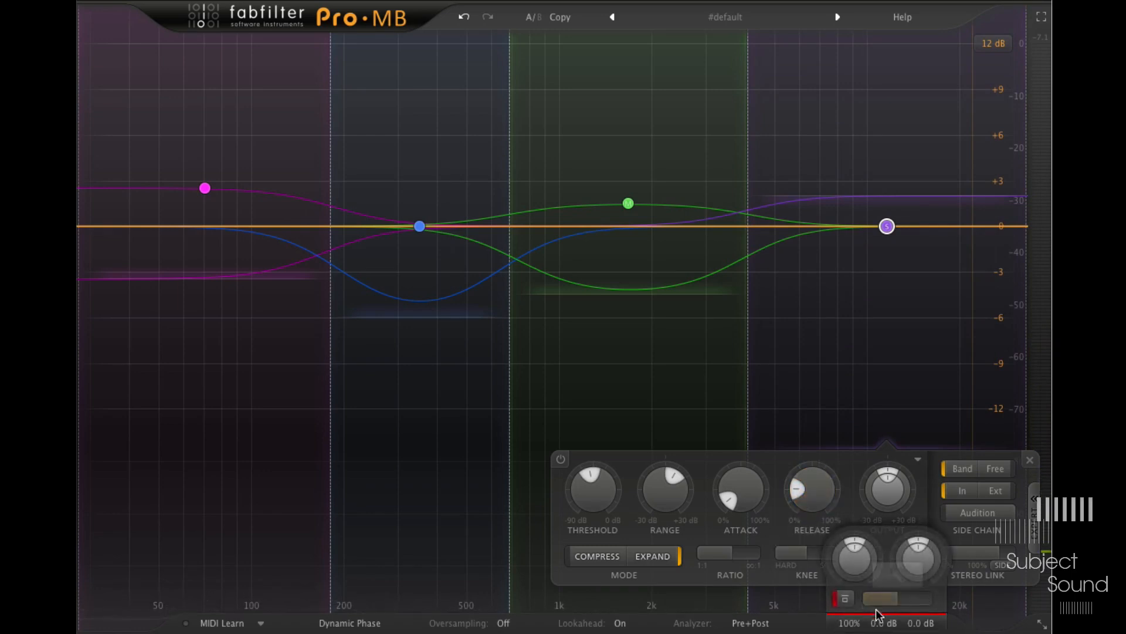
{"action": "left_click", "coordinate": [845, 599]}
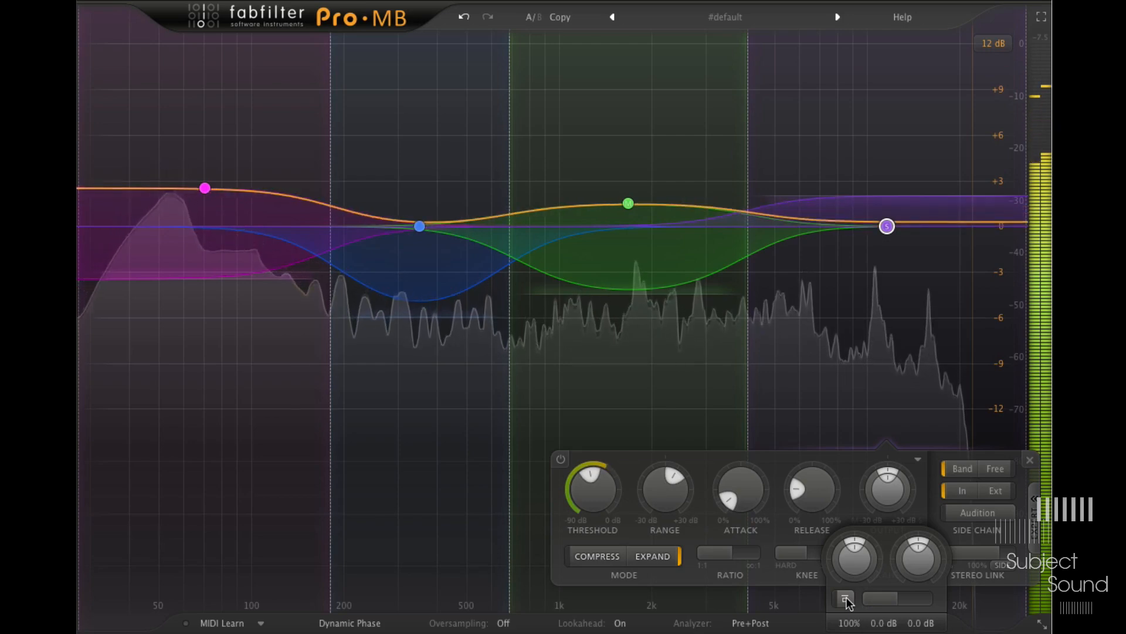
{"action": "left_click", "coordinate": [845, 599]}
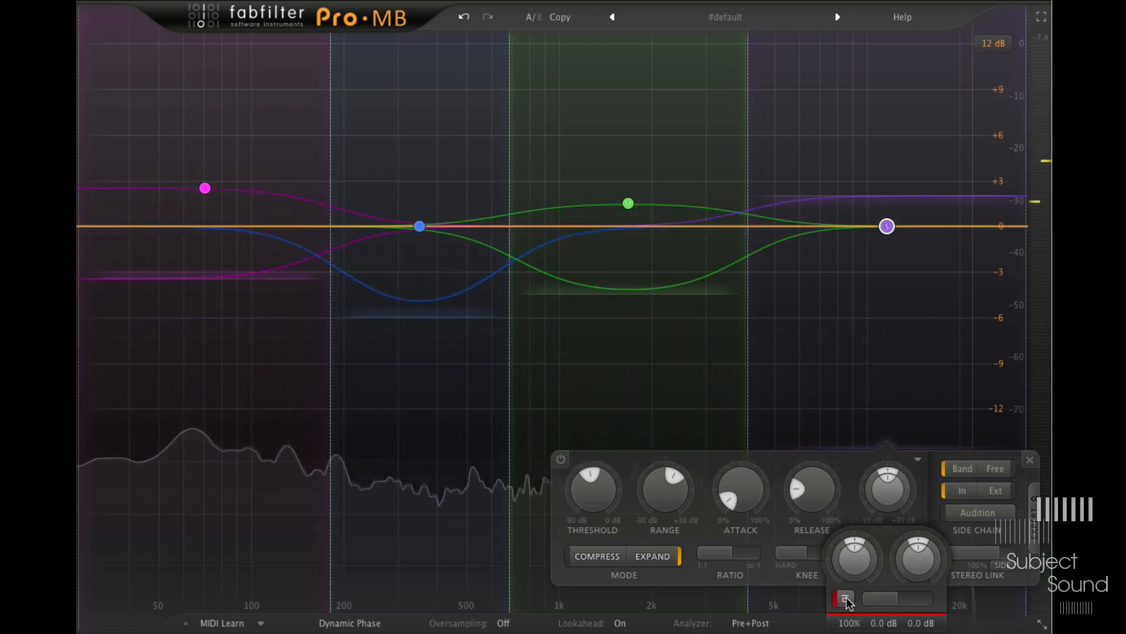
{"action": "left_click", "coordinate": [846, 599]}
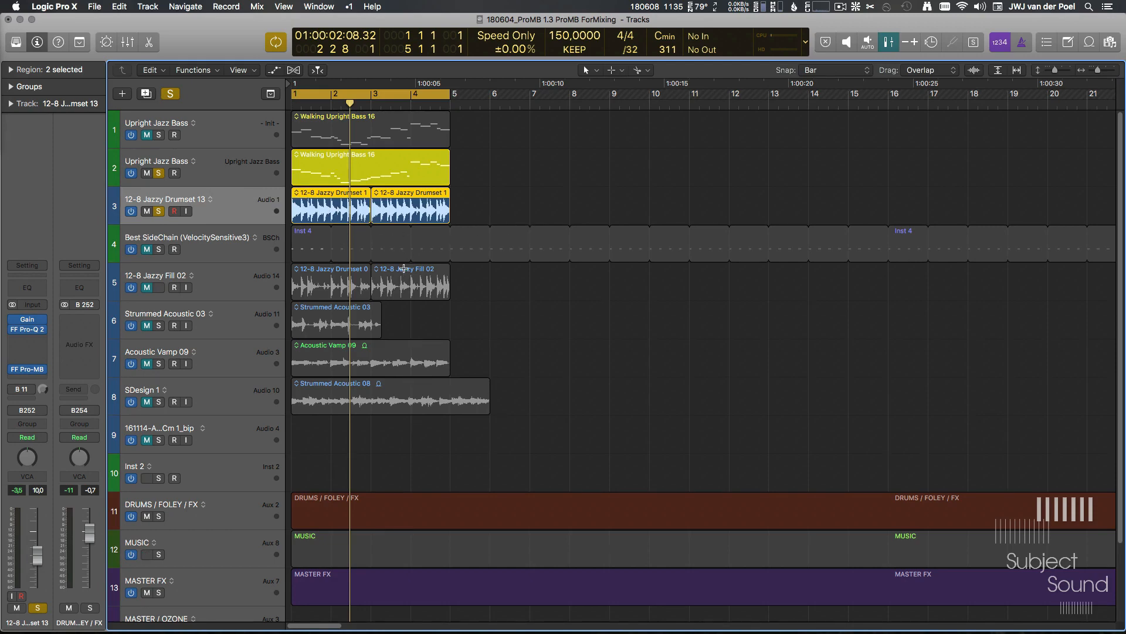
- Switch to the Logic Pro project's tracks and turn on the 12-8 Jazzy Drumset 13 track's send to Bus 11
{"action": "key", "text": "super+Right"}
{"action": "key", "text": "super+Down"}
{"action": "key", "text": "super+Down"}
{"action": "key", "text": "super+Down"}
{"action": "key", "text": "super+Down"}
{"action": "key", "text": "super+Right"}
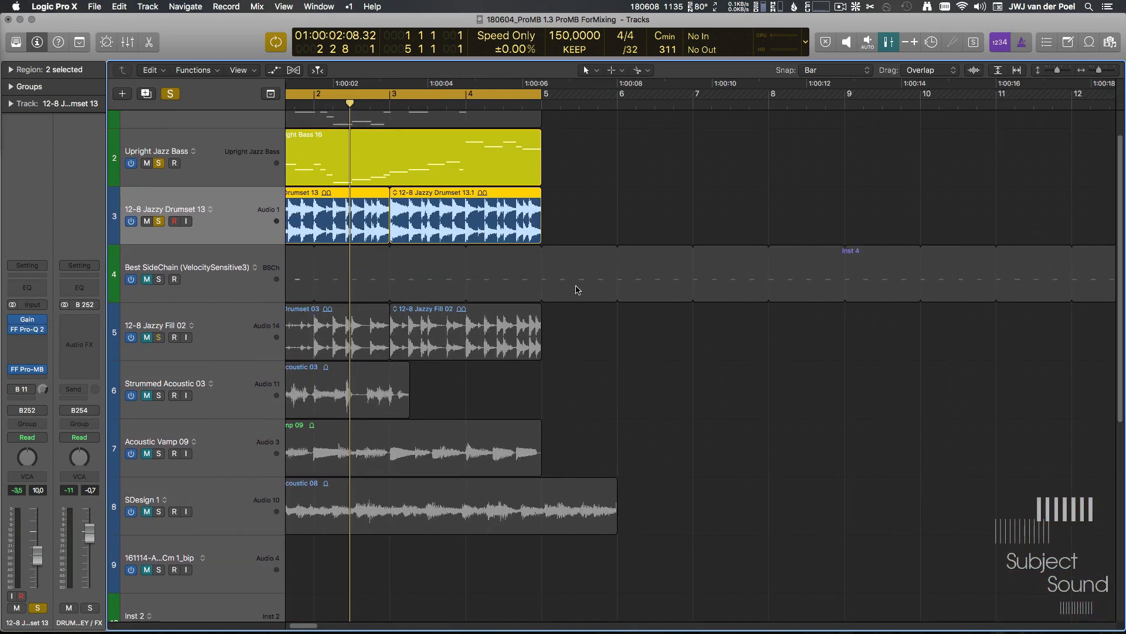
{"action": "scroll", "coordinate": [578, 289], "scroll_direction": "left", "scroll_amount": 2}
{"action": "scroll", "coordinate": [577, 289], "scroll_direction": "up", "scroll_amount": 2}
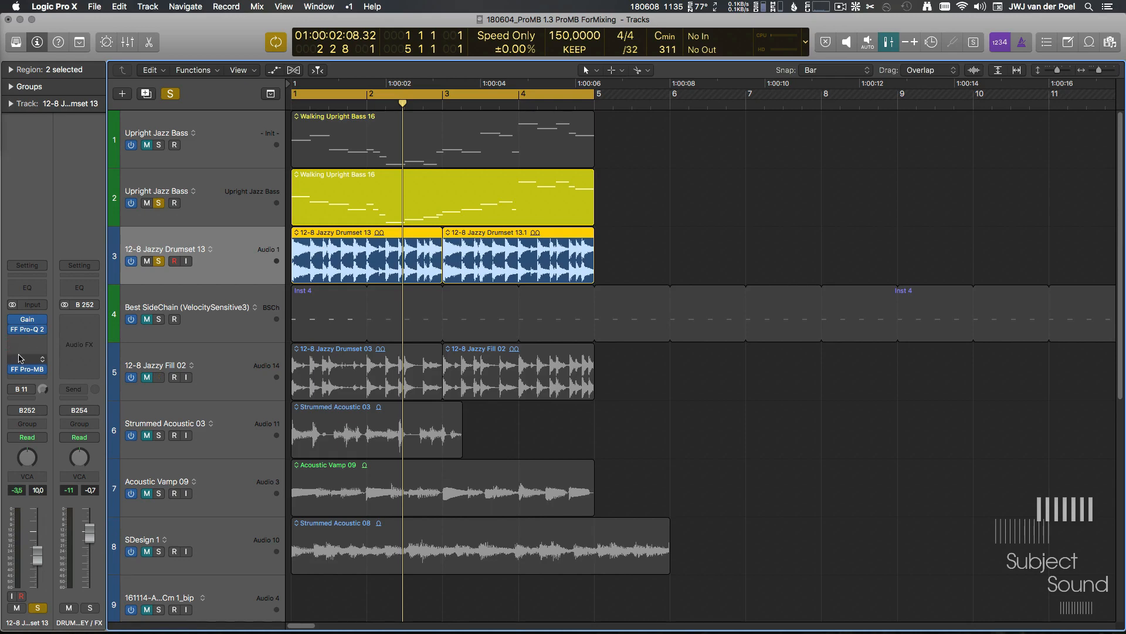
{"action": "key", "text": "ctrl+s"}
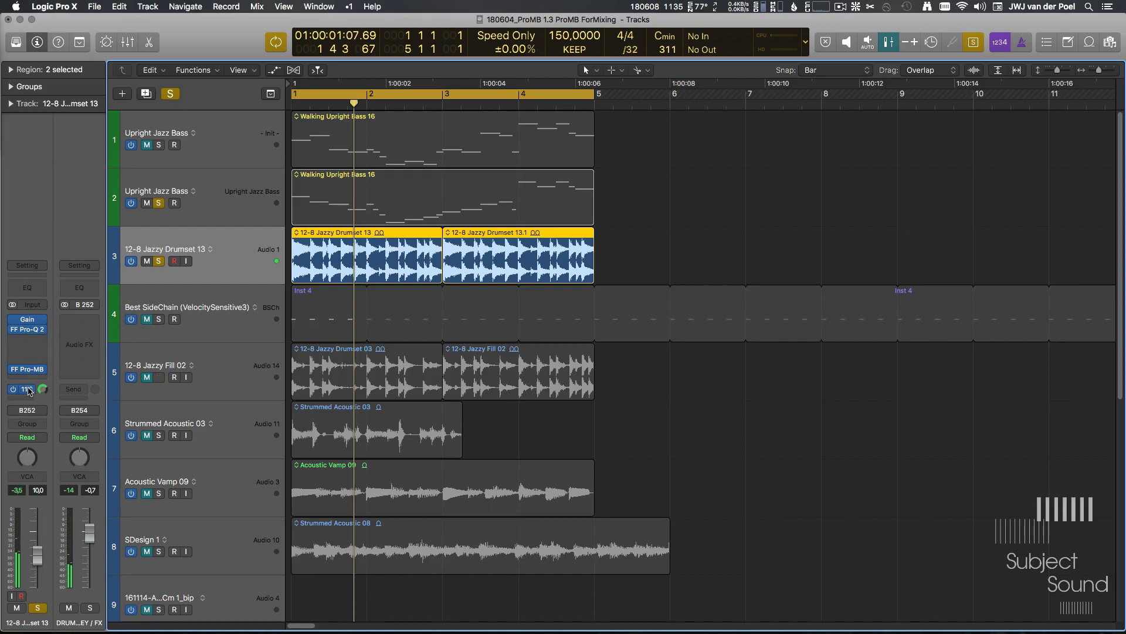
- Open Pro-MB on the soloed Upright Jazz Bass track and set its side chain source to Bus 11
{"action": "left_click", "coordinate": [237, 216]}
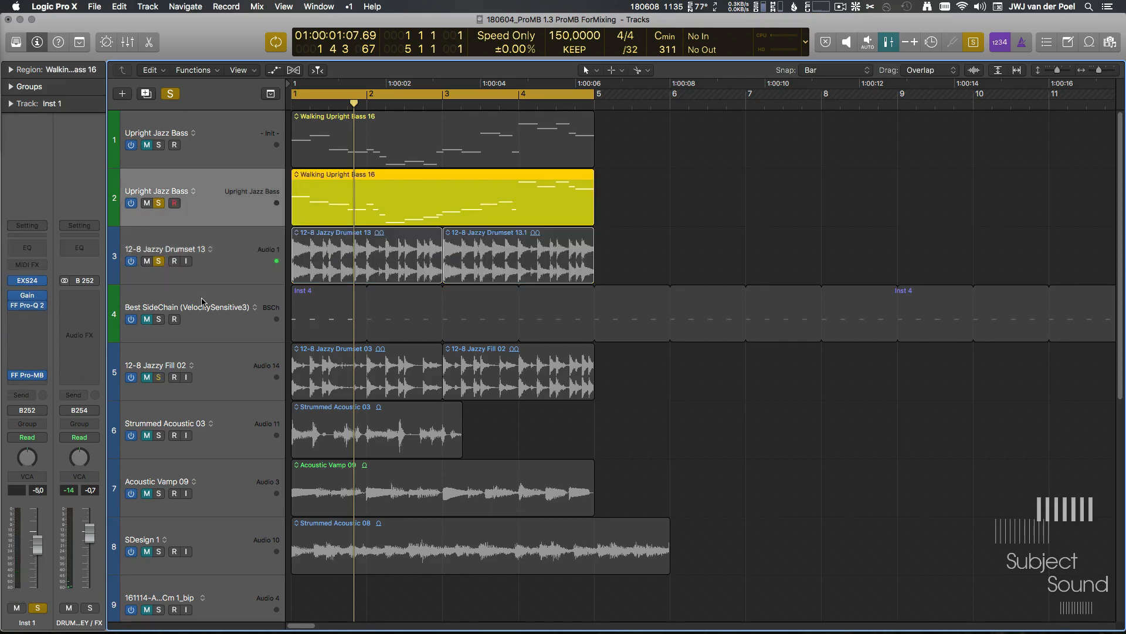
{"action": "left_click", "coordinate": [27, 375]}
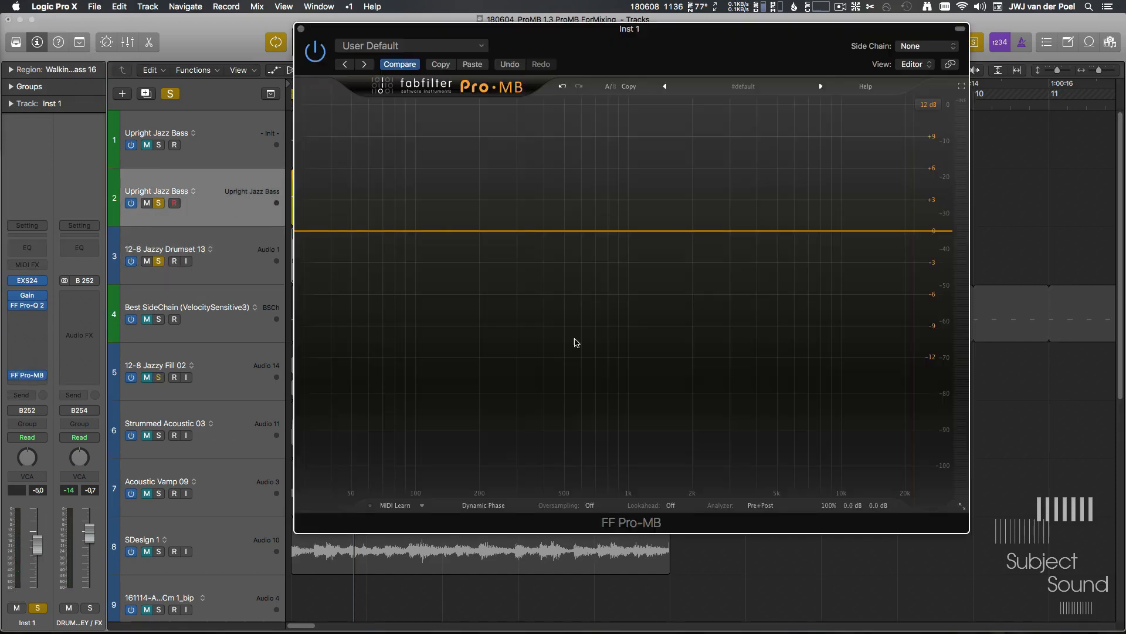
{"action": "left_click", "coordinate": [911, 46]}
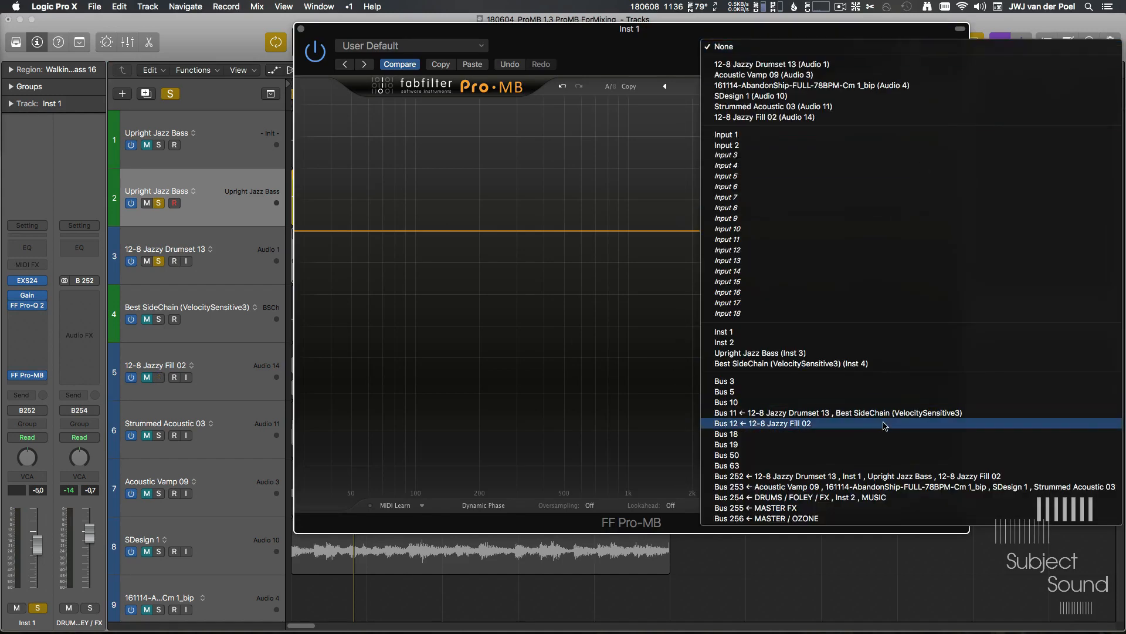
{"action": "left_click", "coordinate": [871, 413]}
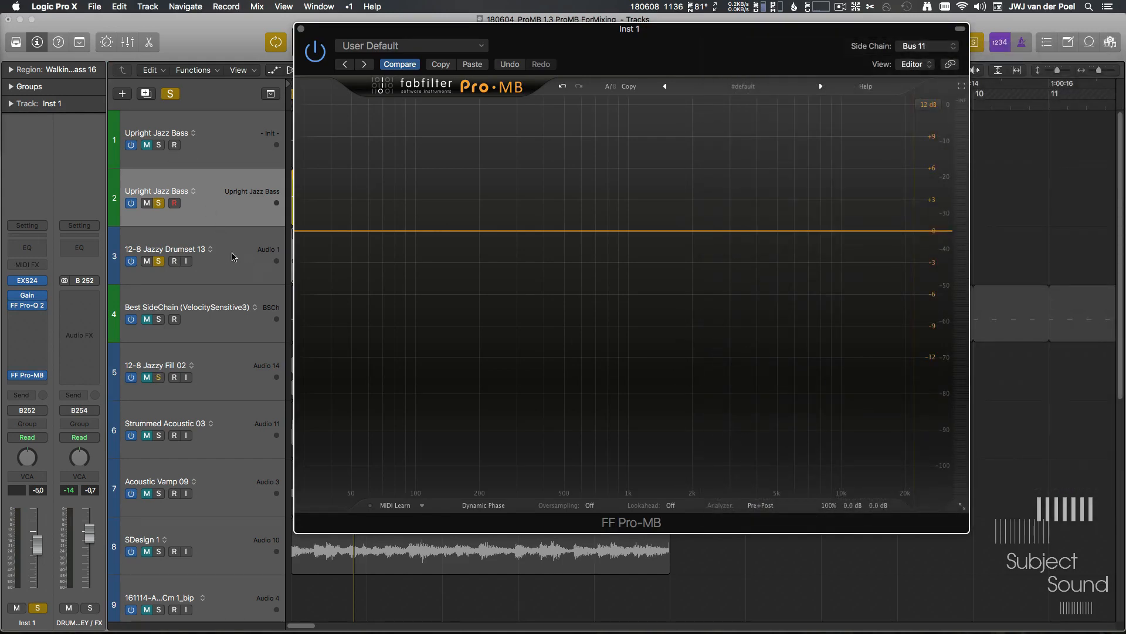
- Take the 12-8 Jazzy Drumset 13 track out of solo and play the Upright Jazz Bass alone through Pro-MB
{"action": "left_click", "coordinate": [233, 256]}
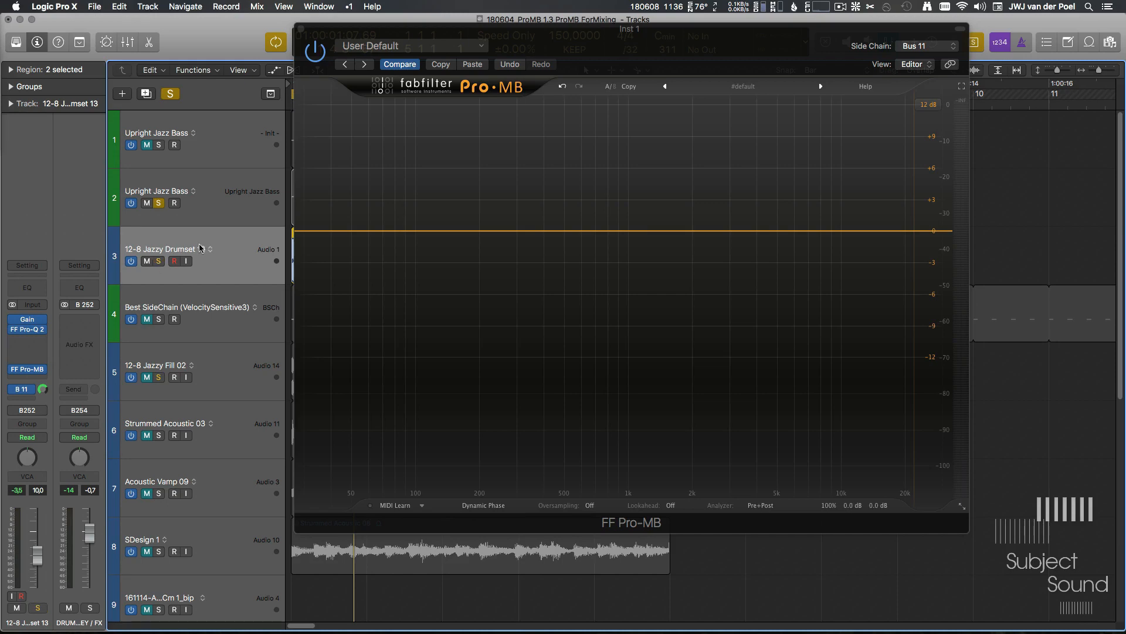
{"action": "left_click", "coordinate": [220, 213]}
{"action": "key", "text": "space"}
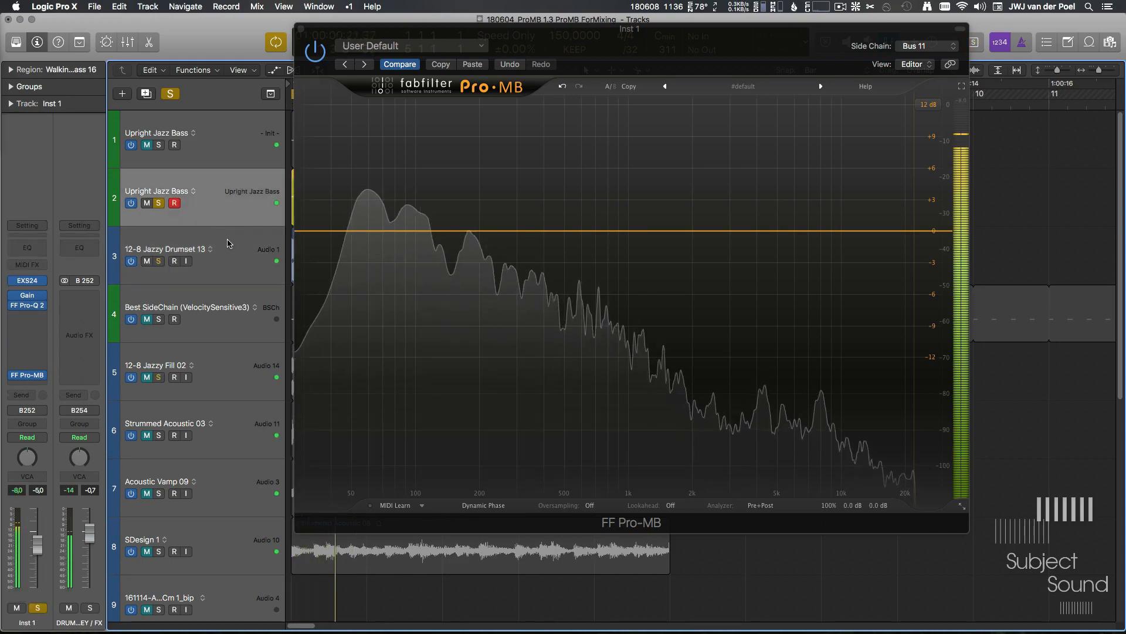
{"action": "left_click", "coordinate": [241, 245]}
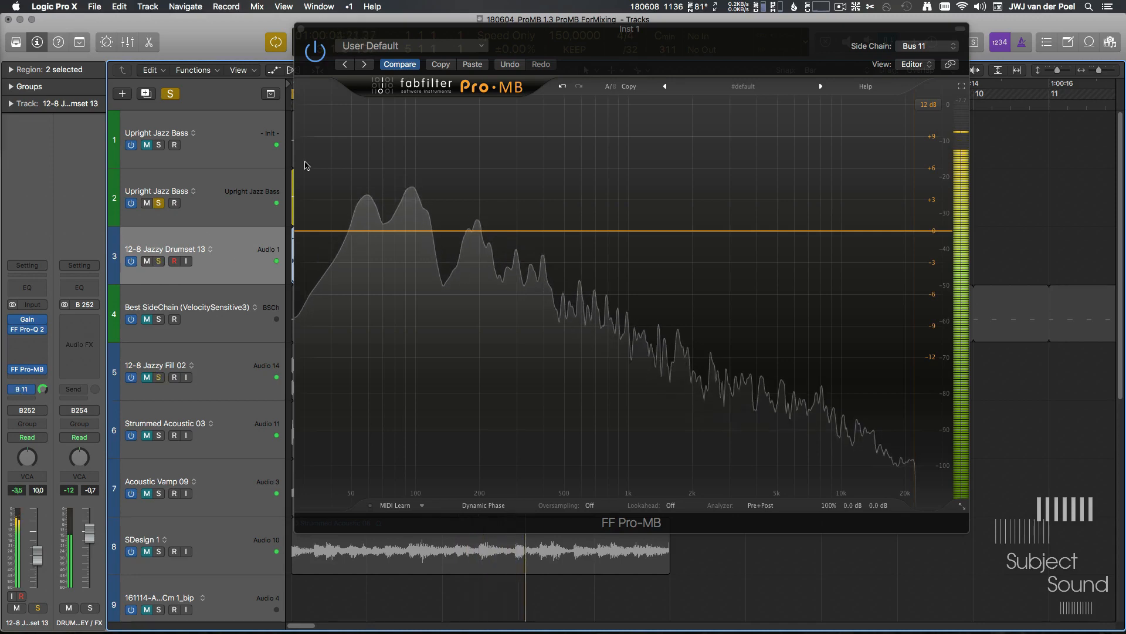
- Add a band in the upright bass's Pro-MB and extend its low and high crossovers to cover the full frequency range
{"action": "left_click", "coordinate": [565, 233]}
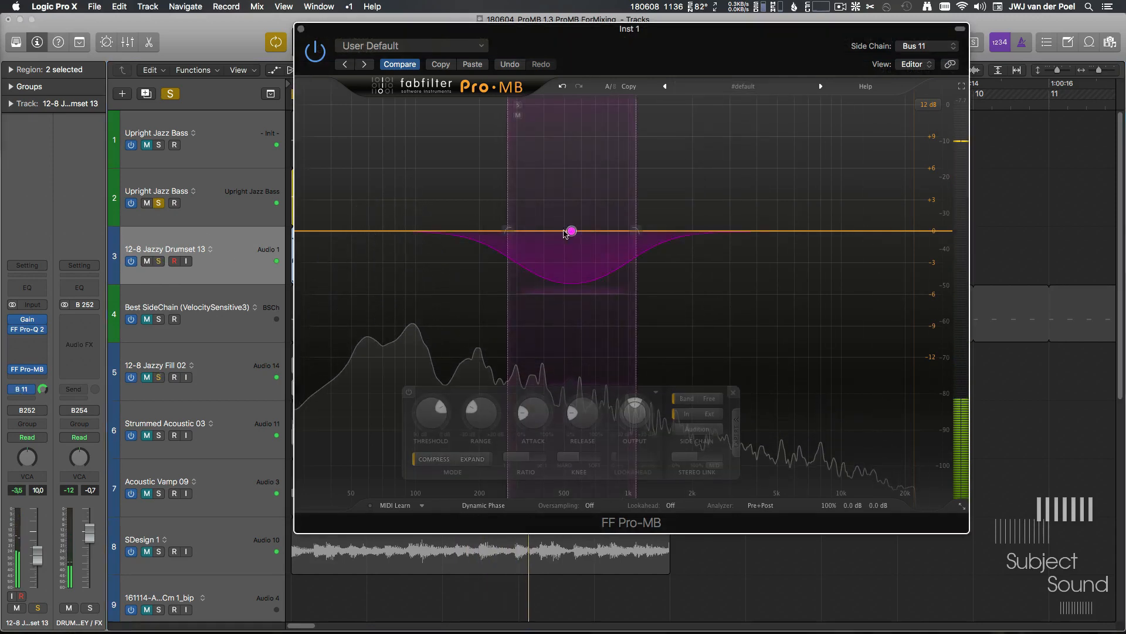
{"action": "left_click_drag", "start_coordinate": [505, 213], "coordinate": [115, 221]}
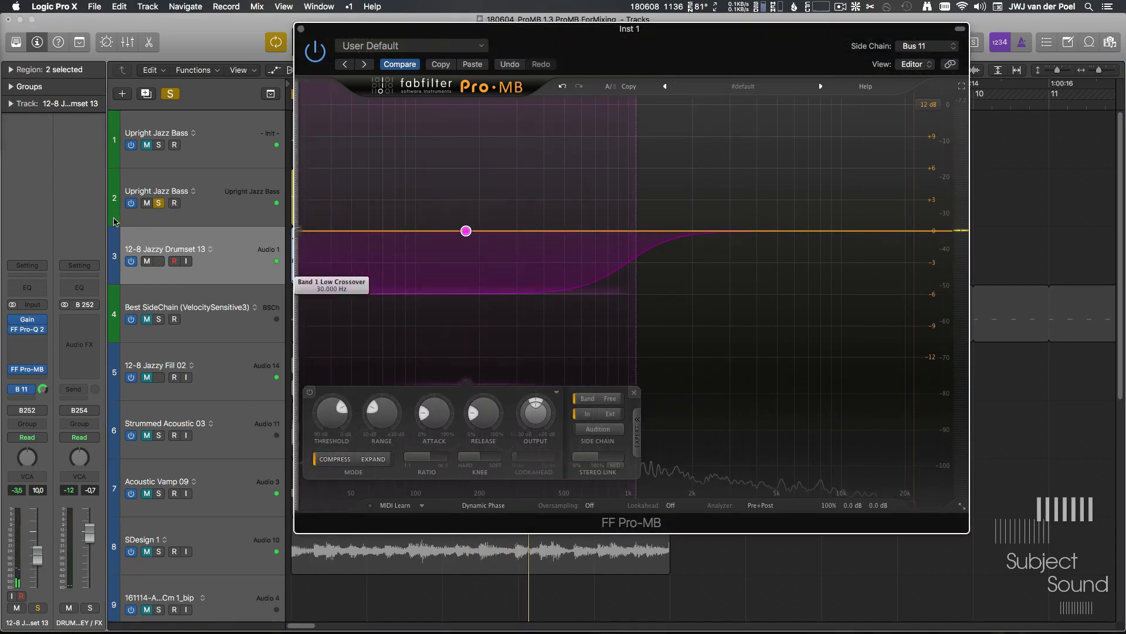
{"action": "left_click_drag", "start_coordinate": [637, 217], "coordinate": [951, 226]}
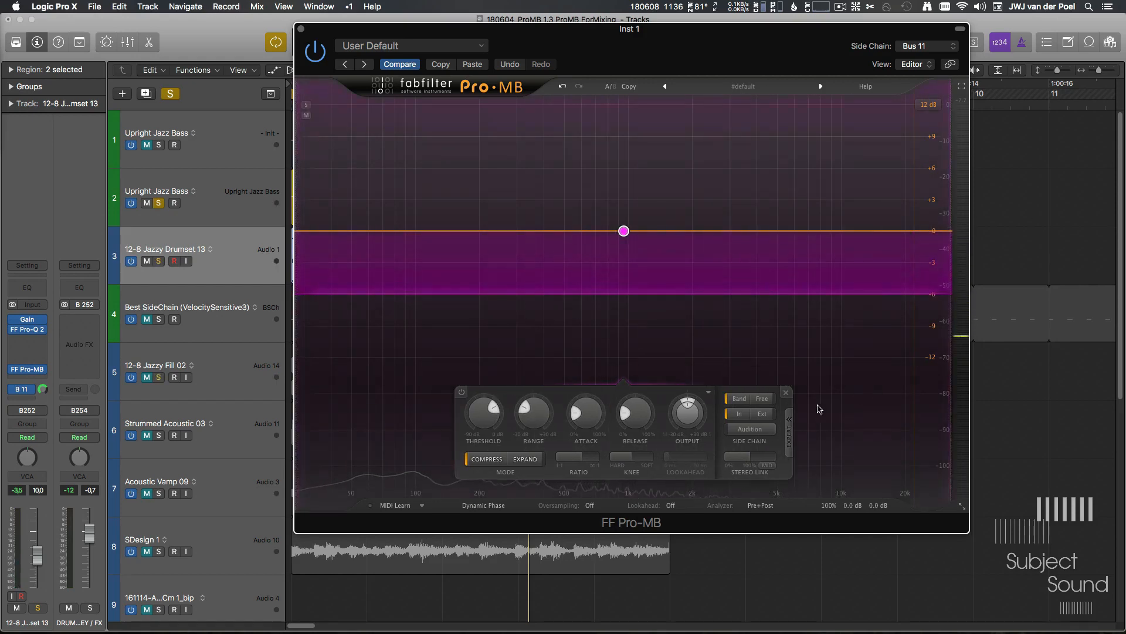
- Switch the full-range band's side chain input to Ext and audition the drum signal feeding it during playback
{"action": "left_click", "coordinate": [789, 437]}
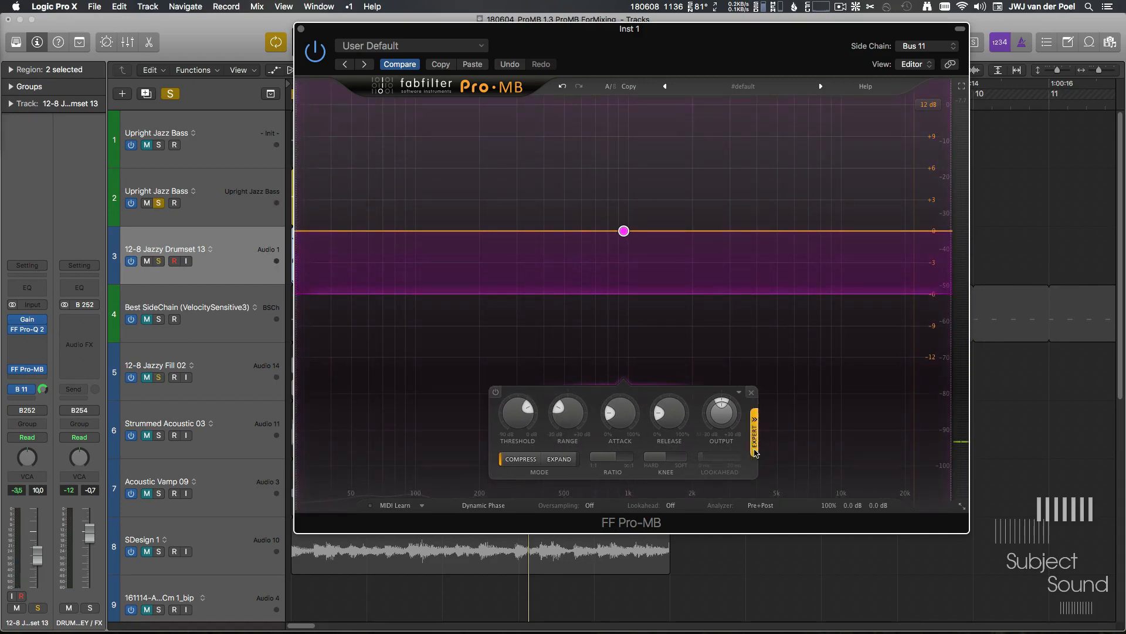
{"action": "left_click", "coordinate": [756, 453]}
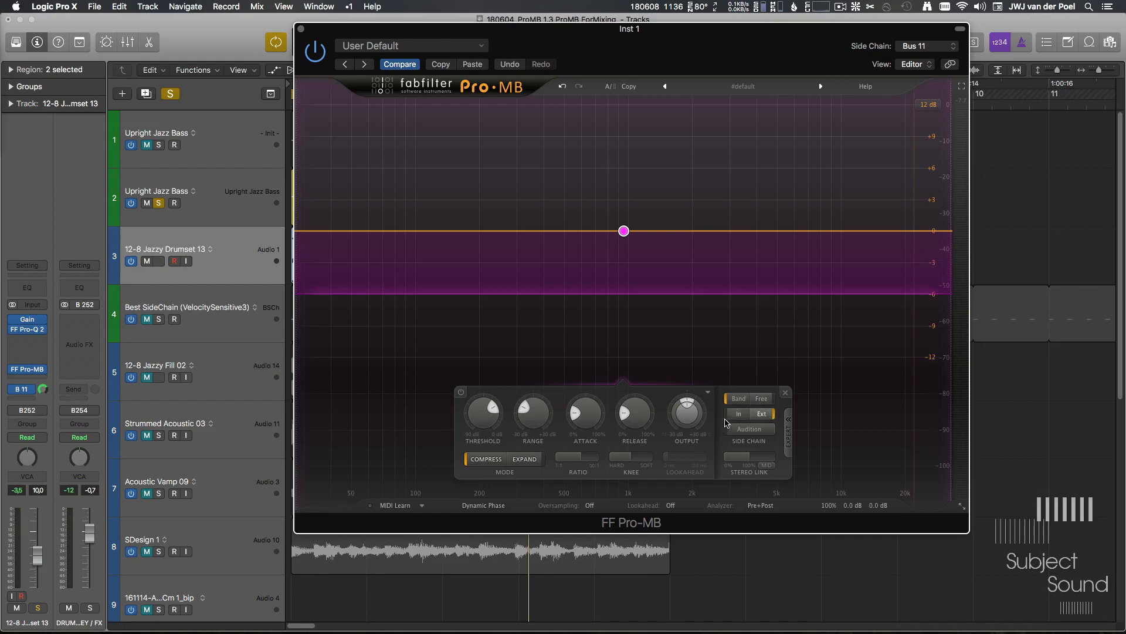
{"action": "key", "text": "space"}
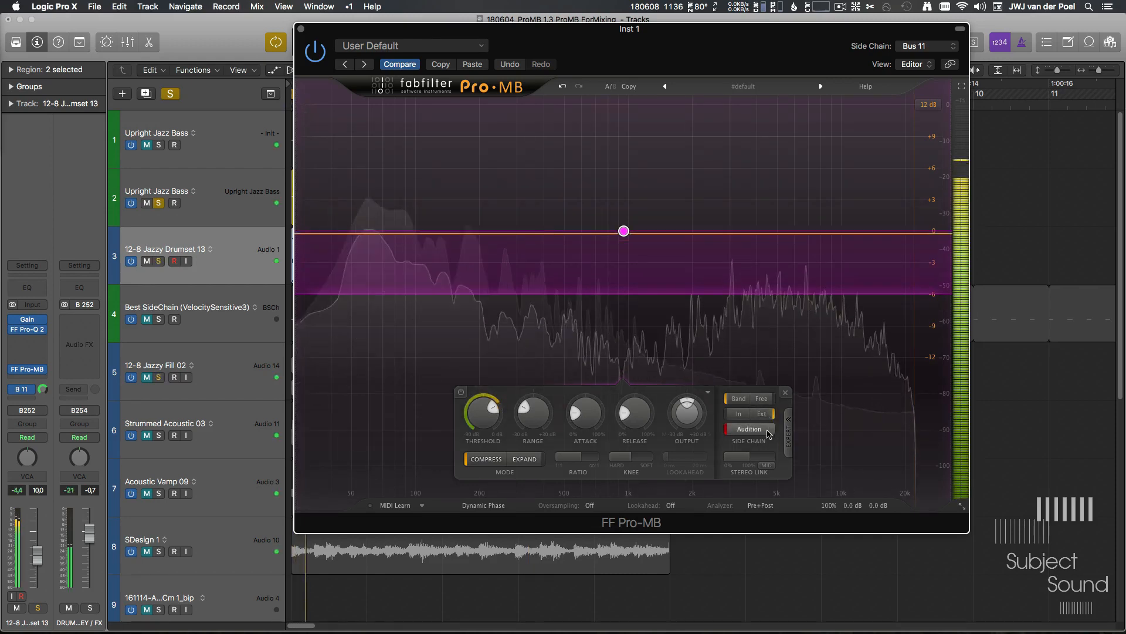
{"action": "left_click", "coordinate": [763, 431]}
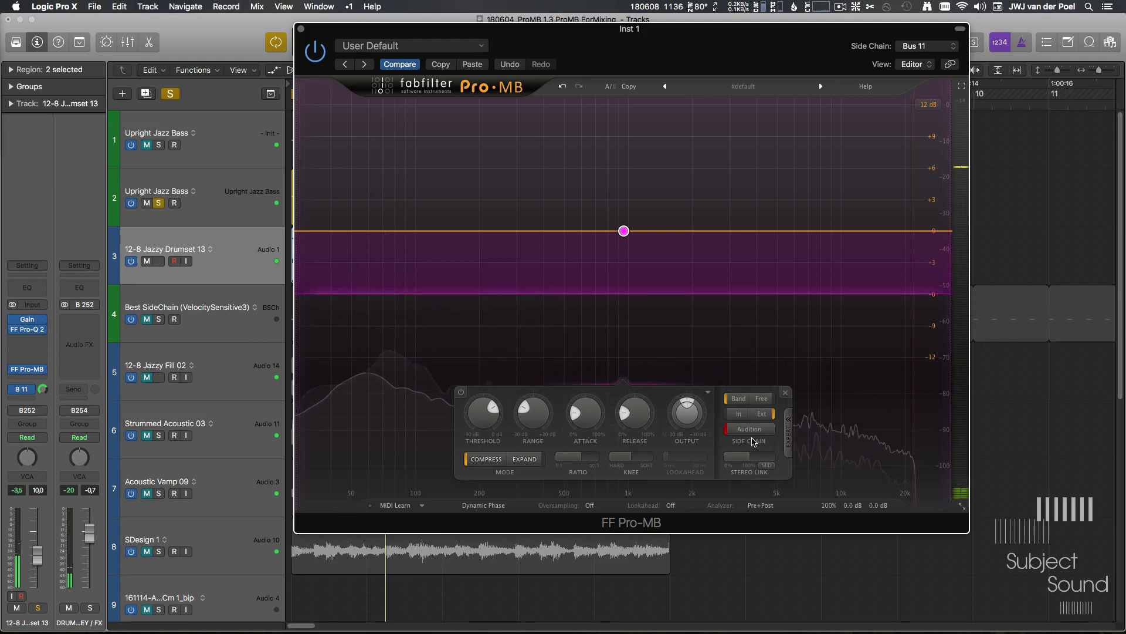
- Add the side chain spectrum to the analyzer as Pre+Post+SC, leave its freeze off and check it during playback
{"action": "left_click", "coordinate": [768, 505]}
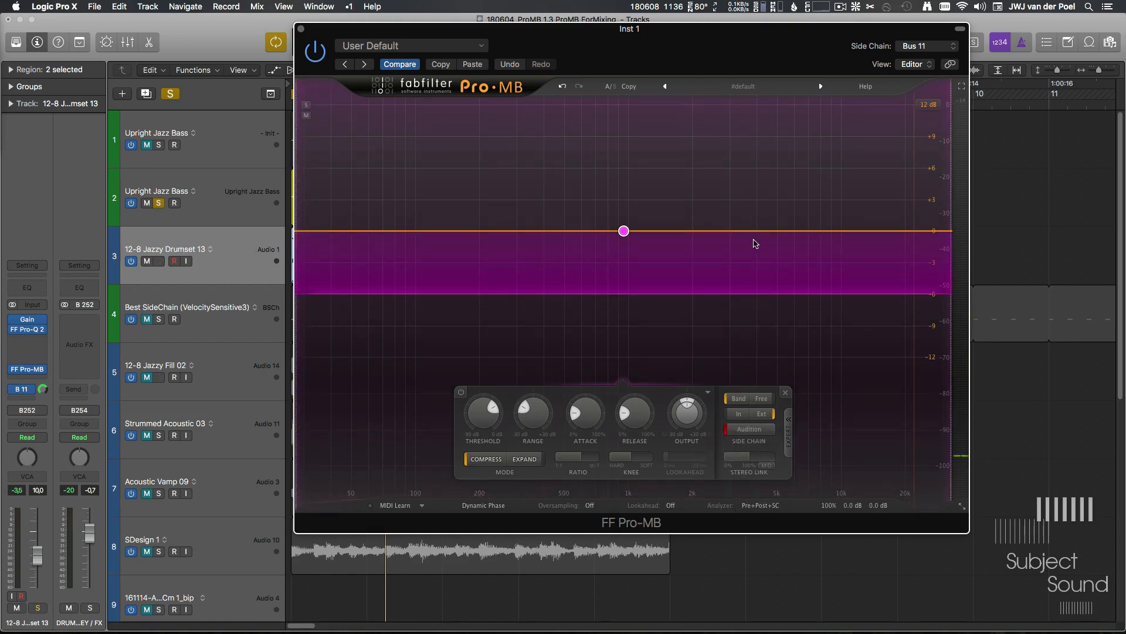
{"action": "key", "text": "space"}
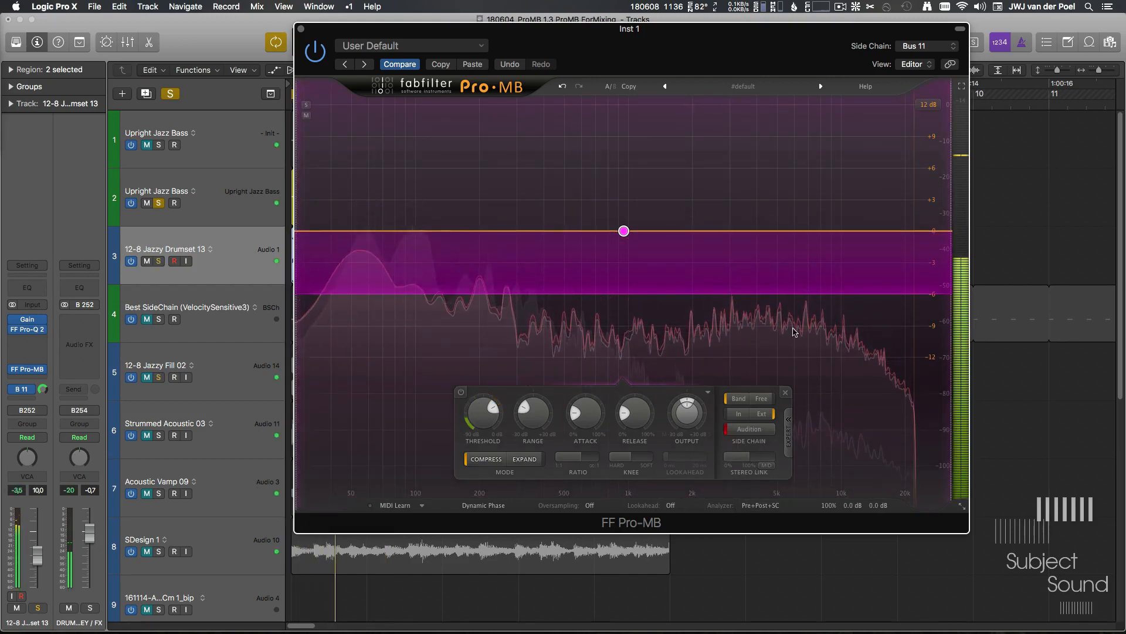
{"action": "key", "text": "space"}
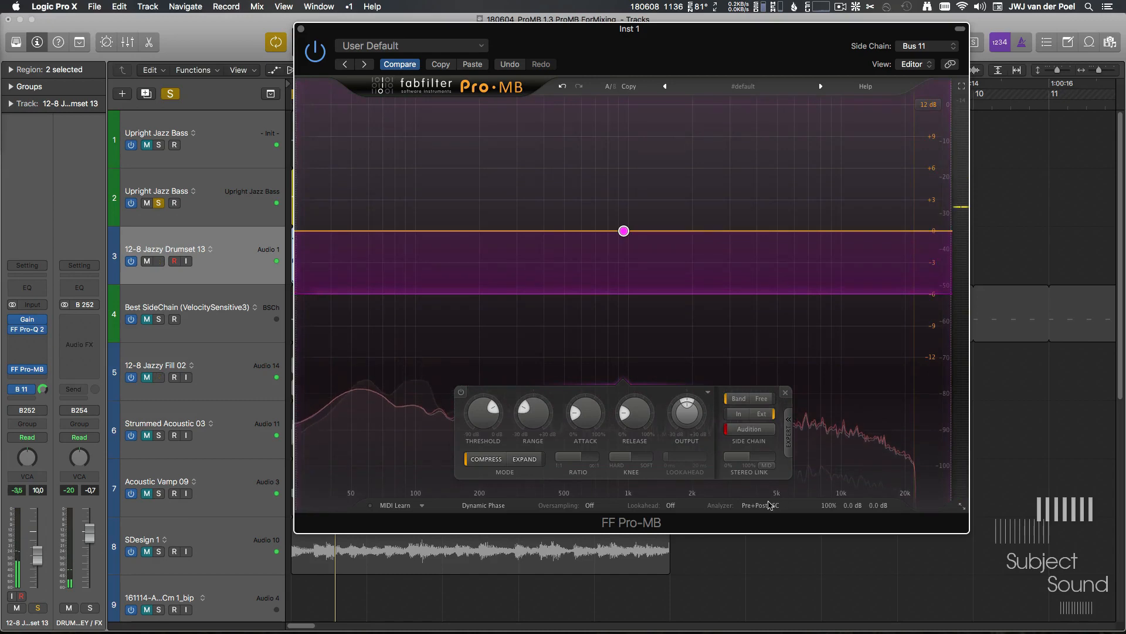
{"action": "mouse_move", "coordinate": [774, 508]}
{"action": "key", "text": "space"}
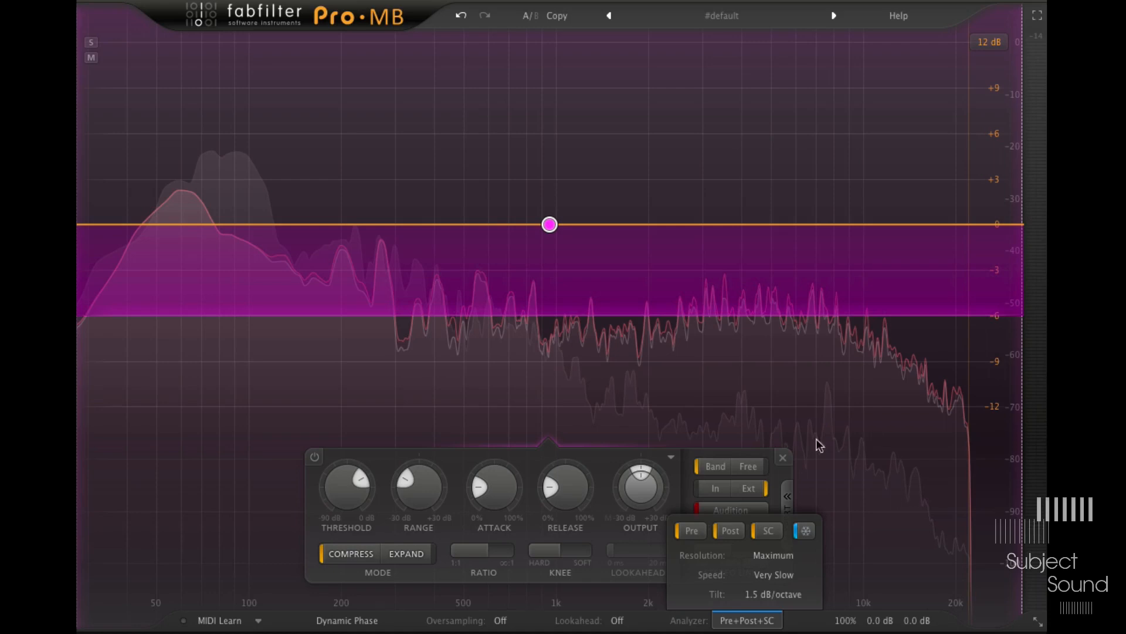
{"action": "left_click", "coordinate": [807, 531]}
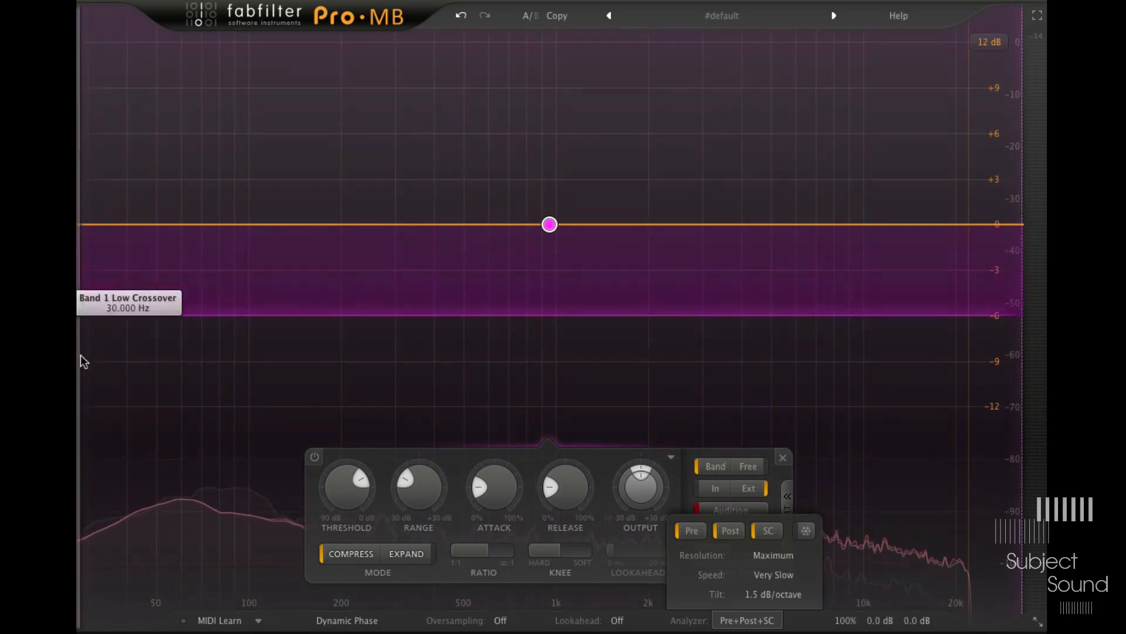
{"action": "left_click", "coordinate": [747, 620]}
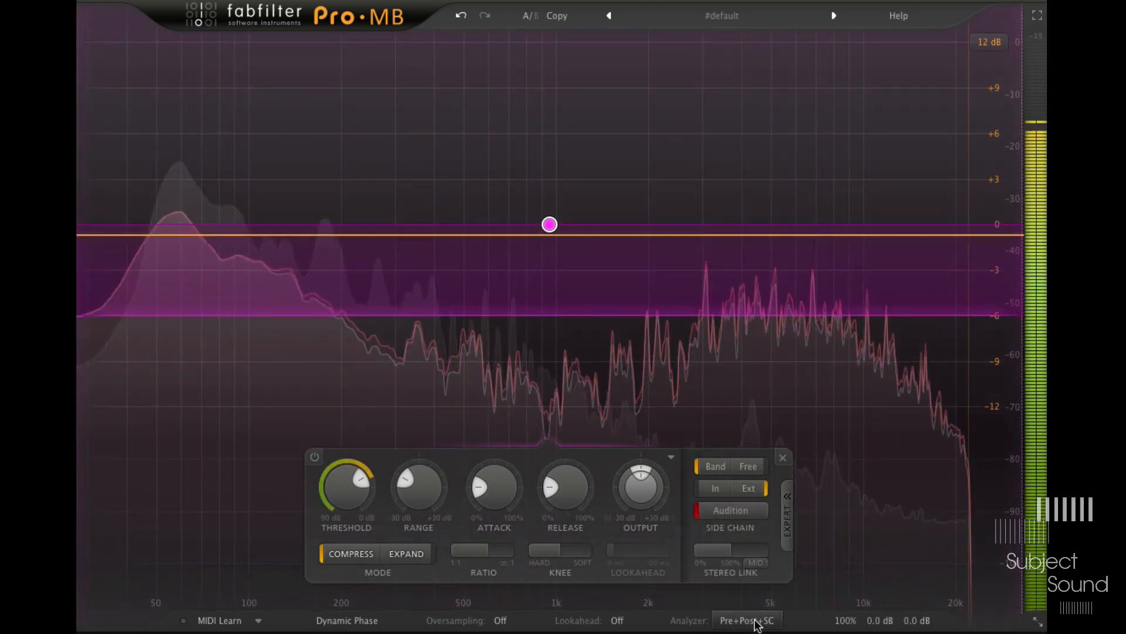
- Set the band's side chain to Free and limit its detection range from below 50 Hz to just above 300 Hz while auditioning
{"action": "left_click", "coordinate": [731, 507]}
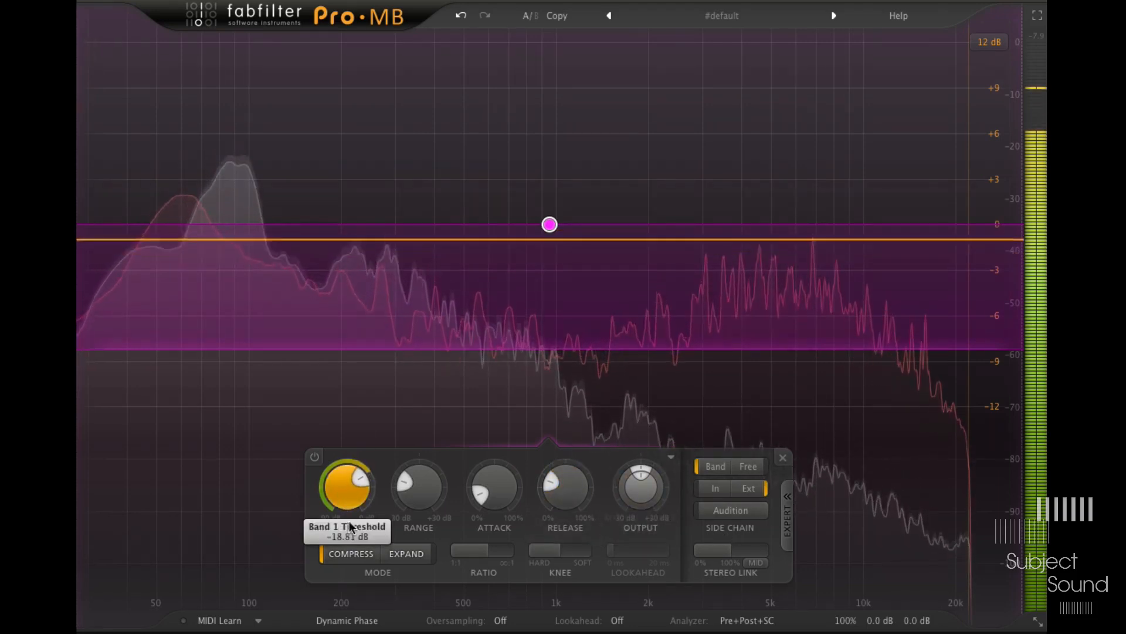
{"action": "left_click", "coordinate": [749, 466]}
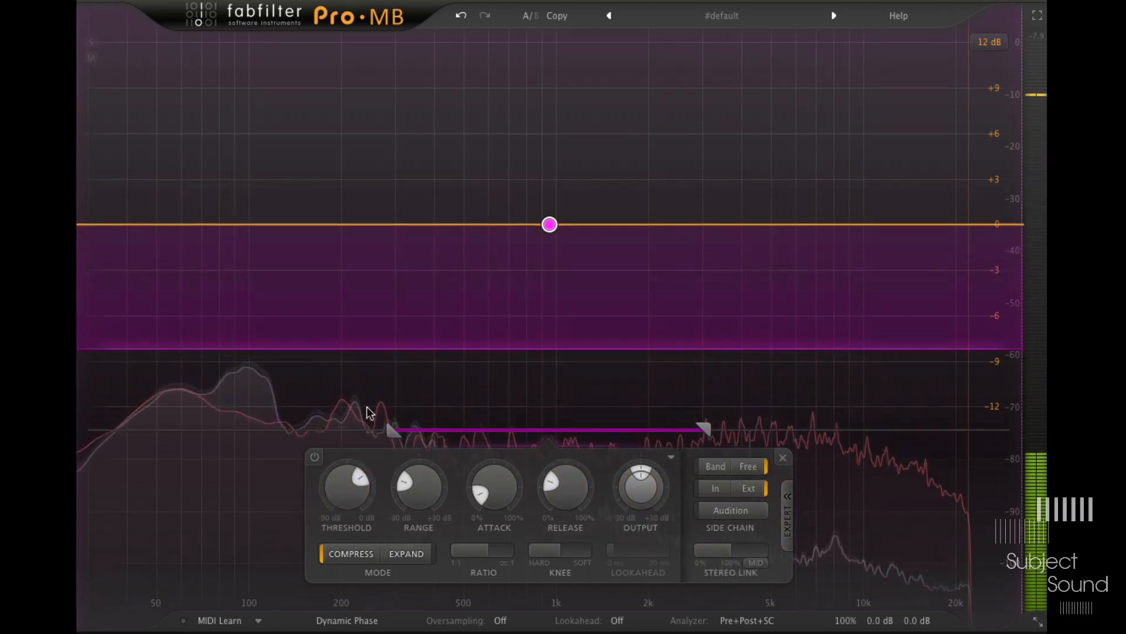
{"action": "left_click_drag", "start_coordinate": [394, 434], "coordinate": [225, 437]}
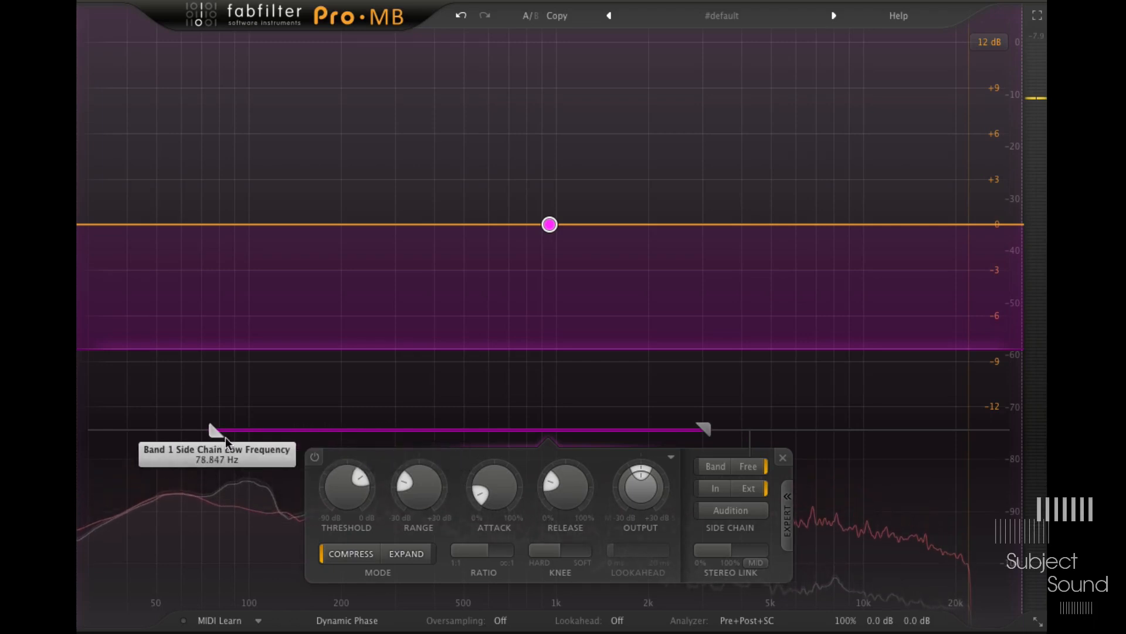
{"action": "left_click", "coordinate": [741, 509]}
{"action": "left_click_drag", "start_coordinate": [704, 429], "coordinate": [393, 428]}
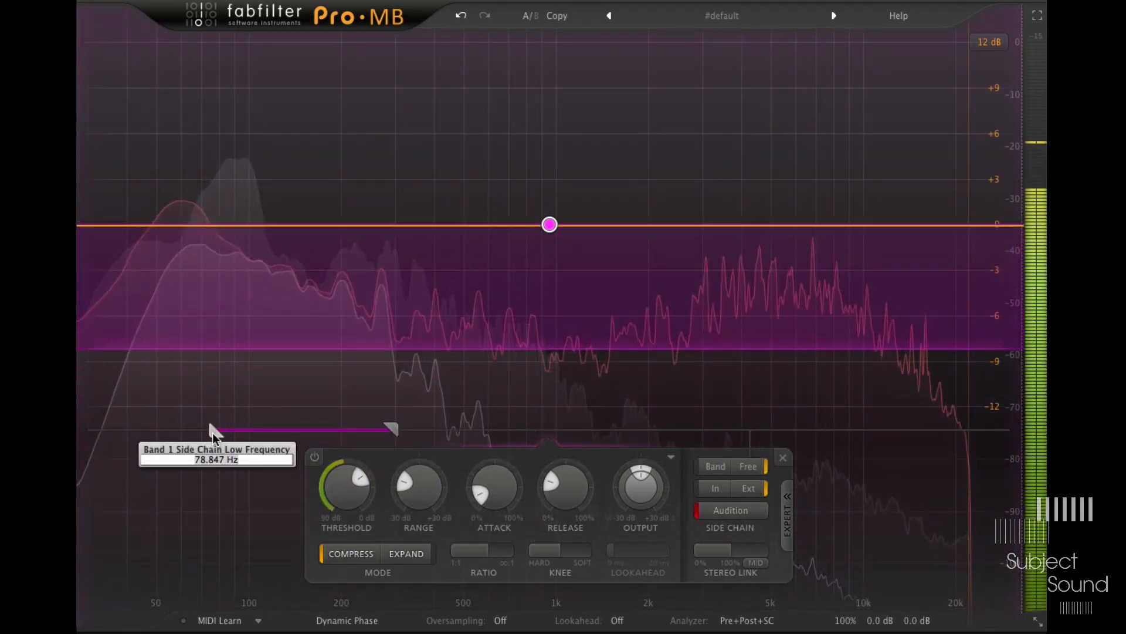
{"action": "left_click_drag", "start_coordinate": [212, 432], "coordinate": [125, 432]}
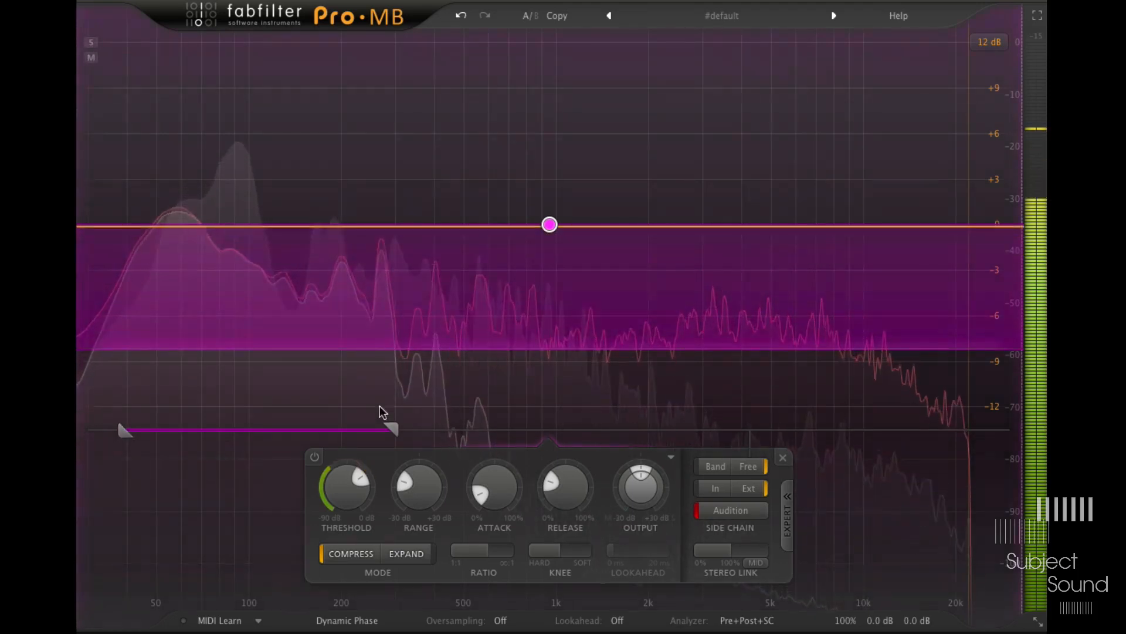
{"action": "mouse_move", "coordinate": [391, 426]}
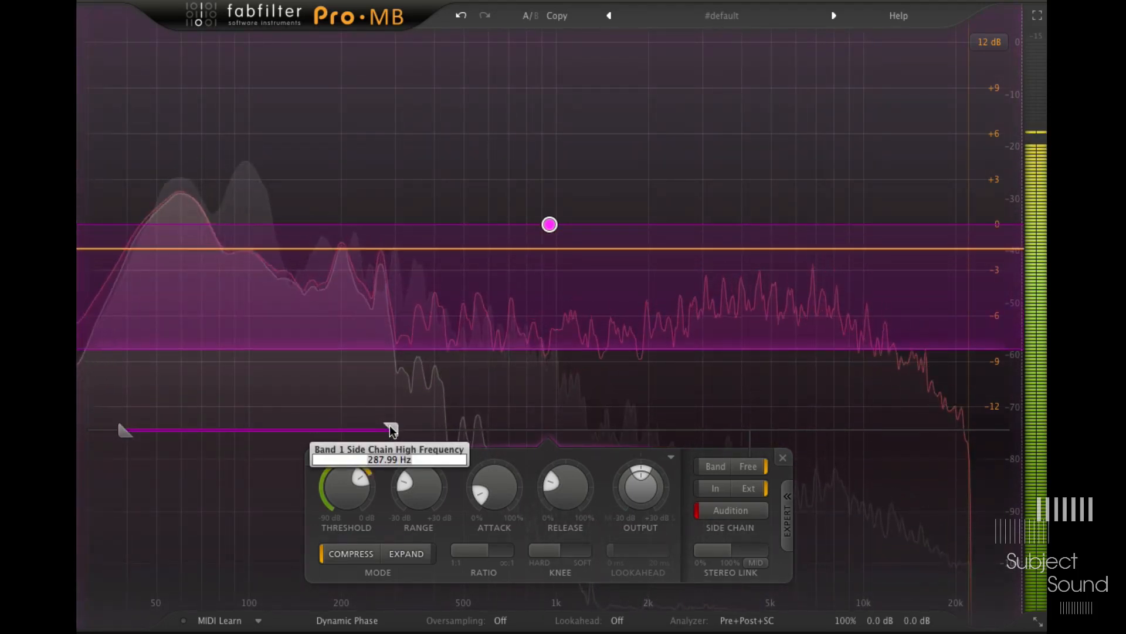
{"action": "left_click_drag", "start_coordinate": [392, 428], "coordinate": [404, 428]}
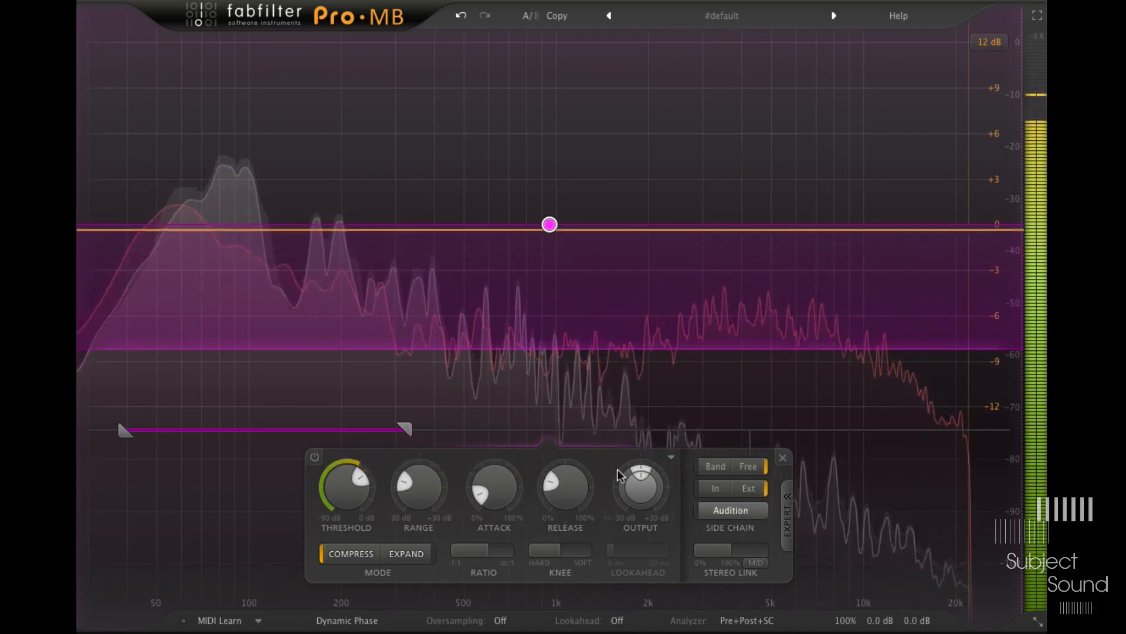
- Make the band's knee harder and set its range to -20 dB
{"action": "mouse_move", "coordinate": [565, 553]}
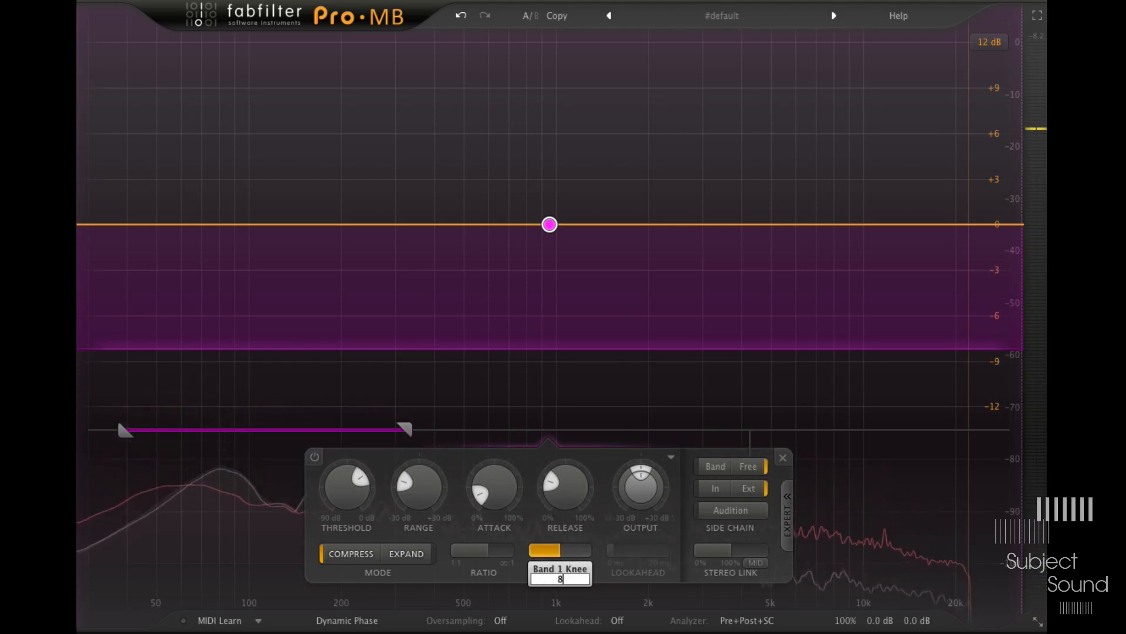
{"action": "type", "text": "6"}
{"action": "key", "text": "Return"}
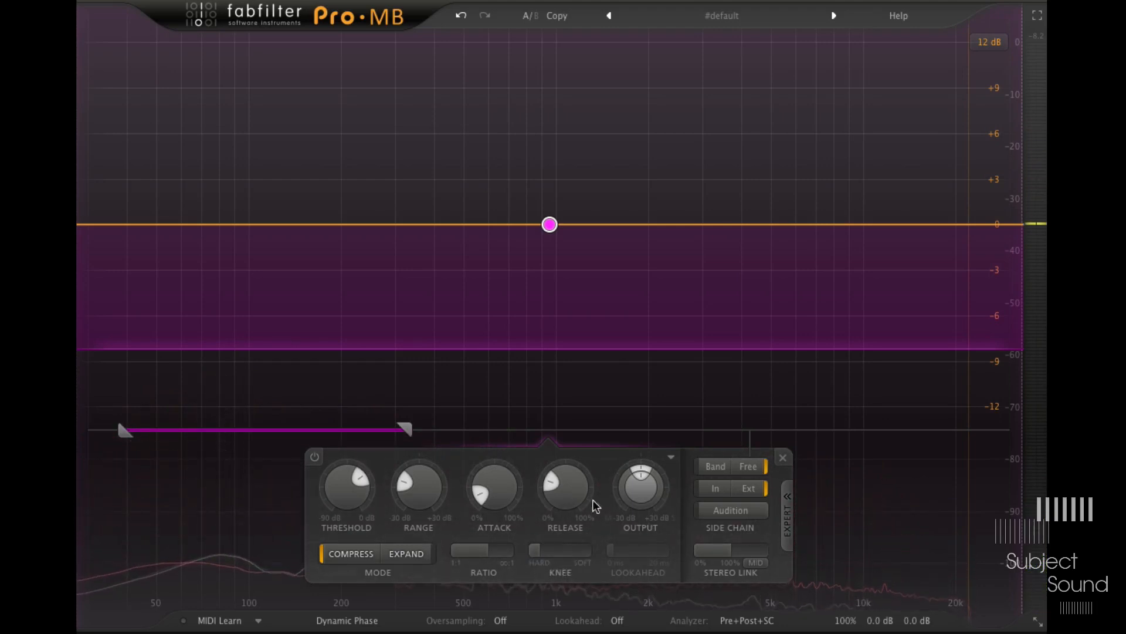
{"action": "double_click", "coordinate": [503, 496]}
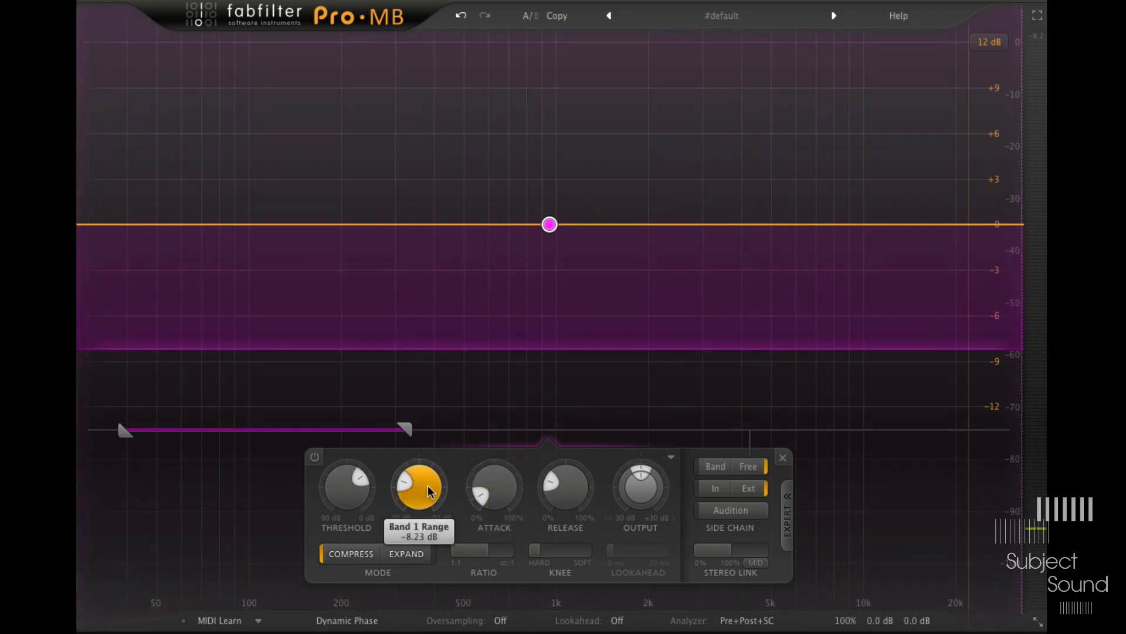
{"action": "type", "text": "-20"}
{"action": "key", "text": "Return"}
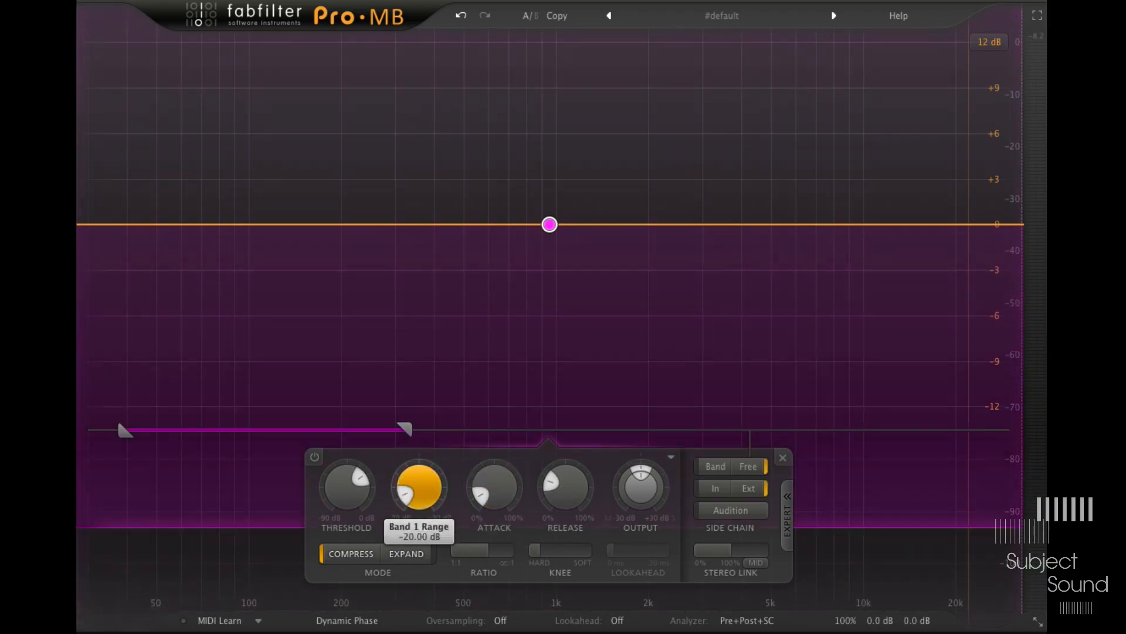
- Set the band's ratio to 8:1 and lower its threshold during playback for stronger ducking
{"action": "key", "text": "space"}
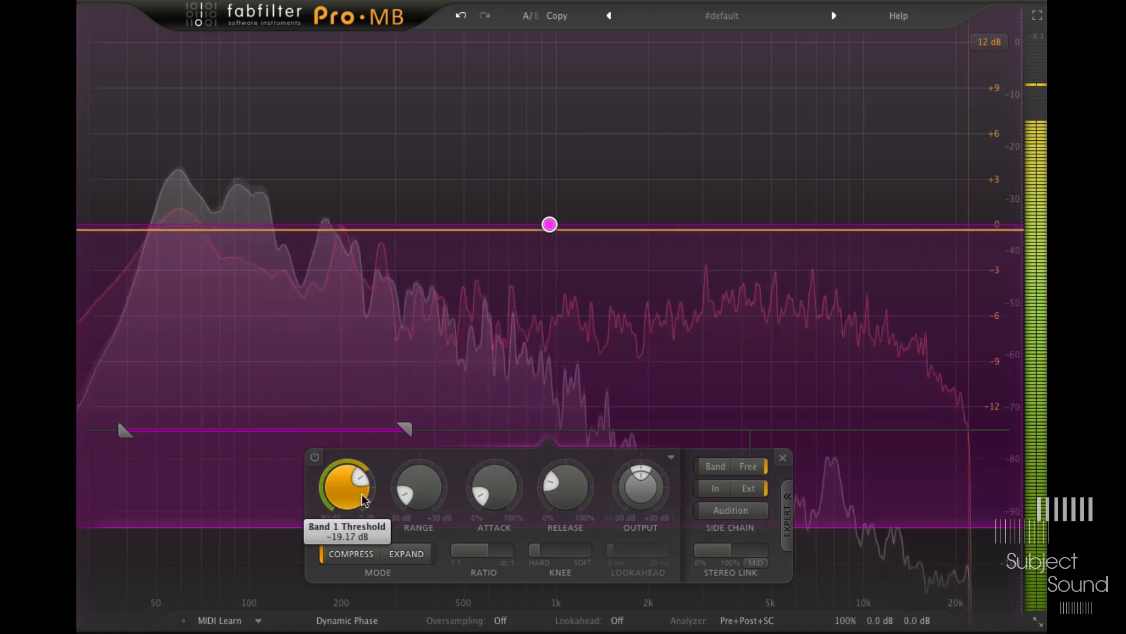
{"action": "key", "text": "space"}
{"action": "double_click", "coordinate": [495, 553]}
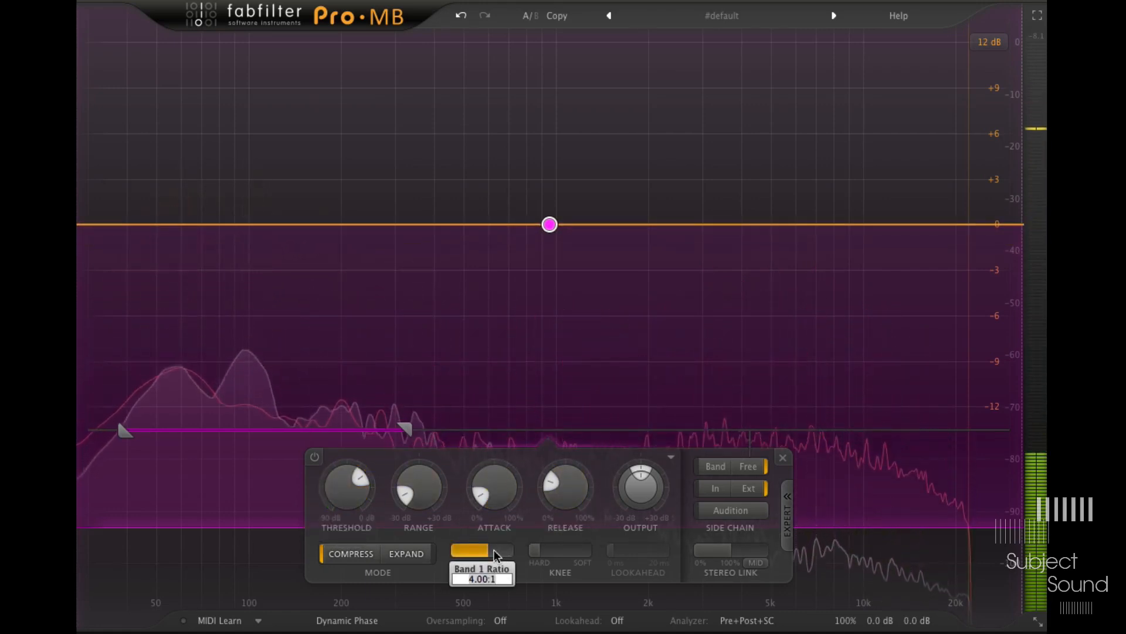
{"action": "key", "text": "space"}
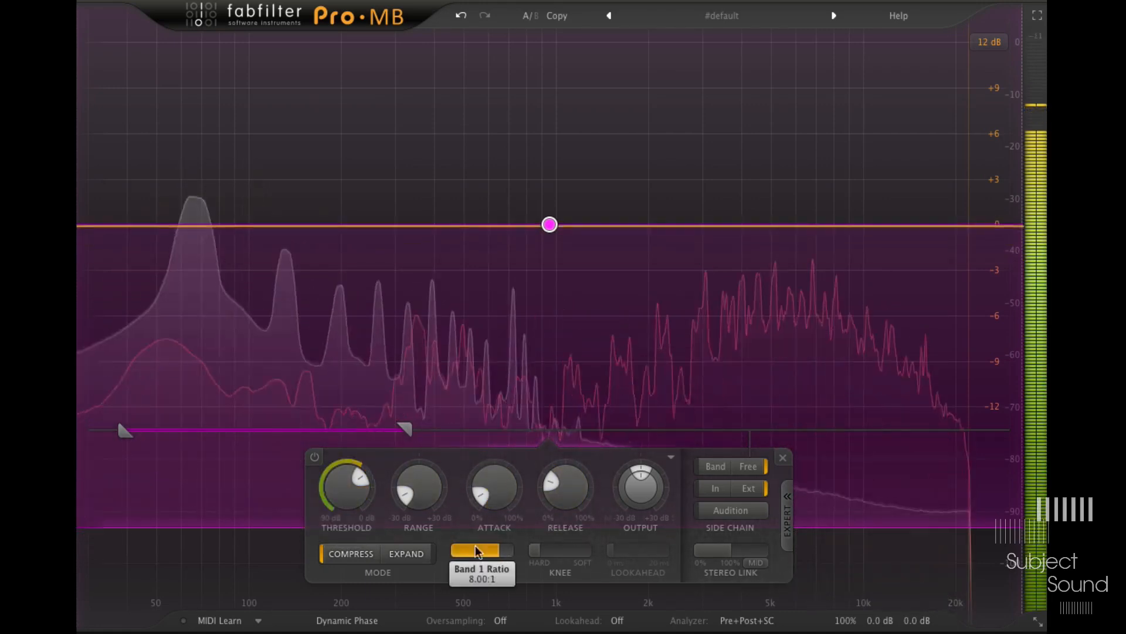
{"action": "left_click_drag", "start_coordinate": [360, 496], "coordinate": [343, 616]}
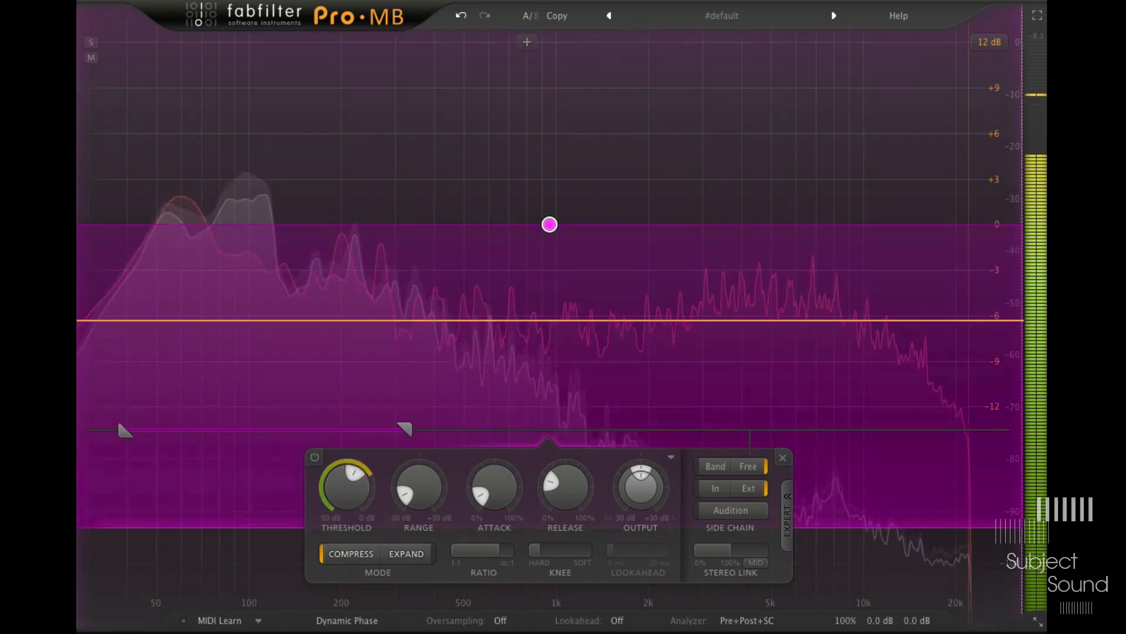
{"action": "key", "text": "space"}
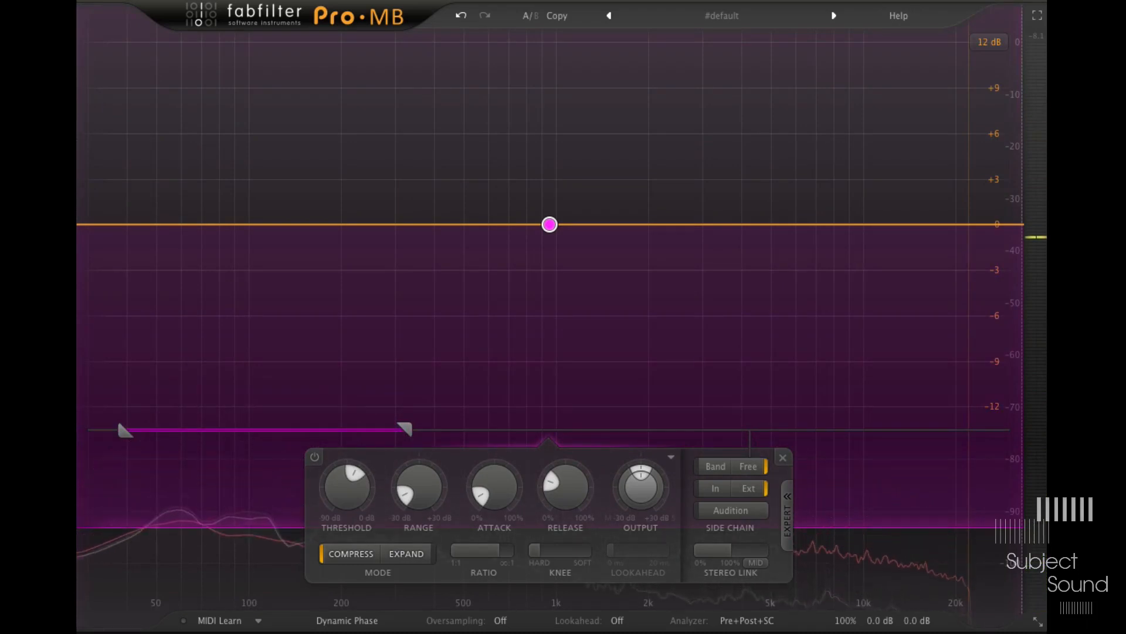
- Compare the bass with and without the side-chained compression by bypassing and re-enabling the band during playback
{"action": "key", "text": "space"}
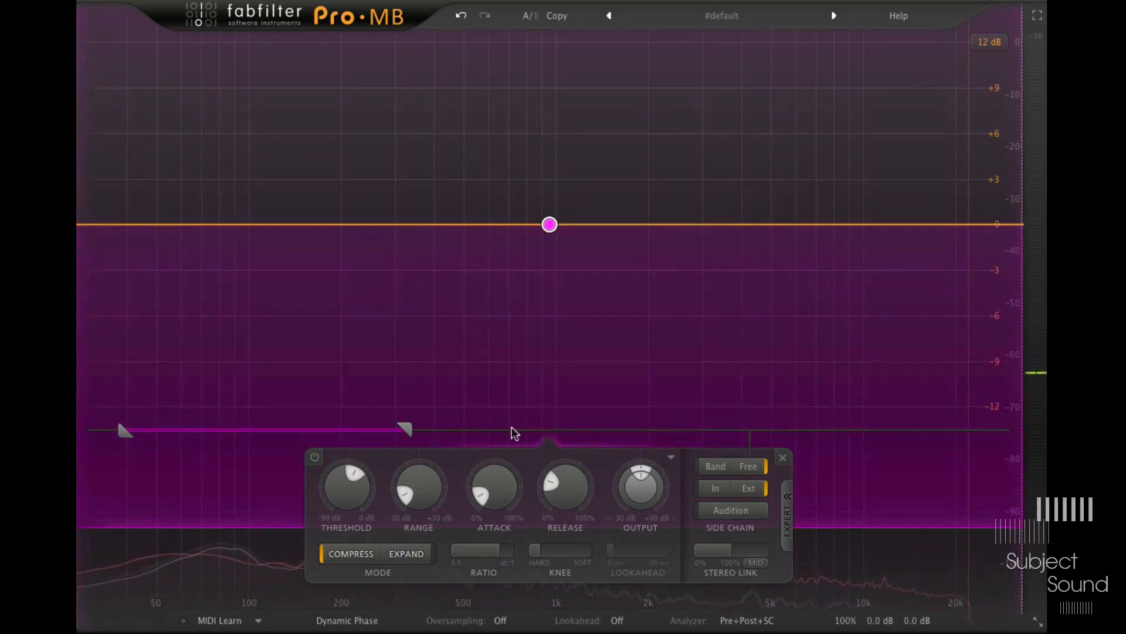
{"action": "left_click", "coordinate": [315, 458]}
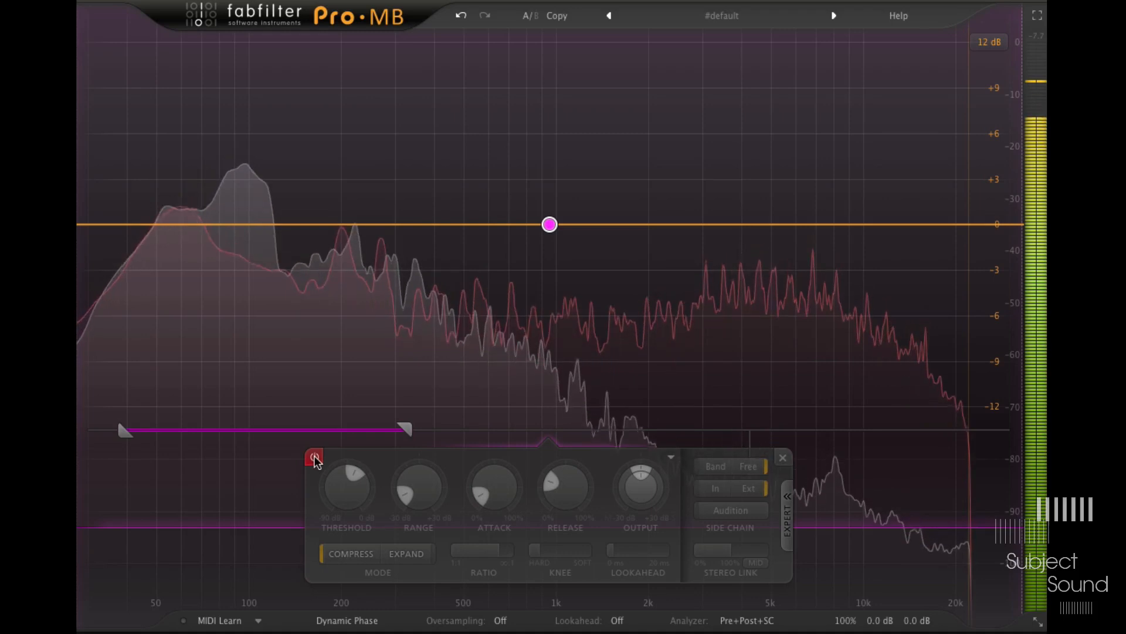
{"action": "left_click", "coordinate": [315, 457]}
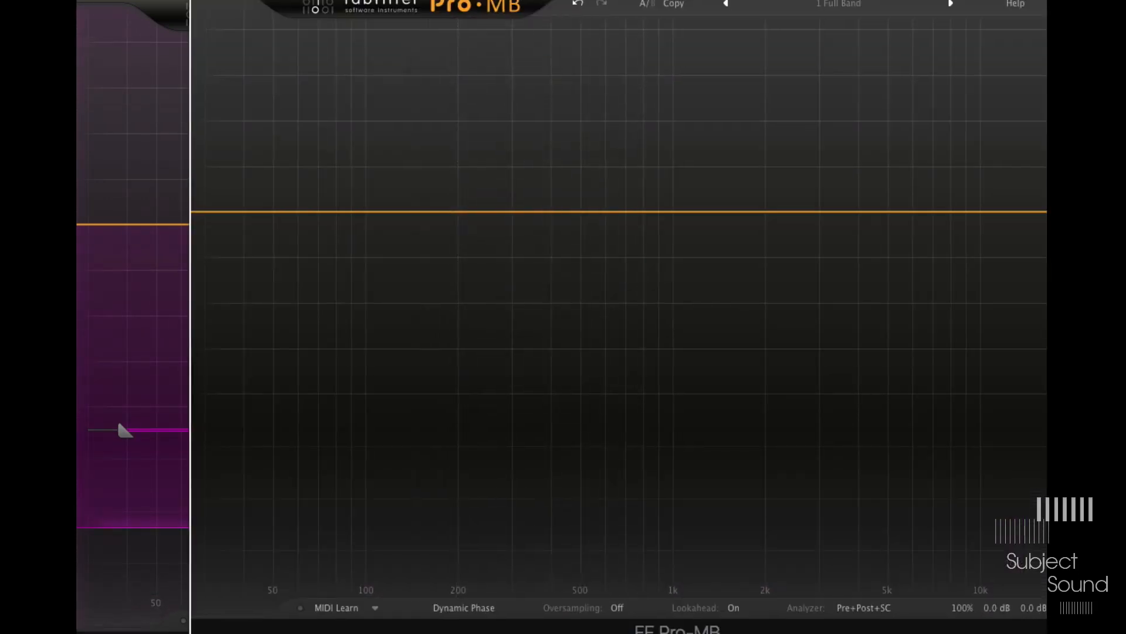
- Add a band in the Pro-MB instance with Lookahead On and extend both crossovers across the whole spectrum
{"action": "left_click", "coordinate": [486, 200]}
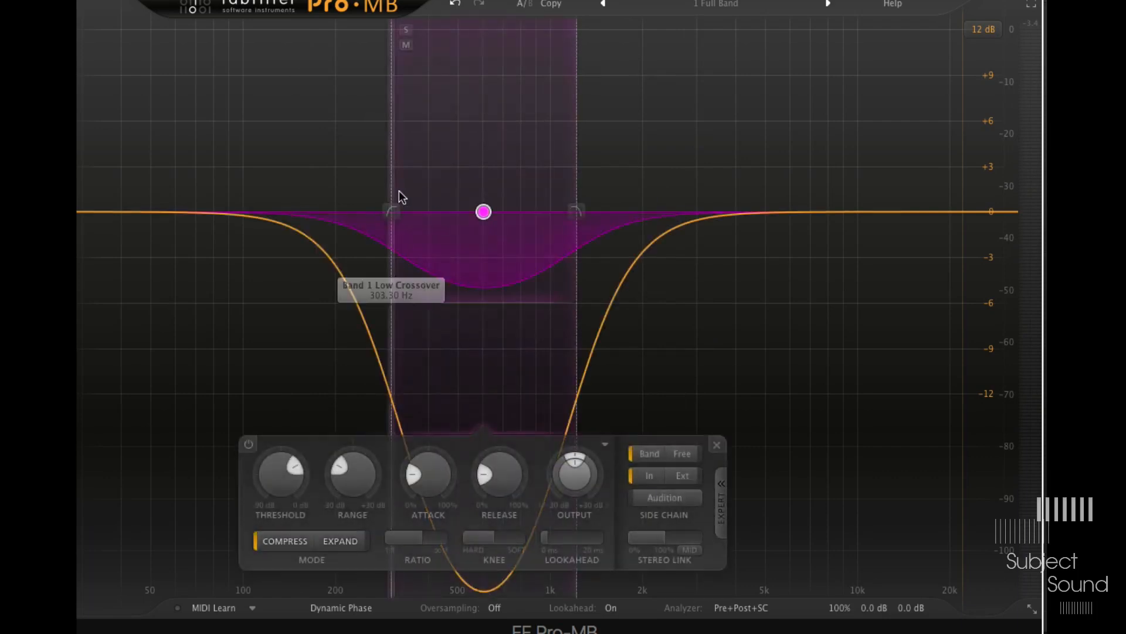
{"action": "left_click_drag", "start_coordinate": [397, 189], "coordinate": [82, 189]}
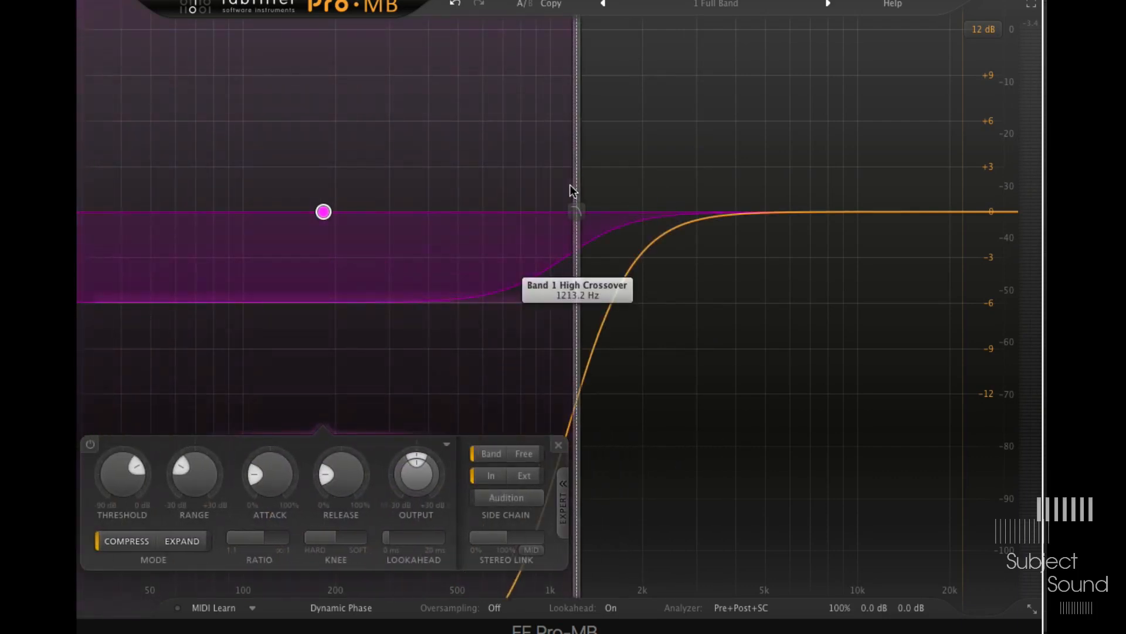
{"action": "left_click_drag", "start_coordinate": [575, 188], "coordinate": [1014, 211]}
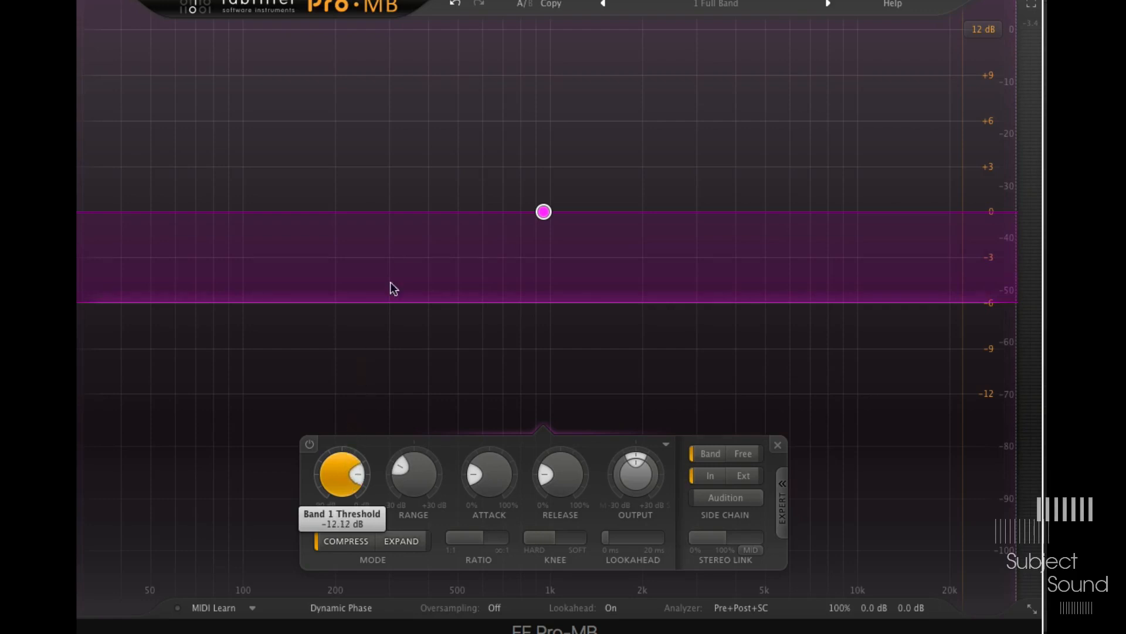
- Switch the full-range band to Expand, lower its range and attack, and raise its ratio during playback
{"action": "left_click", "coordinate": [418, 541]}
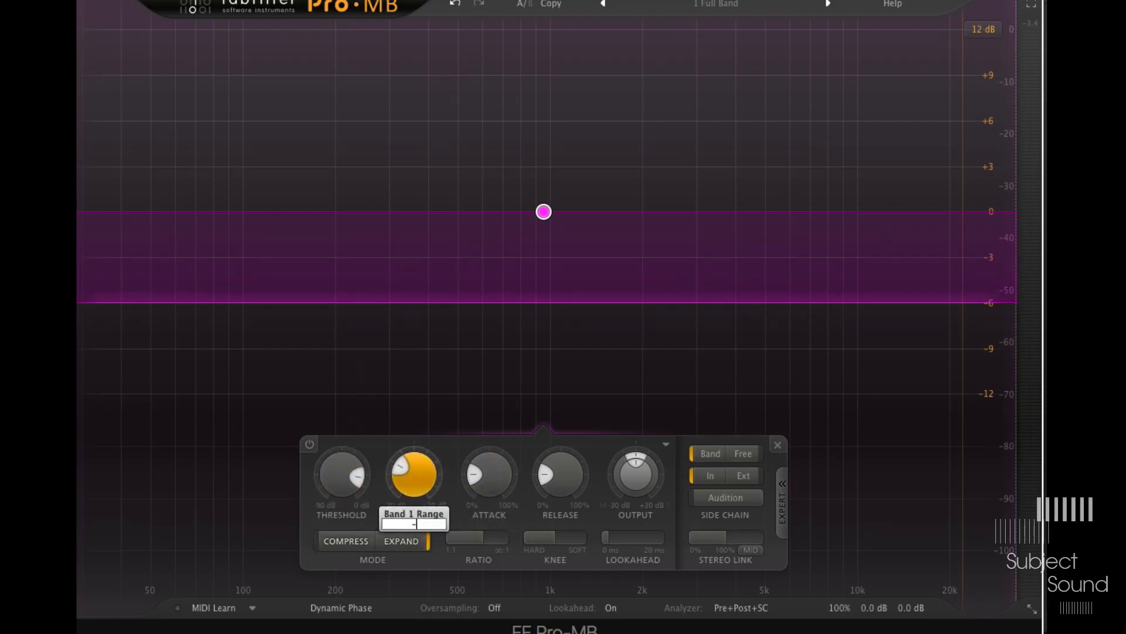
{"action": "key", "text": "Return"}
{"action": "key", "text": "space"}
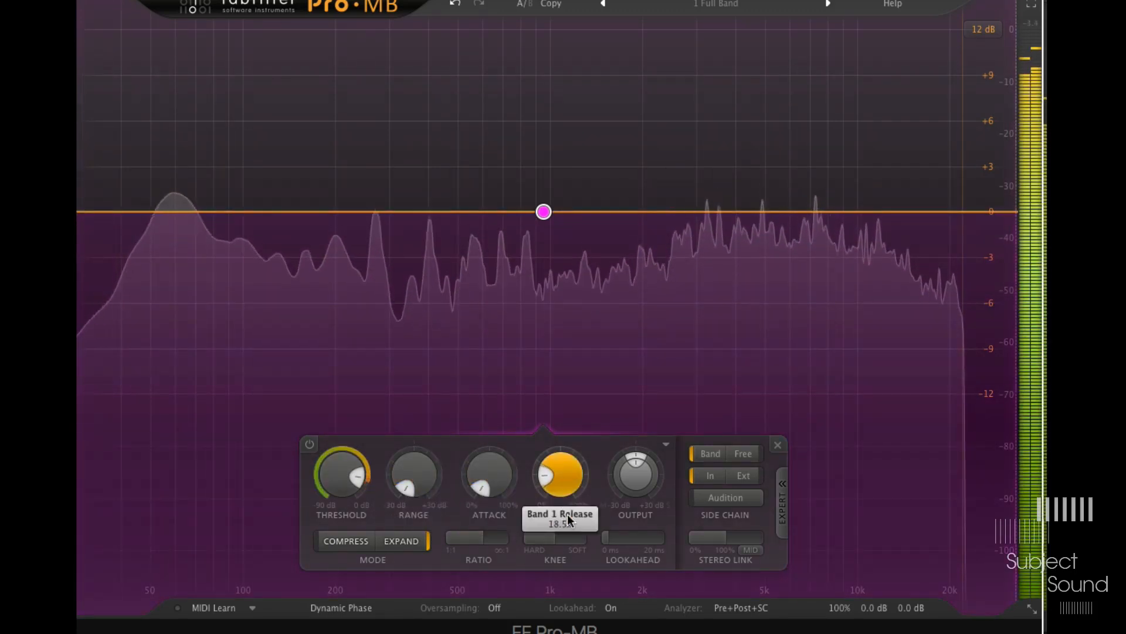
{"action": "left_click_drag", "start_coordinate": [491, 533], "coordinate": [524, 567]}
- Set the expanding band's knee to 8 dB and adjust its threshold while the track plays
{"action": "double_click", "coordinate": [550, 534]}
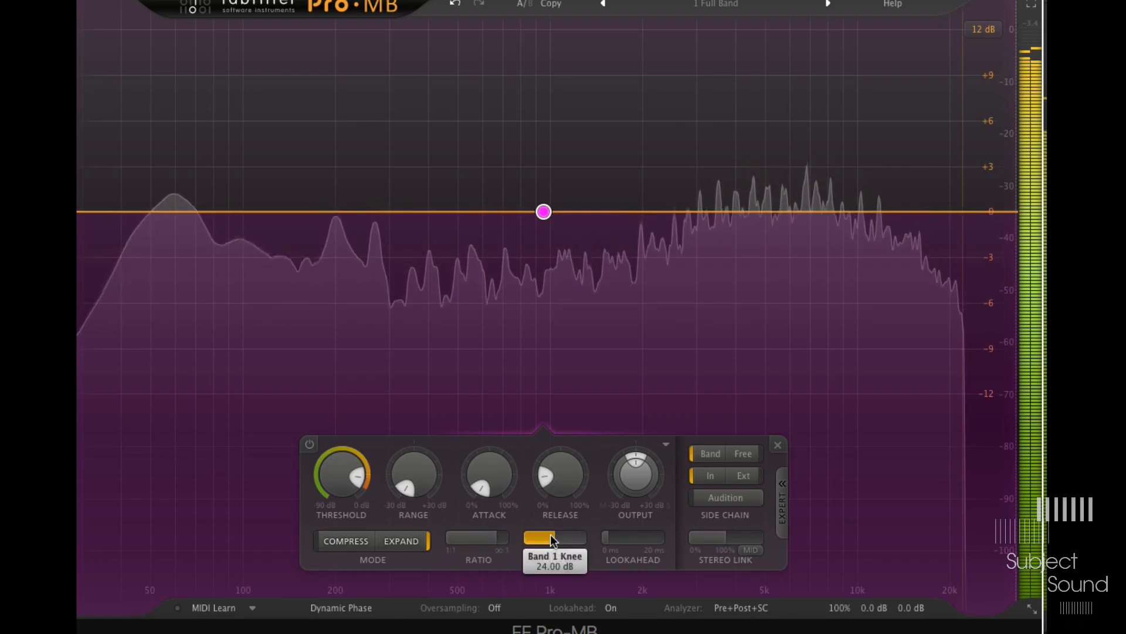
{"action": "type", "text": "8"}
{"action": "key", "text": "Return"}
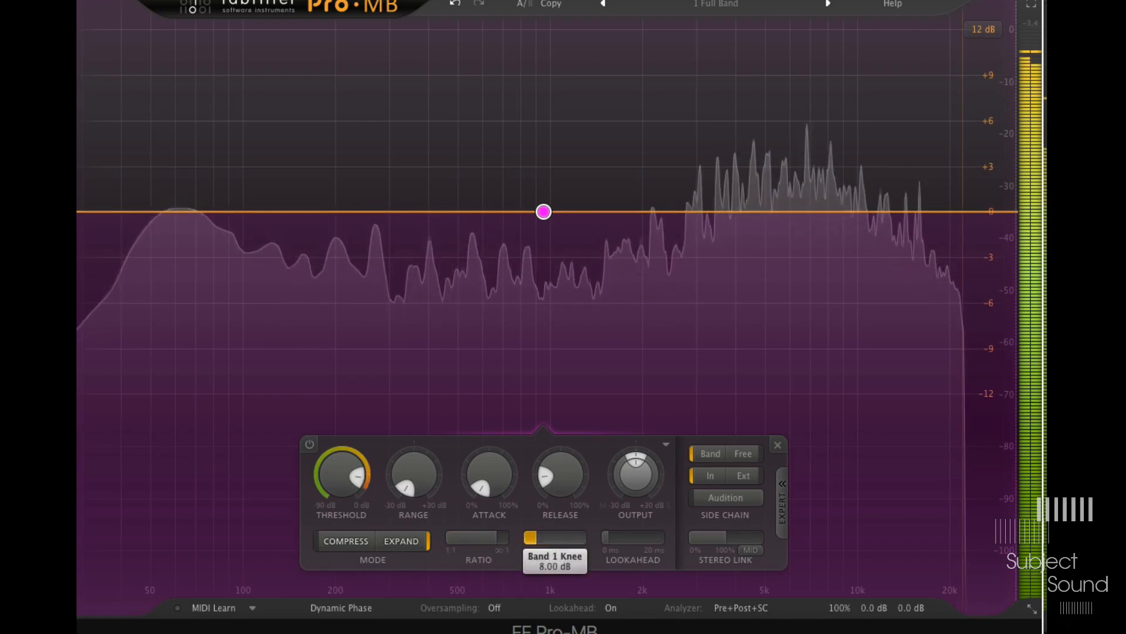
{"action": "left_click_drag", "start_coordinate": [356, 474], "coordinate": [343, 412]}
{"action": "left_click_drag", "start_coordinate": [339, 478], "coordinate": [341, 525]}
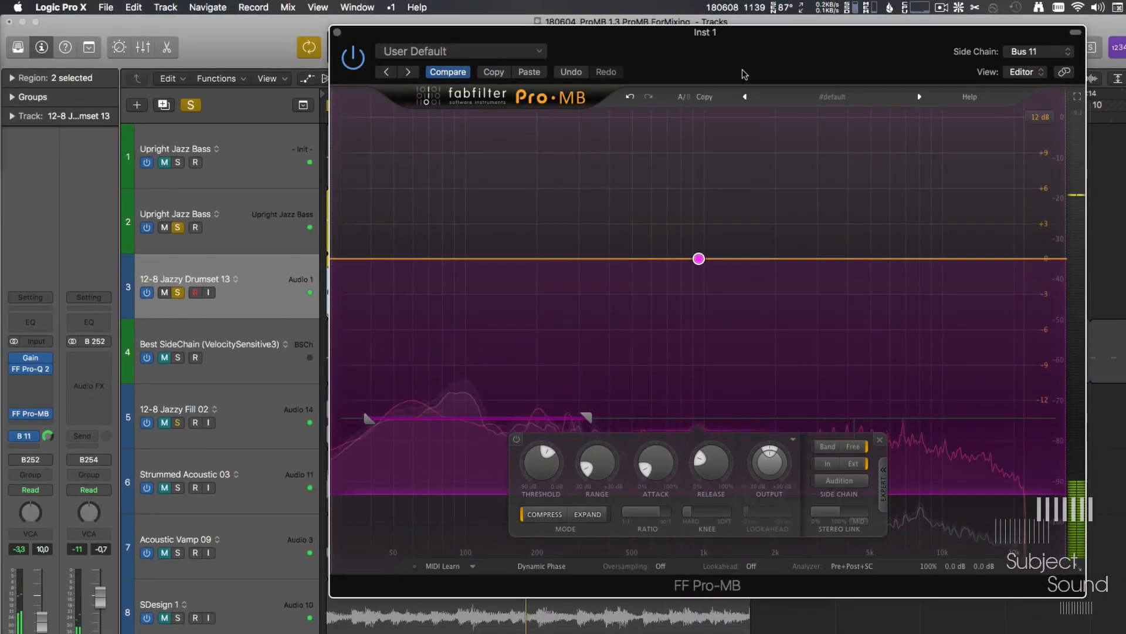
- Close the floating Pro-MB window, select the soloed Upright Jazz Bass track and open its Pro-MB instance
{"action": "left_click_drag", "start_coordinate": [753, 74], "coordinate": [733, 278]}
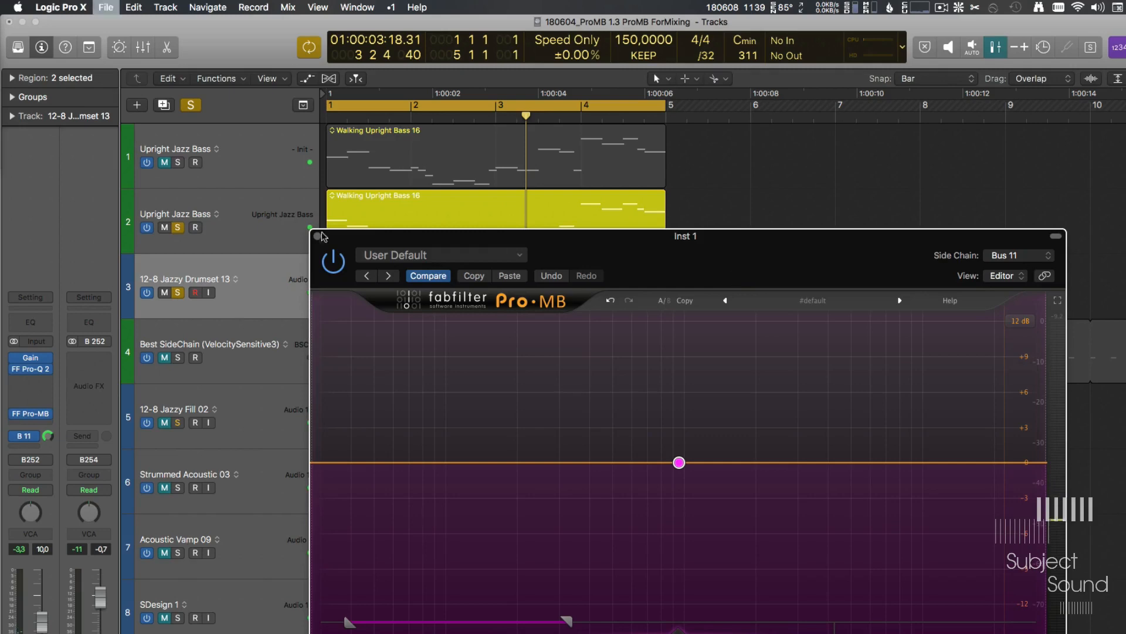
{"action": "left_click", "coordinate": [317, 236]}
{"action": "left_click", "coordinate": [238, 235]}
{"action": "left_click", "coordinate": [31, 421]}
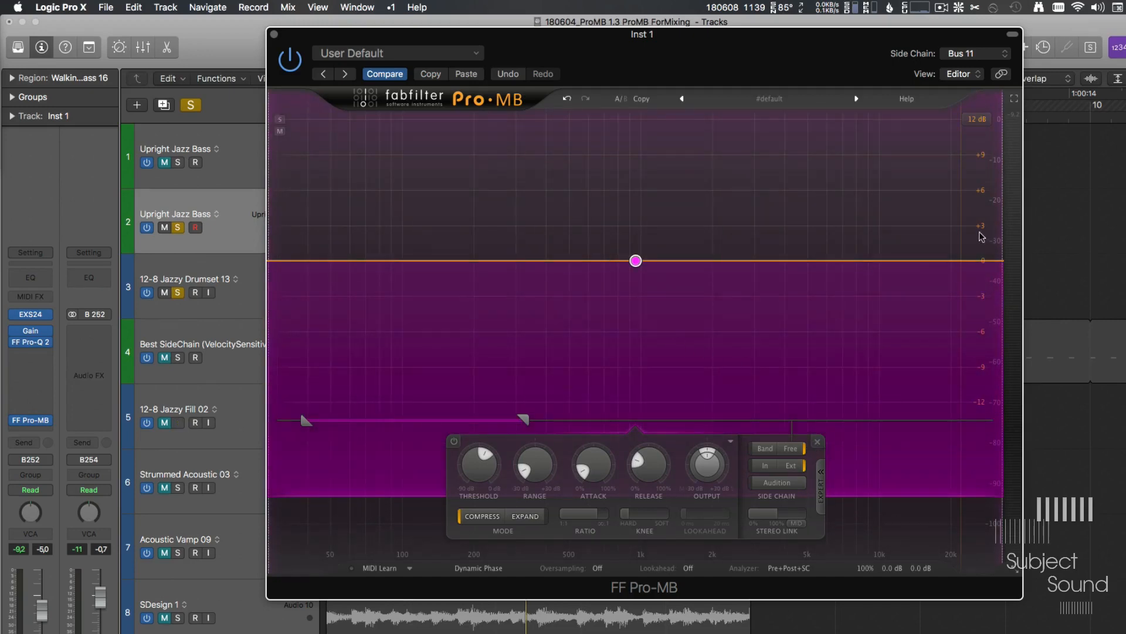
- Lower band 1's high crossover to about 690 Hz during playback and add a second band above it reaching about 8 kHz
{"action": "key", "text": "space"}
{"action": "left_click_drag", "start_coordinate": [1001, 235], "coordinate": [603, 224]}
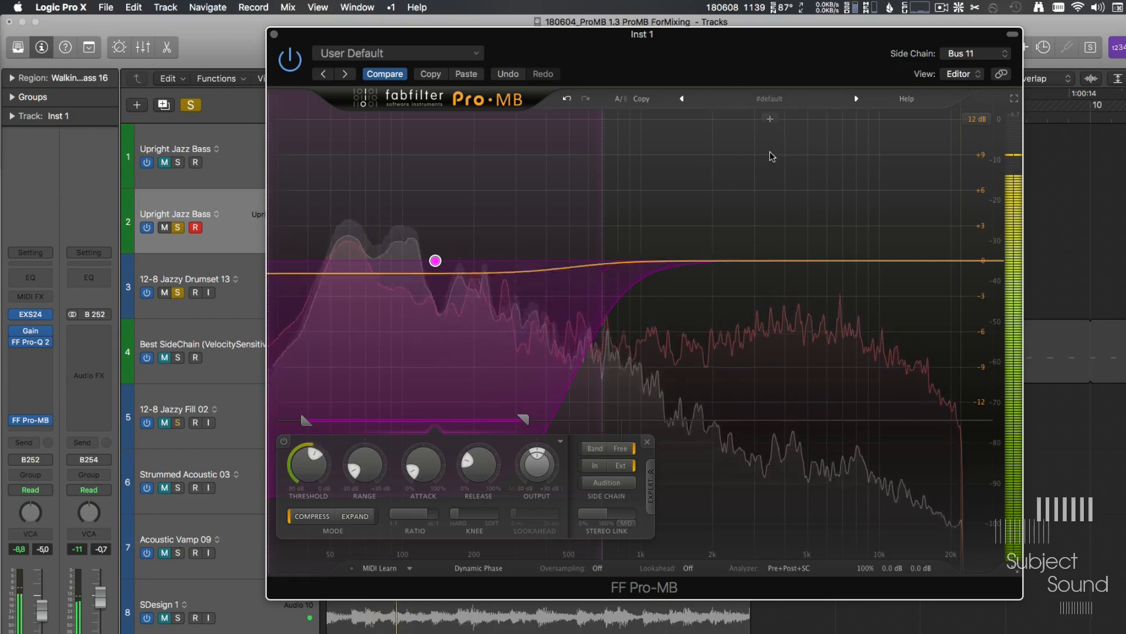
{"action": "left_click", "coordinate": [651, 119]}
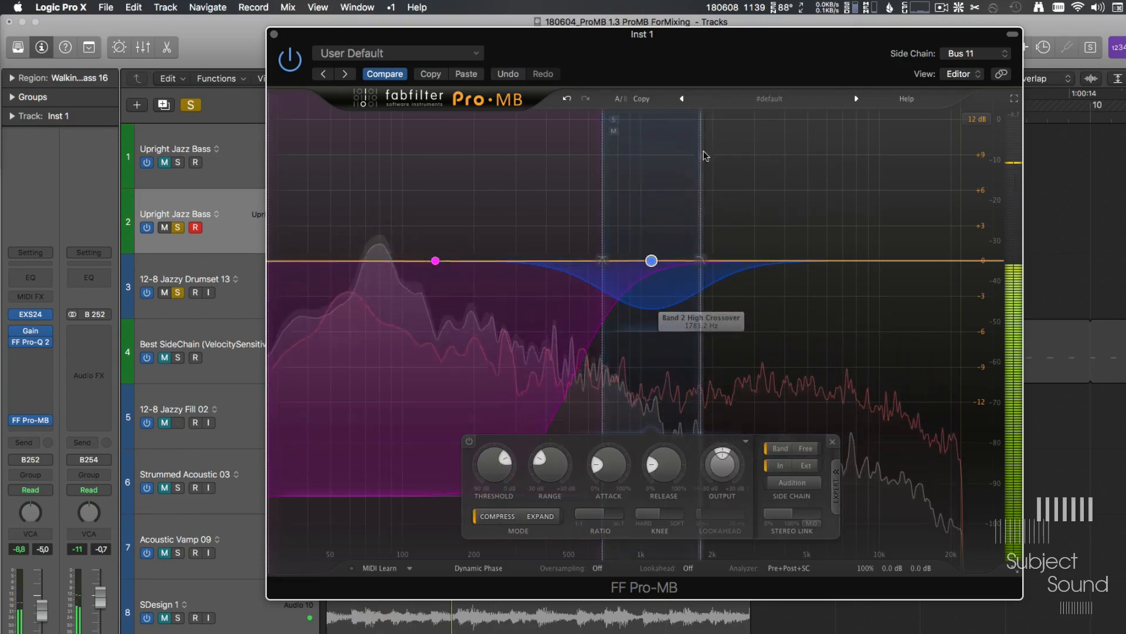
{"action": "left_click_drag", "start_coordinate": [705, 156], "coordinate": [854, 164]}
- Solo band 2 in the bass's Pro-MB and turn off the solo on the Jazzy Drumset 13 track
{"action": "left_click", "coordinate": [614, 119]}
{"action": "key", "text": "space"}
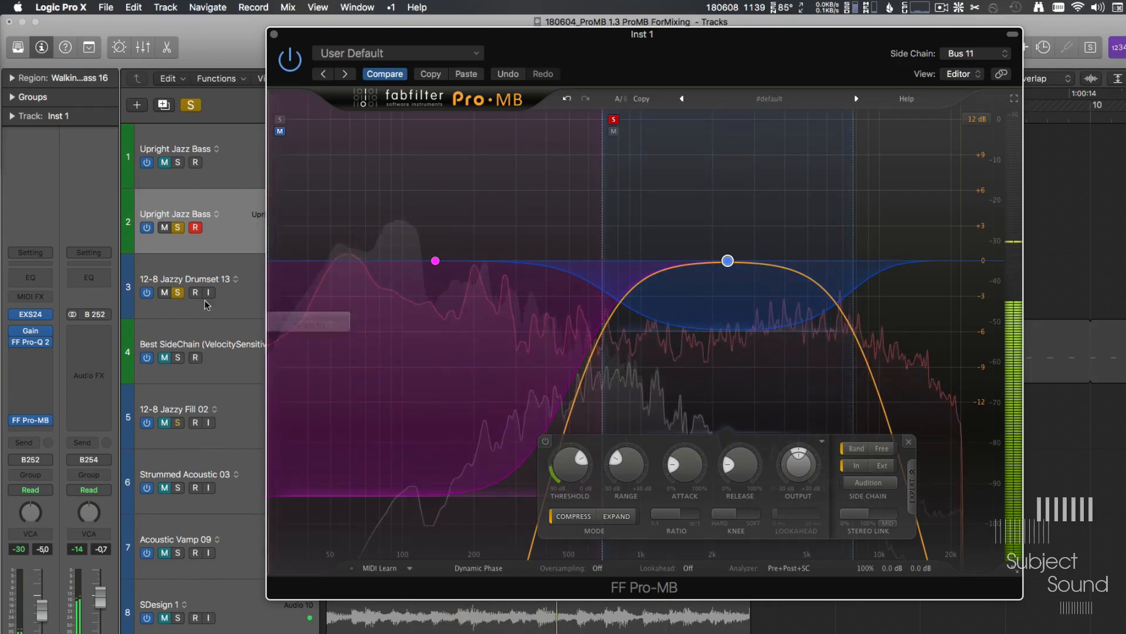
{"action": "left_click", "coordinate": [178, 293]}
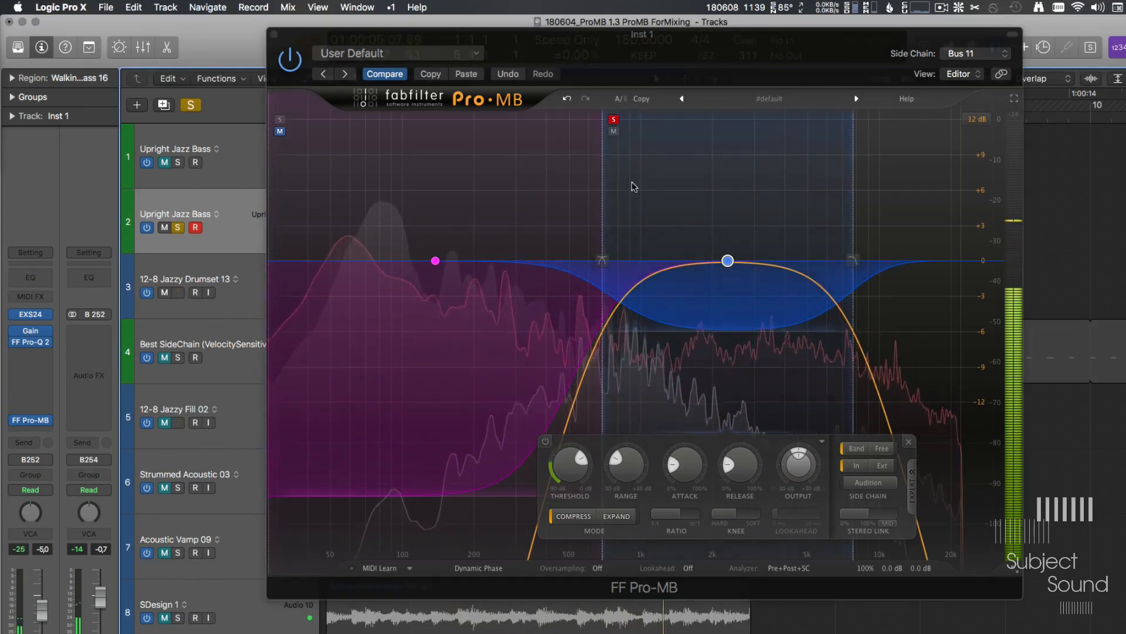
- Shift band 2's crossovers down so it covers roughly 350 Hz to 3.8 kHz
{"action": "left_click_drag", "start_coordinate": [853, 276], "coordinate": [827, 275]}
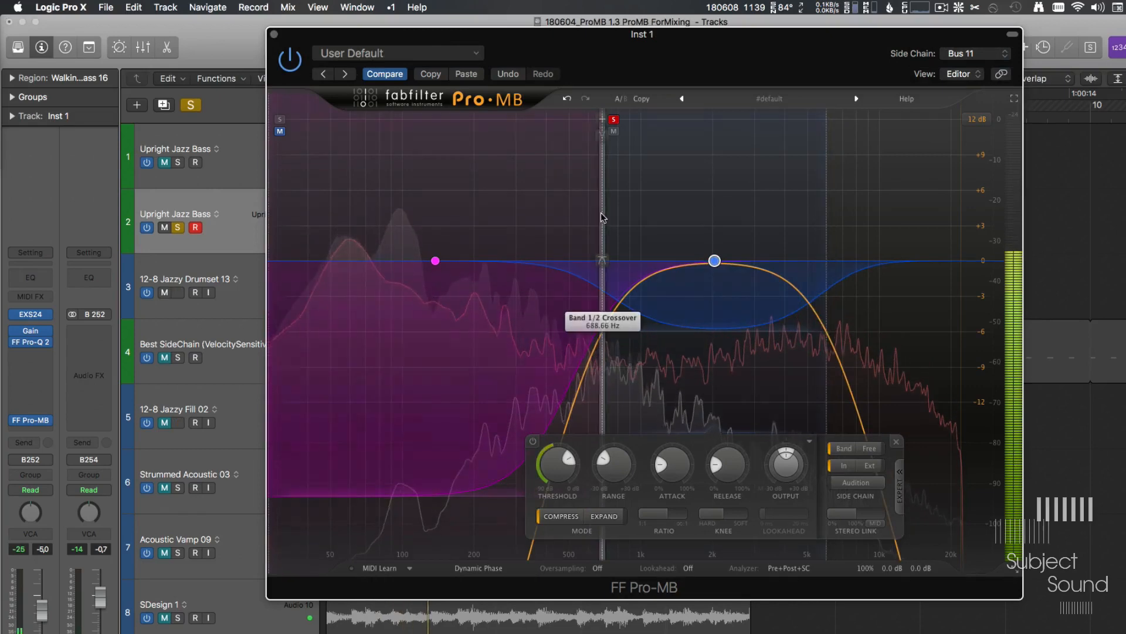
{"action": "left_click_drag", "start_coordinate": [602, 235], "coordinate": [558, 216]}
{"action": "left_click_drag", "start_coordinate": [829, 244], "coordinate": [779, 246]}
{"action": "left_click_drag", "start_coordinate": [557, 214], "coordinate": [534, 276]}
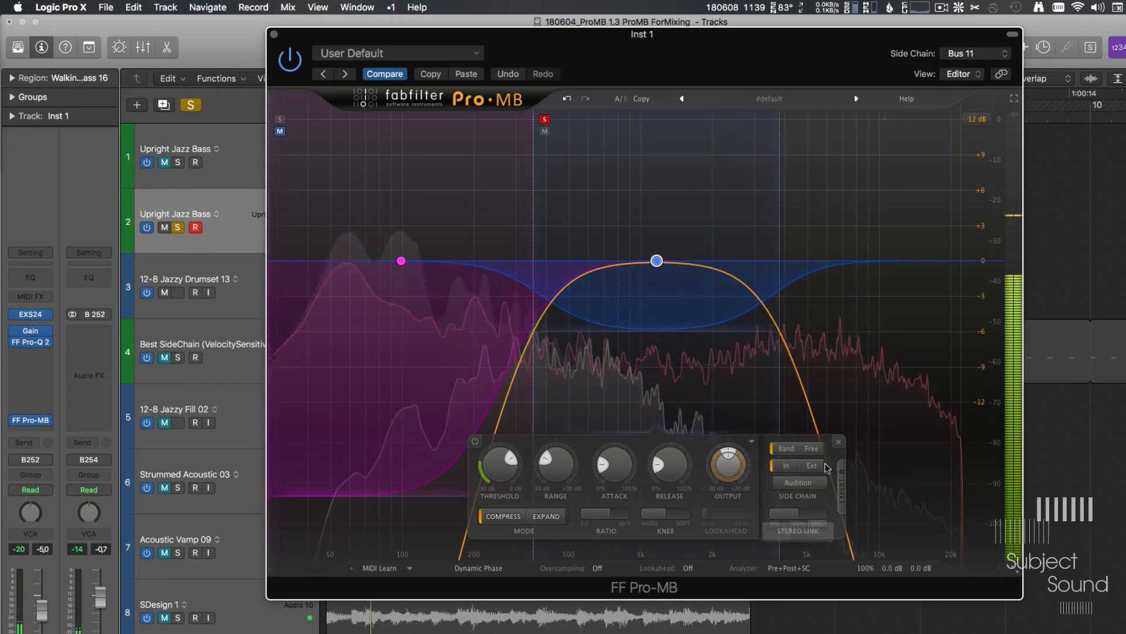
- Set band 2's side chain to Free and match its low and high side-chain frequencies to band 1's
{"action": "left_click", "coordinate": [416, 246]}
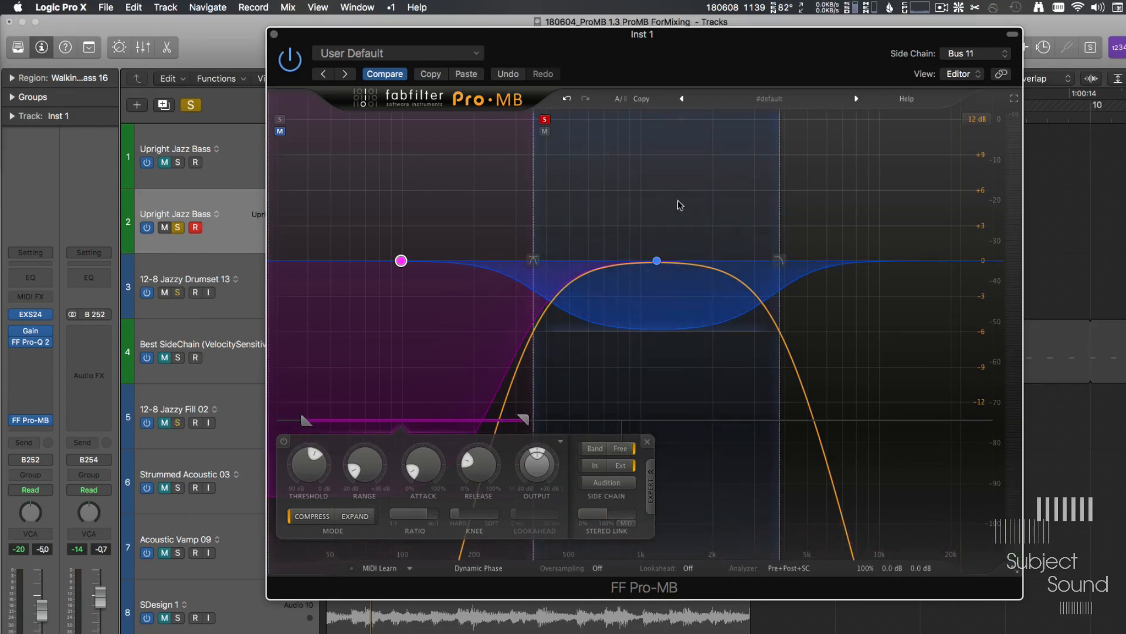
{"action": "left_click", "coordinate": [754, 344]}
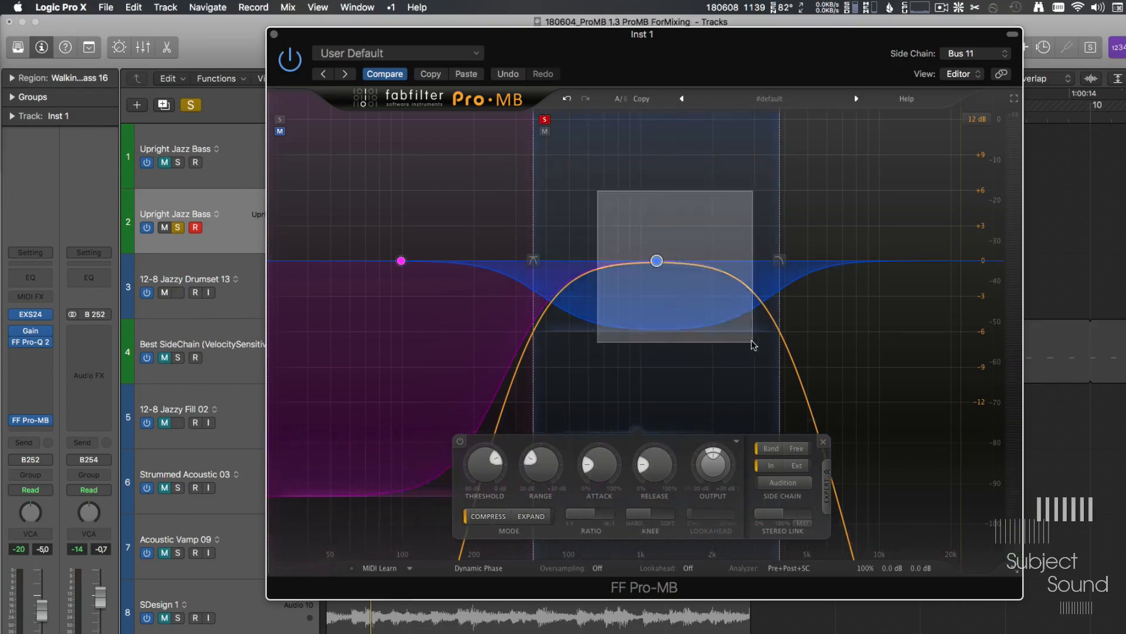
{"action": "left_click", "coordinate": [812, 450]}
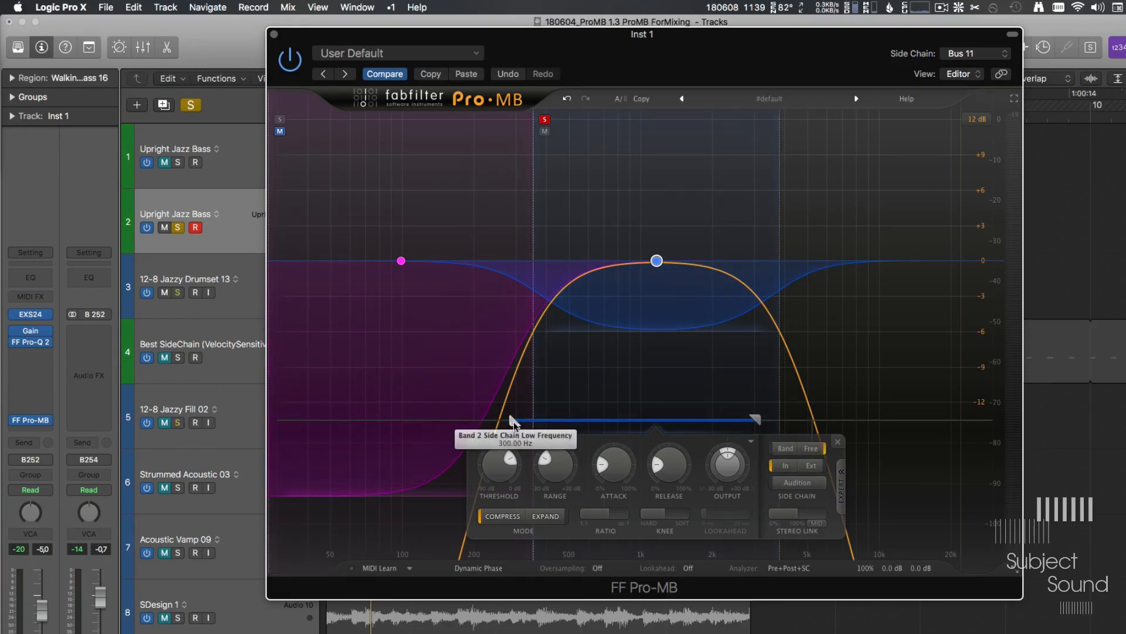
{"action": "left_click_drag", "start_coordinate": [513, 421], "coordinate": [305, 420]}
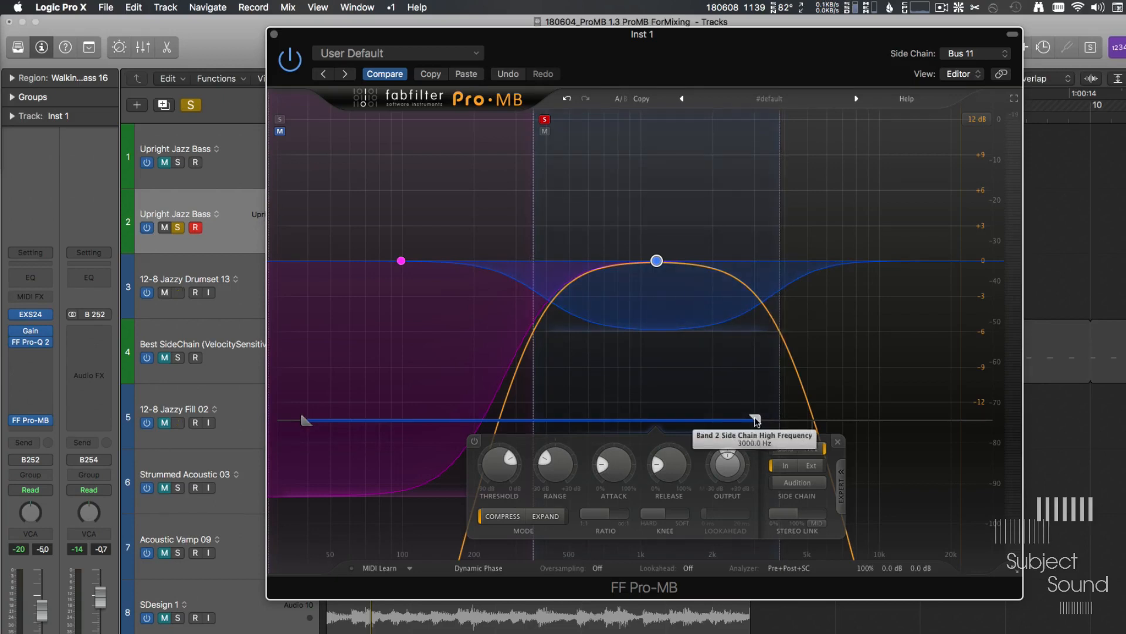
{"action": "key", "text": "Return"}
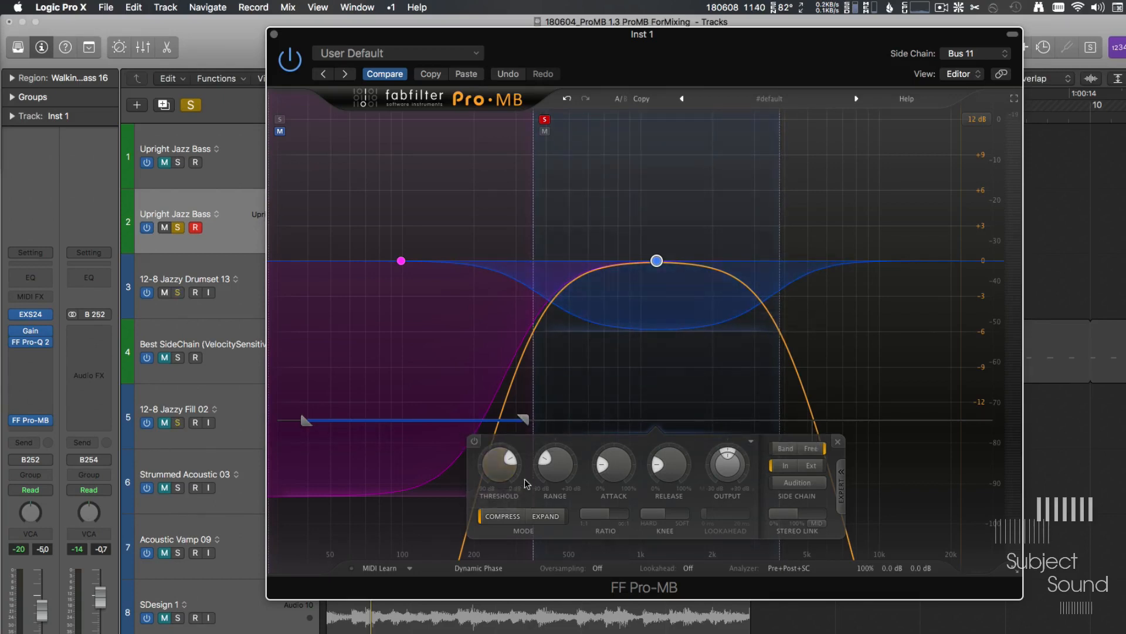
- Switch band 2 to Expand, raise its range to about +6 dB and adjust its threshold
{"action": "left_click", "coordinate": [552, 517]}
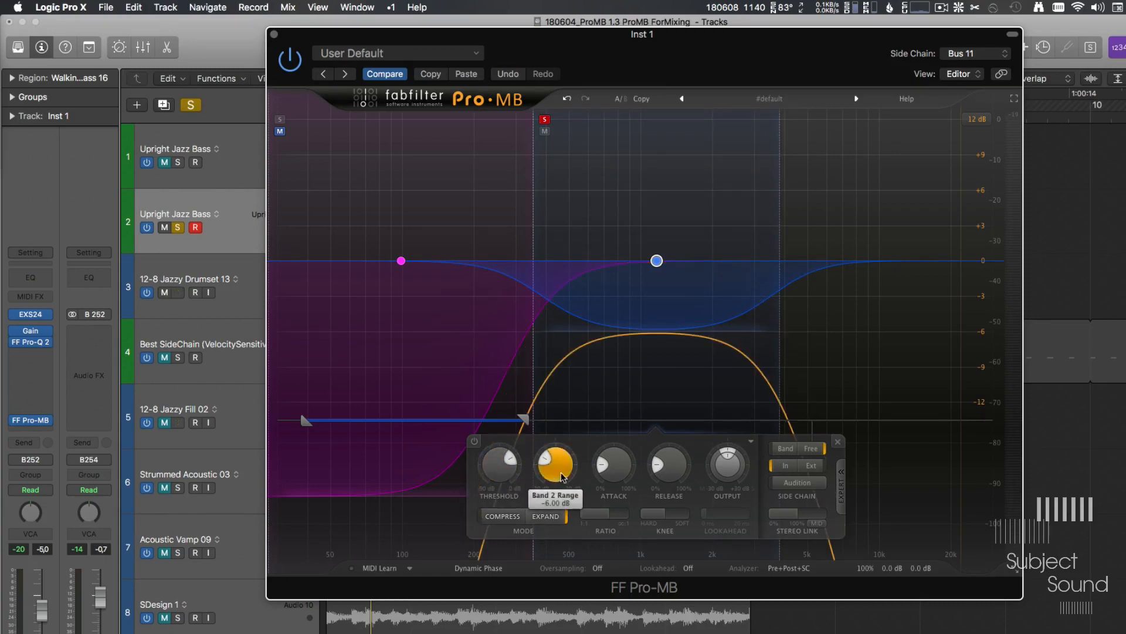
{"action": "left_click_drag", "start_coordinate": [556, 466], "coordinate": [562, 418]}
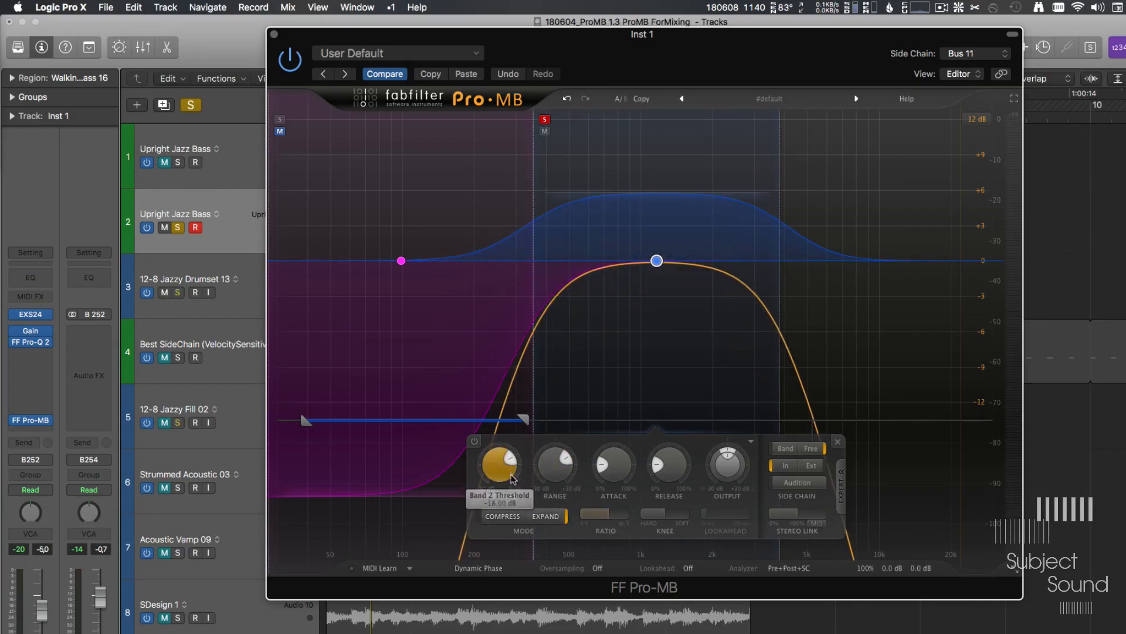
{"action": "left_click_drag", "start_coordinate": [508, 484], "coordinate": [501, 462]}
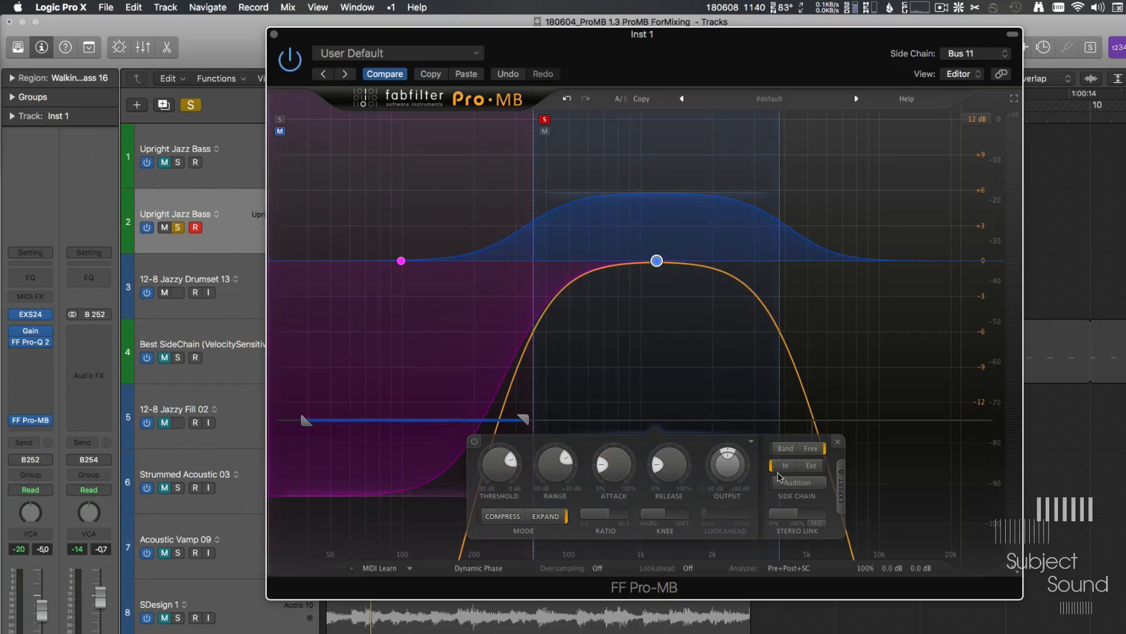
- Set band 2's stereo link to Side, and lower its attack and threshold during playback
{"action": "left_click", "coordinate": [816, 524]}
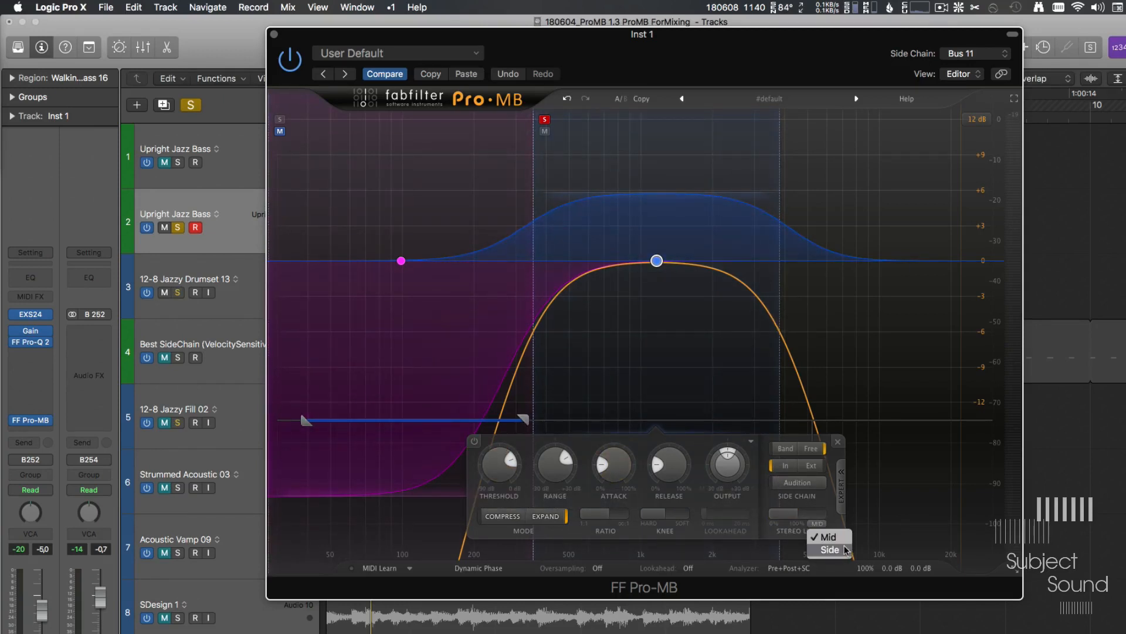
{"action": "mouse_move", "coordinate": [793, 515]}
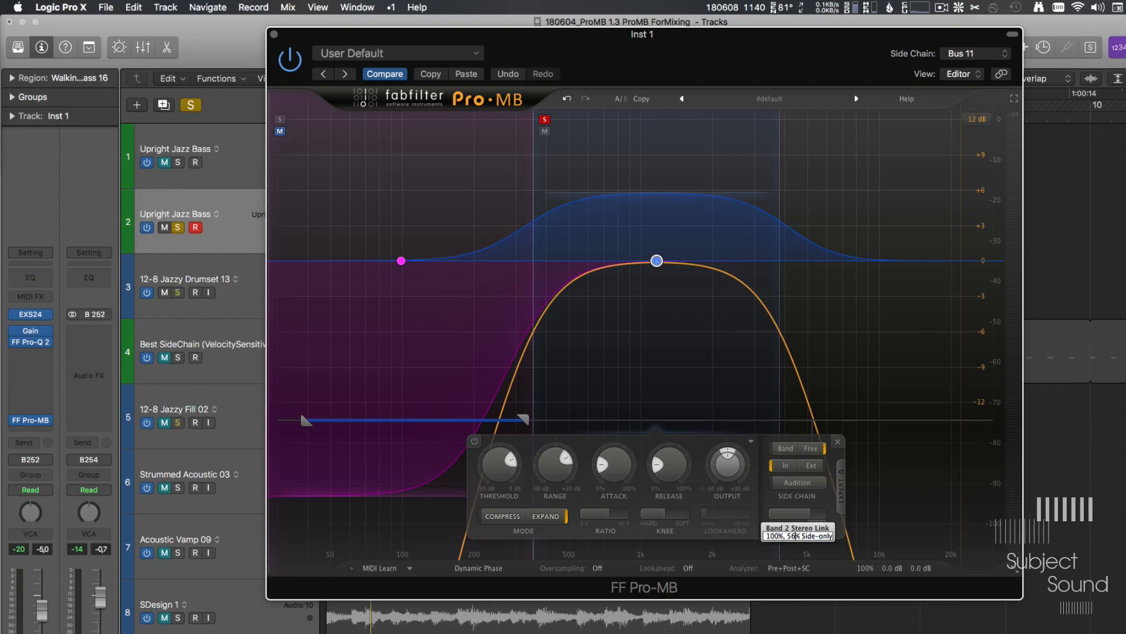
{"action": "key", "text": "space"}
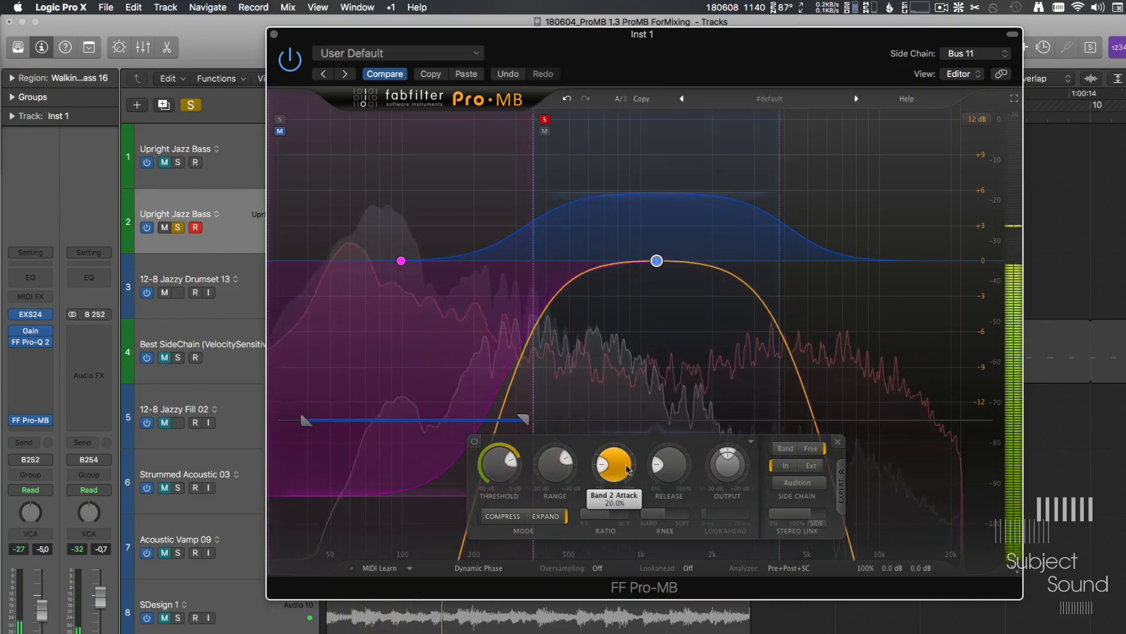
{"action": "left_click_drag", "start_coordinate": [597, 468], "coordinate": [921, 491]}
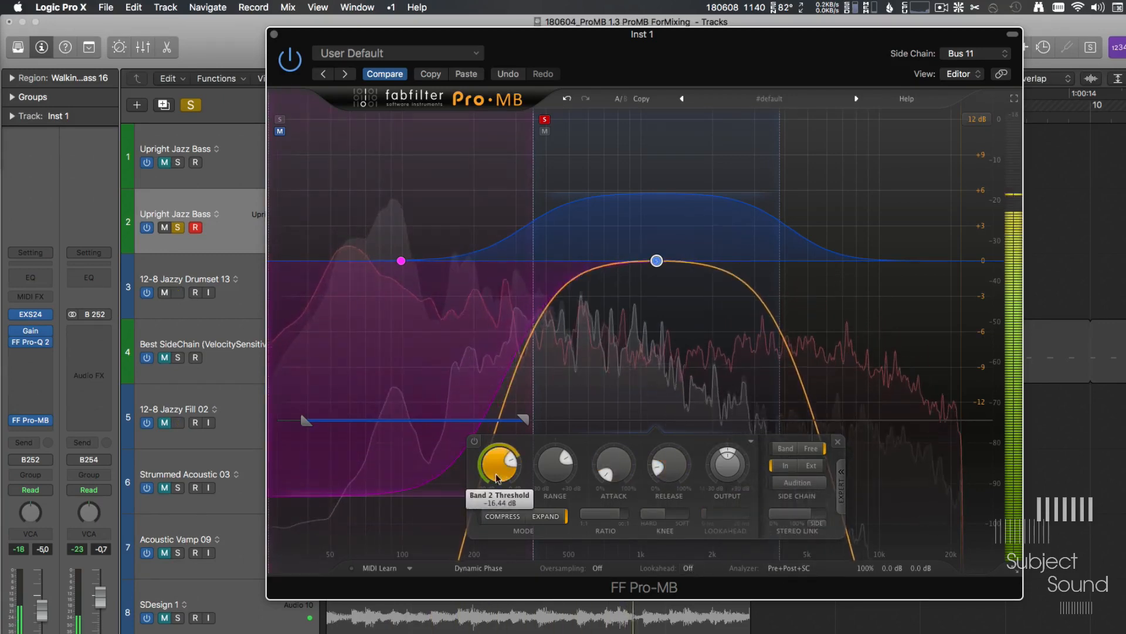
{"action": "left_click_drag", "start_coordinate": [498, 468], "coordinate": [485, 626]}
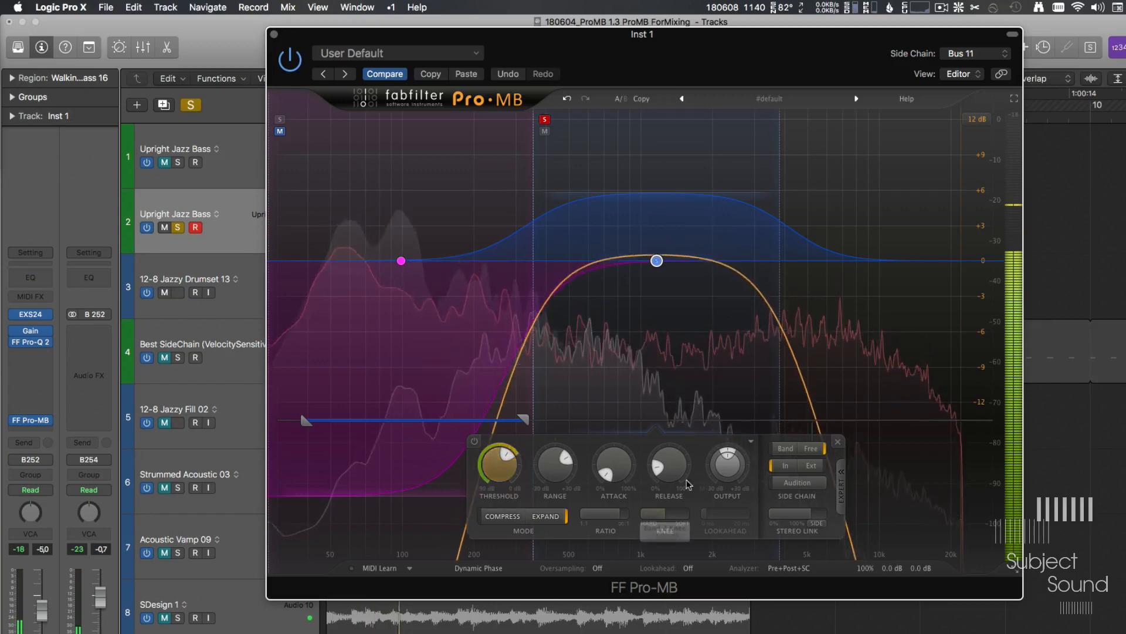
- Turn off band 2's solo and solo the Jazzy Drumset 13 track again to hear bass and drums together
{"action": "left_click", "coordinate": [545, 119]}
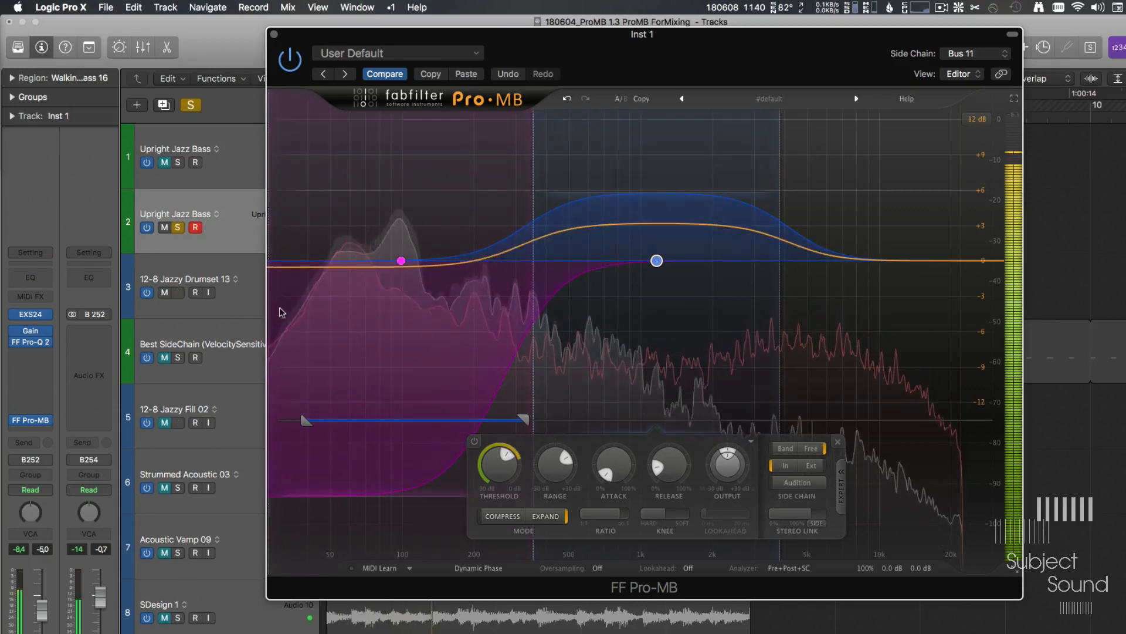
{"action": "left_click", "coordinate": [177, 292]}
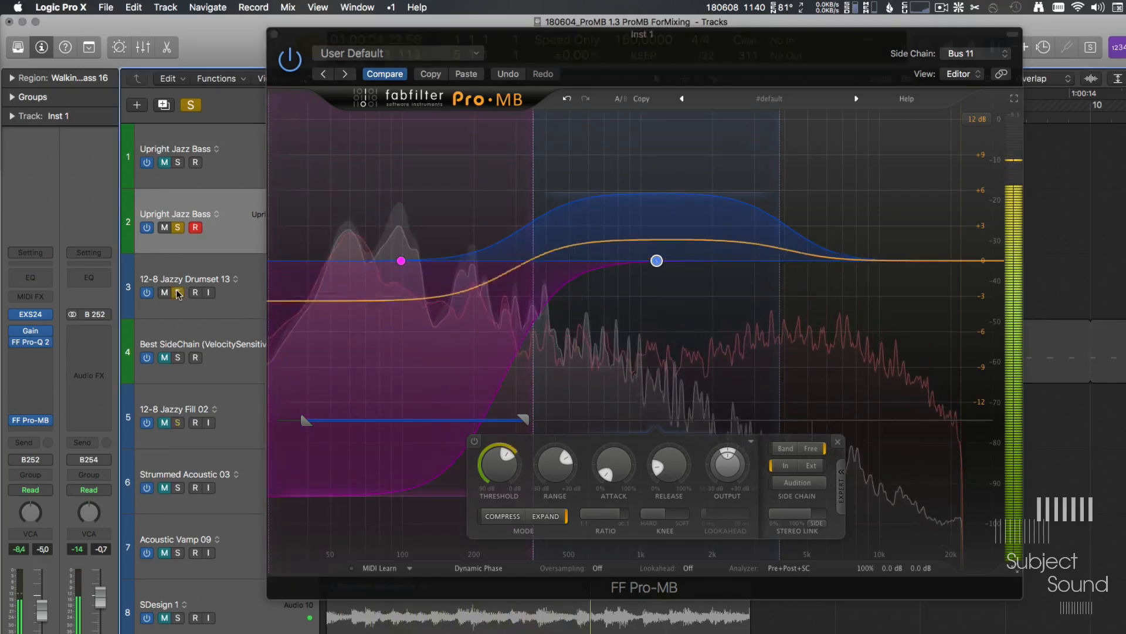
{"action": "left_click", "coordinate": [237, 297]}
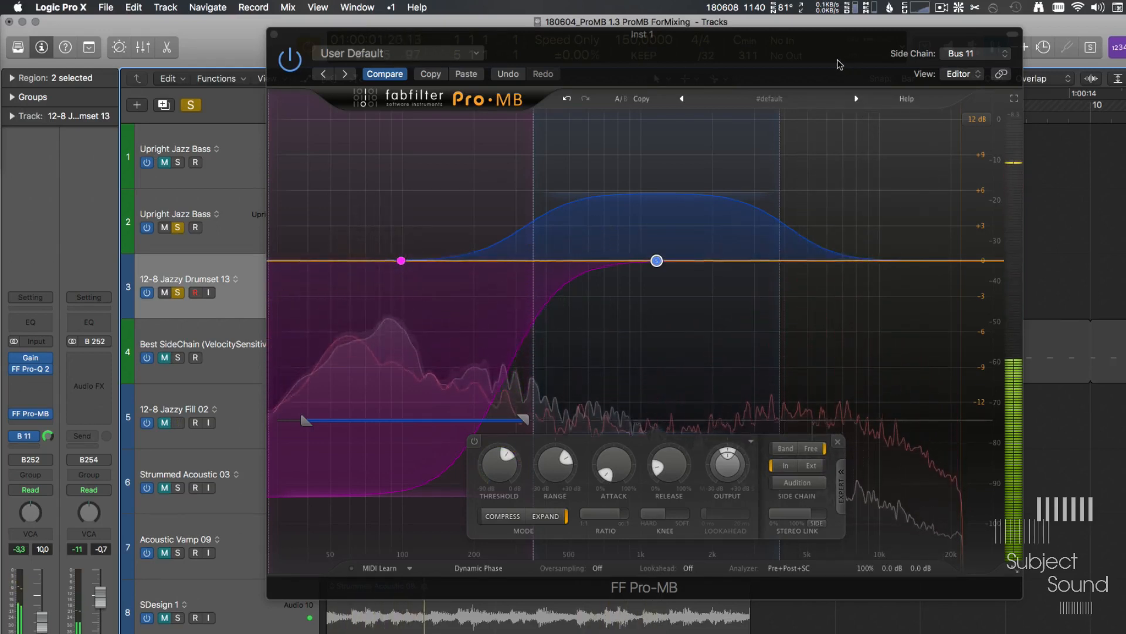
{"action": "key", "text": "space"}
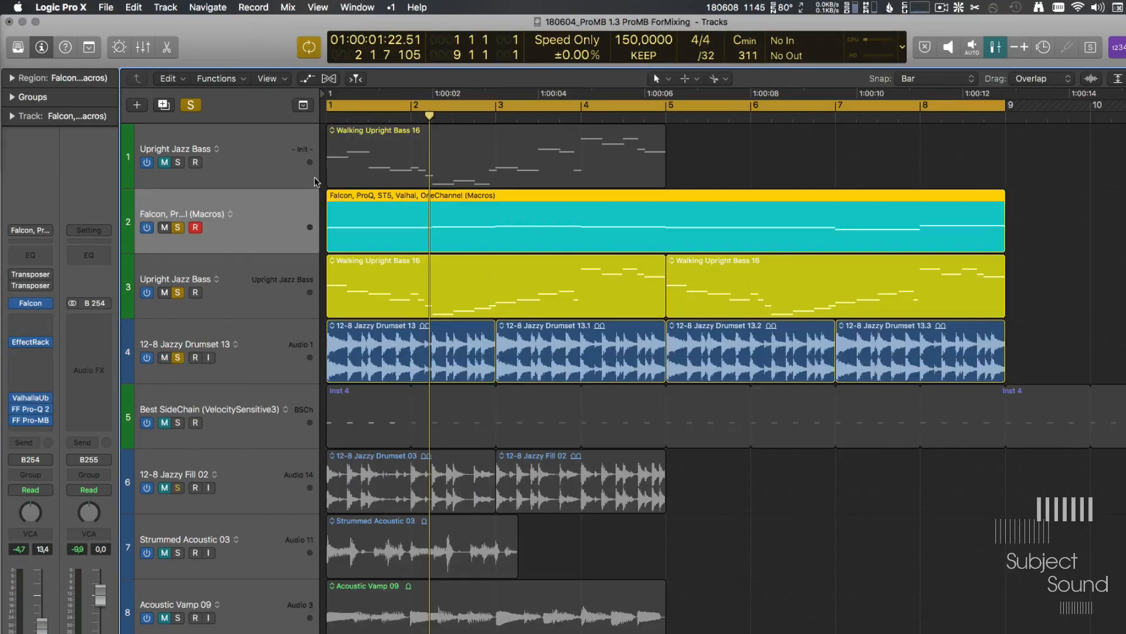
- Solo the Falcon region, play it and bypass the Pro-MB on its track
{"action": "key", "text": "ctrl+s"}
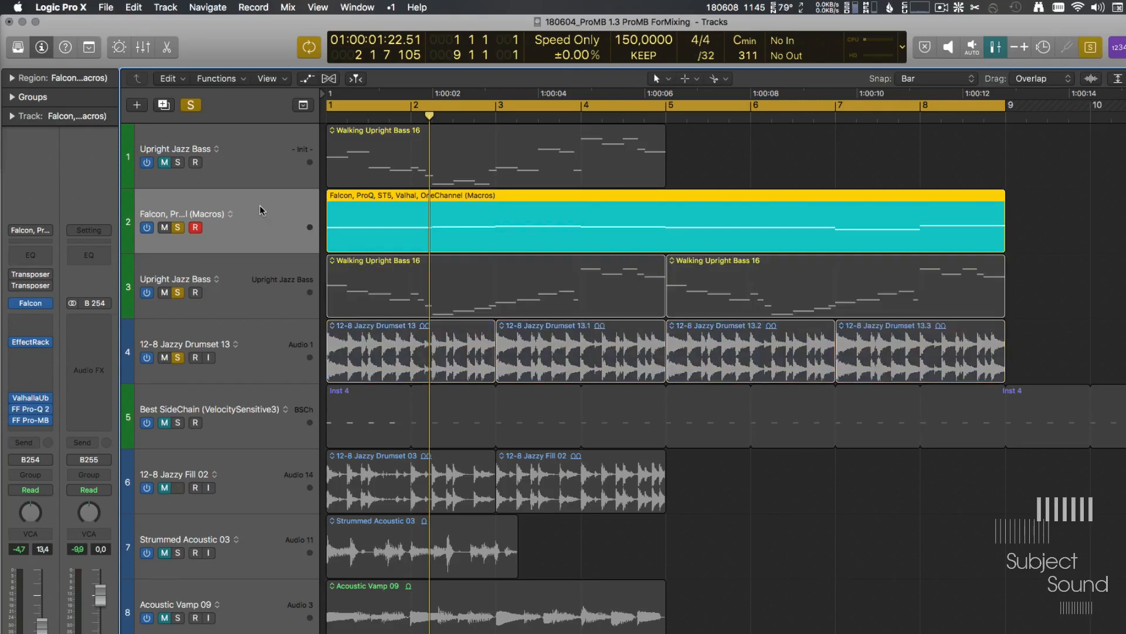
{"action": "key", "text": "space"}
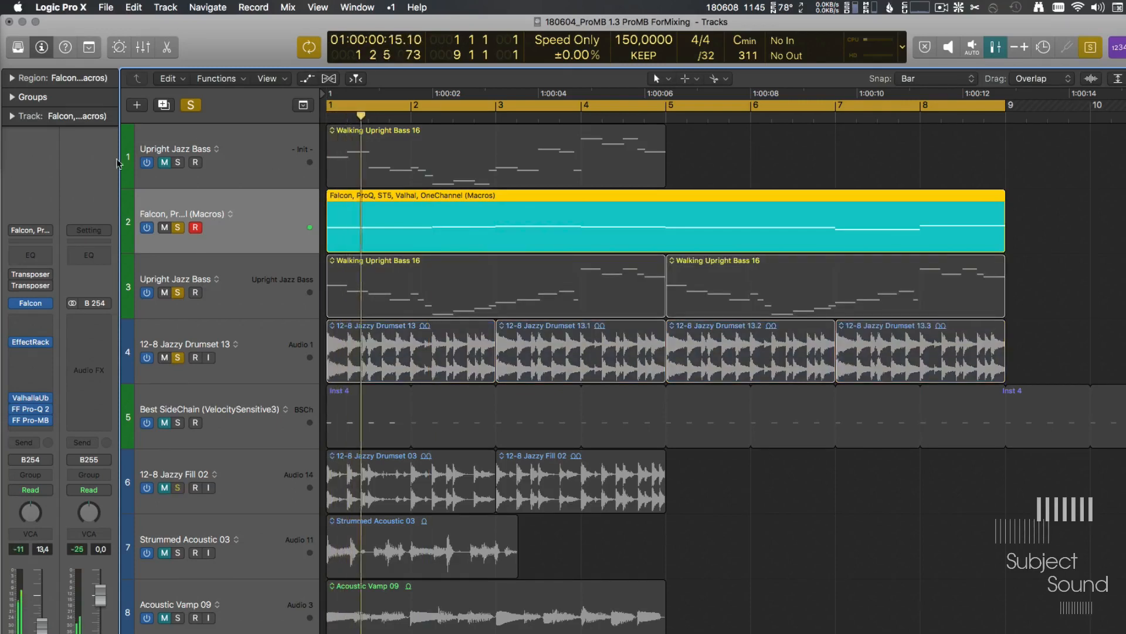
{"action": "left_click", "coordinate": [16, 421]}
- Turn off the region solo to hear the full mix, and reselect the Falcon track during playback
{"action": "key", "text": "ctrl+s"}
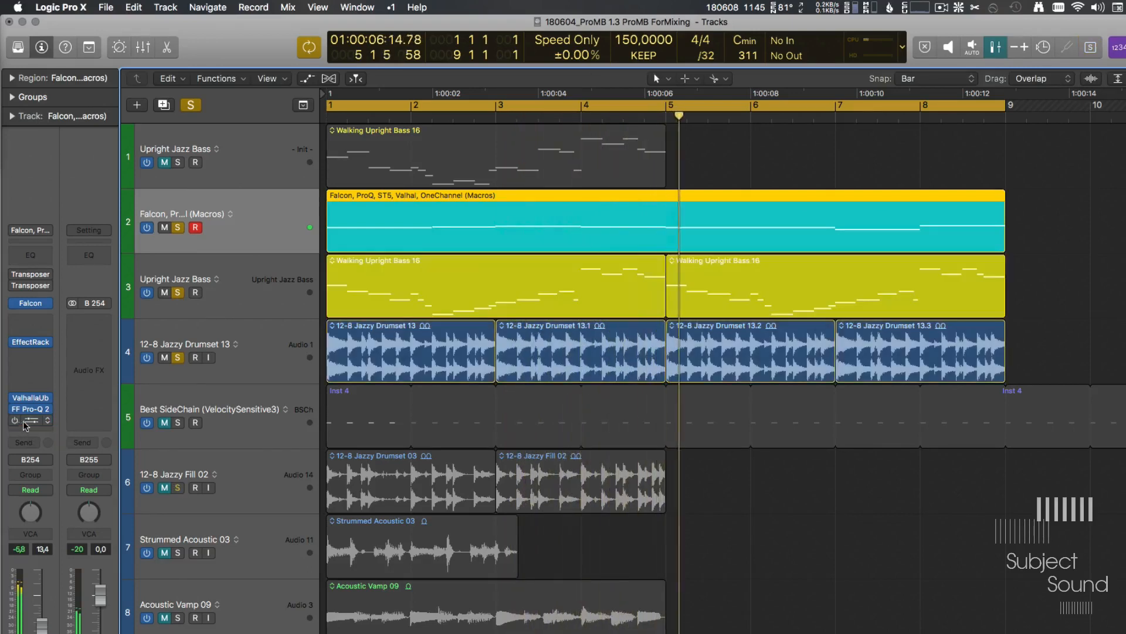
{"action": "left_click", "coordinate": [260, 299]}
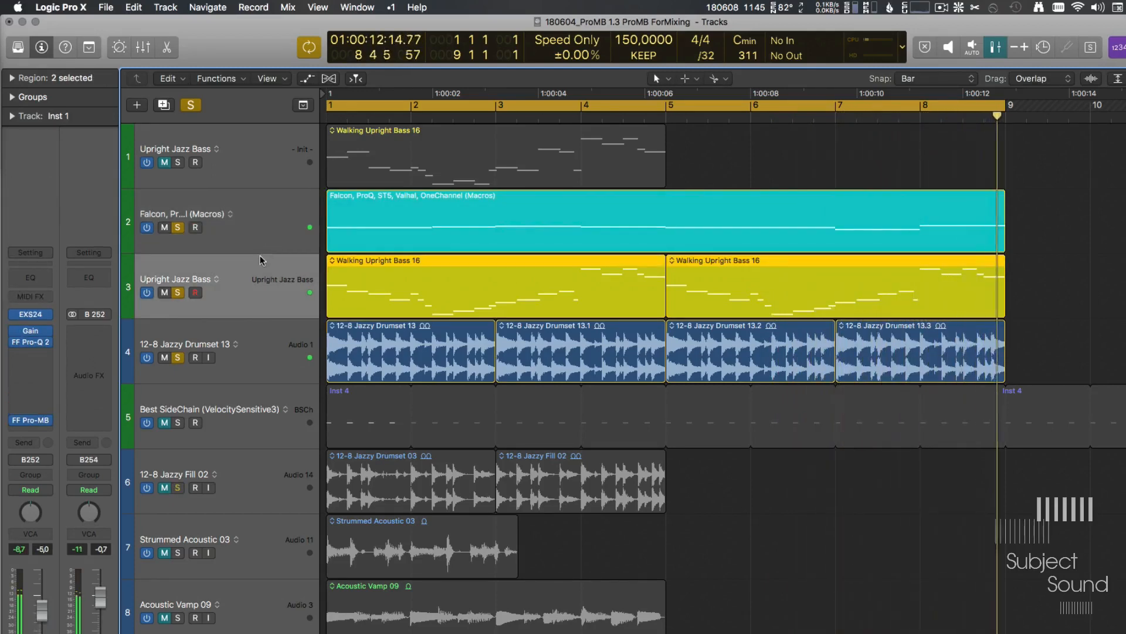
{"action": "left_click", "coordinate": [268, 238]}
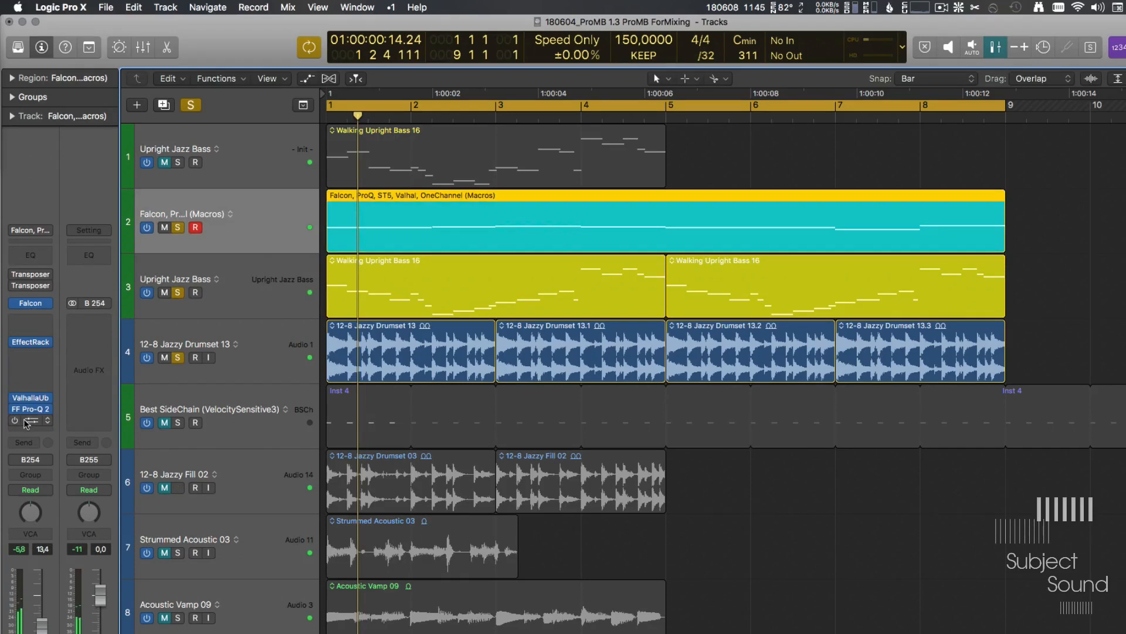
- Open the Falcon track's Pro-MB, check the drumset's Bus 11 send, and reselect the Falcon track with the bass's solo turned off
{"action": "left_click", "coordinate": [27, 422]}
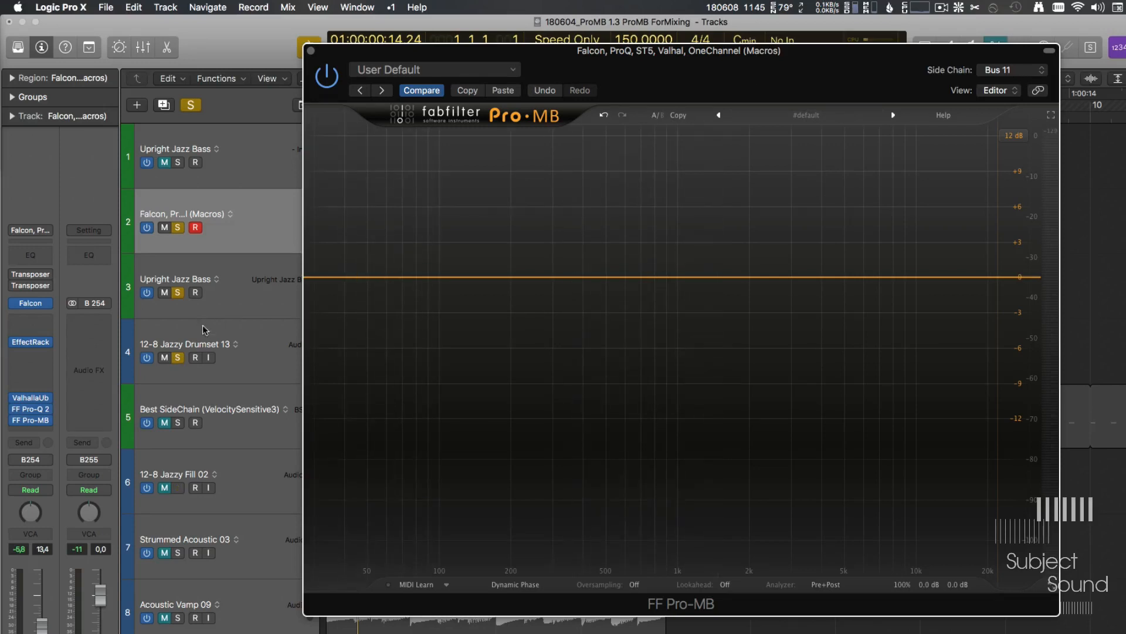
{"action": "left_click", "coordinate": [261, 347]}
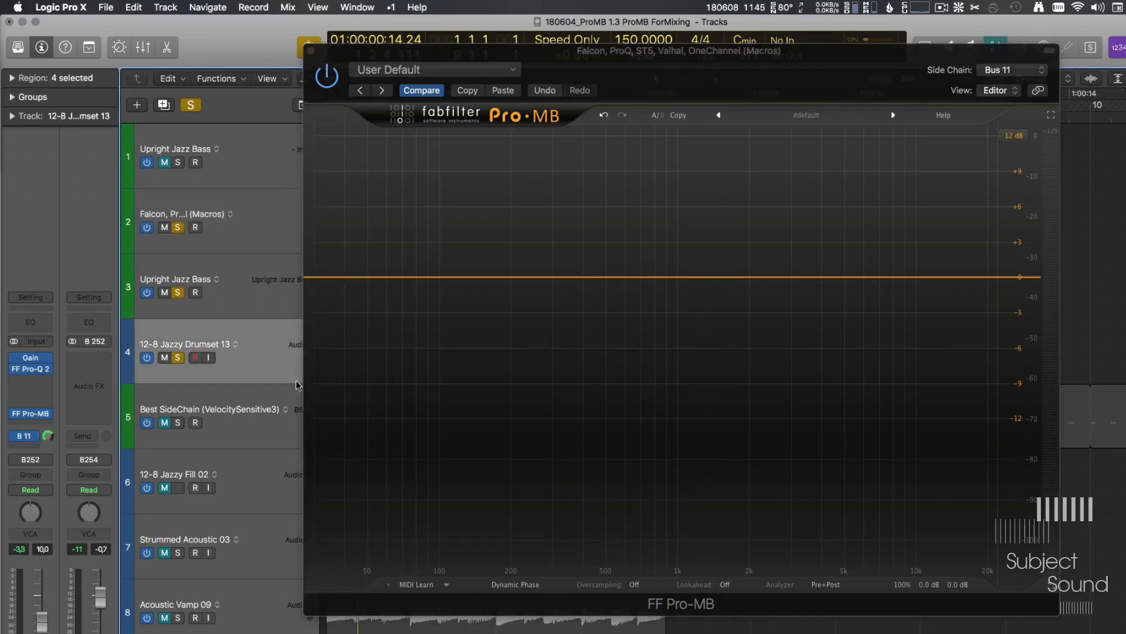
{"action": "left_click", "coordinate": [269, 207]}
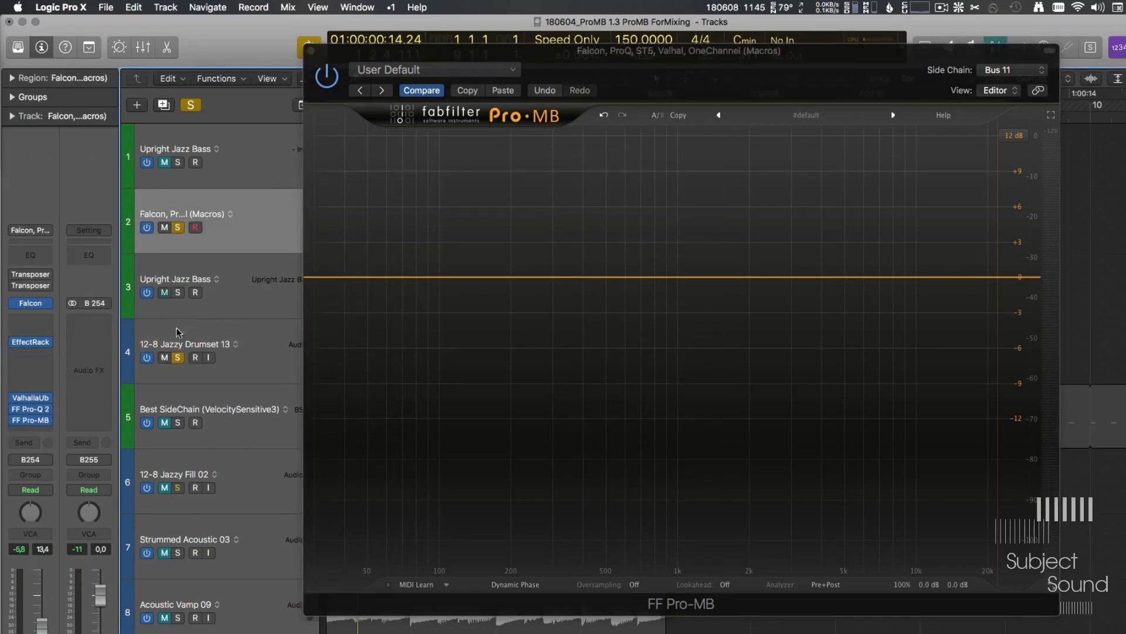
- Create one band spanning the whole spectrum in the Falcon's Pro-MB, and set its side chain to external with audition on
{"action": "left_click", "coordinate": [591, 276]}
{"action": "double_click", "coordinate": [517, 255]}
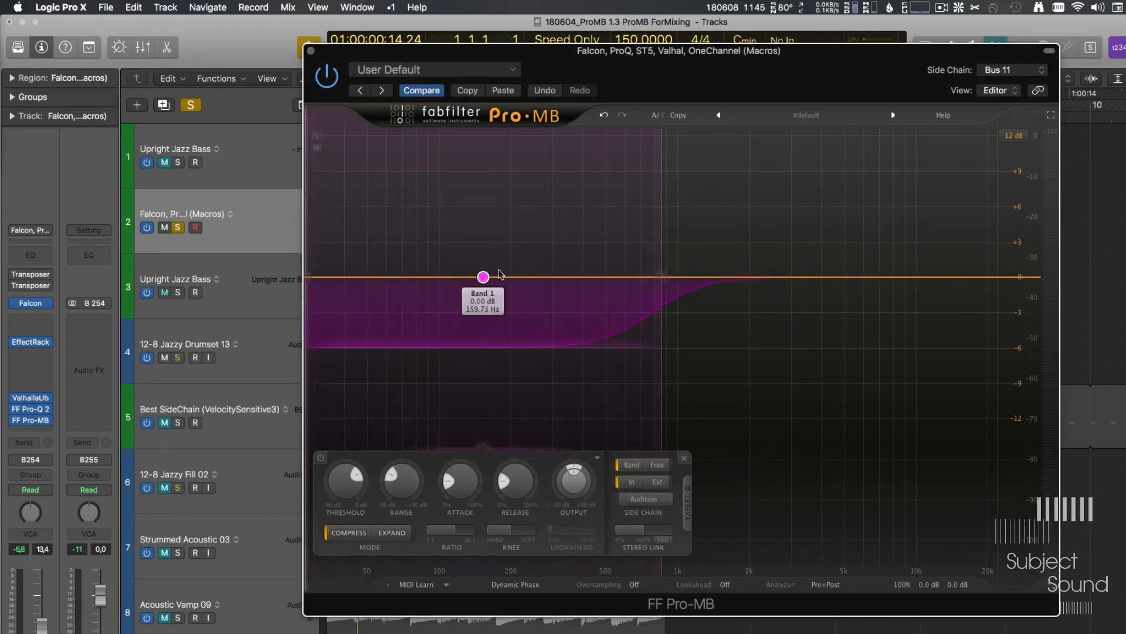
{"action": "double_click", "coordinate": [662, 250]}
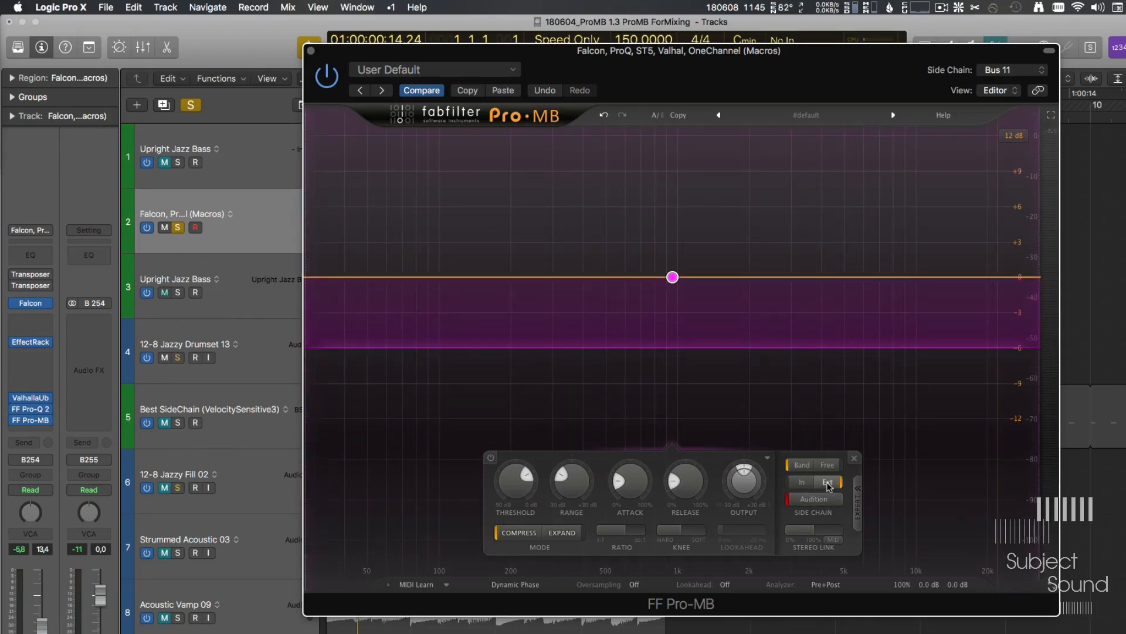
- Play the Falcon track and set the analyzer to show the side chain signal along with Pre and Post
{"action": "key", "text": "space"}
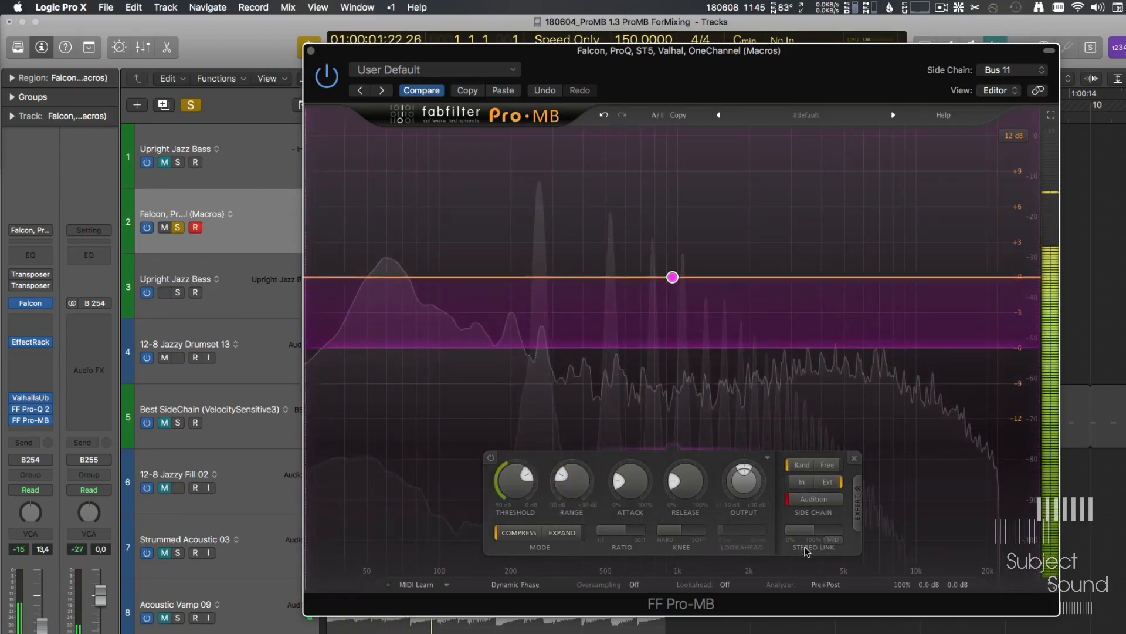
{"action": "left_click", "coordinate": [827, 584]}
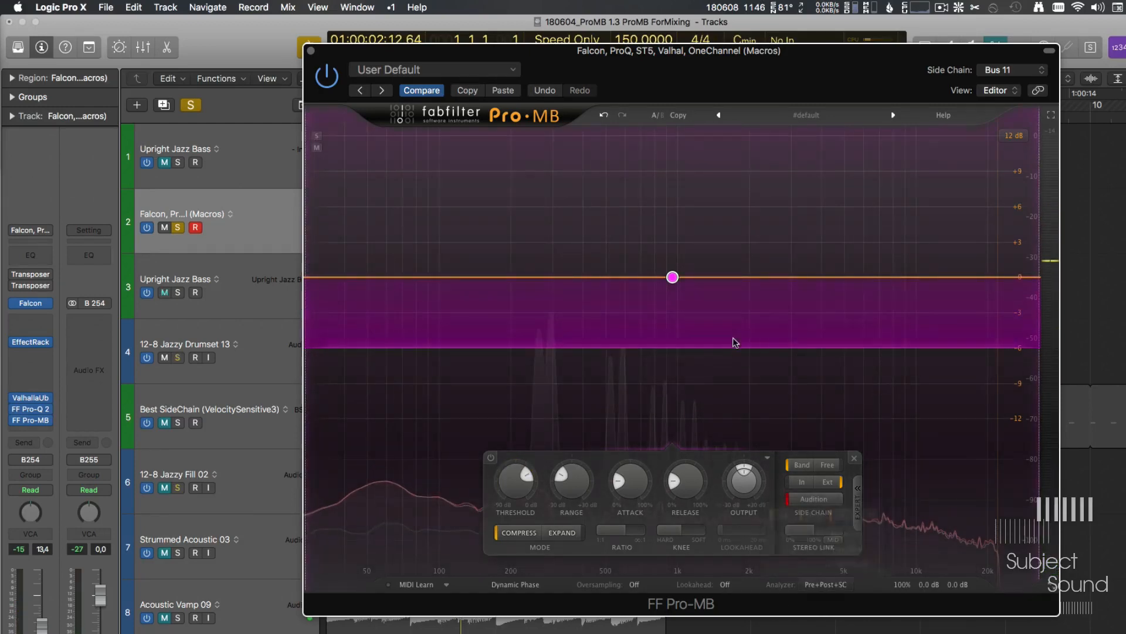
{"action": "left_click", "coordinate": [843, 585]}
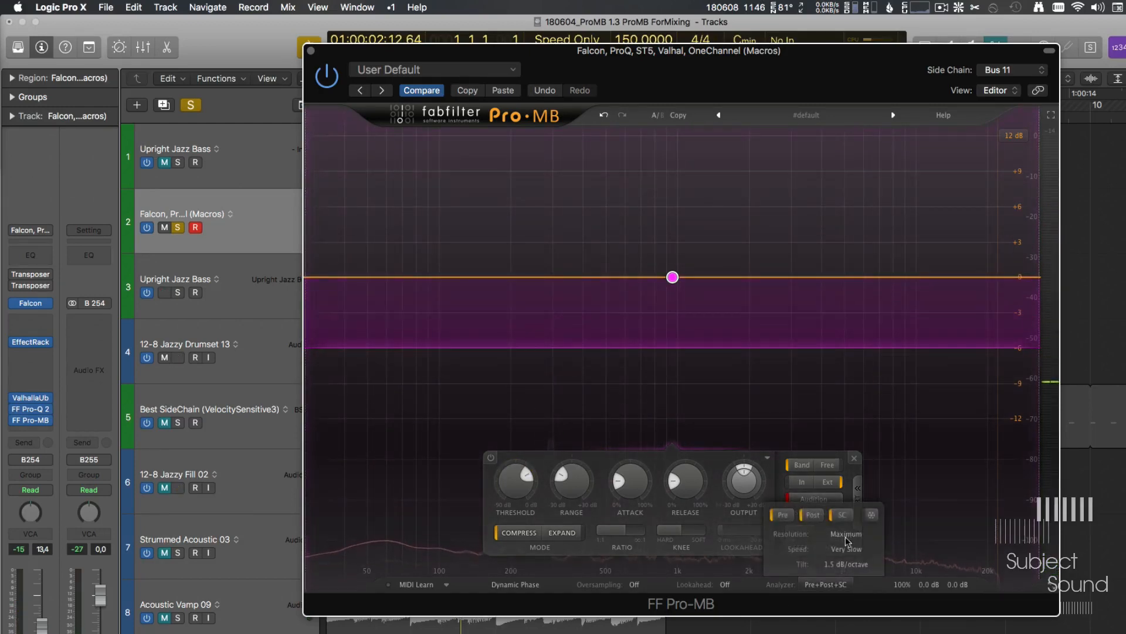
{"action": "key", "text": "space"}
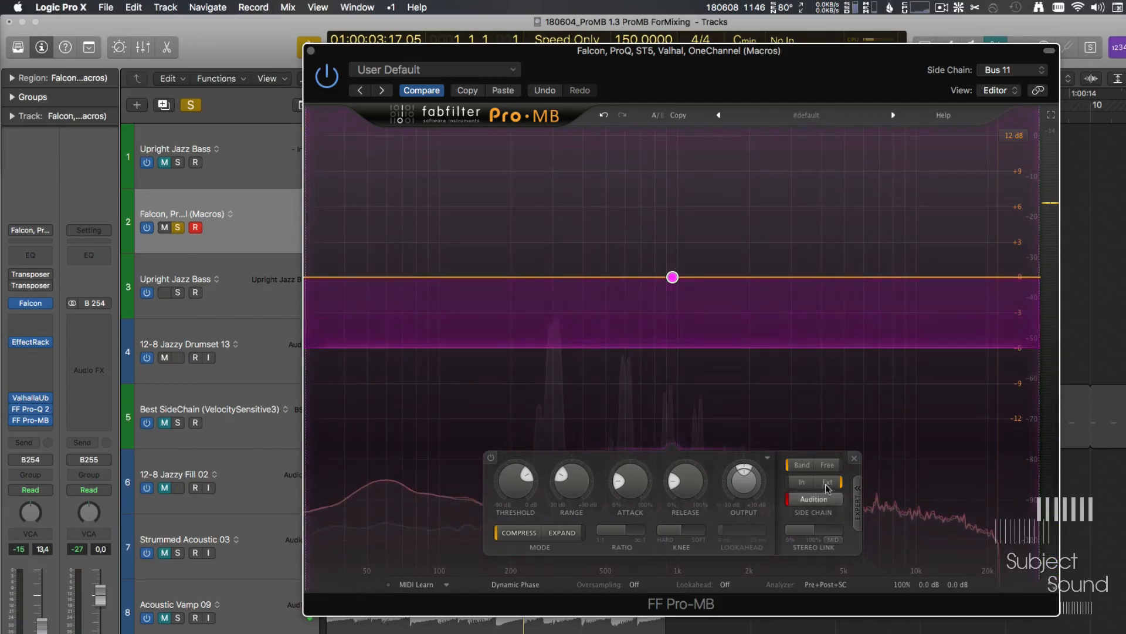
- Switch band 1's side chain to Free with audition on, and lower its frequency range to start near 245 Hz
{"action": "left_click", "coordinate": [831, 501]}
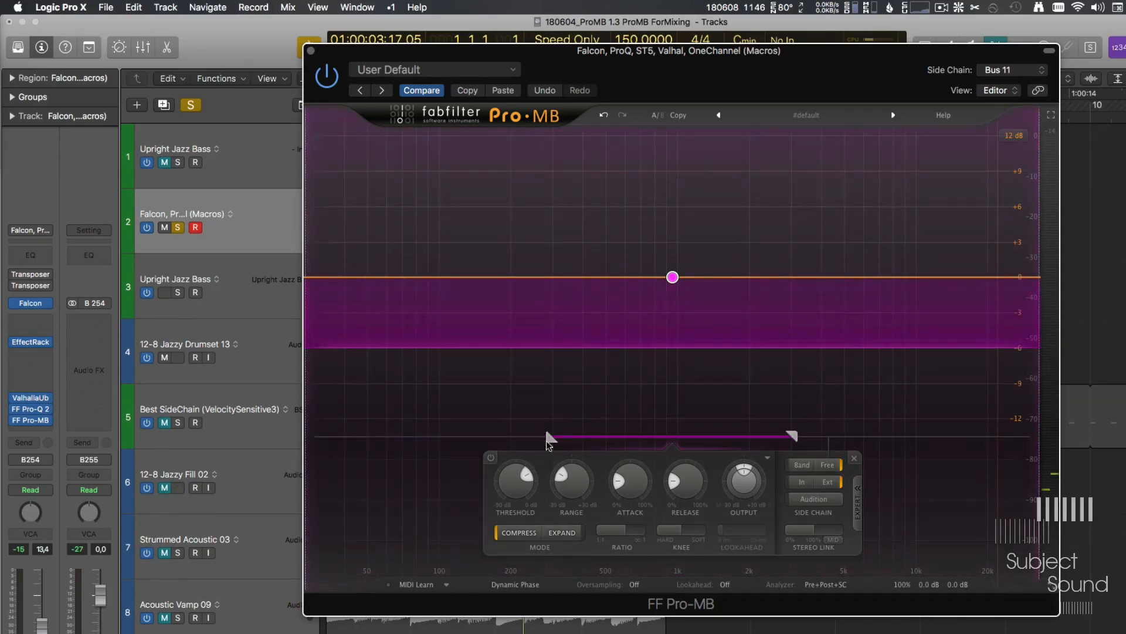
{"action": "left_click", "coordinate": [822, 500]}
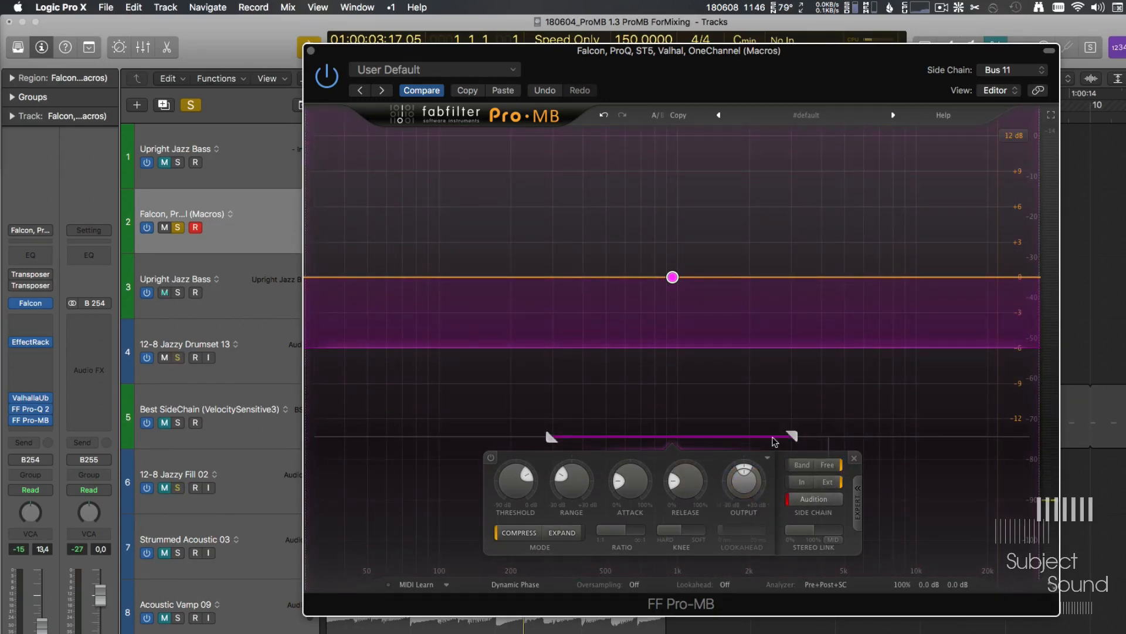
{"action": "left_click_drag", "start_coordinate": [792, 435], "coordinate": [748, 436]}
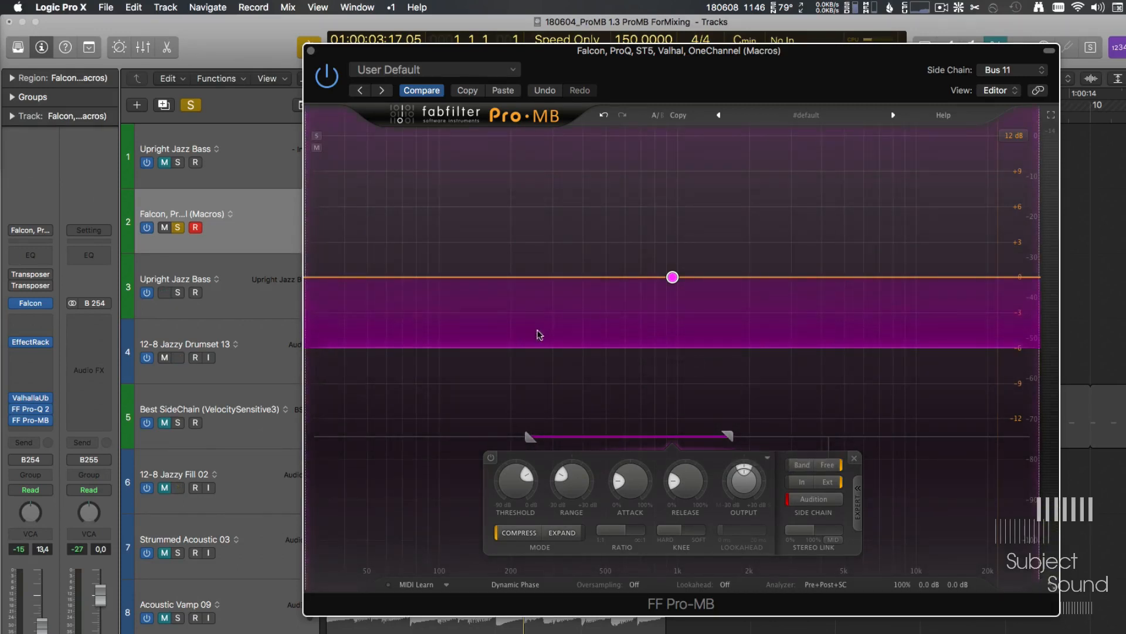
- During playback, narrow band 1's auditioned side chain range to about 200 to 500 Hz
{"action": "key", "text": "space"}
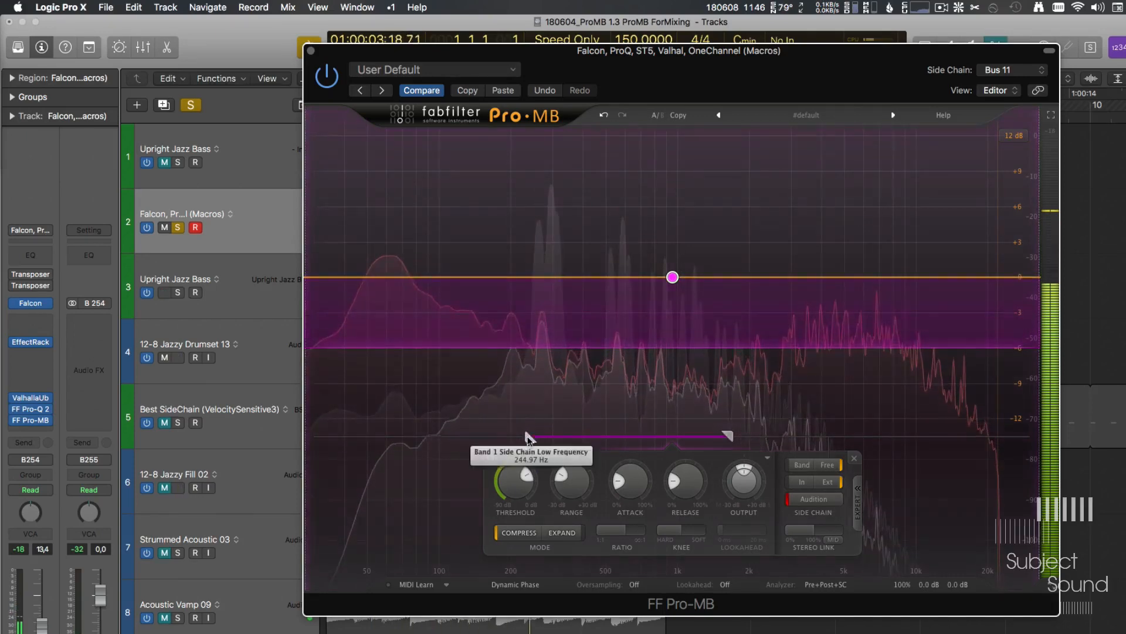
{"action": "left_click_drag", "start_coordinate": [527, 437], "coordinate": [478, 438]}
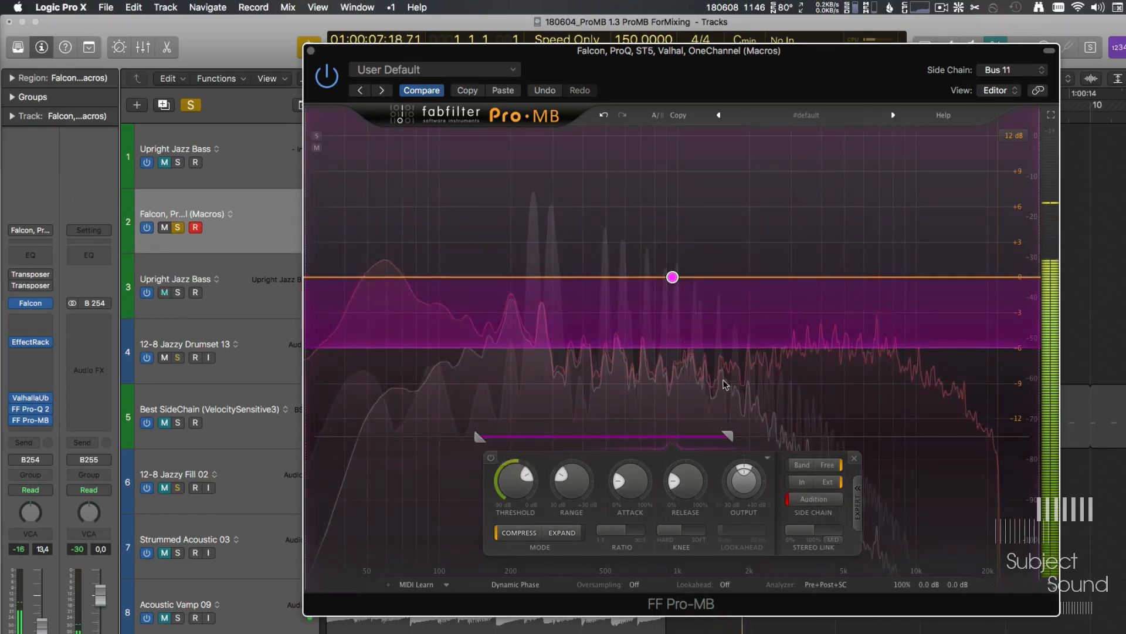
{"action": "left_click_drag", "start_coordinate": [729, 436], "coordinate": [591, 440]}
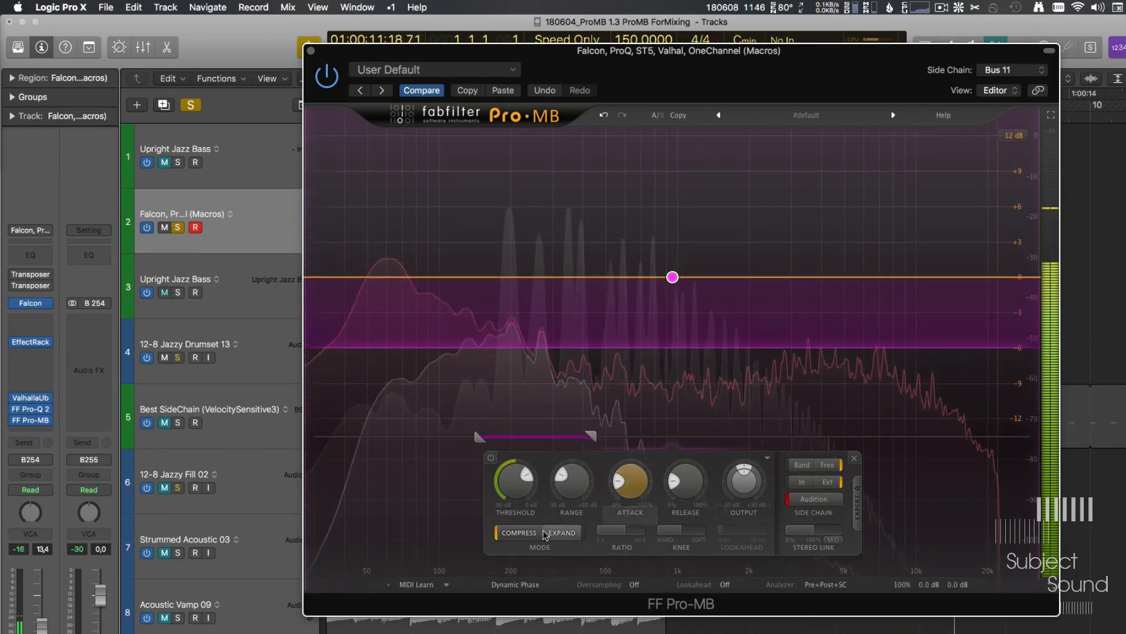
{"action": "left_click_drag", "start_coordinate": [478, 437], "coordinate": [503, 440]}
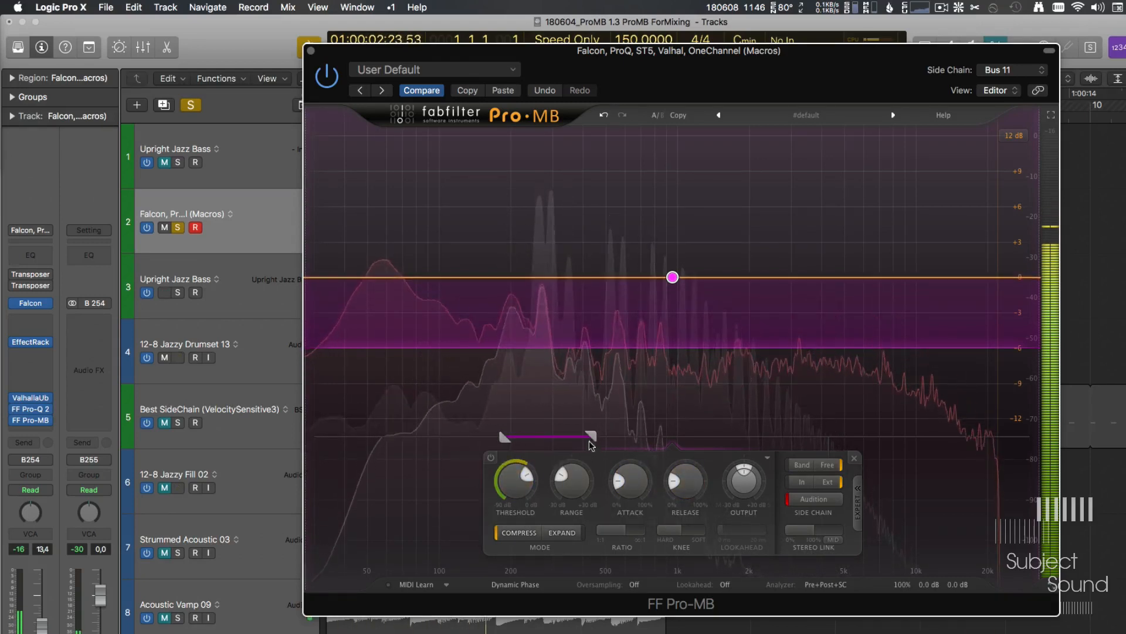
{"action": "left_click_drag", "start_coordinate": [591, 439], "coordinate": [605, 438]}
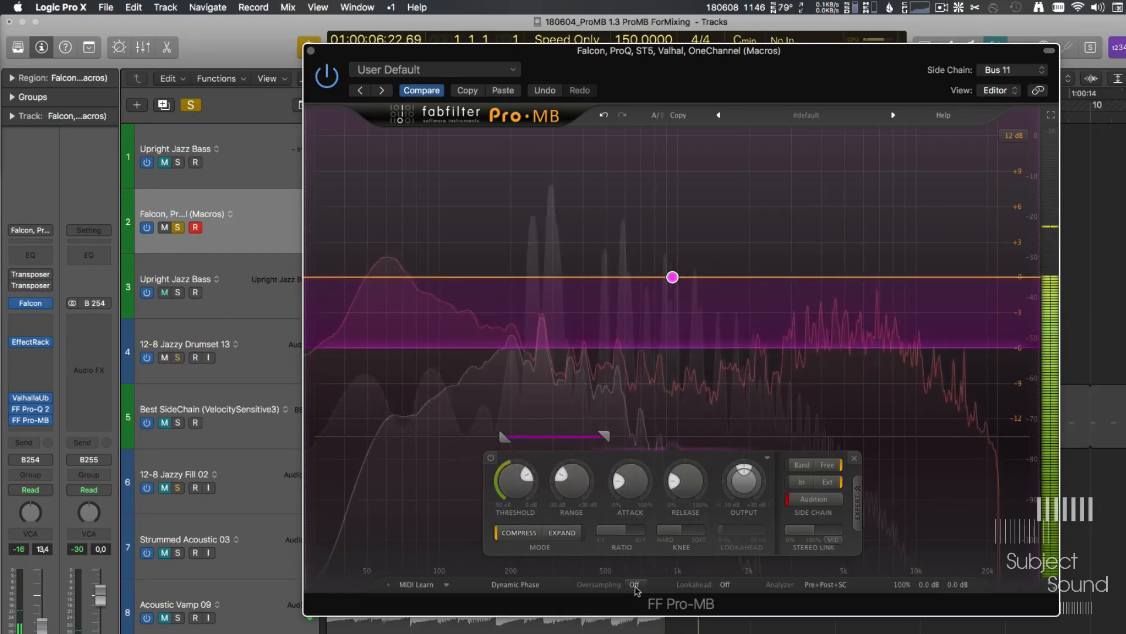
- Switch band 1 to Expand, with its output level at about -12 dB and its range at +15 dB
{"action": "left_click", "coordinate": [578, 533]}
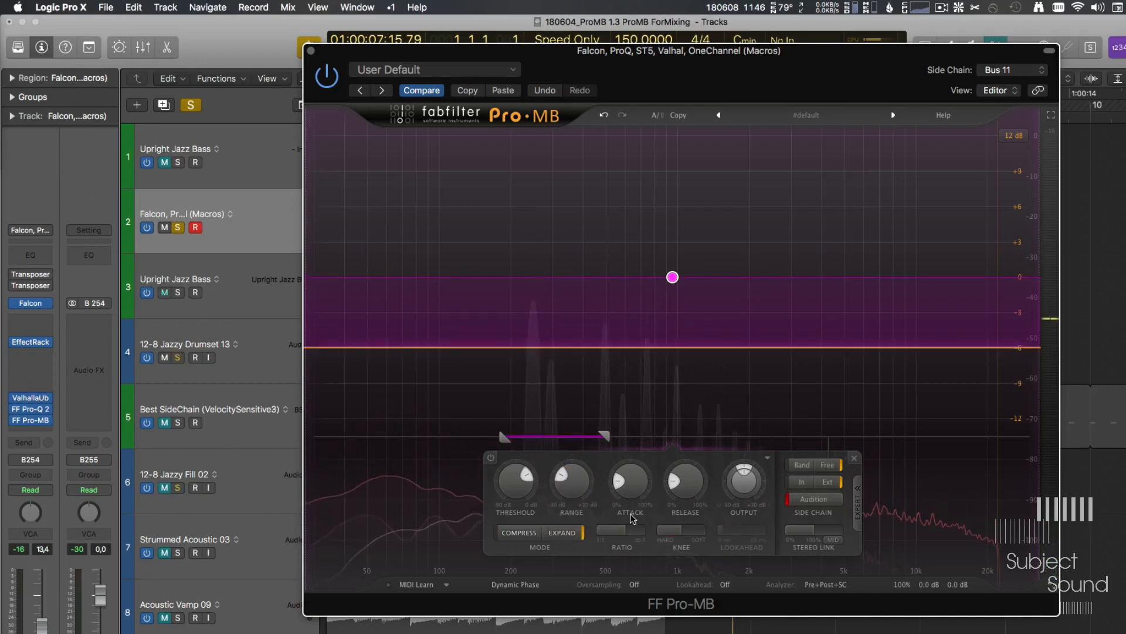
{"action": "mouse_move", "coordinate": [748, 484]}
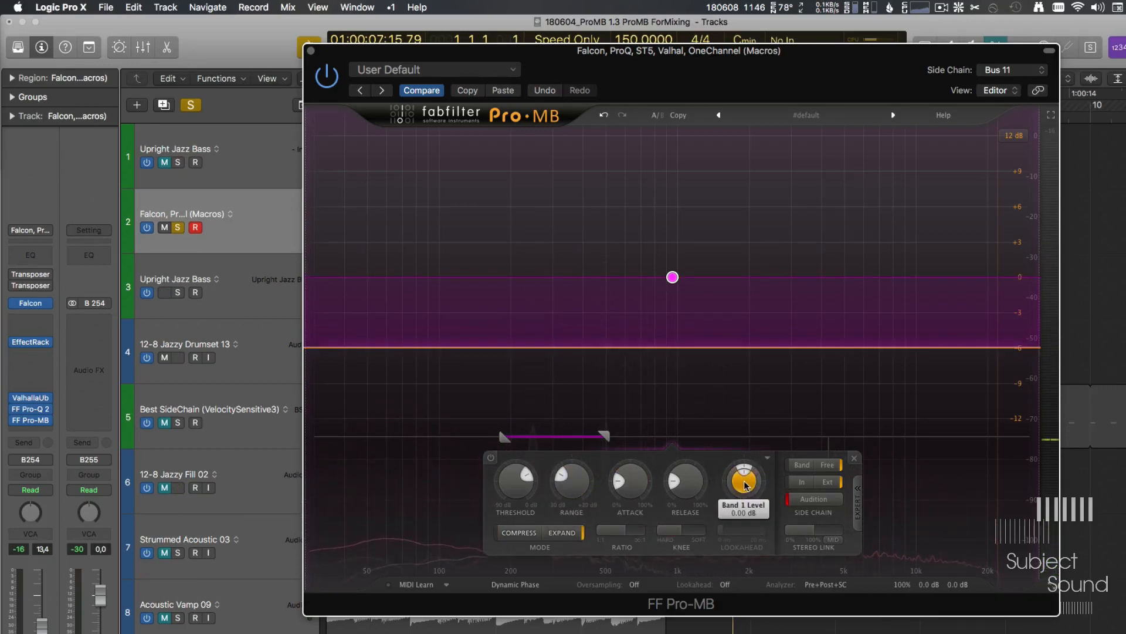
{"action": "left_click_drag", "start_coordinate": [745, 486], "coordinate": [753, 536]}
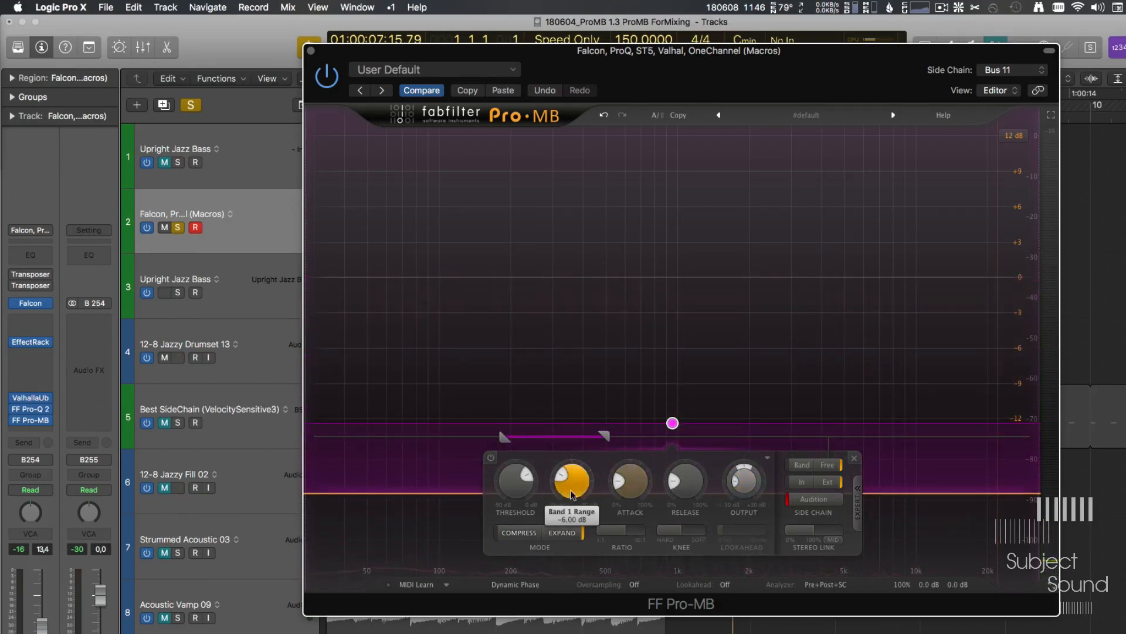
{"action": "left_click_drag", "start_coordinate": [574, 497], "coordinate": [580, 432]}
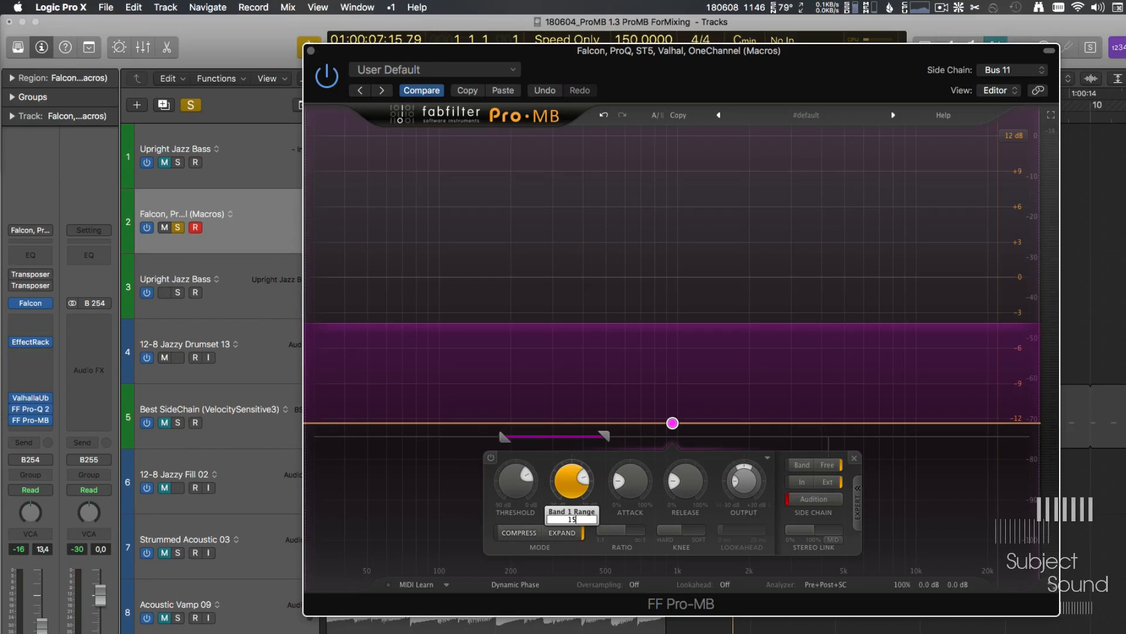
{"action": "key", "text": "Return"}
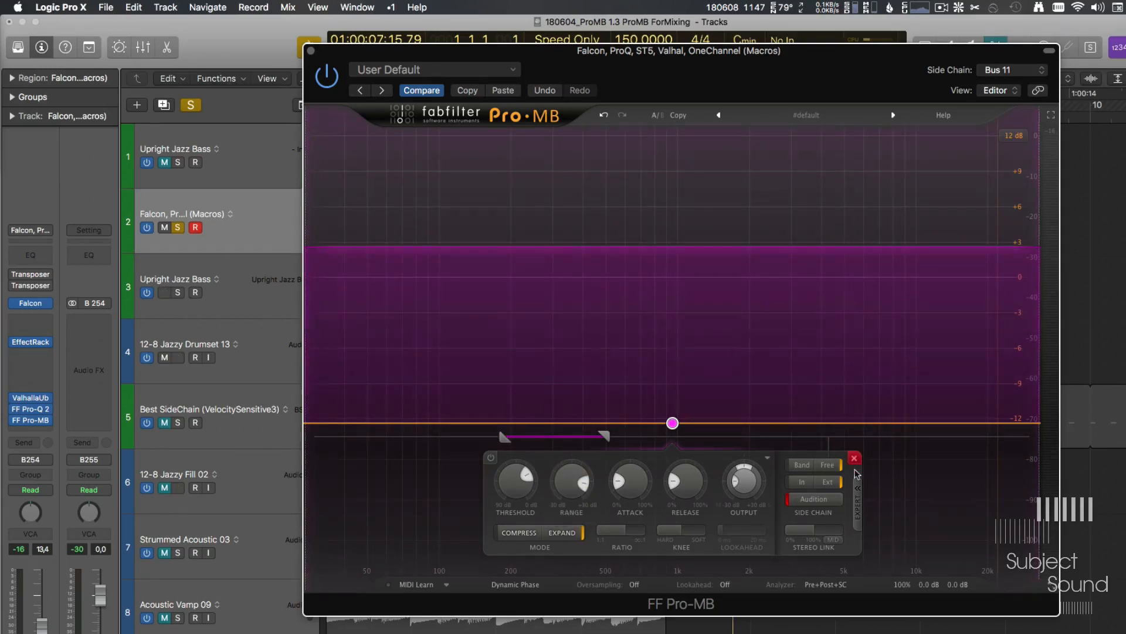
- Turn off the side chain audition during playback, shorten band 1's attack, and lower its threshold to about -39 dB
{"action": "key", "text": "space"}
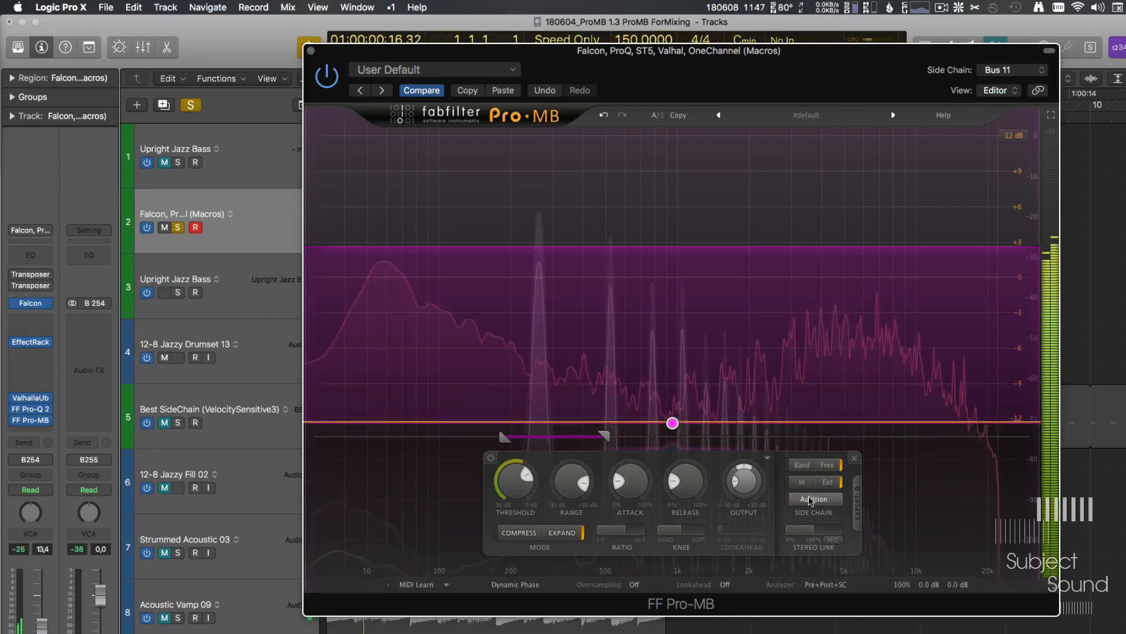
{"action": "mouse_move", "coordinate": [638, 486]}
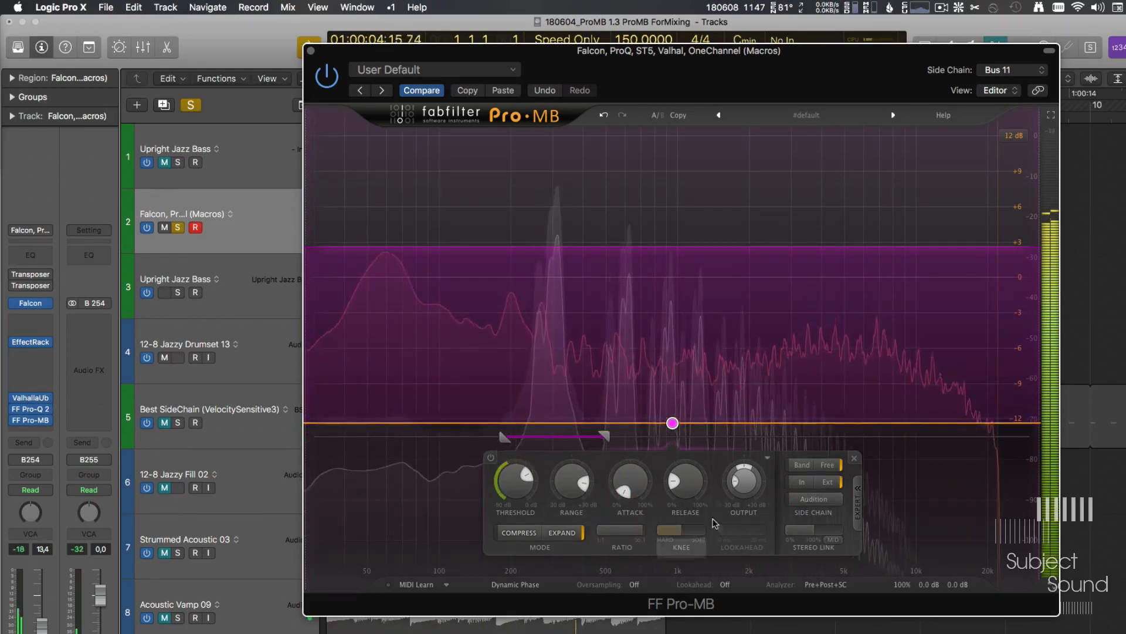
{"action": "mouse_move", "coordinate": [743, 492]}
{"action": "mouse_move", "coordinate": [516, 487]}
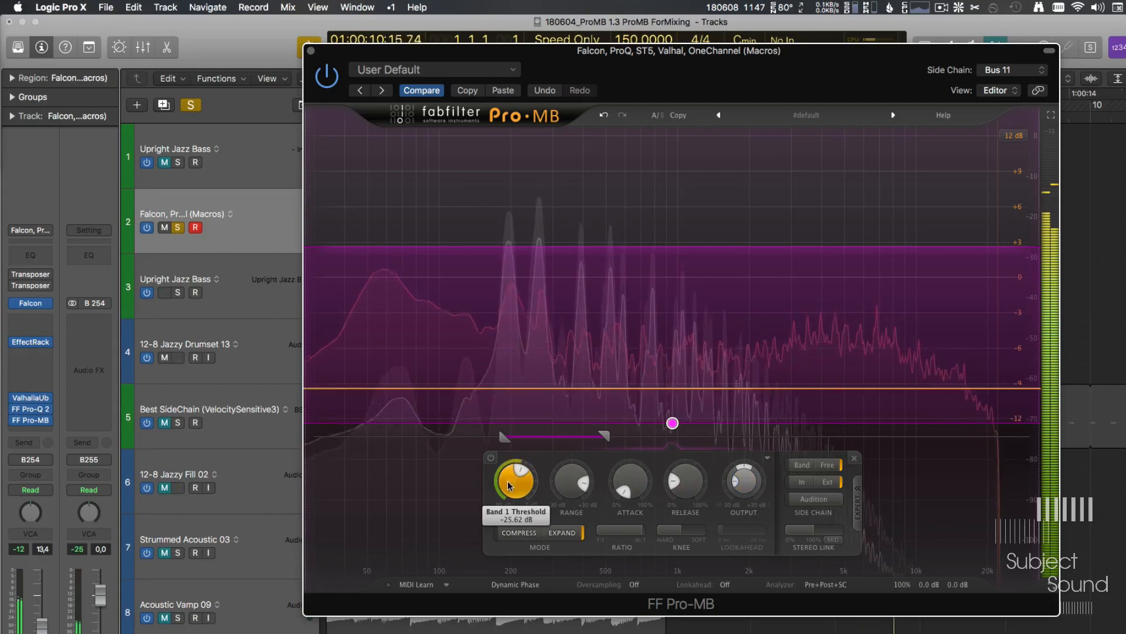
{"action": "left_click_drag", "start_coordinate": [508, 486], "coordinate": [526, 546]}
{"action": "mouse_move", "coordinate": [696, 492]}
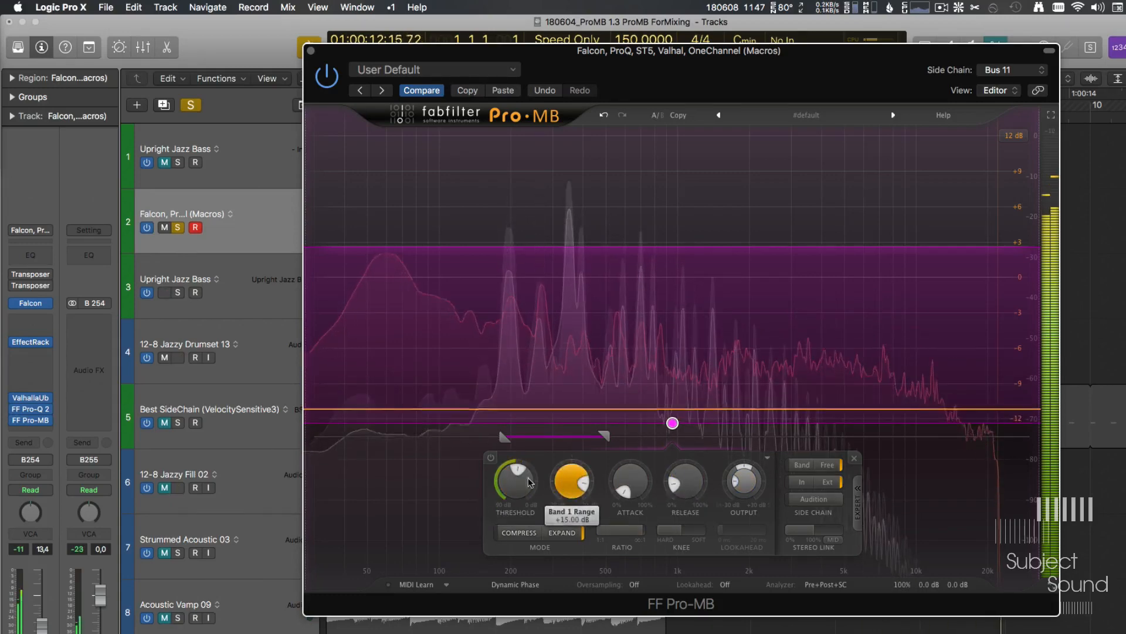
{"action": "left_click_drag", "start_coordinate": [508, 474], "coordinate": [505, 482]}
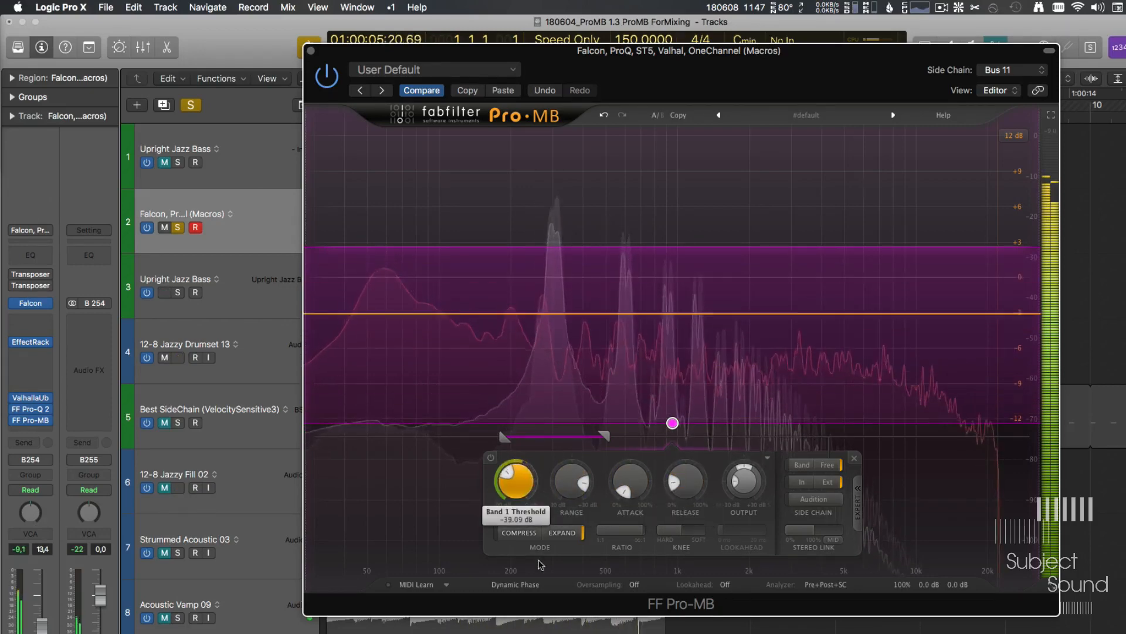
- Solo the Jazzy Drumset 13 track along with Falcon, and set band 1's output level to -7 dB during playback
{"action": "left_click_drag", "start_coordinate": [744, 485], "coordinate": [745, 455]}
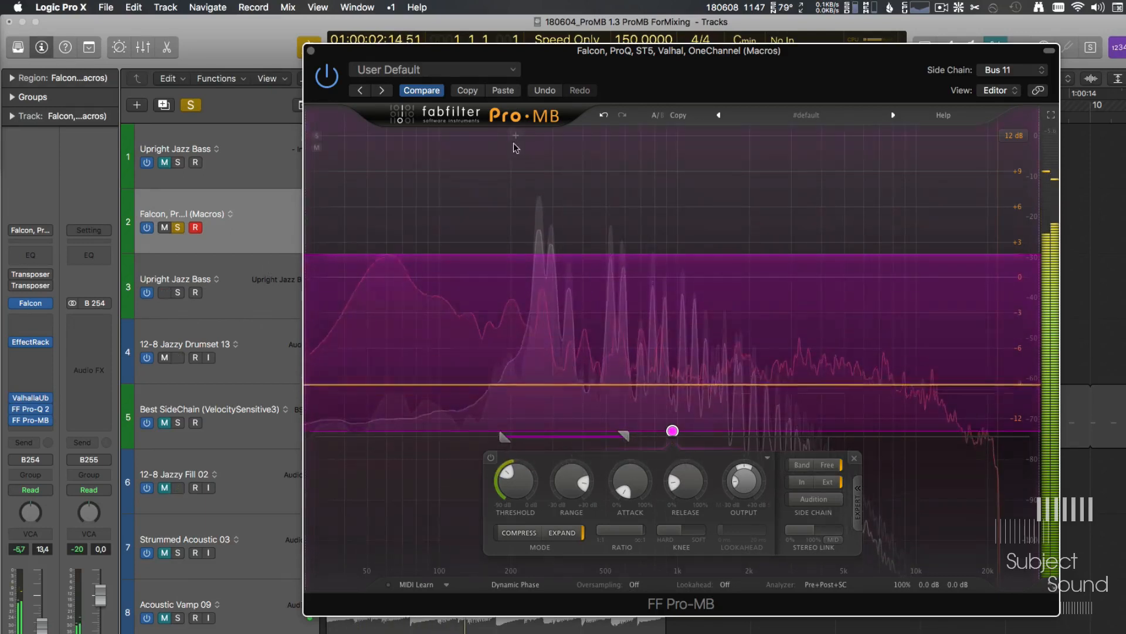
{"action": "left_click", "coordinate": [178, 357]}
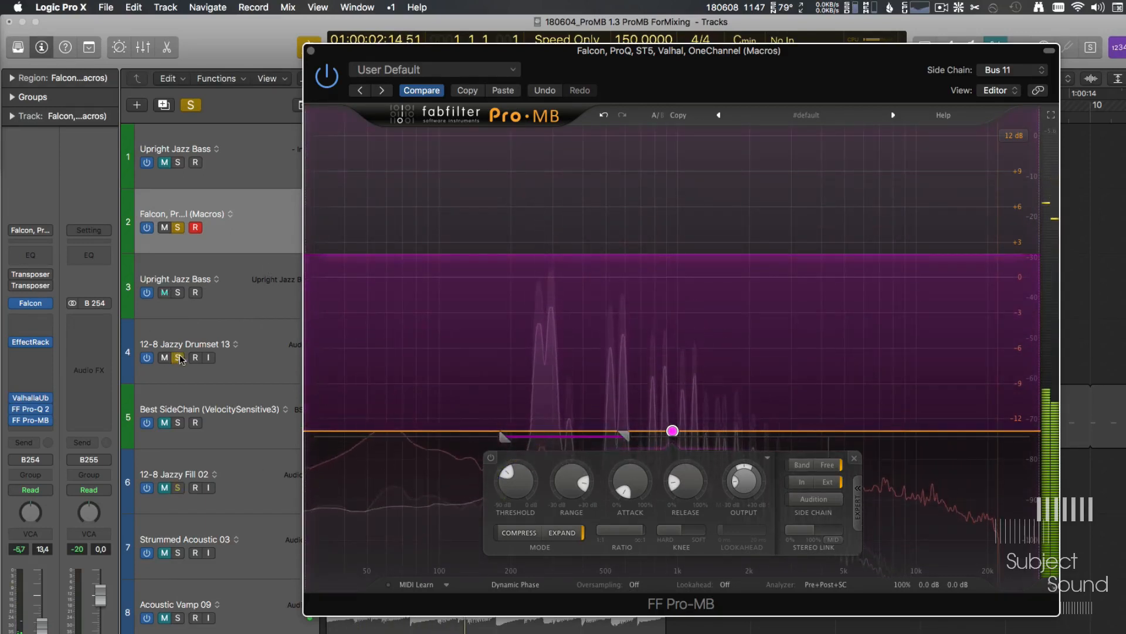
{"action": "key", "text": "space"}
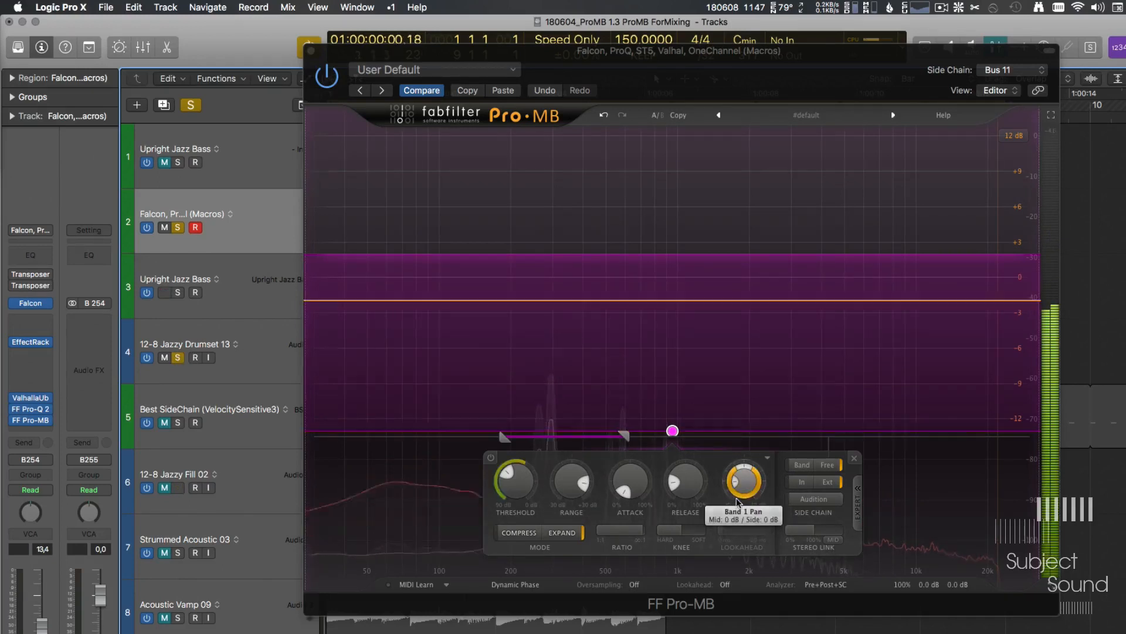
{"action": "left_click_drag", "start_coordinate": [749, 484], "coordinate": [752, 365]}
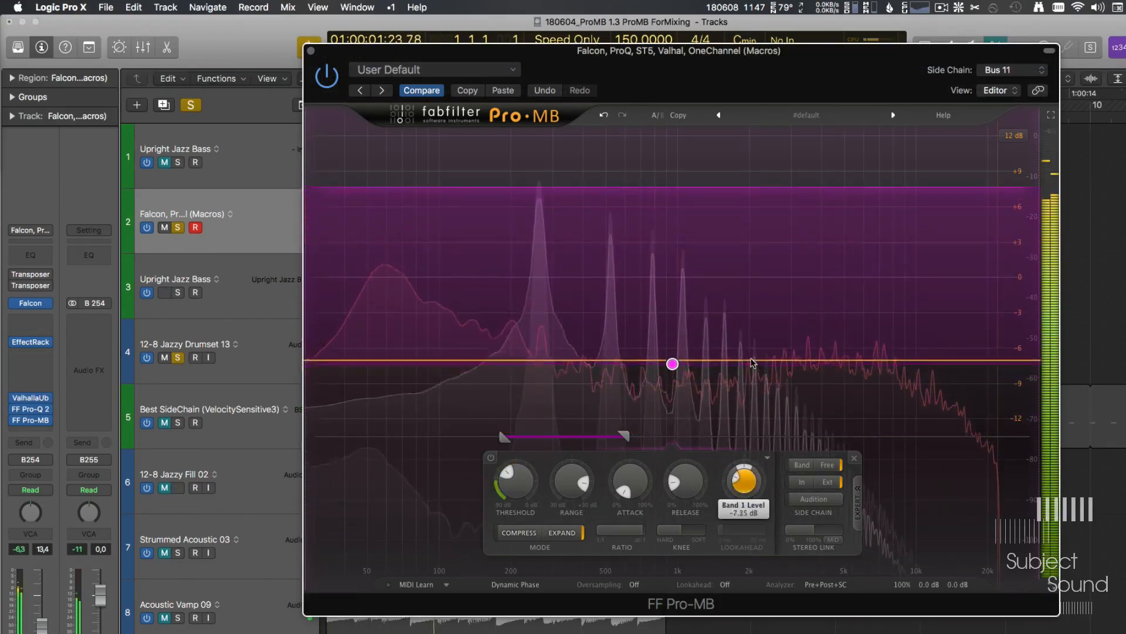
{"action": "left_click_drag", "start_coordinate": [742, 487], "coordinate": [744, 486]}
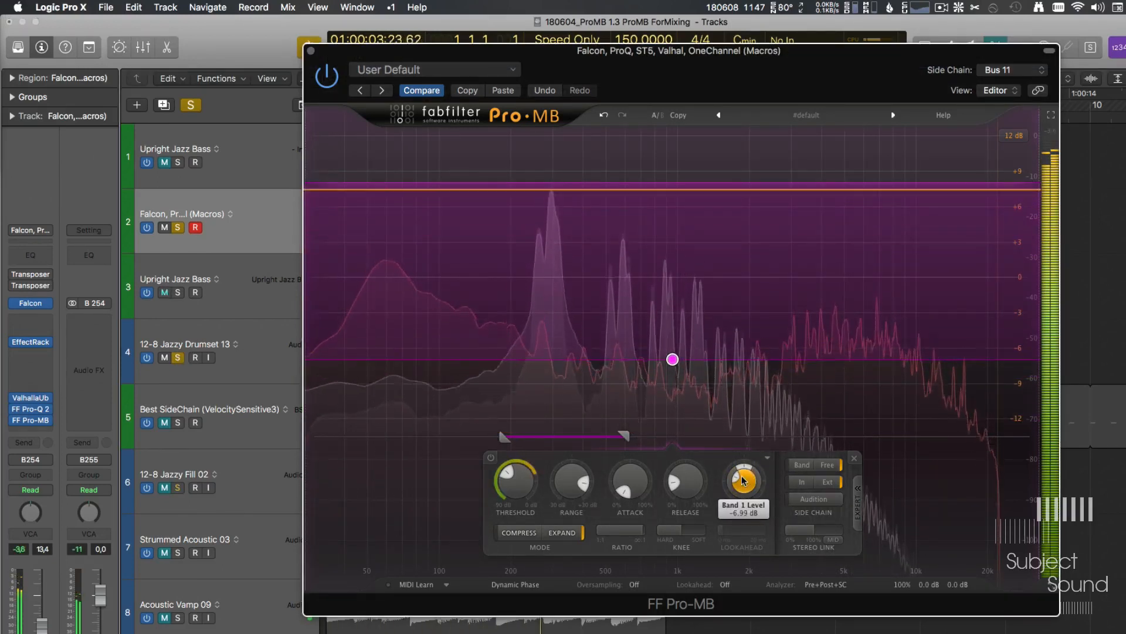
{"action": "type", "text": "-7"}
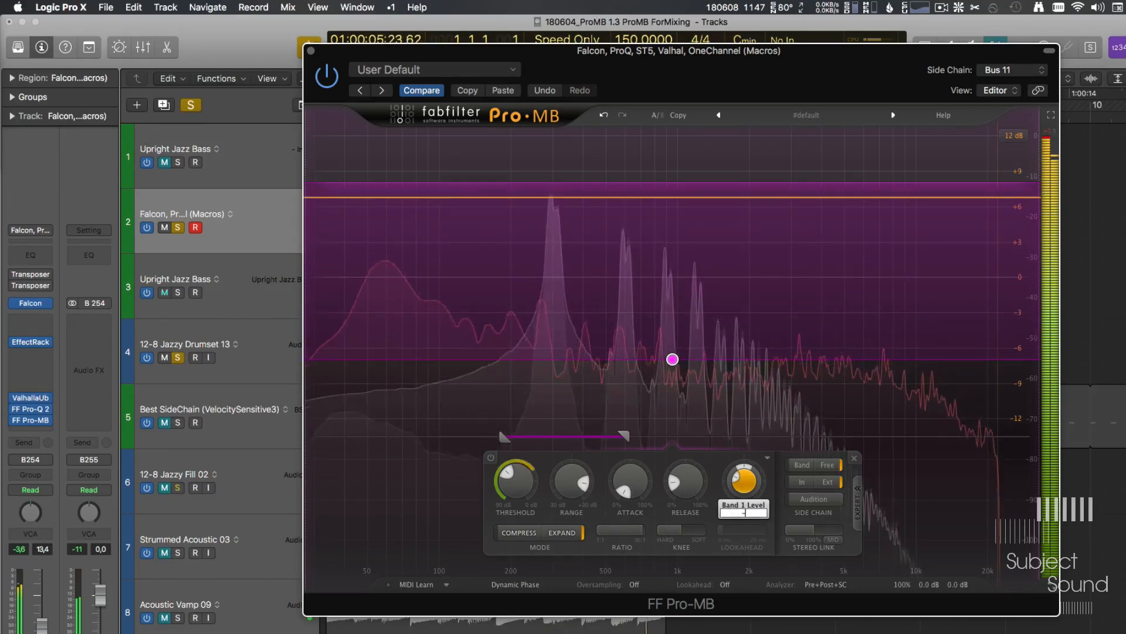
{"action": "key", "text": "Return"}
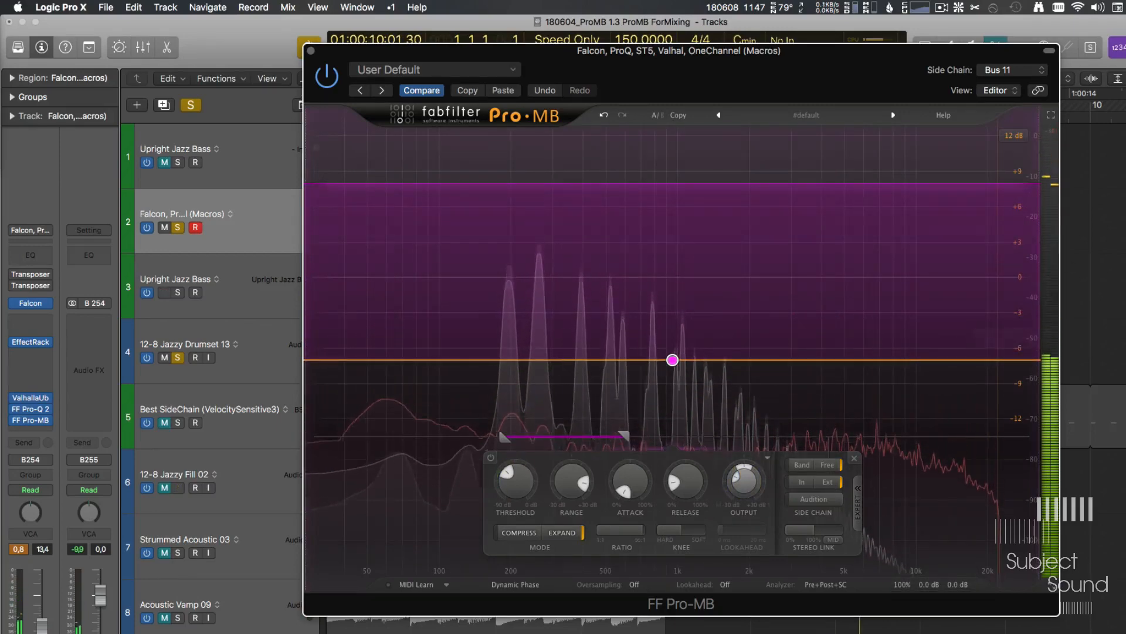
- Set the Pro-MB's overall output level to -2 dB
{"action": "mouse_move", "coordinate": [952, 591]}
{"action": "mouse_move", "coordinate": [946, 544]}
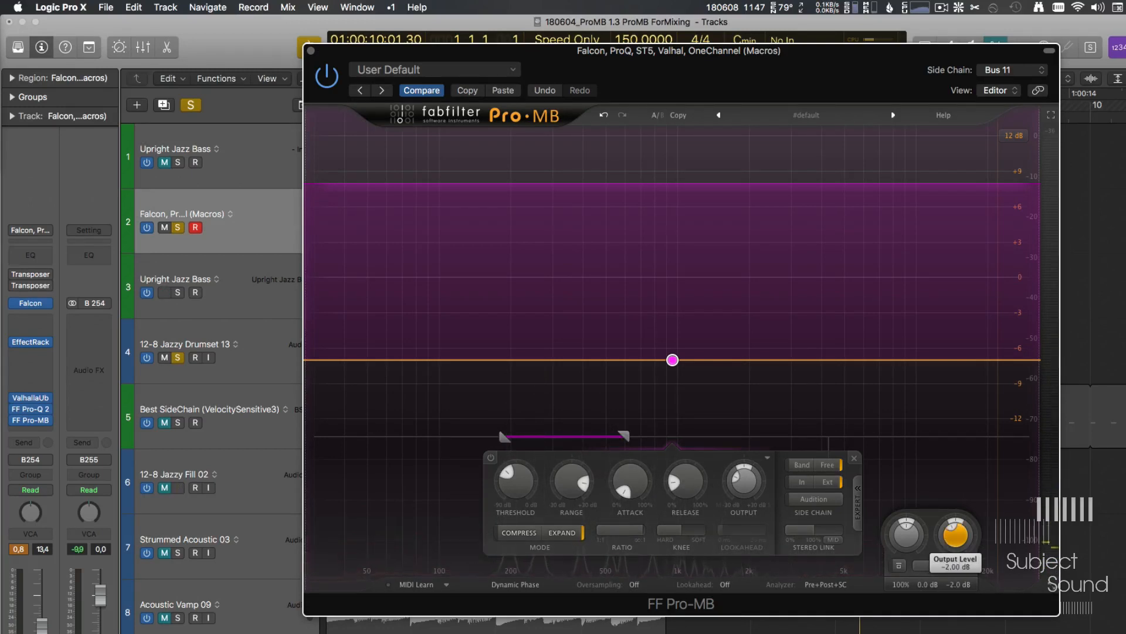
- During playback, raise band 1's low crossover to about 1 kHz so only the upper frequencies are expanded
{"action": "key", "text": "space"}
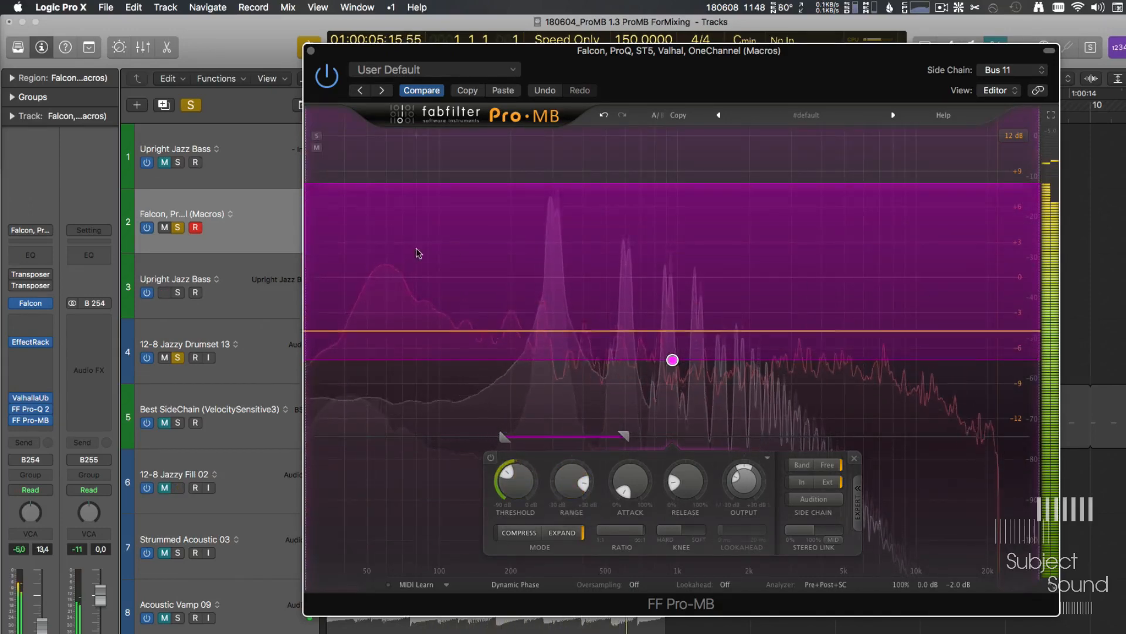
{"action": "left_click_drag", "start_coordinate": [307, 252], "coordinate": [719, 251]}
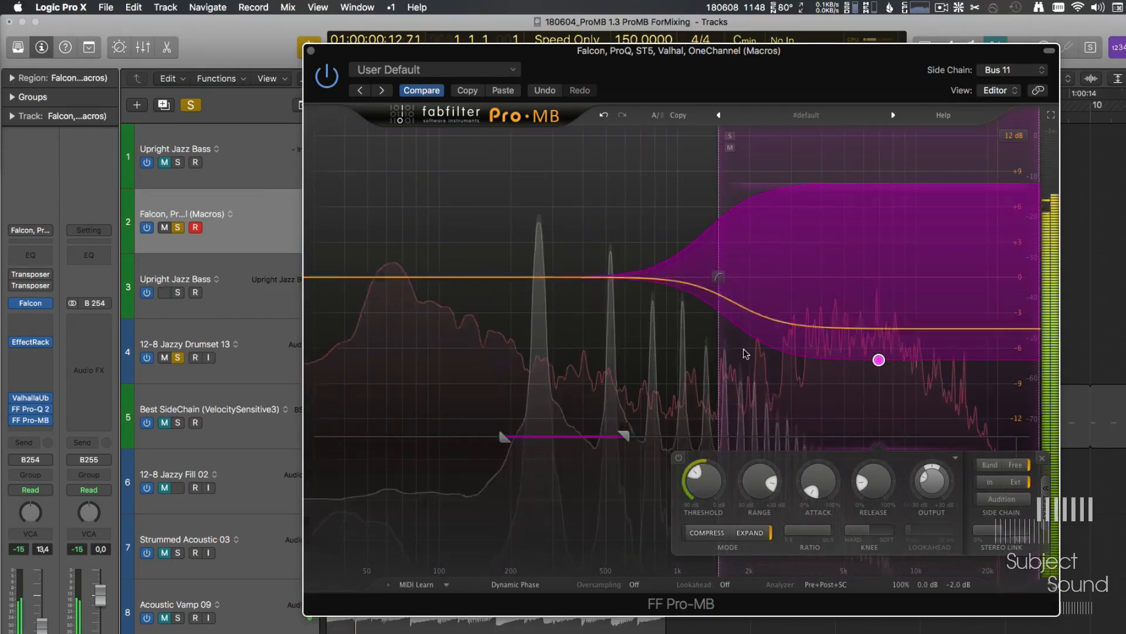
{"action": "left_click_drag", "start_coordinate": [720, 234], "coordinate": [677, 238]}
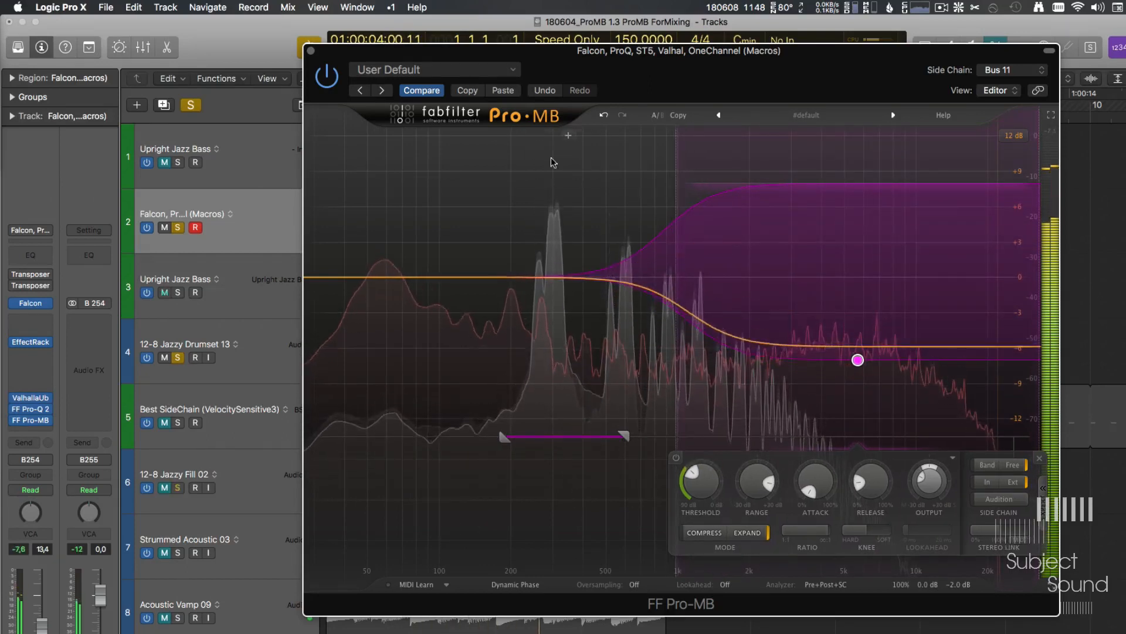
- Add band 2 below band 1, extend it to the lowest frequencies and join it to band 1 at about 650 Hz
{"action": "left_click", "coordinate": [531, 136]}
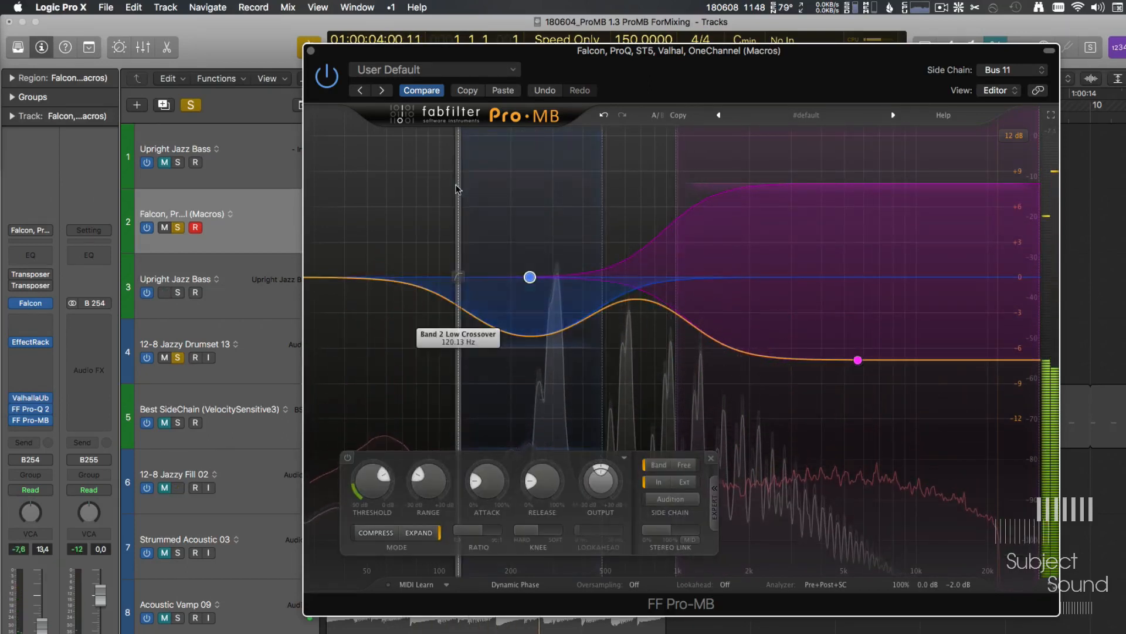
{"action": "left_click_drag", "start_coordinate": [458, 189], "coordinate": [339, 174]}
{"action": "left_click_drag", "start_coordinate": [602, 228], "coordinate": [634, 227]}
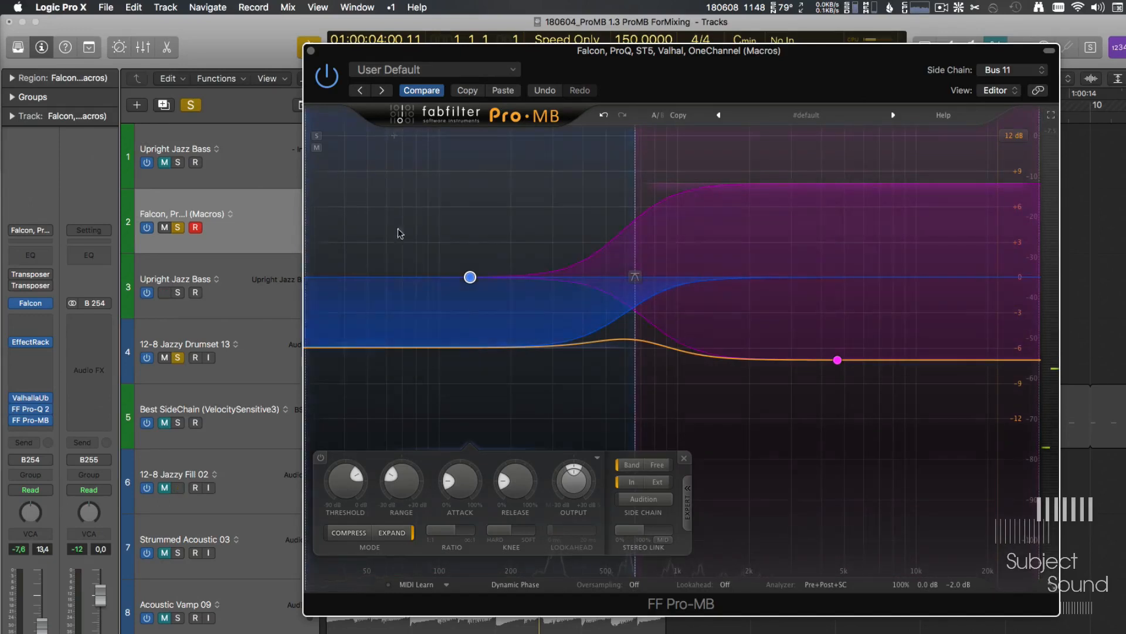
- Switch band 2's side chain to Free and set its frequency range from about 40 Hz to 320 Hz
{"action": "left_click", "coordinate": [667, 464]}
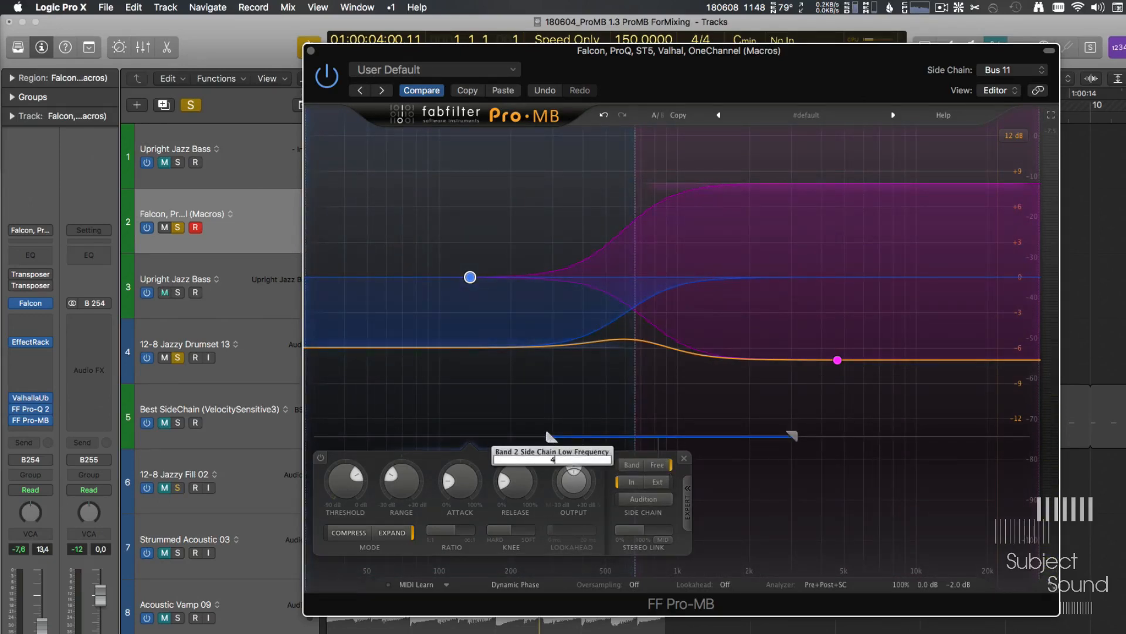
{"action": "left_click_drag", "start_coordinate": [547, 436], "coordinate": [342, 437]}
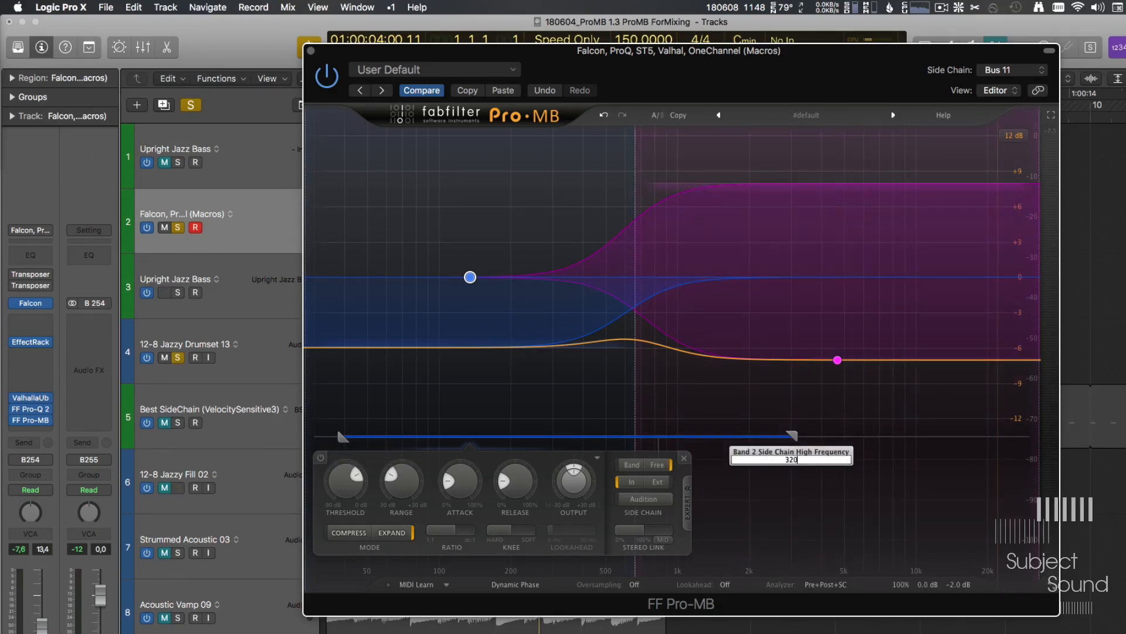
{"action": "key", "text": "Return"}
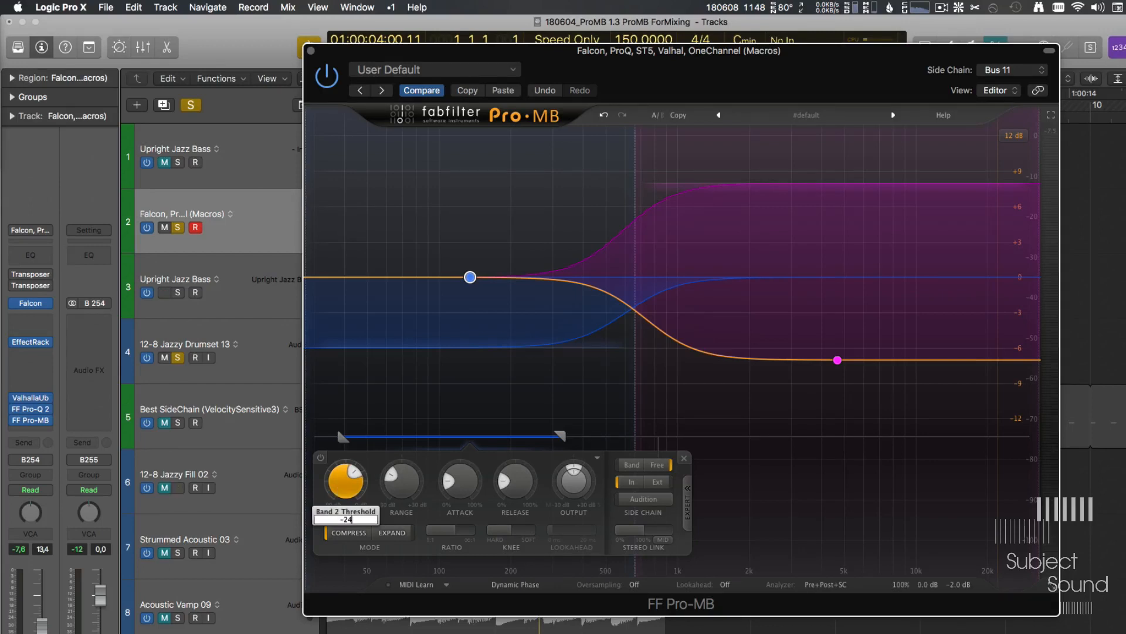
- Set band 2 to Compress with a -24 dB threshold, and during playback reduce its attack to 0% and deepen its negative range
{"action": "key", "text": "space"}
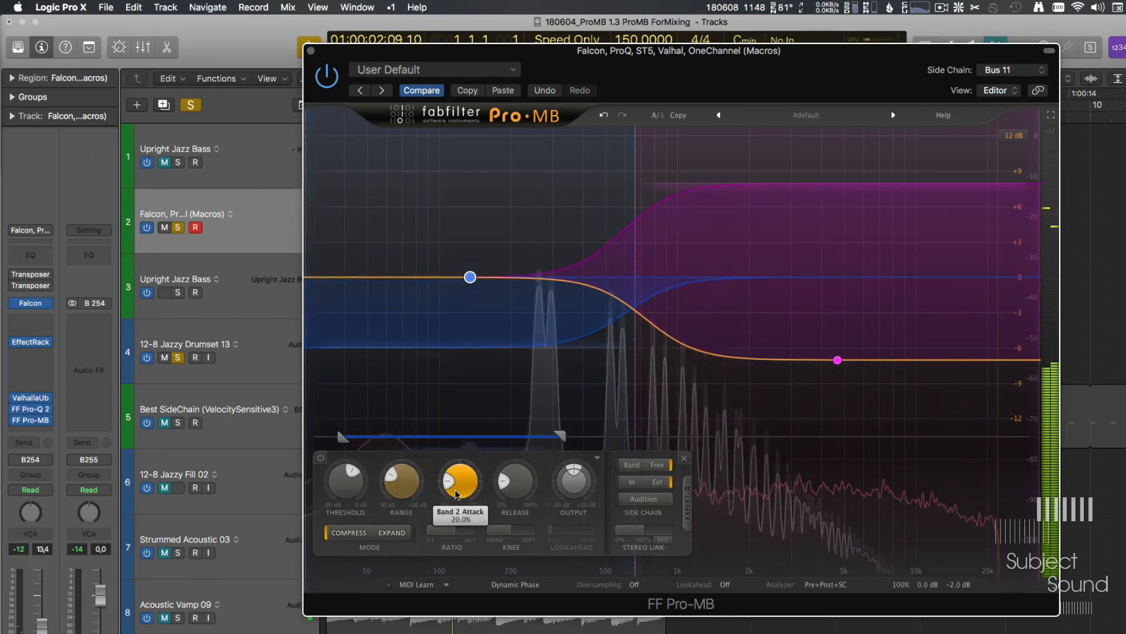
{"action": "left_click_drag", "start_coordinate": [467, 490], "coordinate": [472, 512]}
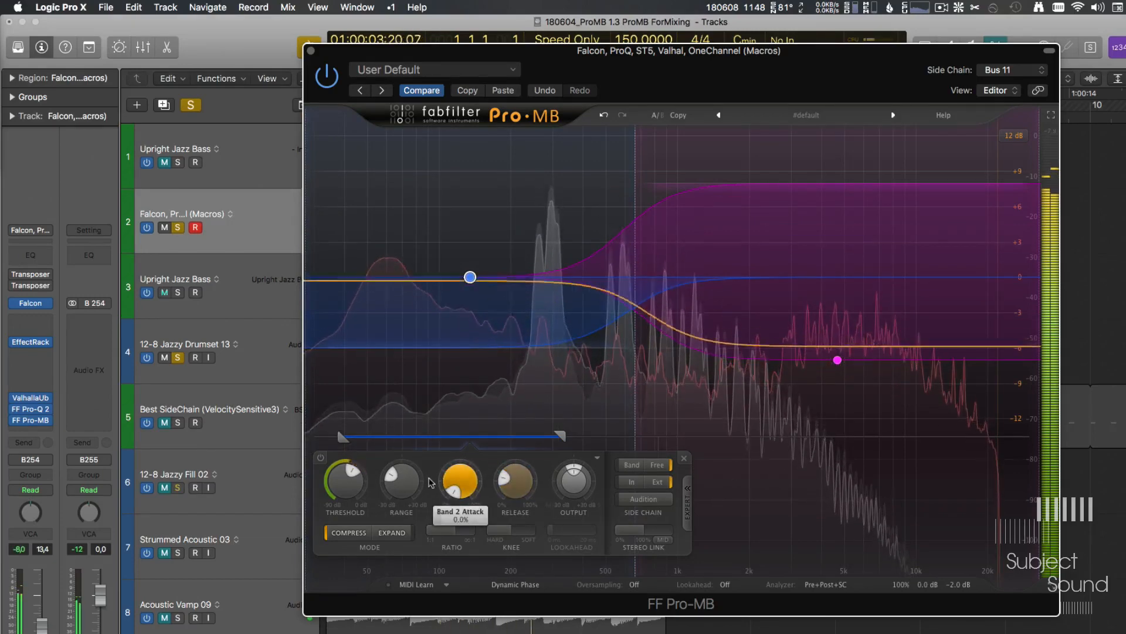
{"action": "left_click_drag", "start_coordinate": [401, 482], "coordinate": [413, 507]}
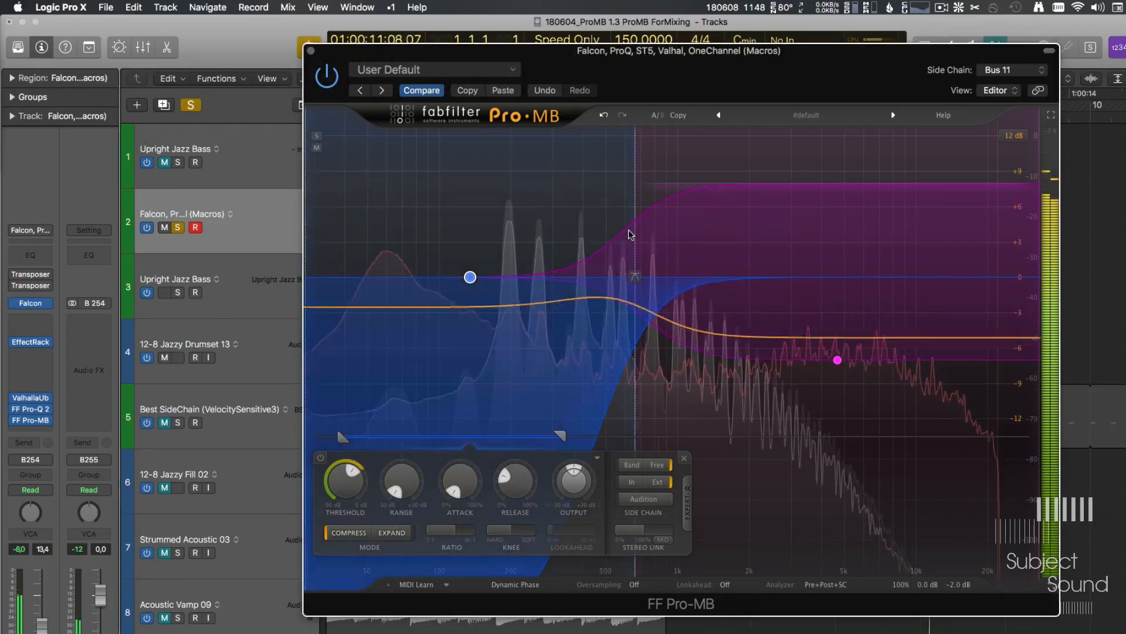
- Fine-tune band 2's release, ratio, threshold and 7 dB knee, and settle its crossover with band 1 at about 320 Hz
{"action": "left_click_drag", "start_coordinate": [629, 235], "coordinate": [715, 250]}
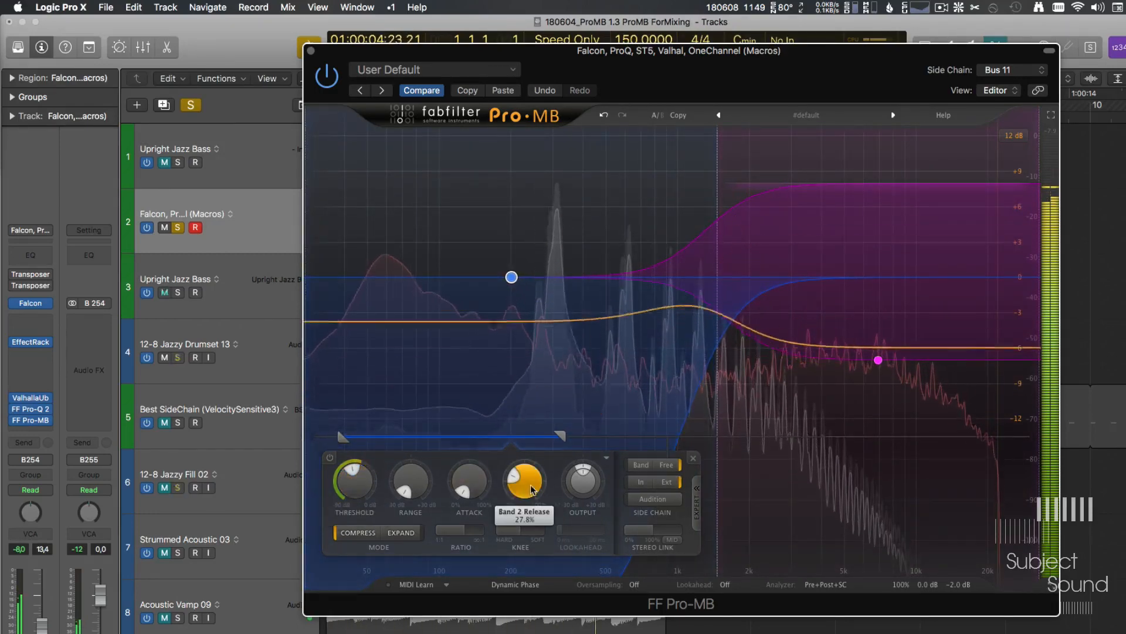
{"action": "mouse_move", "coordinate": [525, 486]}
{"action": "left_mouse_down"}
{"action": "mouse_move", "coordinate": [524, 502]}
{"action": "mouse_move", "coordinate": [468, 470]}
{"action": "mouse_move", "coordinate": [516, 478]}
{"action": "mouse_move", "coordinate": [516, 465]}
{"action": "mouse_move", "coordinate": [536, 504]}
{"action": "left_mouse_up"}
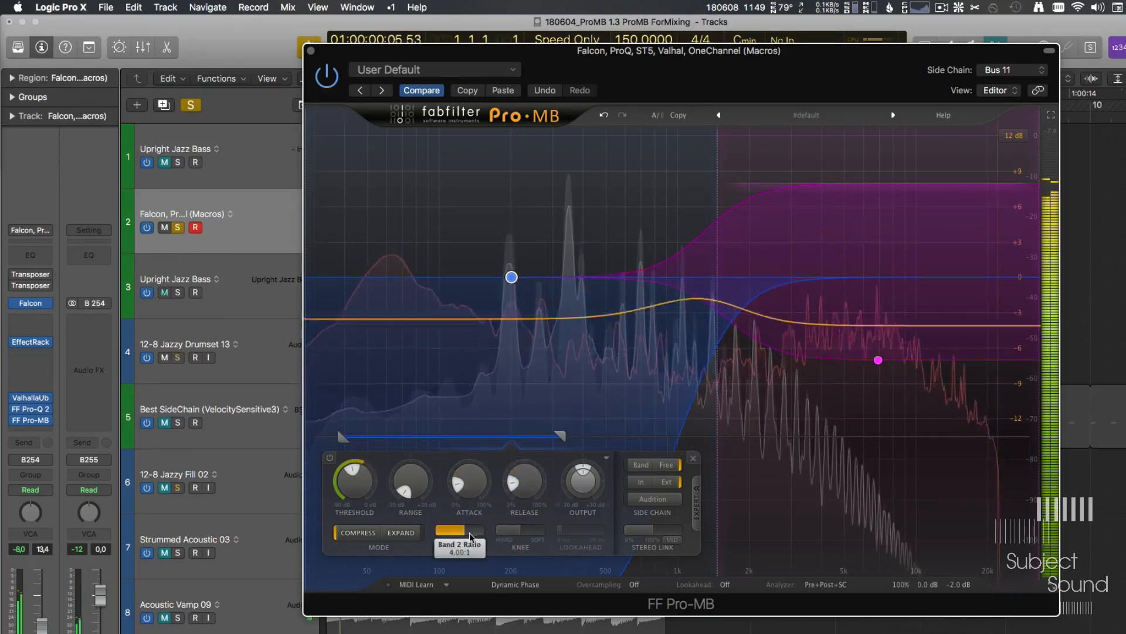
{"action": "mouse_move", "coordinate": [470, 531]}
{"action": "left_mouse_down"}
{"action": "mouse_move", "coordinate": [534, 544]}
{"action": "mouse_move", "coordinate": [461, 539]}
{"action": "left_mouse_up"}
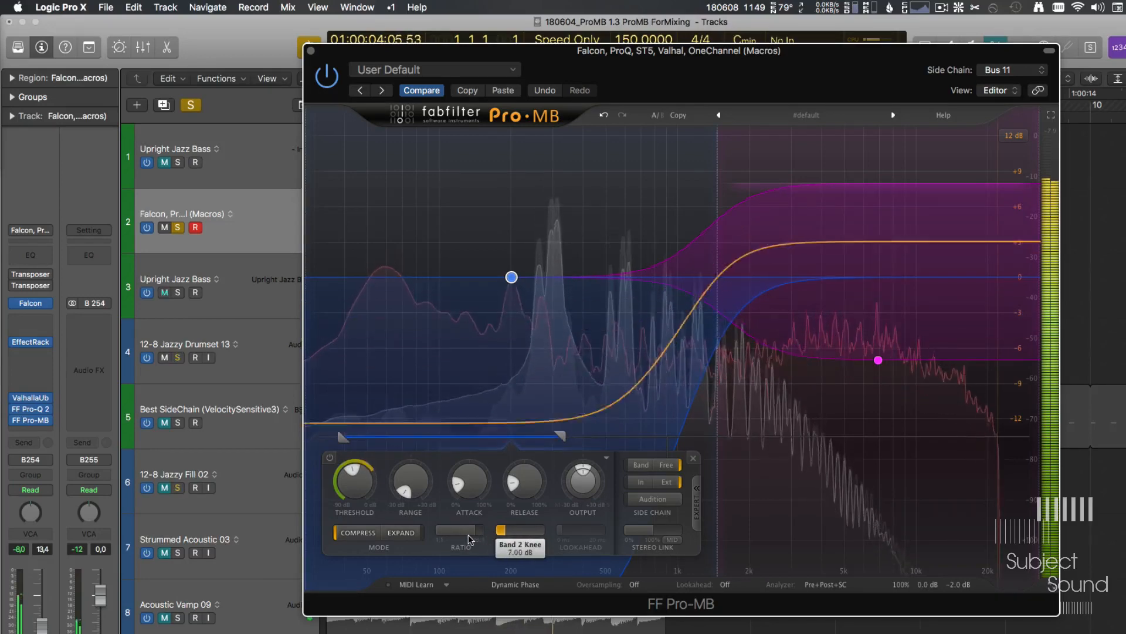
{"action": "mouse_move", "coordinate": [354, 480]}
{"action": "left_mouse_down"}
{"action": "mouse_move", "coordinate": [359, 457]}
{"action": "mouse_move", "coordinate": [359, 481]}
{"action": "mouse_move", "coordinate": [372, 480]}
{"action": "left_mouse_up"}
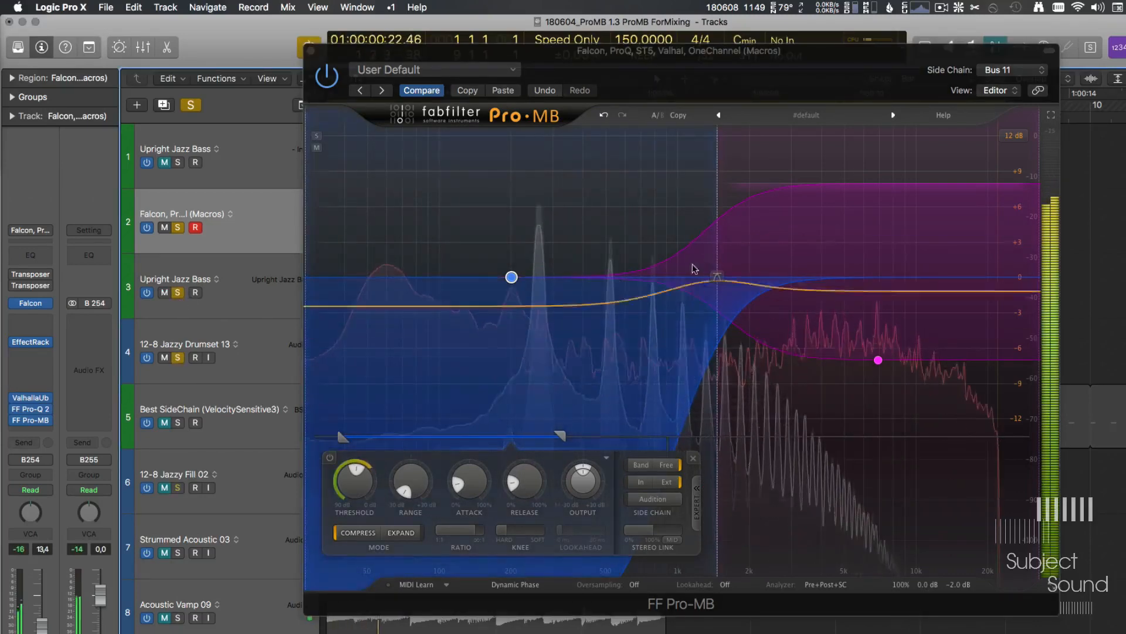
{"action": "left_click_drag", "start_coordinate": [704, 245], "coordinate": [545, 238]}
- Insert a second FF Pro-MB on the soloed Upright Jazz Bass track, track 3
{"action": "left_click", "coordinate": [257, 289]}
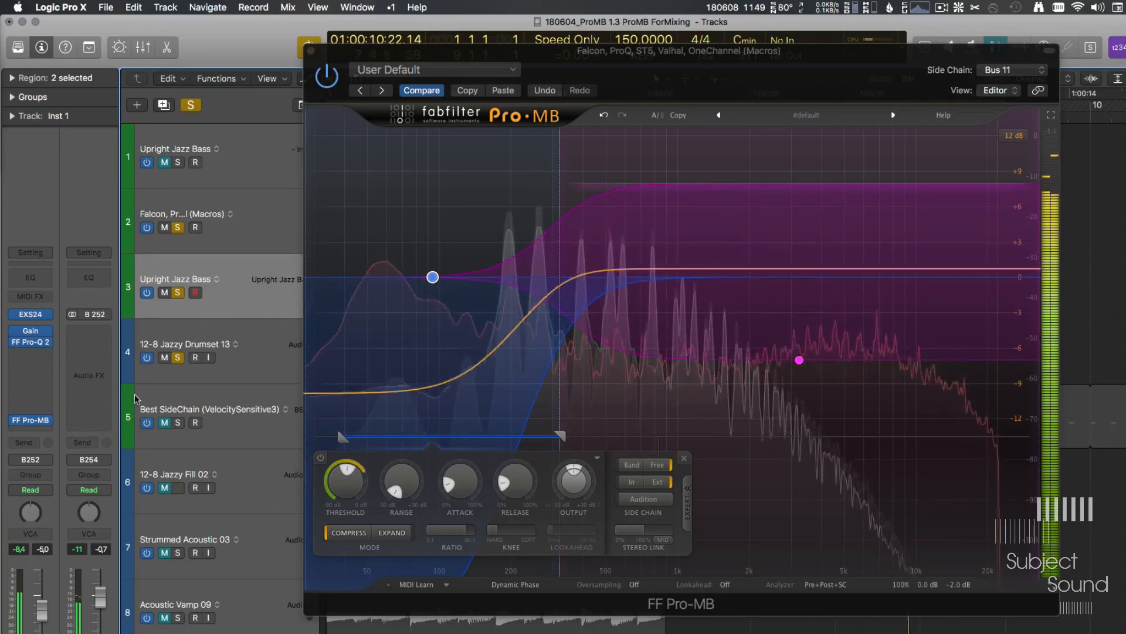
{"action": "left_click", "coordinate": [35, 428]}
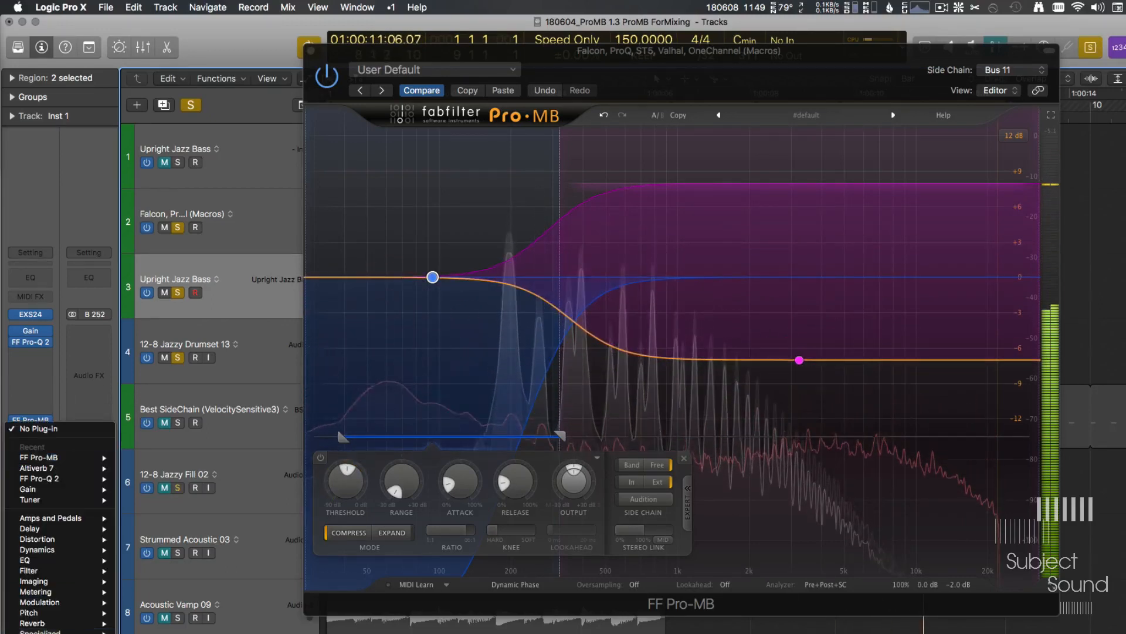
{"action": "mouse_move", "coordinate": [63, 633]}
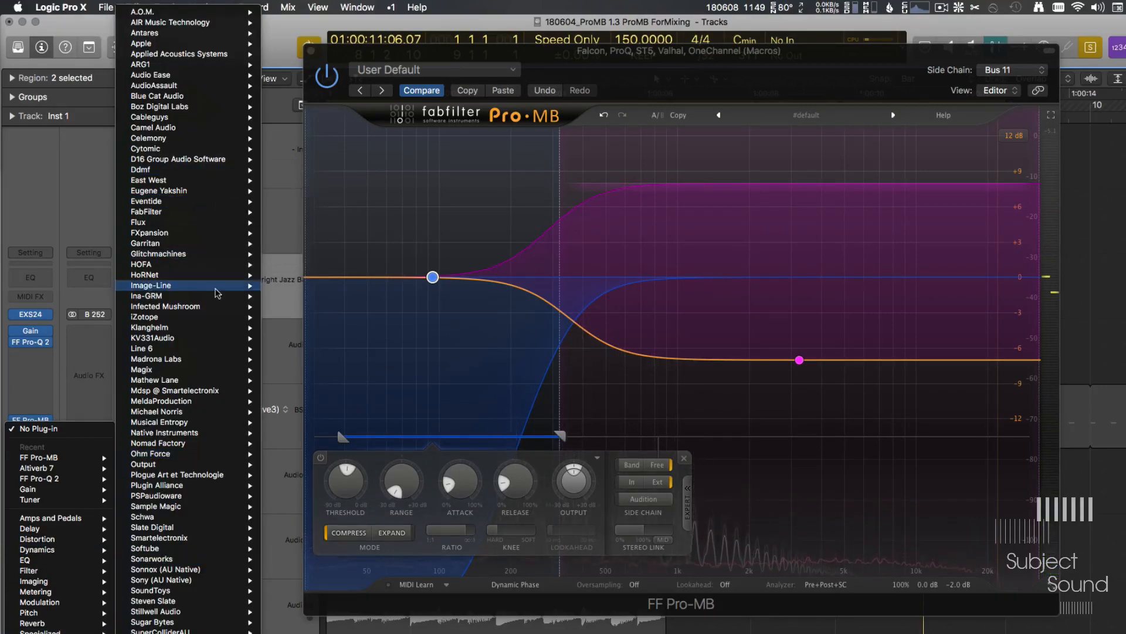
{"action": "mouse_move", "coordinate": [89, 552]}
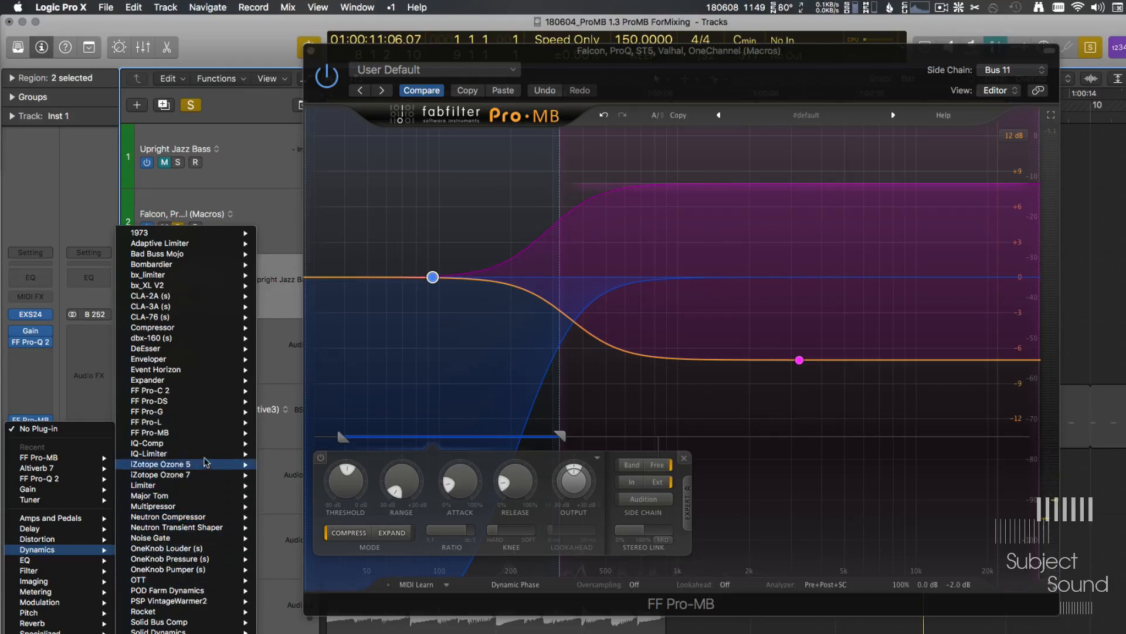
{"action": "mouse_move", "coordinate": [235, 432]}
{"action": "left_click", "coordinate": [297, 434]}
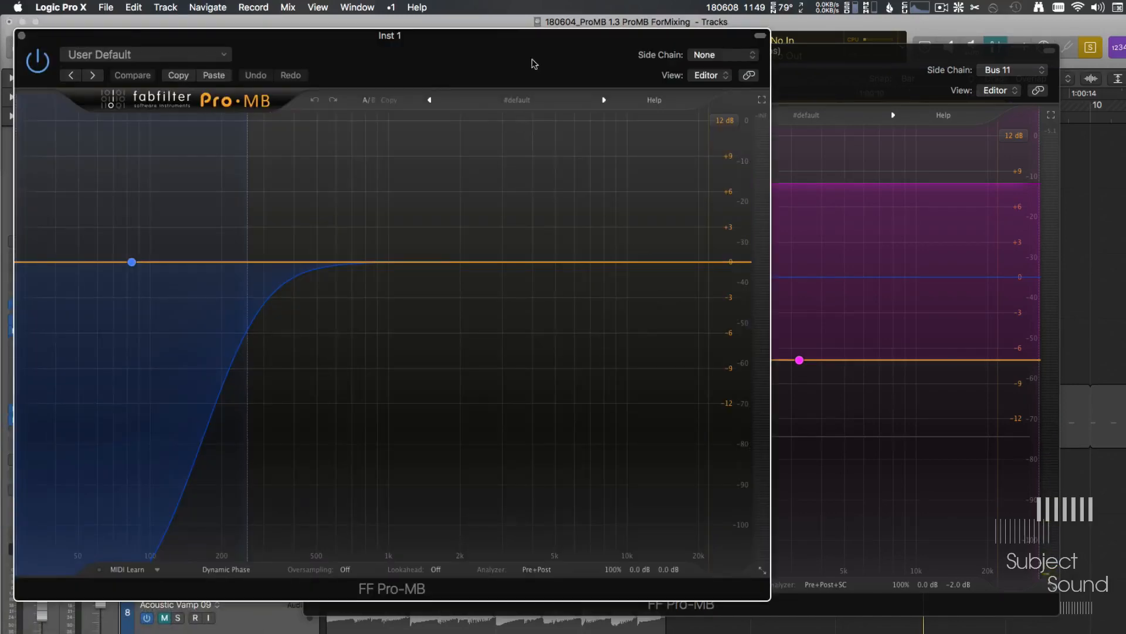
- Close the Falcon track's Pro-MB window and reposition the bass track's Pro-MB window
{"action": "left_click_drag", "start_coordinate": [533, 60], "coordinate": [933, 115]}
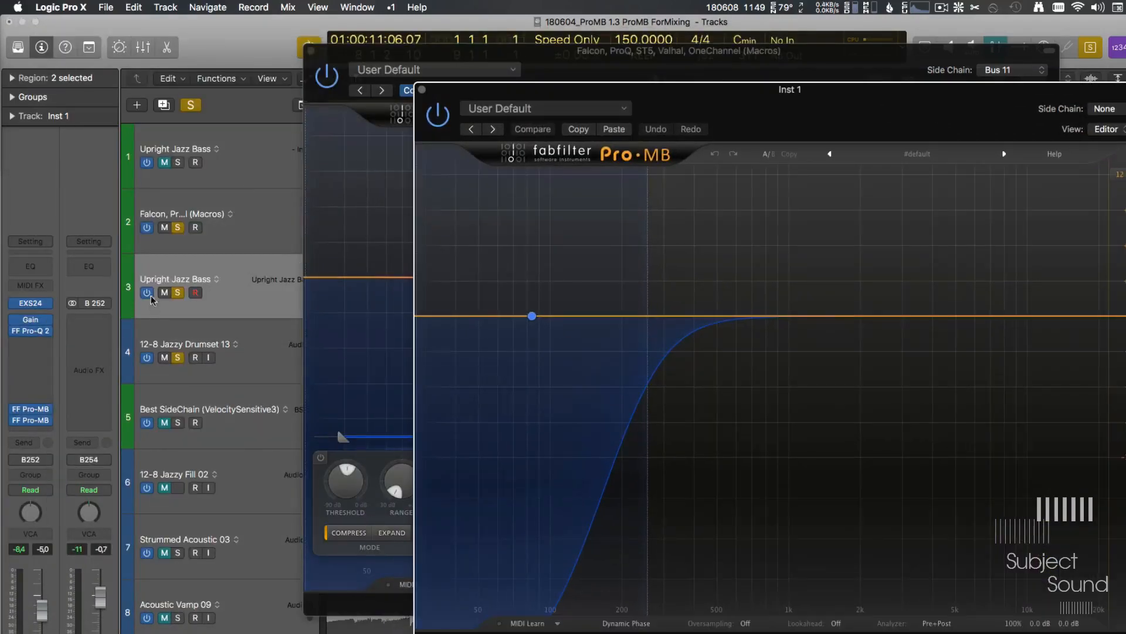
{"action": "left_click", "coordinate": [311, 51]}
{"action": "left_click_drag", "start_coordinate": [838, 116], "coordinate": [679, 70]}
- Stretch the bass Pro-MB's band over the whole spectrum and set its side chain to Free, reaching up to 30000 Hz
{"action": "key", "text": "space"}
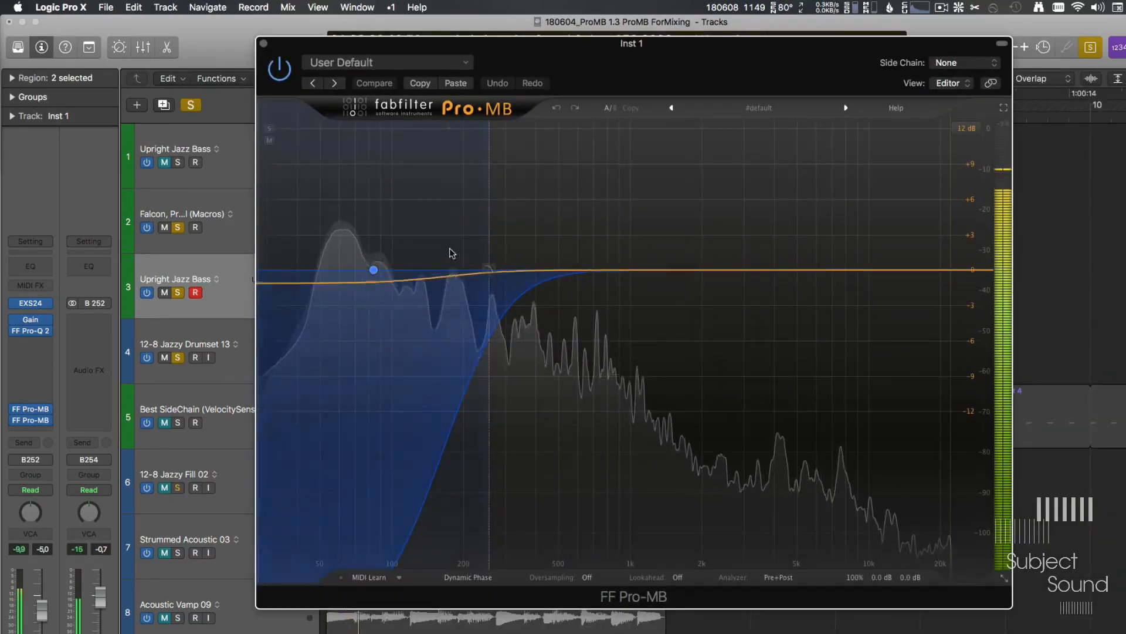
{"action": "left_click_drag", "start_coordinate": [487, 252], "coordinate": [975, 271]}
{"action": "key", "text": "space"}
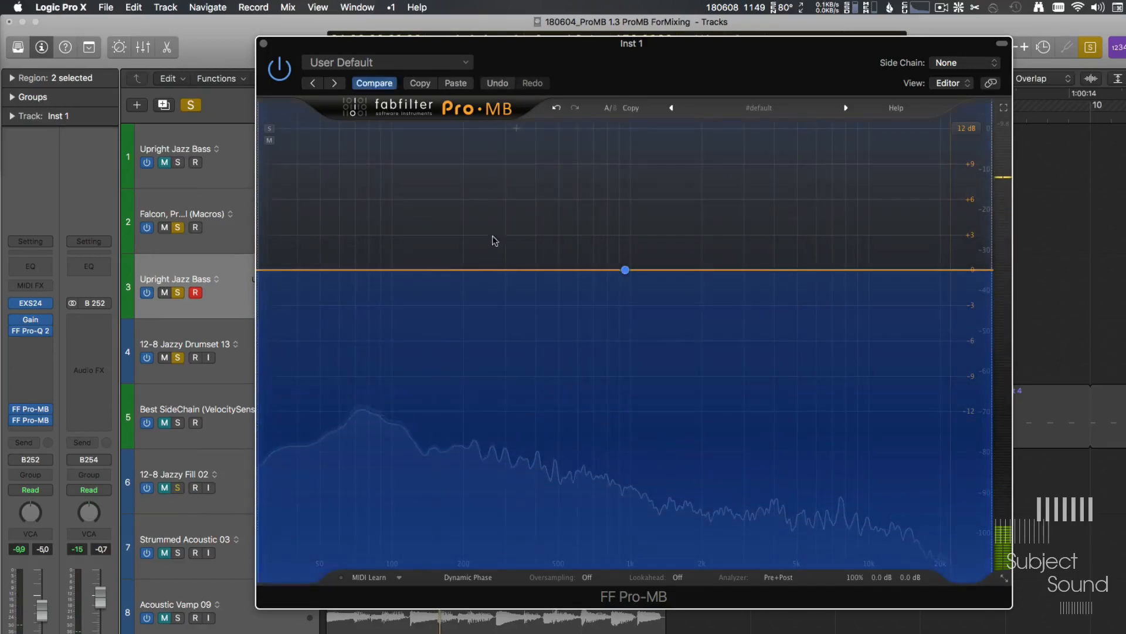
{"action": "left_click", "coordinate": [625, 270]}
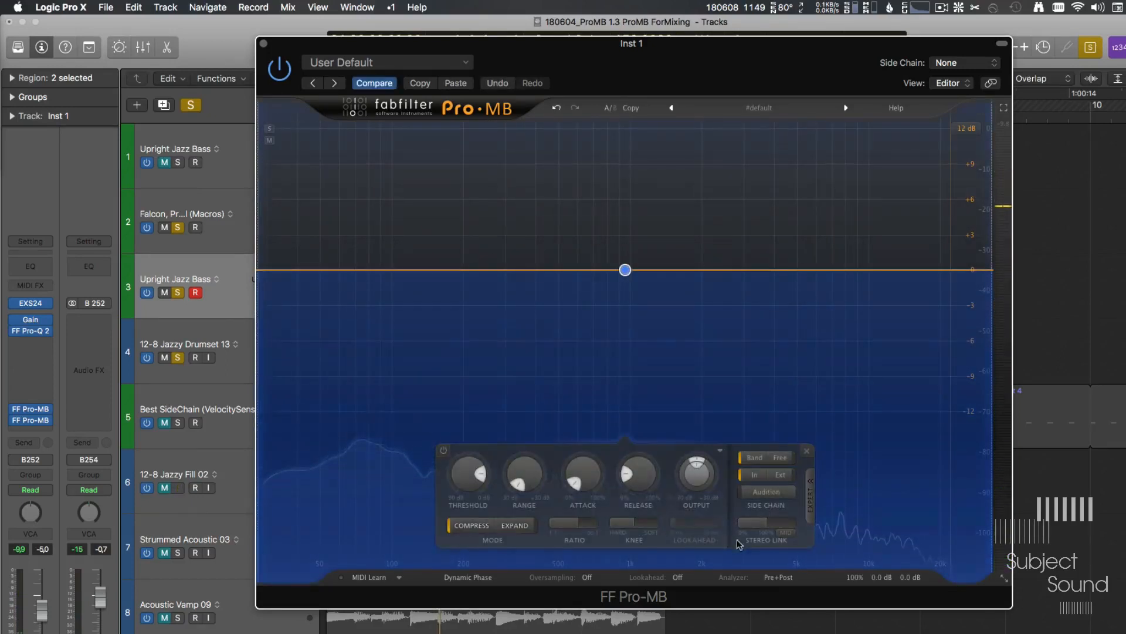
{"action": "left_click", "coordinate": [781, 458]}
{"action": "left_click_drag", "start_coordinate": [747, 432], "coordinate": [983, 429]}
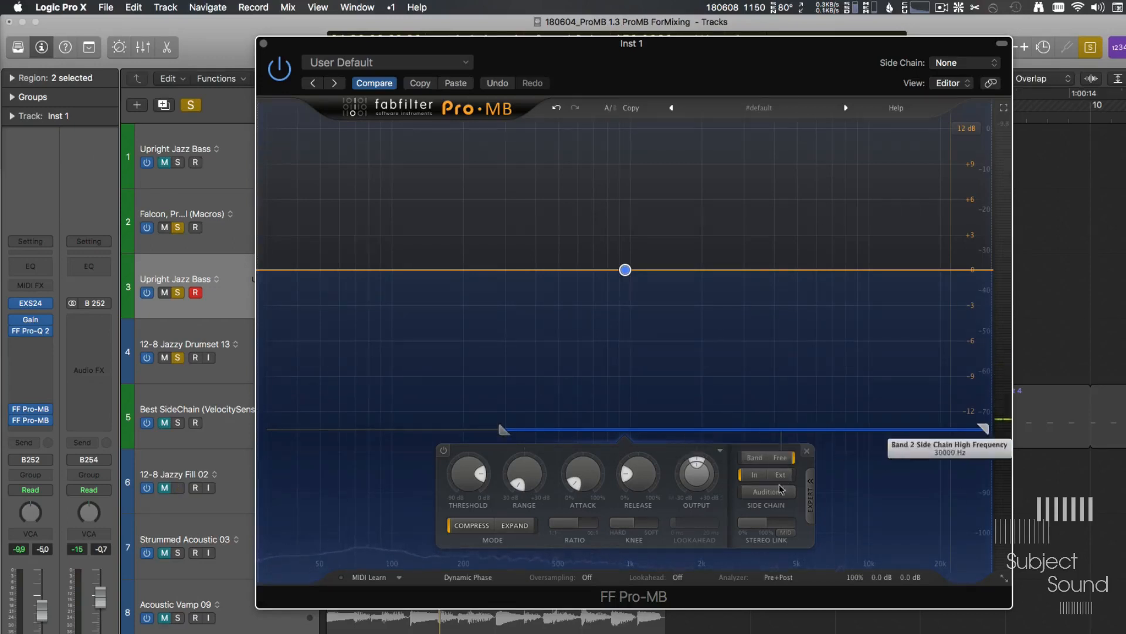
- During playback, set band 2's attack to about 4%, switch it to Expand and set its threshold to about -18 dB
{"action": "key", "text": "space"}
{"action": "left_click_drag", "start_coordinate": [469, 468], "coordinate": [469, 477]}
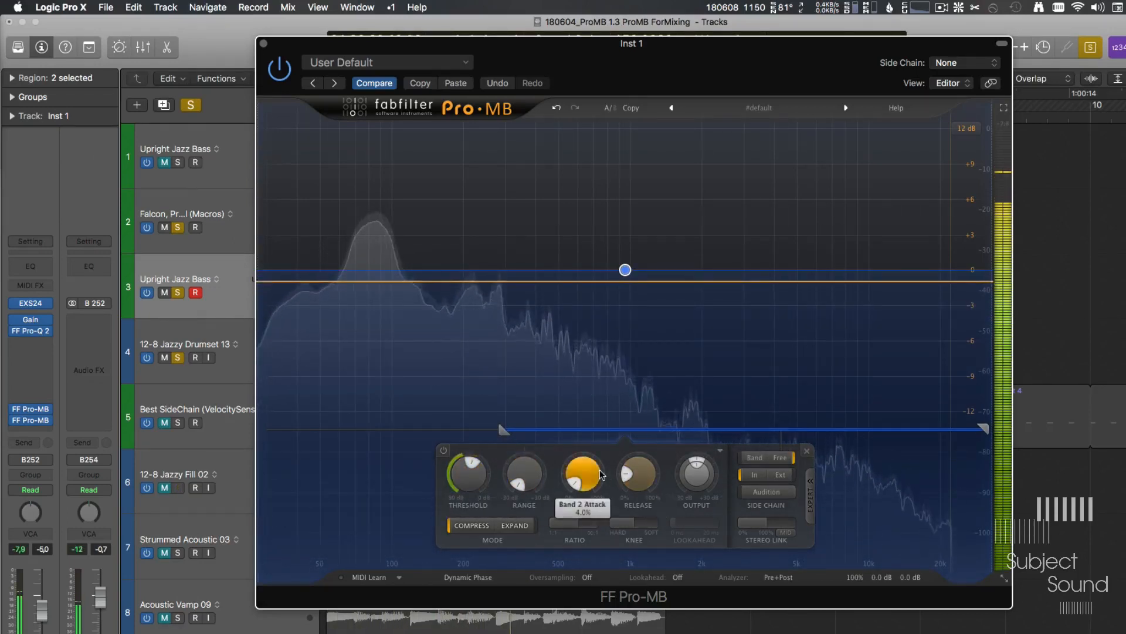
{"action": "left_click", "coordinate": [518, 528]}
{"action": "left_click_drag", "start_coordinate": [465, 478], "coordinate": [472, 465]}
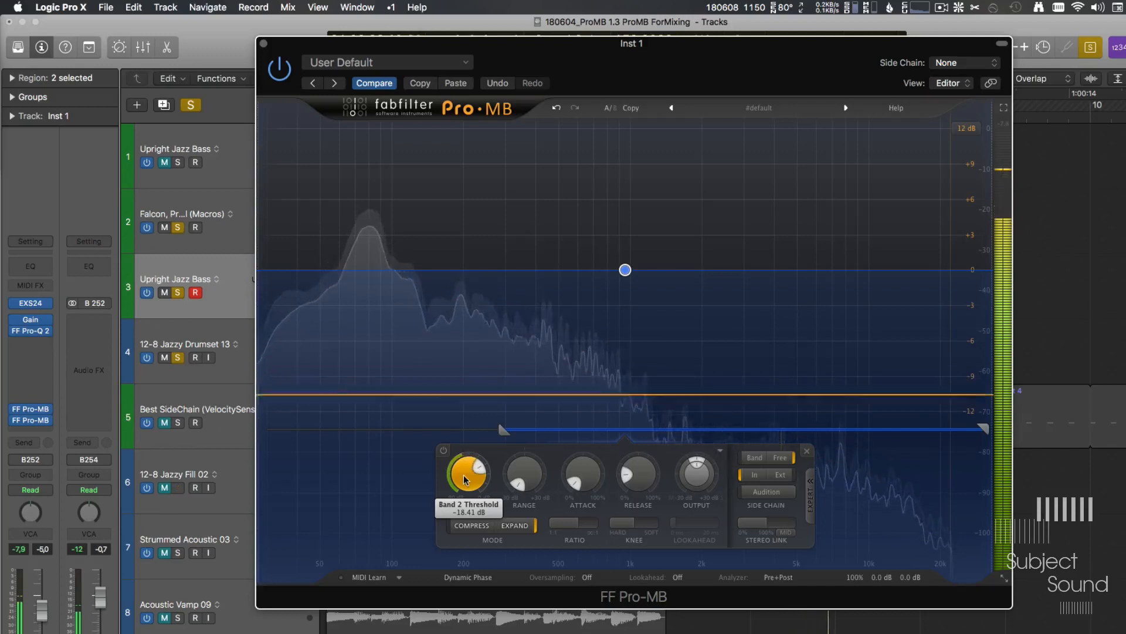
- Increase band 2's ratio, lower its threshold to about -23 dB and harden its knee during playback
{"action": "left_click_drag", "start_coordinate": [570, 522], "coordinate": [620, 523]}
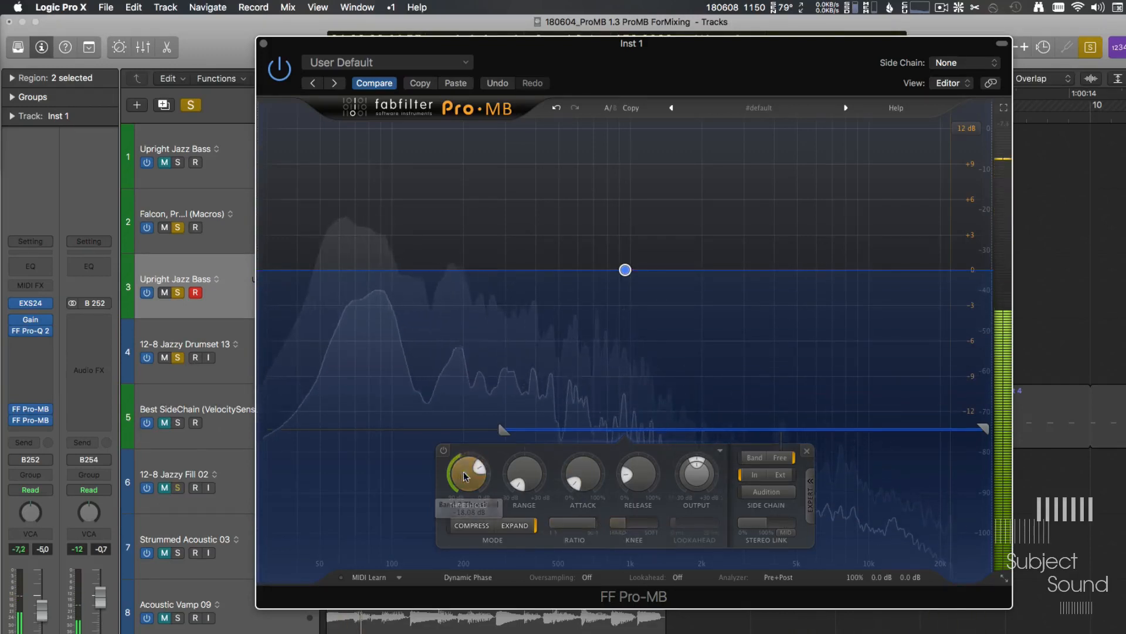
{"action": "left_click_drag", "start_coordinate": [465, 475], "coordinate": [456, 578]}
{"action": "left_click_drag", "start_coordinate": [625, 525], "coordinate": [623, 525]}
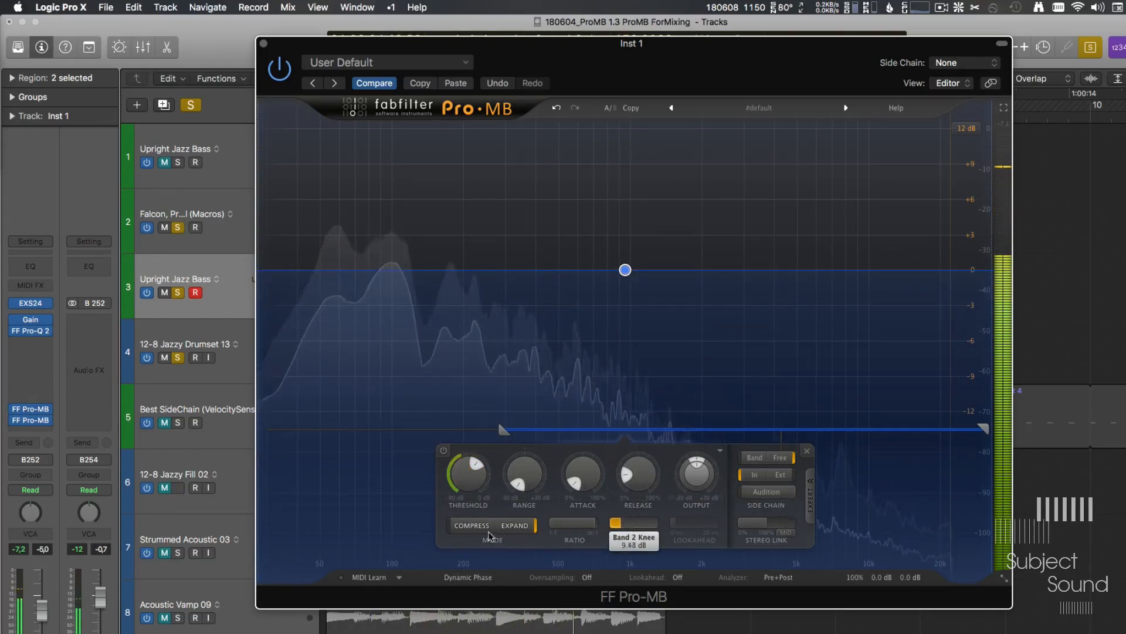
{"action": "key", "text": "space"}
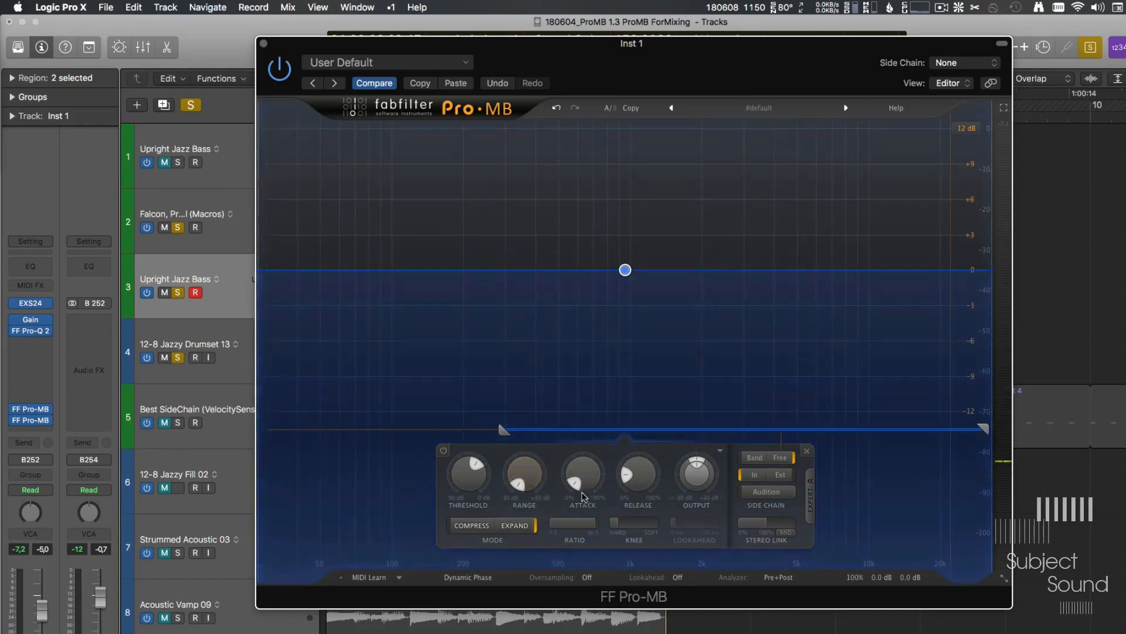
- Set band 2's knee to 24 dB and switch the band back to Compress
{"action": "mouse_move", "coordinate": [639, 526]}
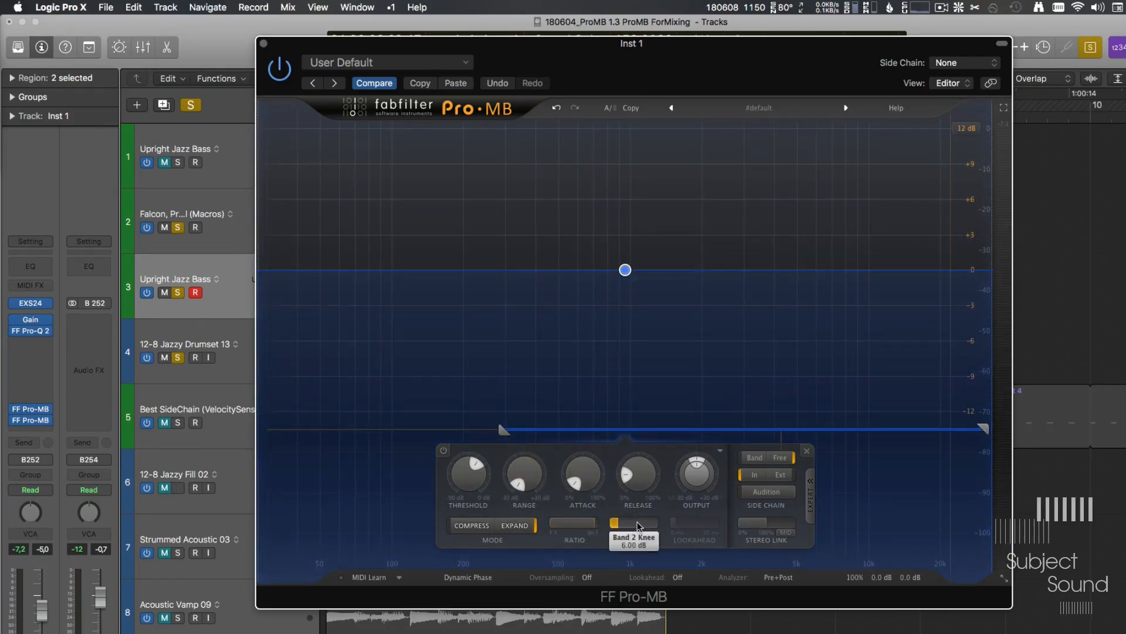
{"action": "double_click", "coordinate": [638, 526]}
{"action": "type", "text": "24"}
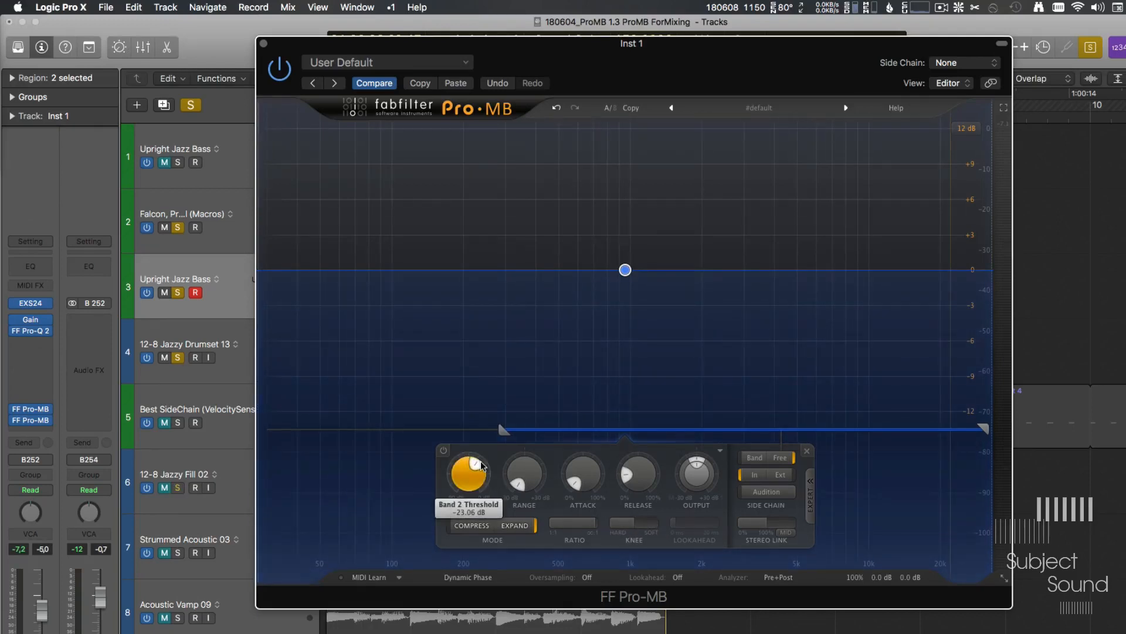
{"action": "mouse_move", "coordinate": [467, 474]}
{"action": "mouse_move", "coordinate": [686, 532]}
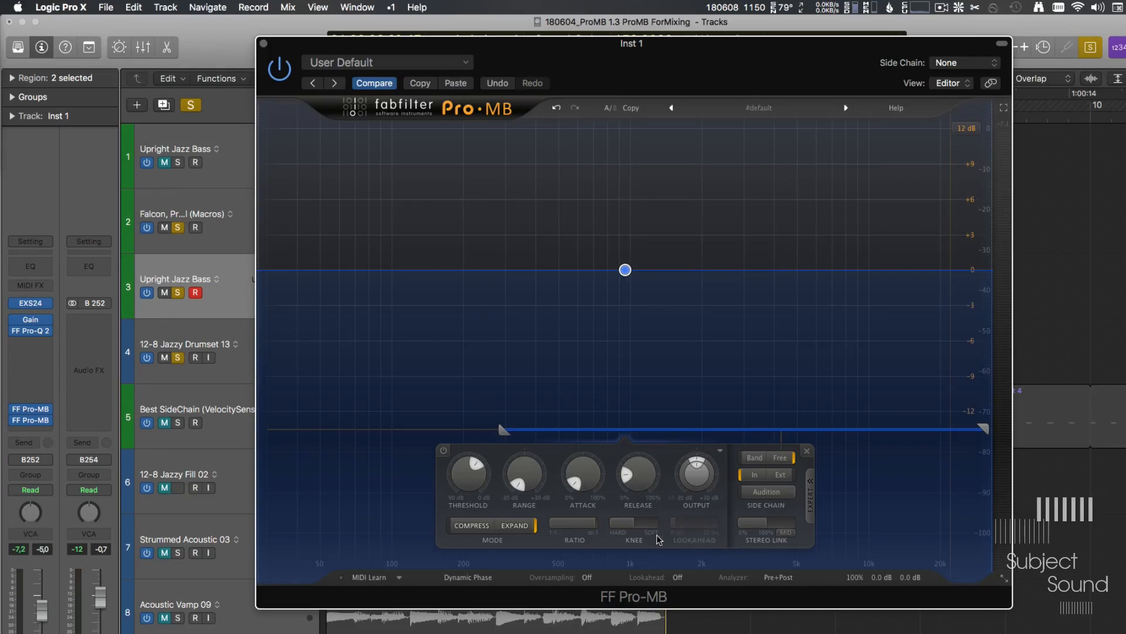
{"action": "left_click", "coordinate": [512, 525]}
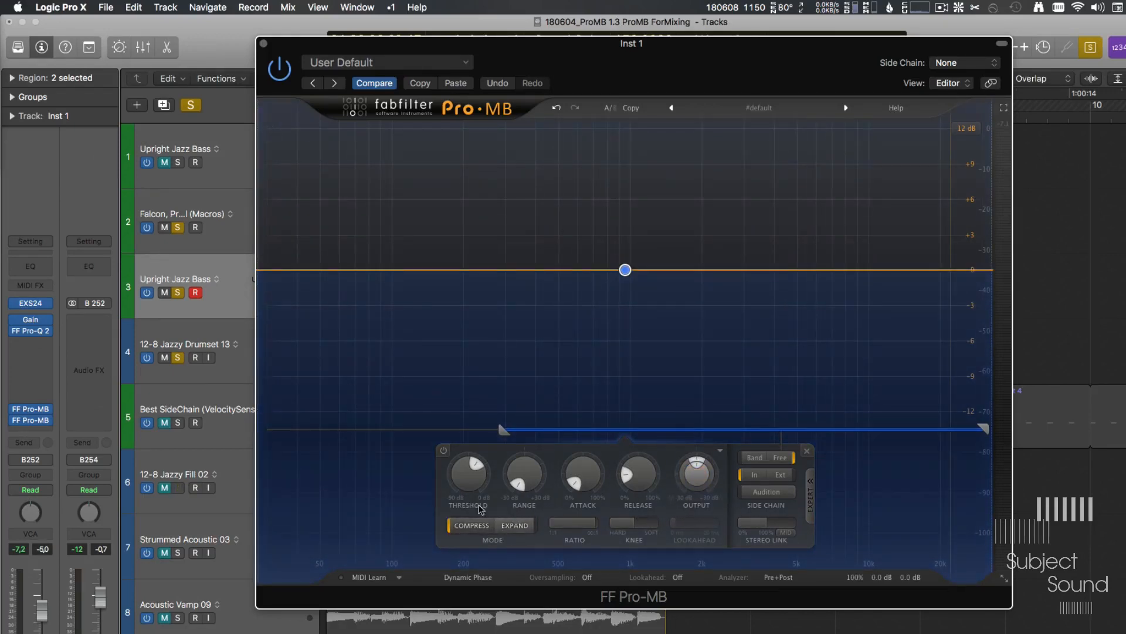
{"action": "mouse_move", "coordinate": [462, 471]}
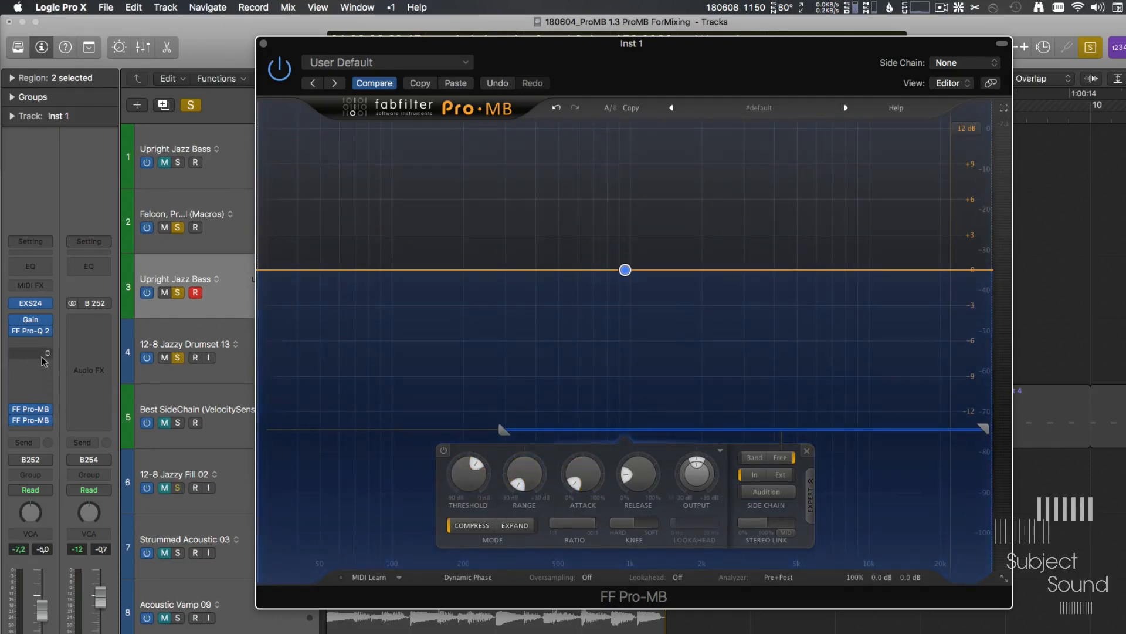
- Insert an FF Pro-Q 2 EQ in an empty effect slot of the selected Upright Jazz Bass channel and reposition its window
{"action": "left_click", "coordinate": [46, 382]}
{"action": "mouse_move", "coordinate": [59, 504]}
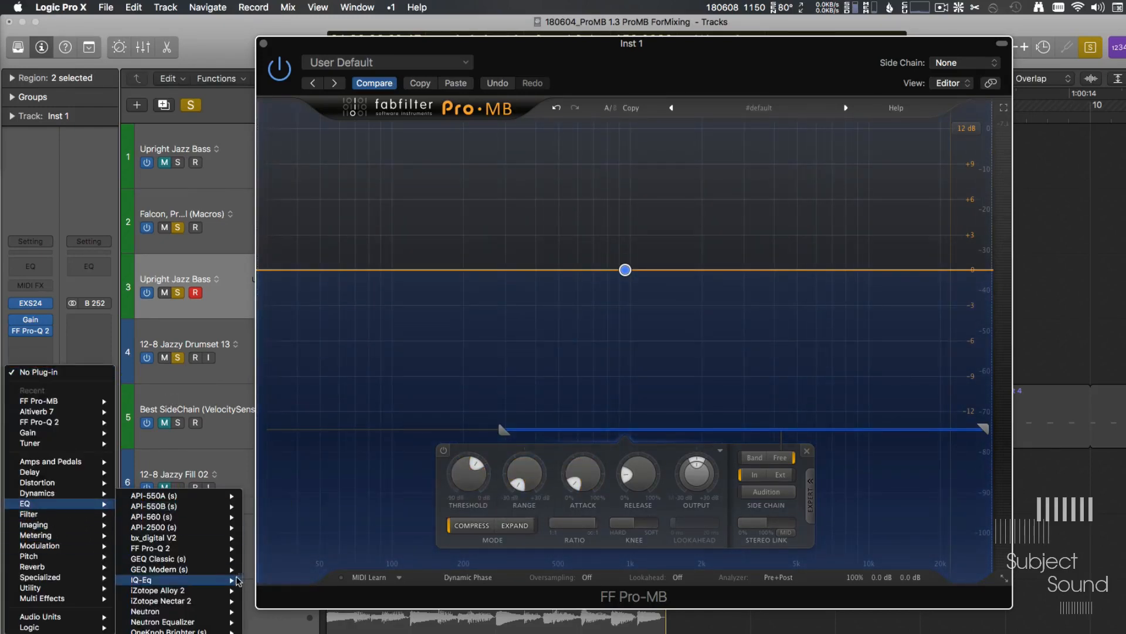
{"action": "mouse_move", "coordinate": [201, 551]}
{"action": "left_click", "coordinate": [274, 550]}
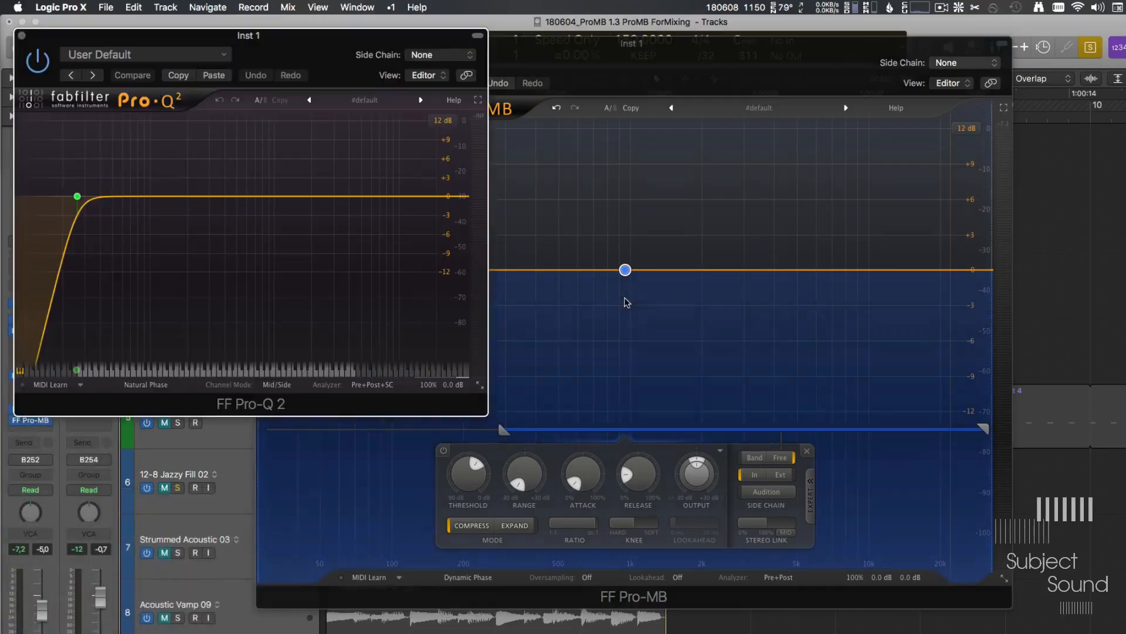
{"action": "left_click_drag", "start_coordinate": [350, 54], "coordinate": [437, 92]}
{"action": "mouse_move", "coordinate": [516, 394]}
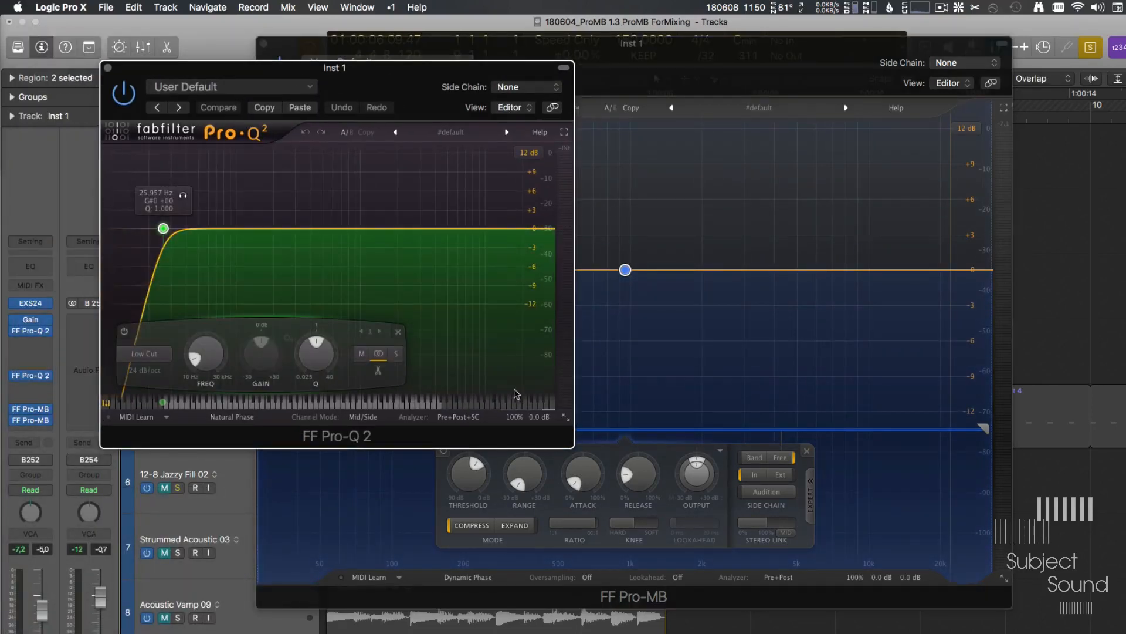
- Delete the default low cut band in the new Pro-Q 2 and enlarge its interface
{"action": "left_click", "coordinate": [398, 330]}
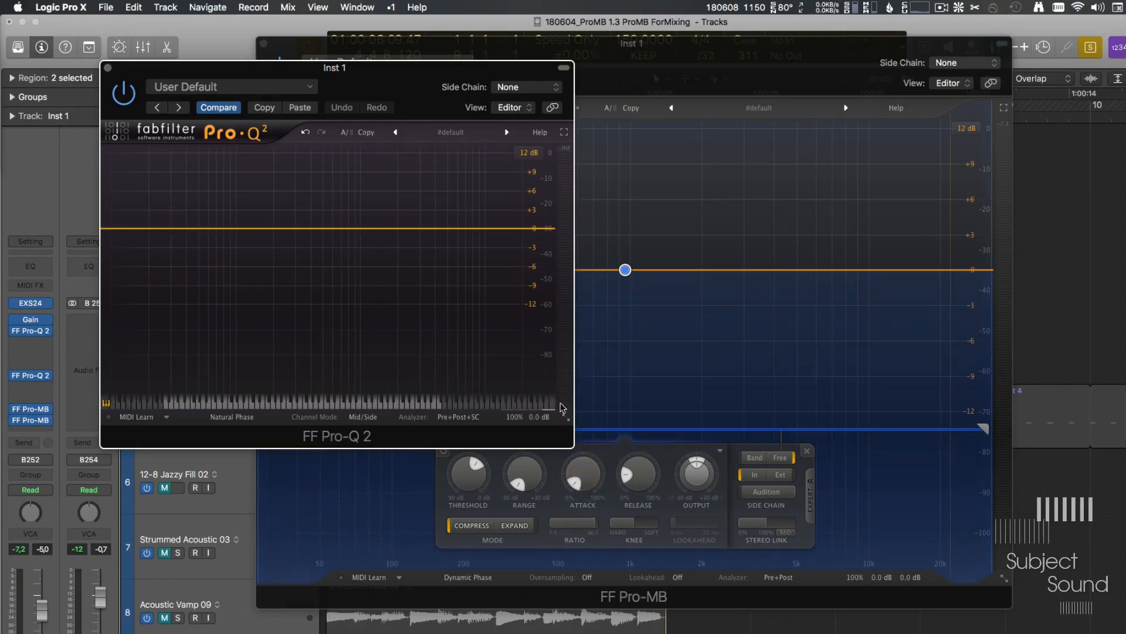
{"action": "left_click", "coordinate": [568, 417]}
{"action": "left_click", "coordinate": [611, 459]}
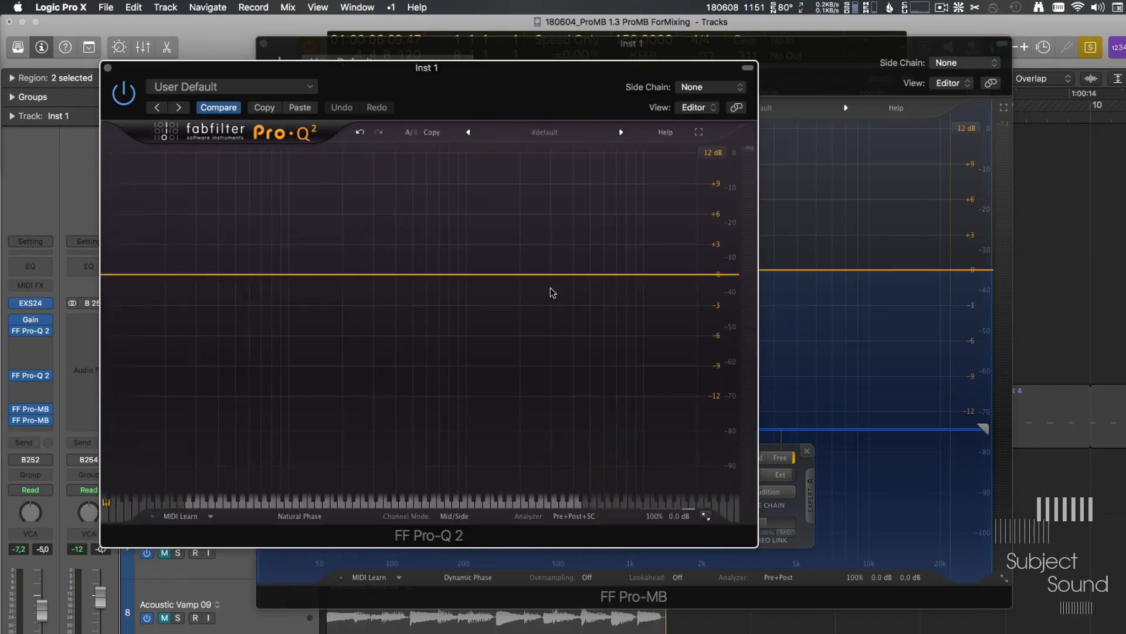
- Add a Pro-Q 2 band at about 735 Hz, change its shape to Low Cut and close the EQ window
{"action": "left_click_drag", "start_coordinate": [448, 276], "coordinate": [442, 290]}
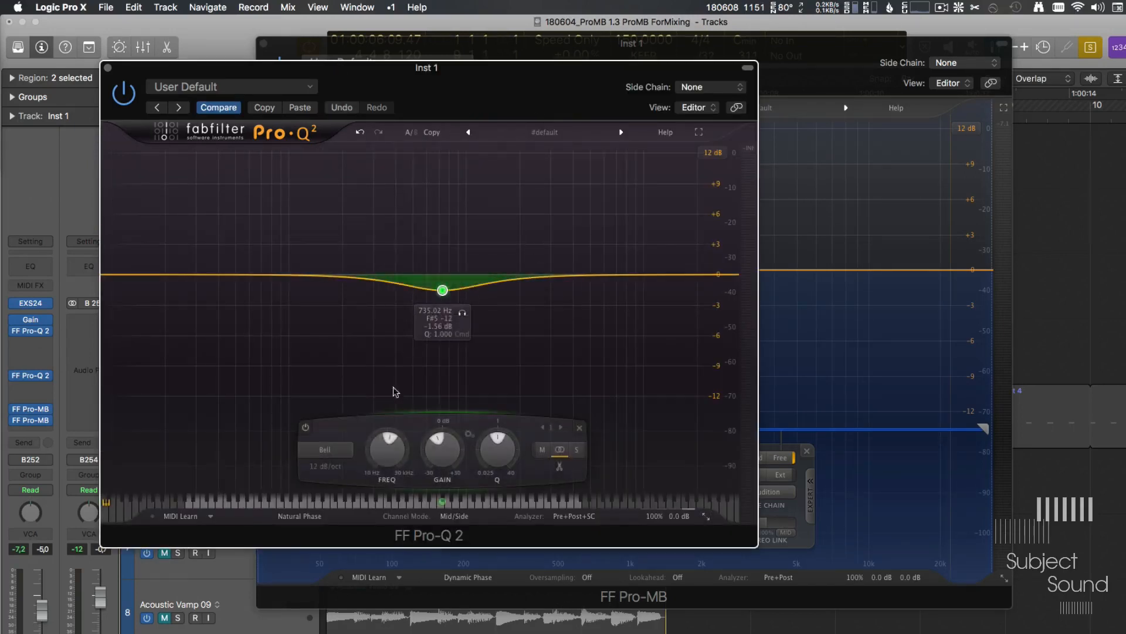
{"action": "left_click", "coordinate": [325, 450]}
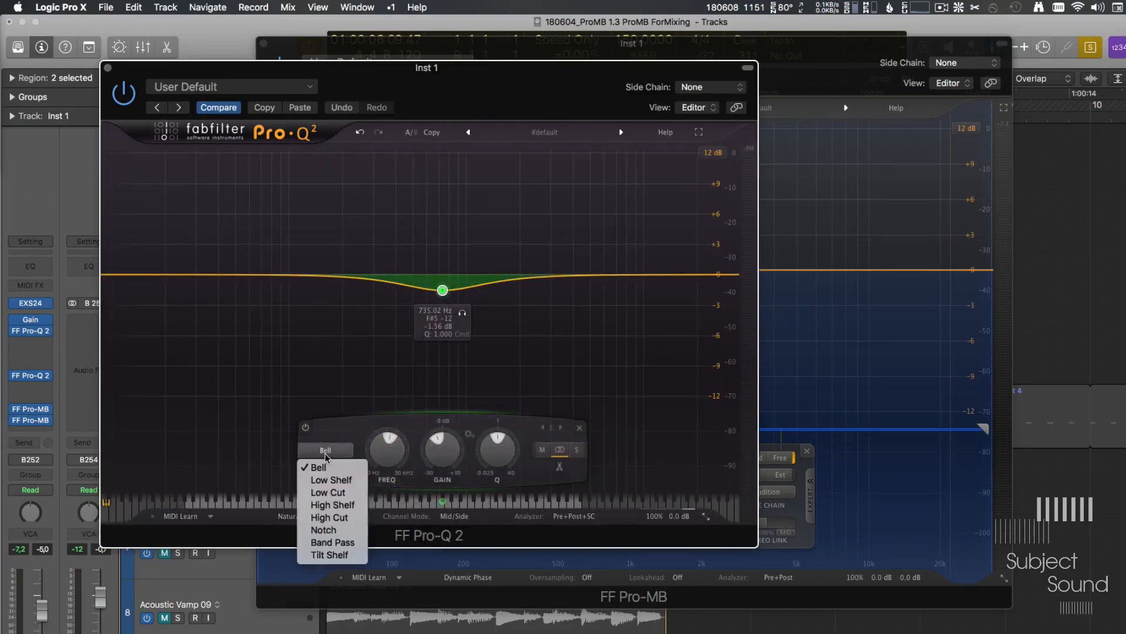
{"action": "left_click", "coordinate": [355, 496]}
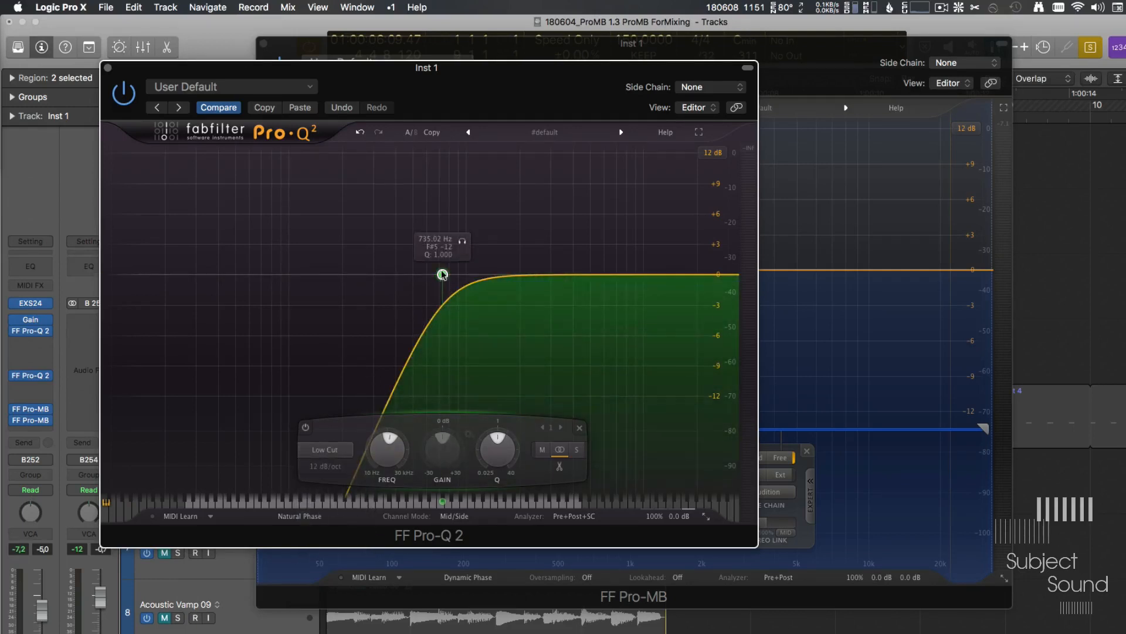
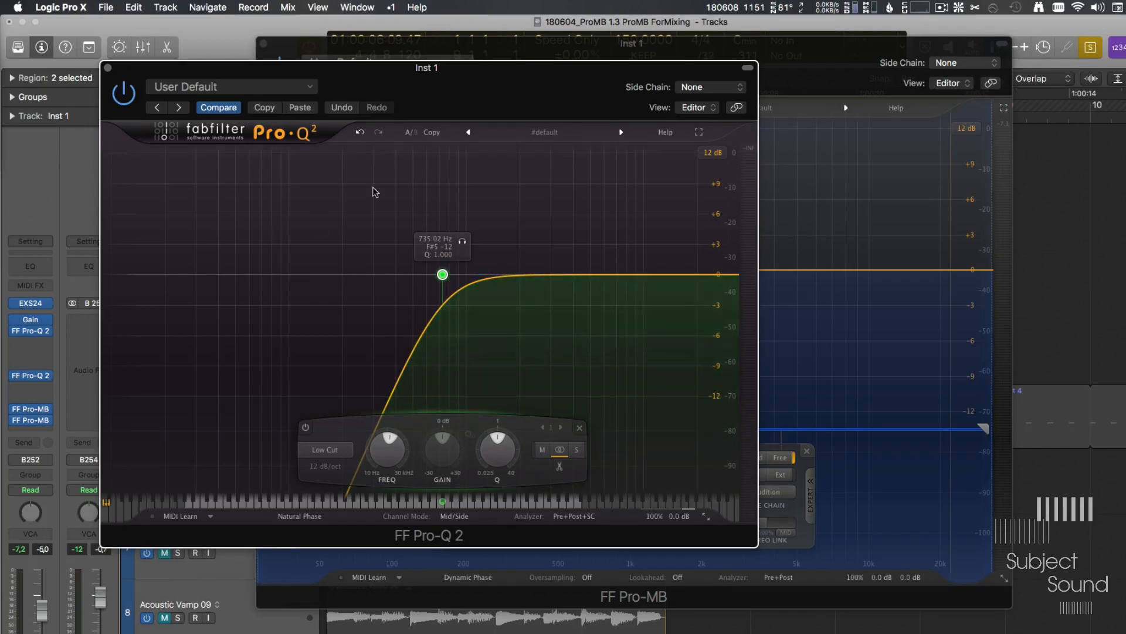
{"action": "left_click", "coordinate": [108, 68]}
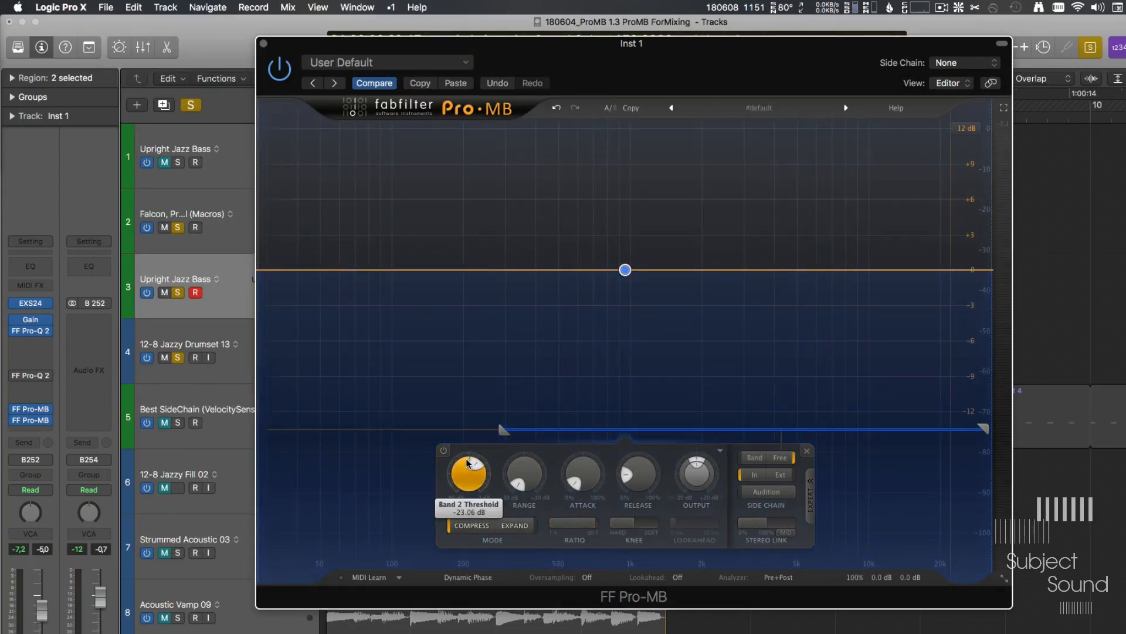
- Switch the bass Pro-MB's band 2 to Expand and raise its threshold to about -21 dB during playback
{"action": "left_click", "coordinate": [530, 524]}
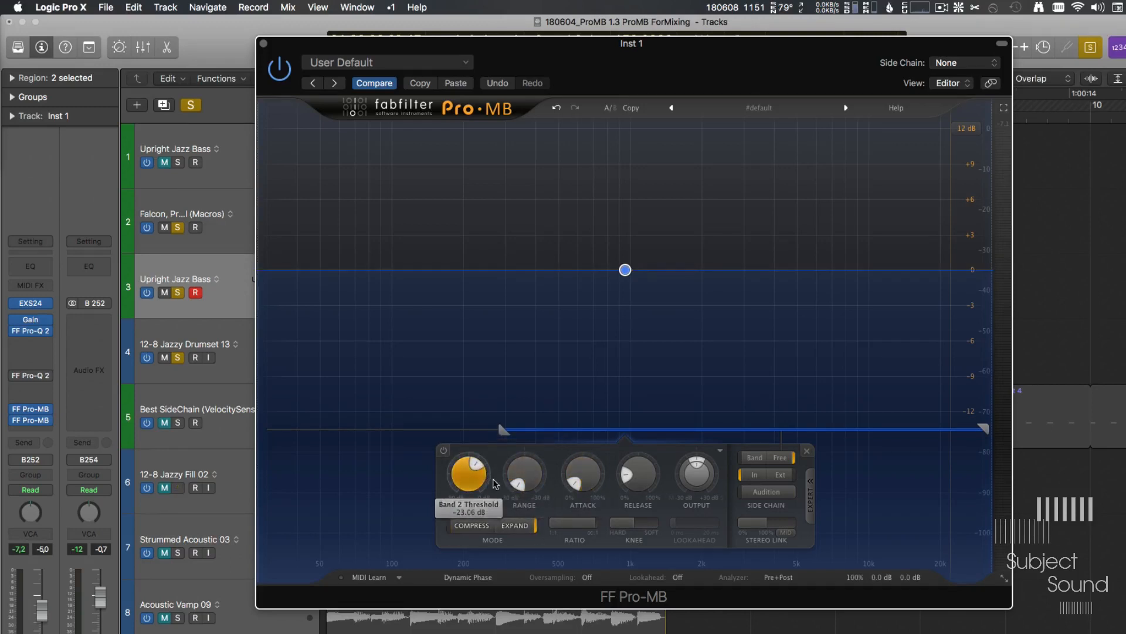
{"action": "key", "text": "space"}
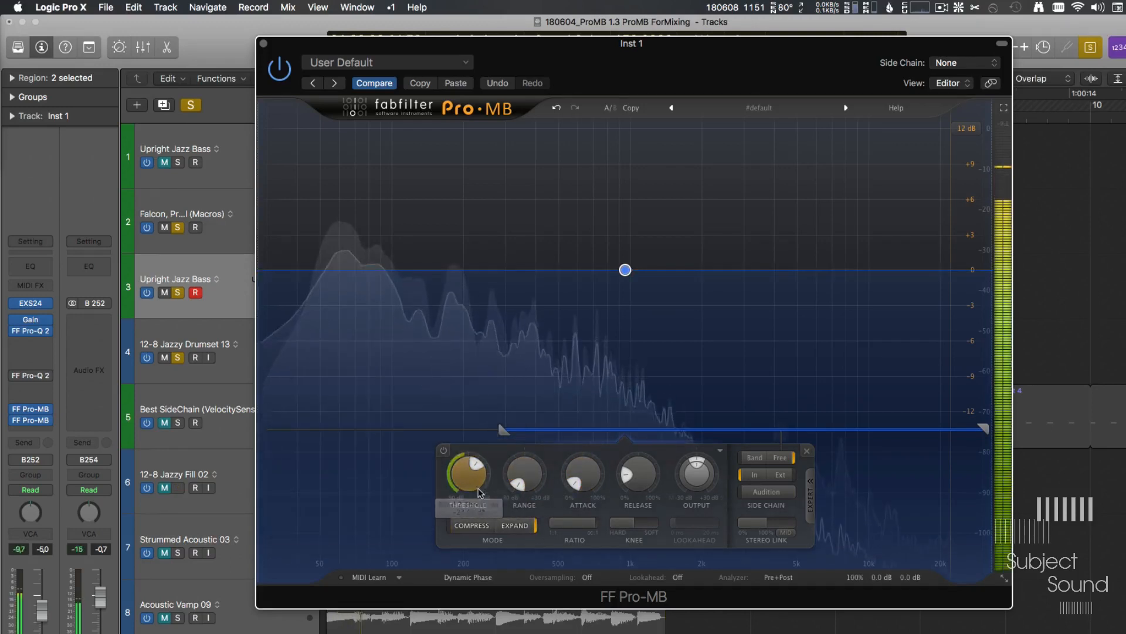
{"action": "left_click_drag", "start_coordinate": [480, 493], "coordinate": [466, 404]}
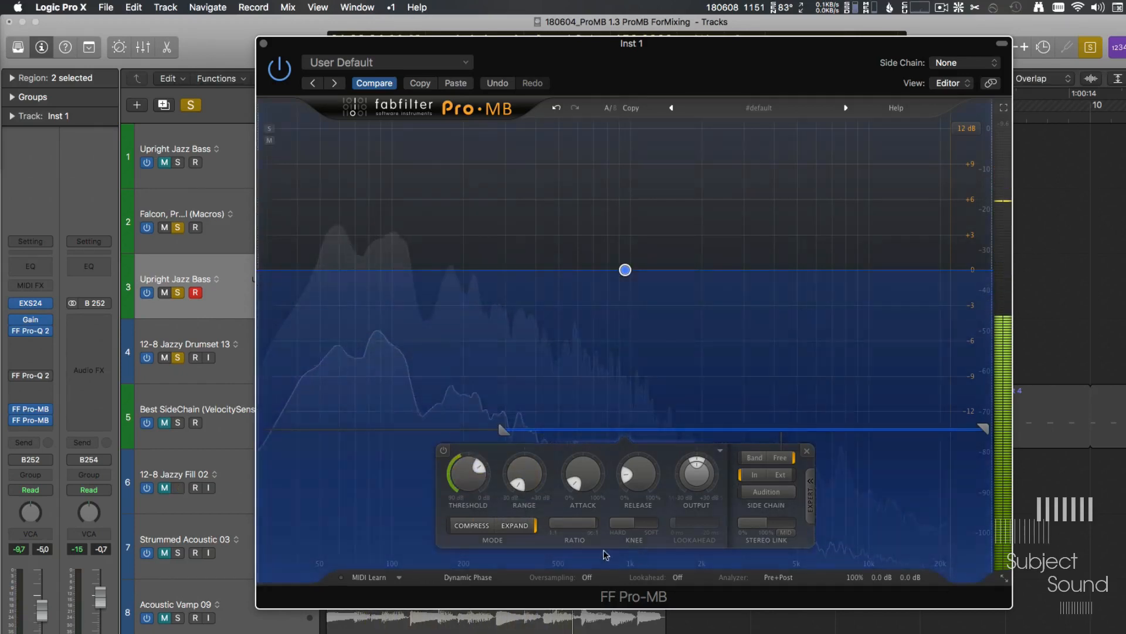
- Compare band 2's softest knee of 48 dB with an almost hard knee of about 0.2 dB during playback
{"action": "left_click_drag", "start_coordinate": [634, 527], "coordinate": [728, 535]}
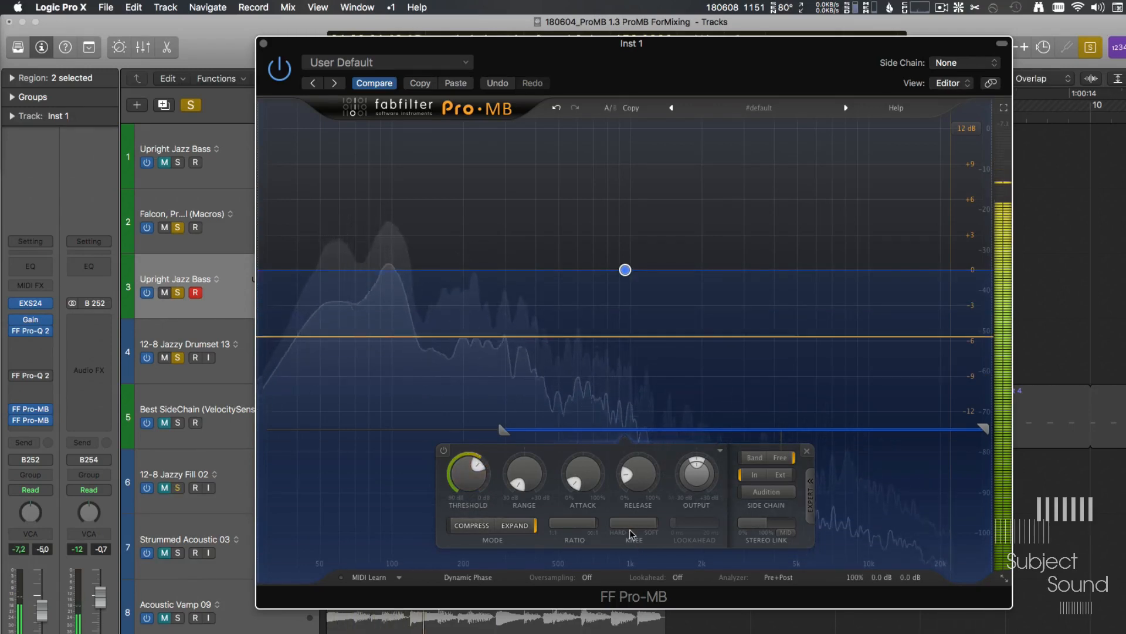
{"action": "left_click_drag", "start_coordinate": [634, 524], "coordinate": [808, 545]}
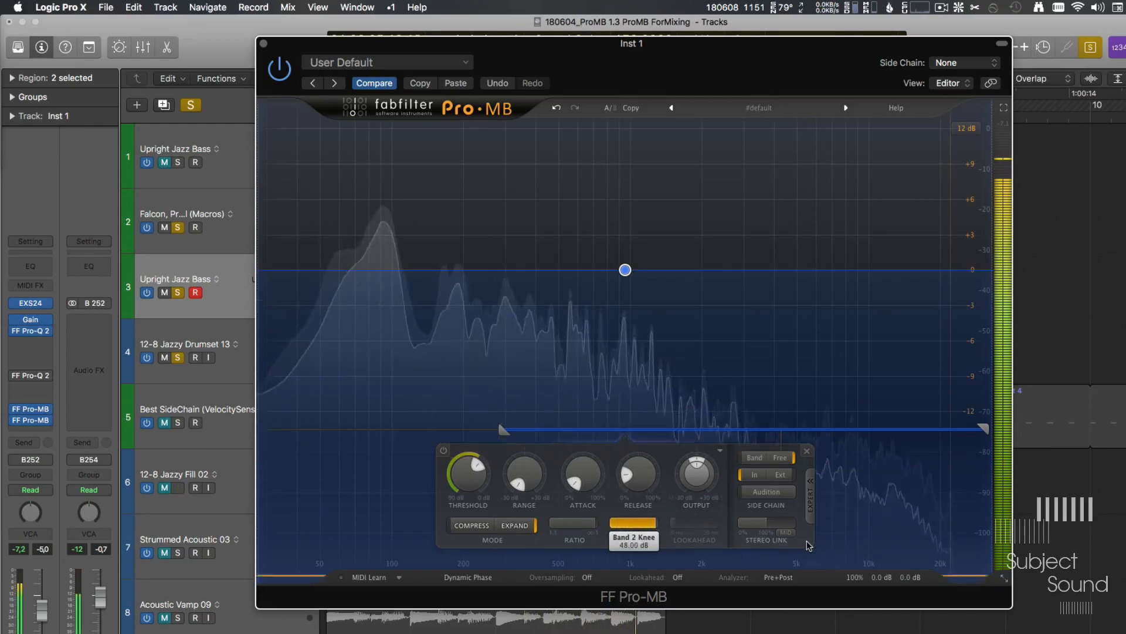
{"action": "left_click_drag", "start_coordinate": [622, 525], "coordinate": [612, 526]}
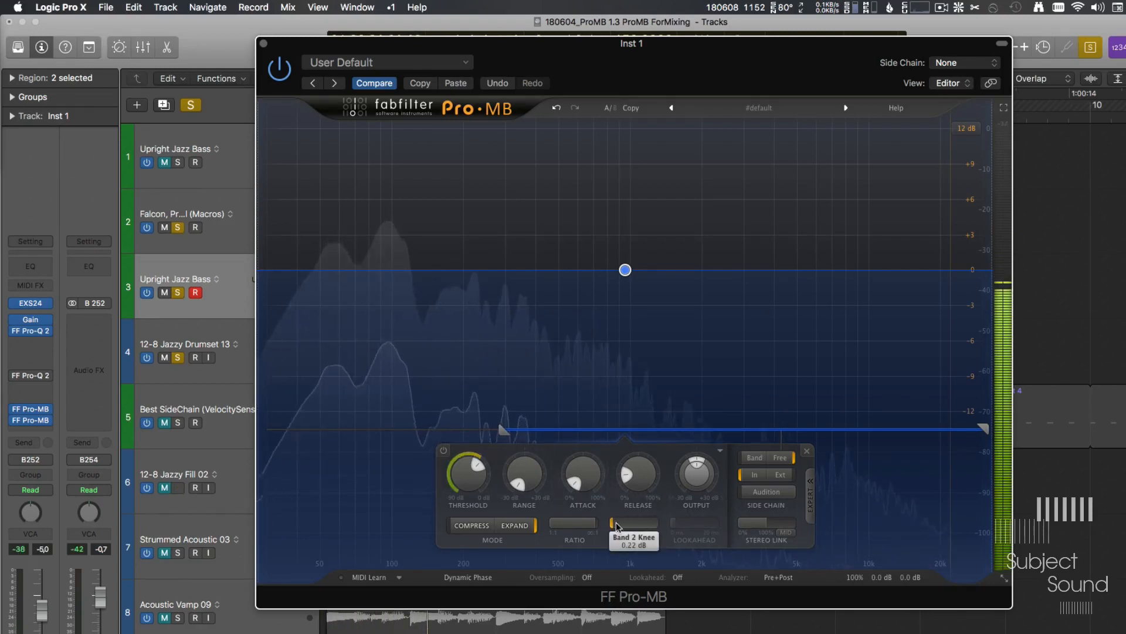
{"action": "left_click_drag", "start_coordinate": [616, 526], "coordinate": [770, 555]}
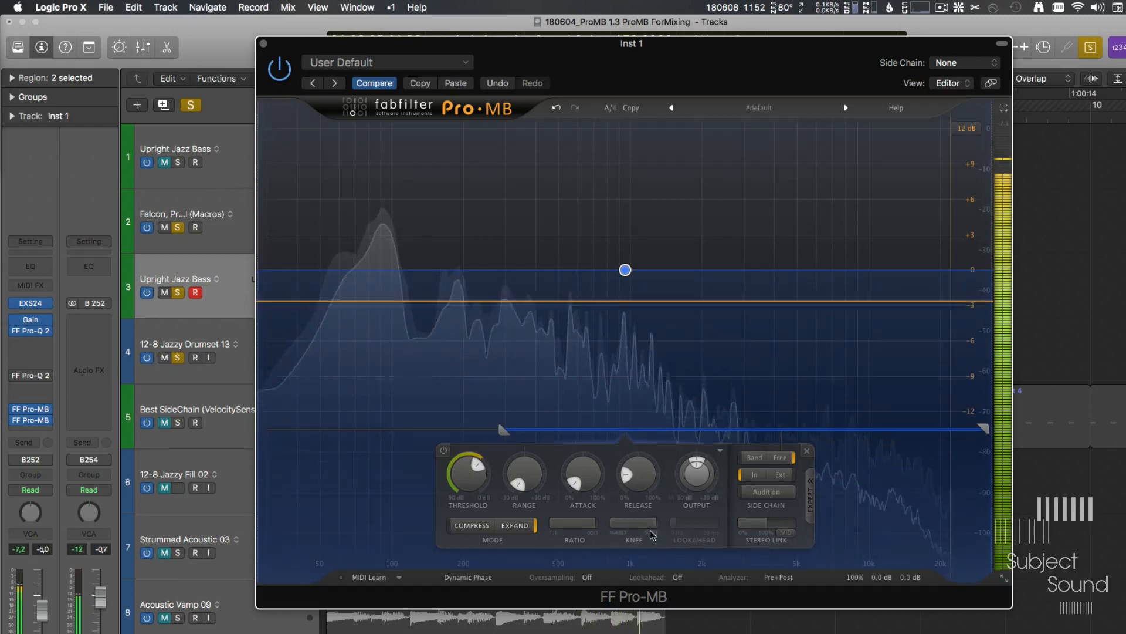
- Set band 2's knee to 12 dB and its threshold to -22 dB
{"action": "double_click", "coordinate": [652, 534]}
{"action": "type", "text": "12"}
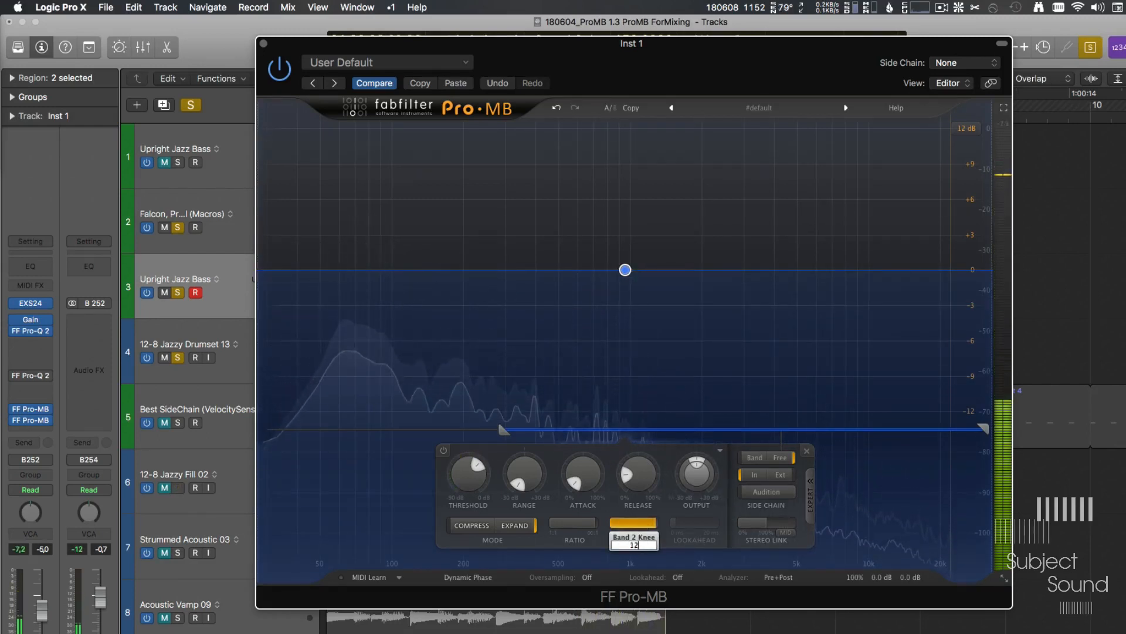
{"action": "key", "text": "Return"}
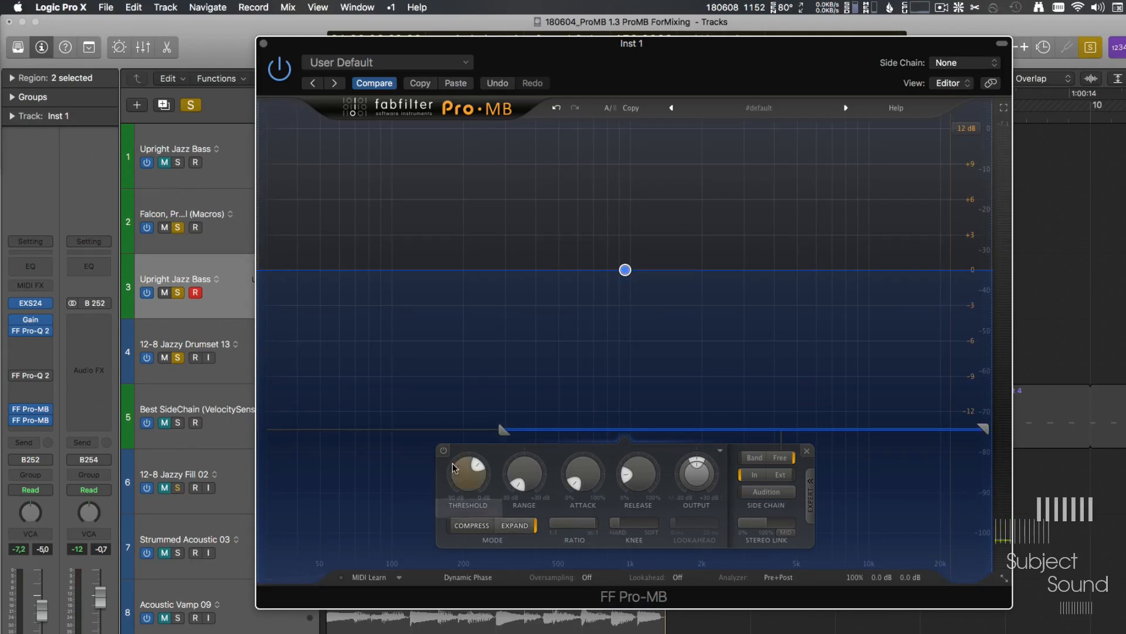
{"action": "double_click", "coordinate": [468, 482]}
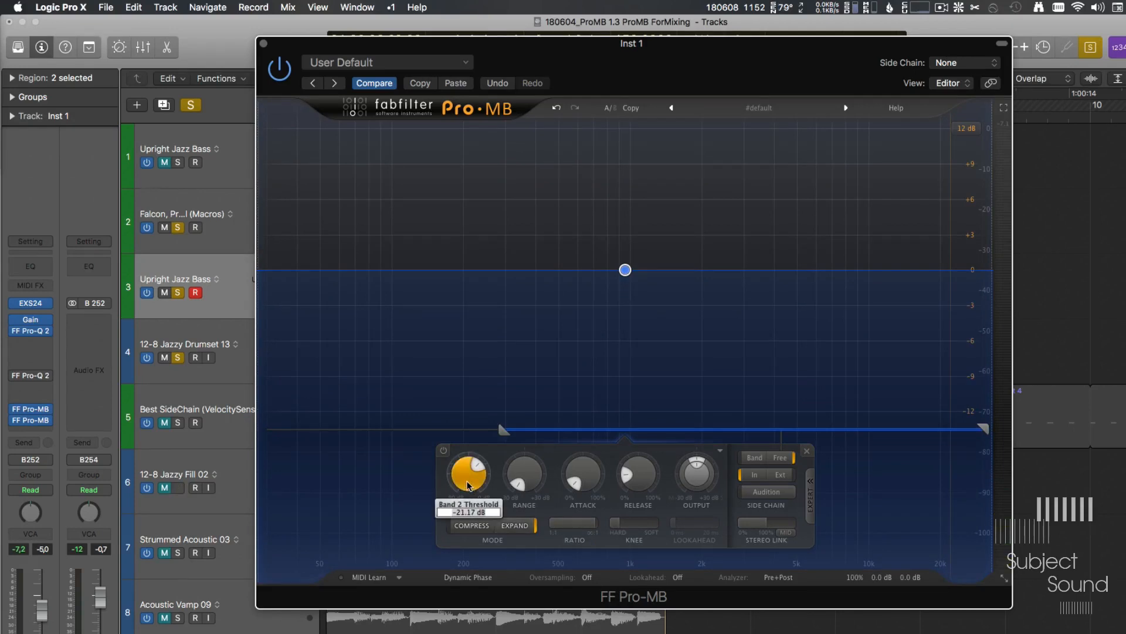
{"action": "type", "text": "-22"}
{"action": "key", "text": "Return"}
- During playback, lower band 2's threshold, narrow its free side-chain range and lengthen its release to about 72%
{"action": "key", "text": "space"}
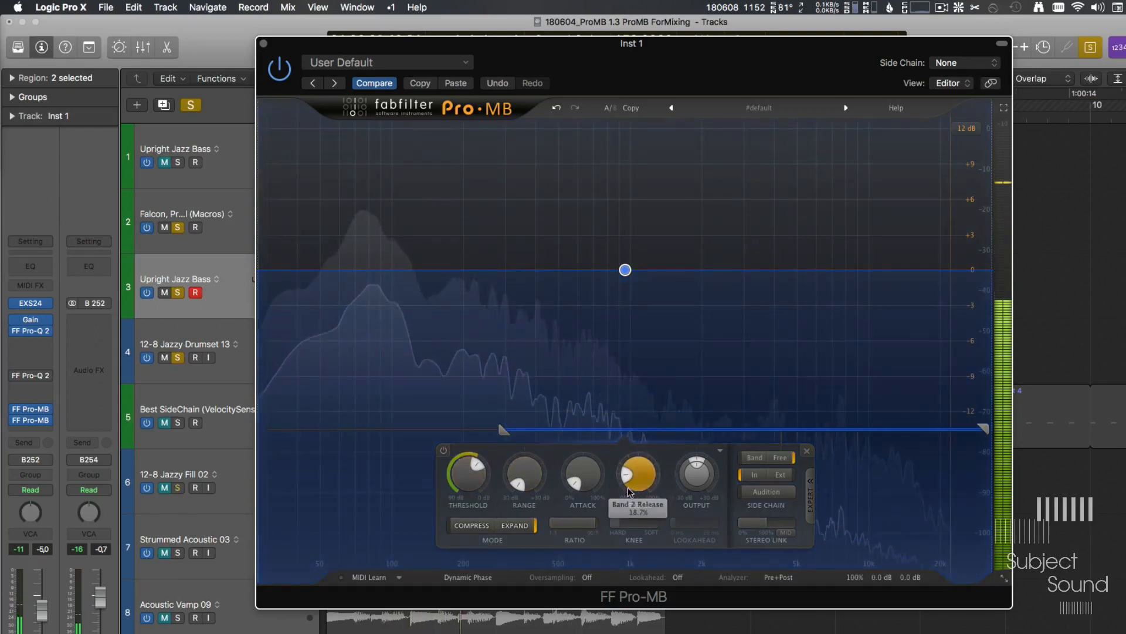
{"action": "left_click_drag", "start_coordinate": [649, 488], "coordinate": [648, 517]}
{"action": "left_click_drag", "start_coordinate": [468, 474], "coordinate": [490, 431]}
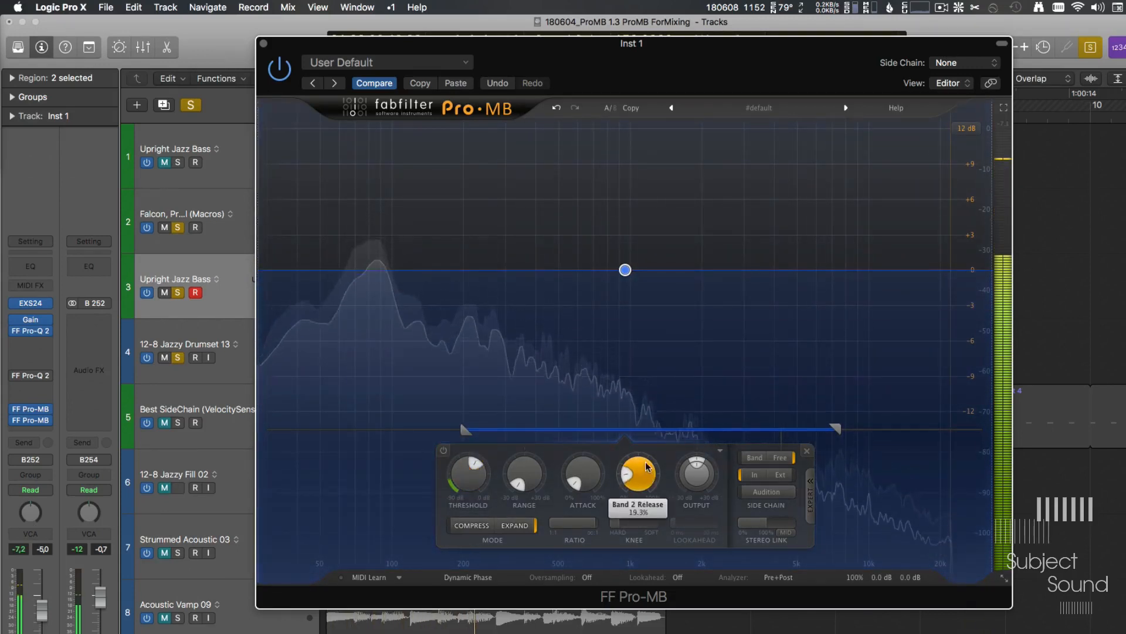
{"action": "left_click_drag", "start_coordinate": [650, 474], "coordinate": [649, 458]}
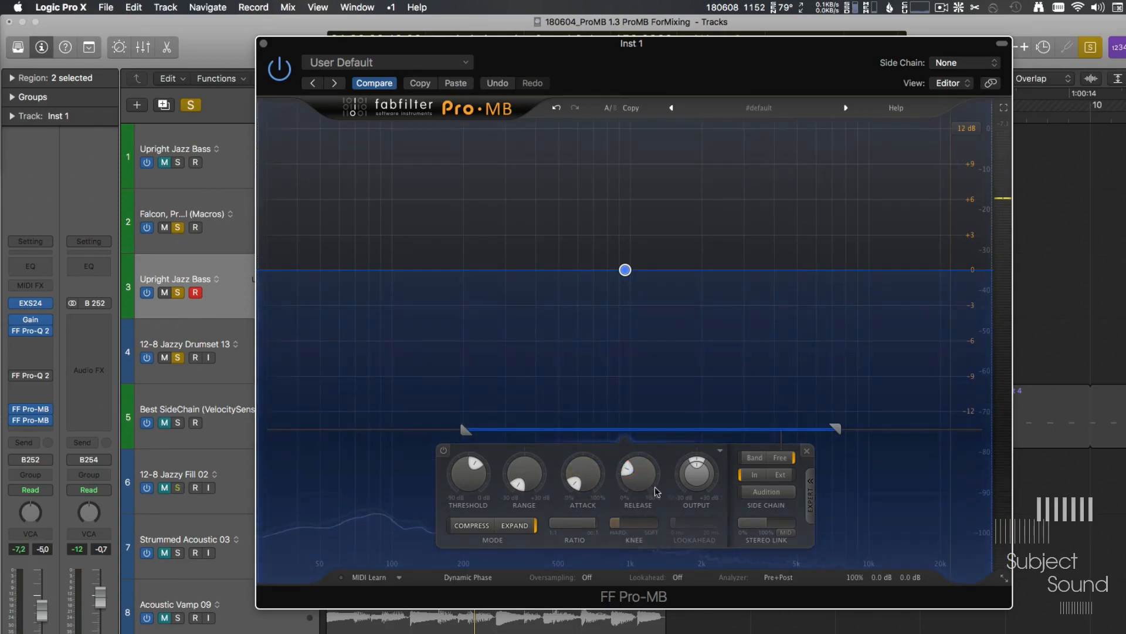
{"action": "left_click_drag", "start_coordinate": [657, 492], "coordinate": [625, 481]}
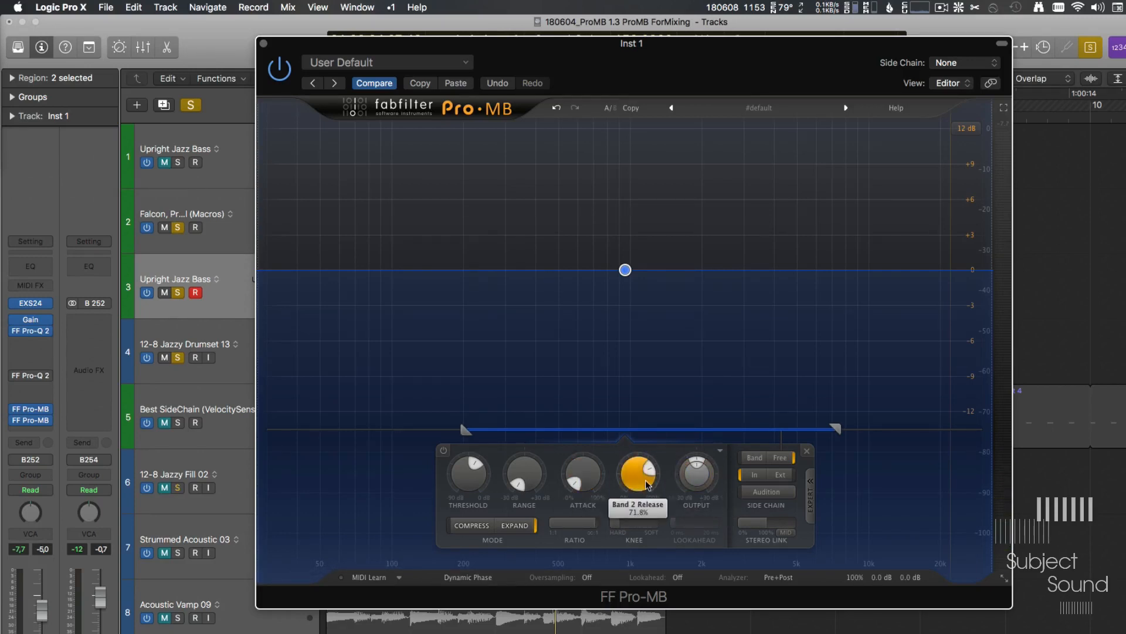
- Raise band 2's release to about 75% and replay the bass passage
{"action": "key", "text": "space"}
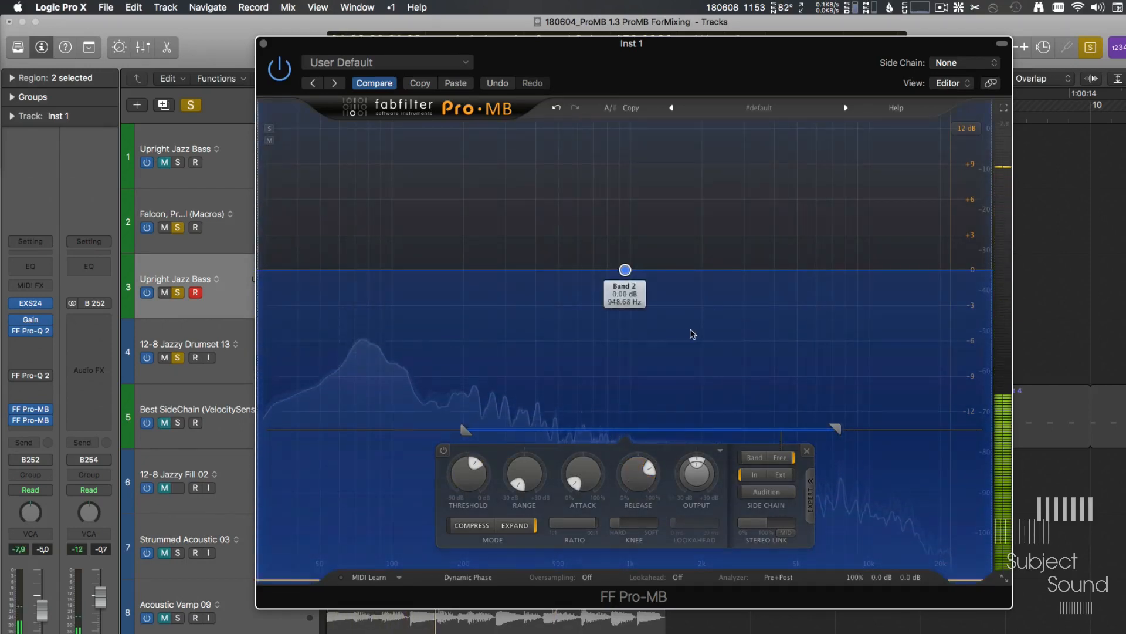
{"action": "left_click_drag", "start_coordinate": [634, 477], "coordinate": [637, 446]}
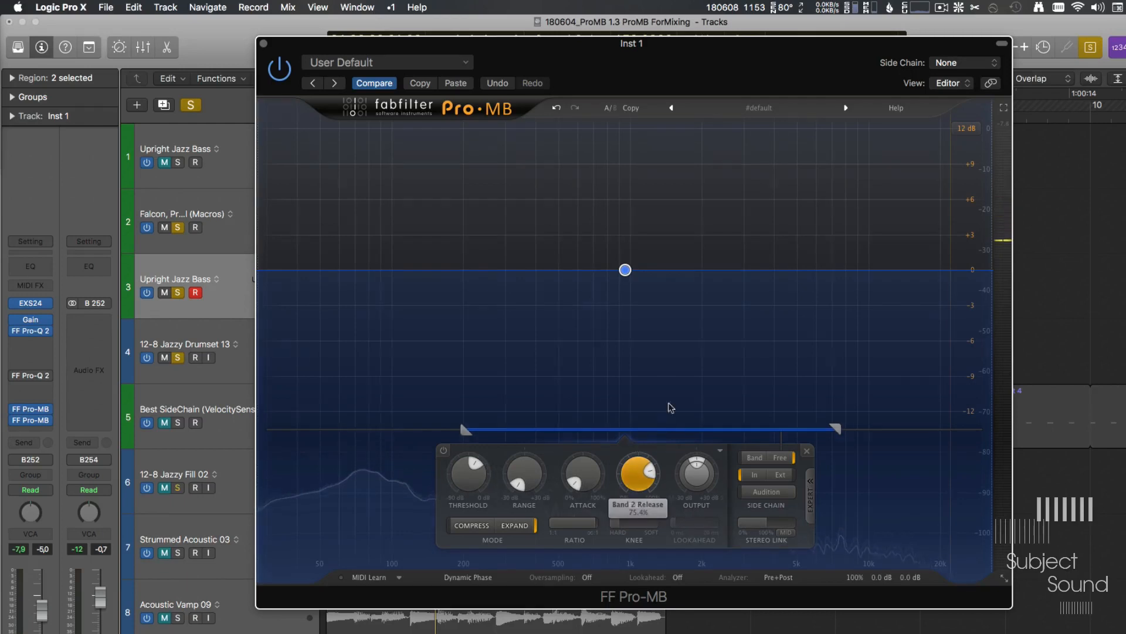
{"action": "key", "text": "space"}
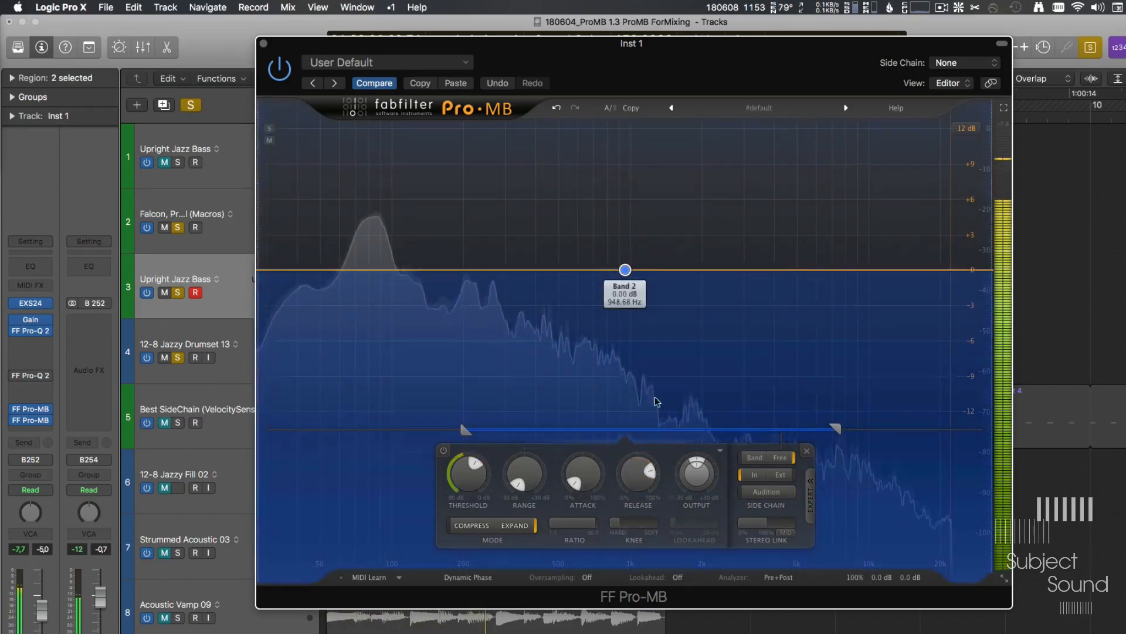
{"action": "key", "text": "space"}
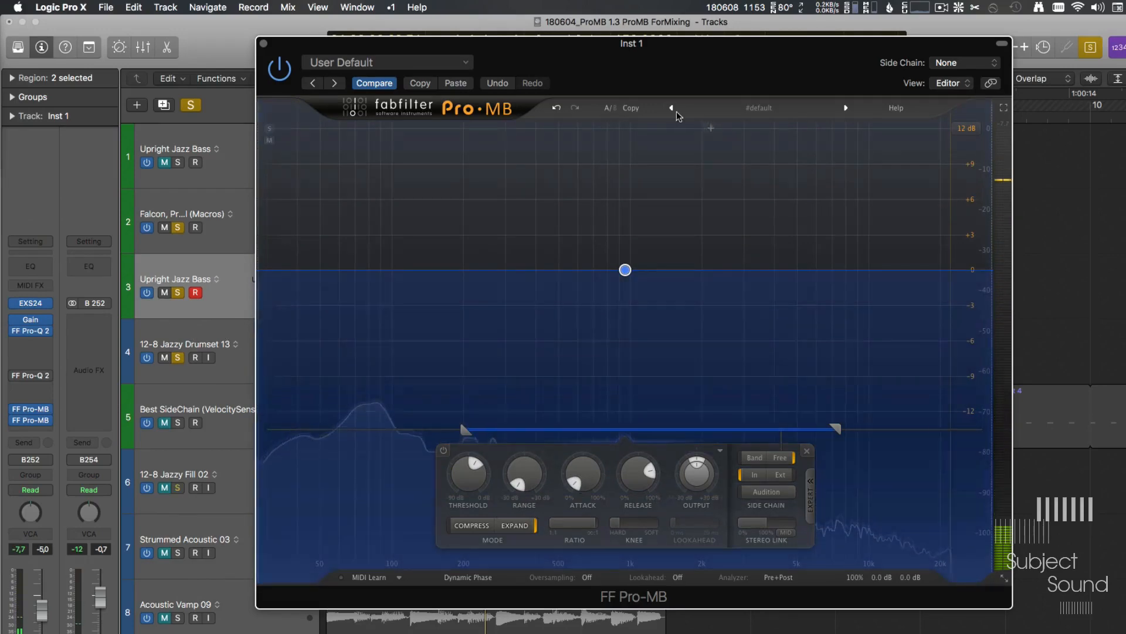
- Play the tracks and compare the bass with Pro-MB's band 2 bypassed and re-enabled
{"action": "key", "text": "space"}
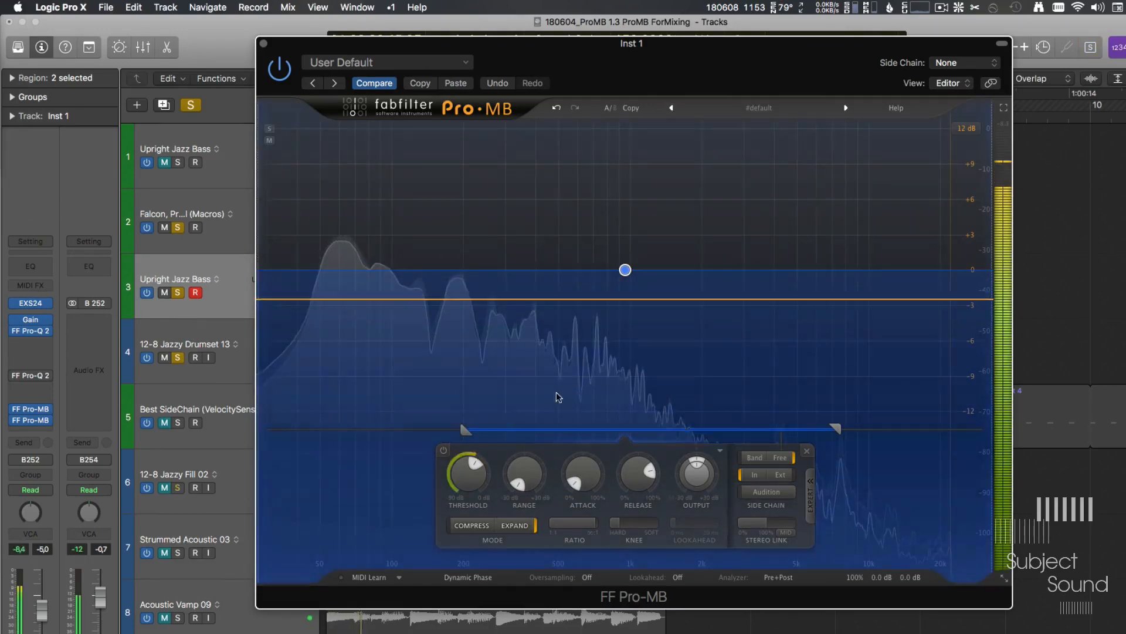
{"action": "left_click", "coordinate": [444, 451]}
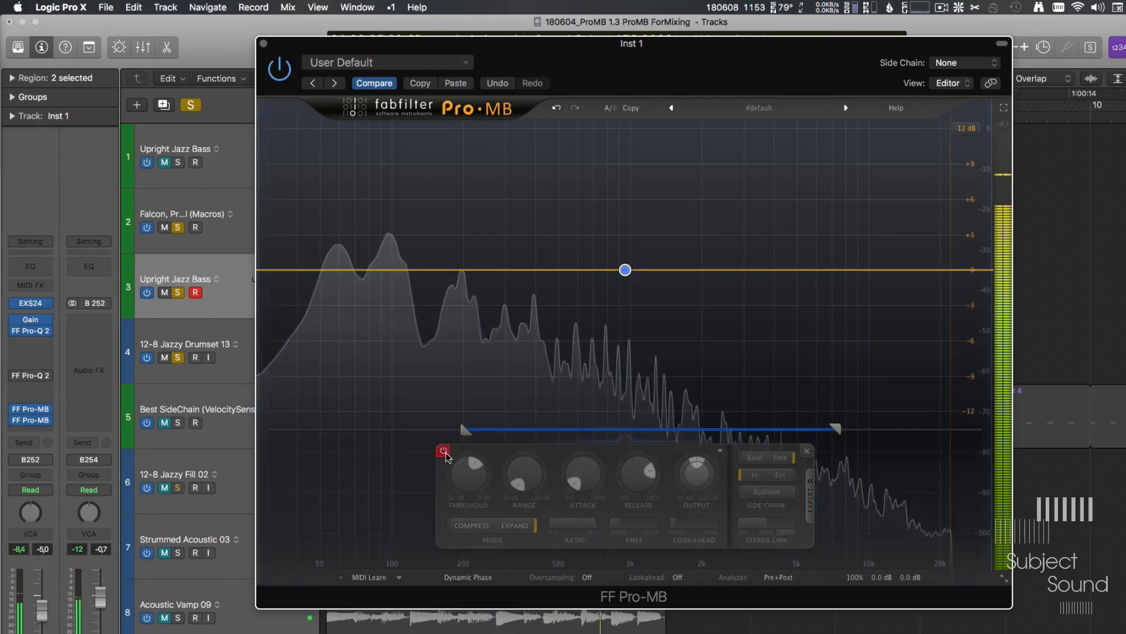
{"action": "left_click", "coordinate": [445, 451]}
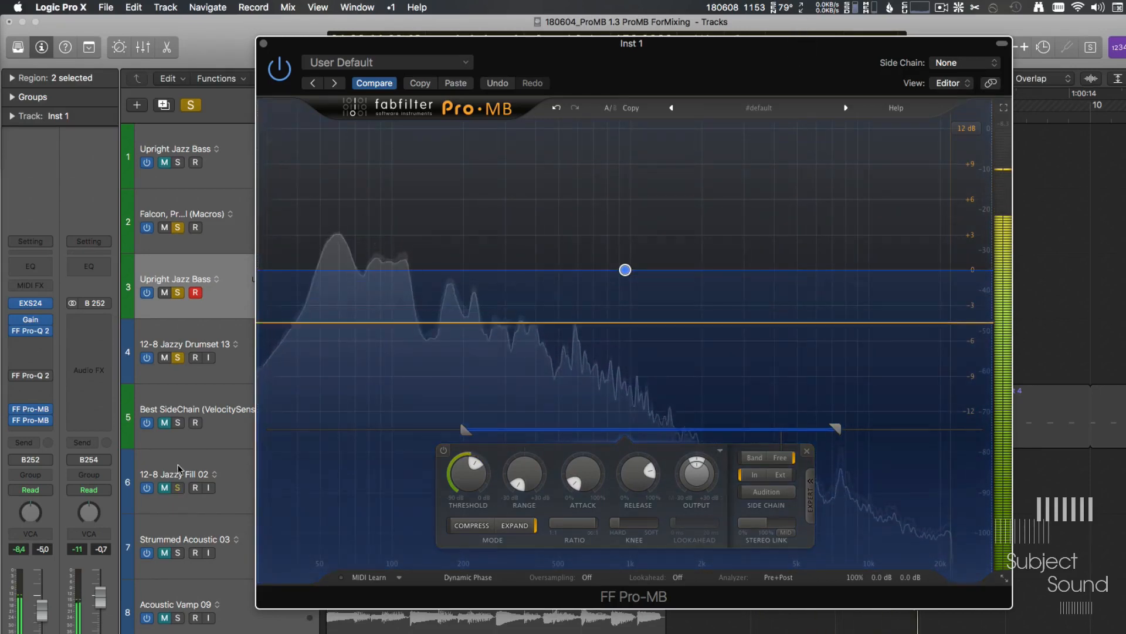
- Open Pro-MB on the 12-8 Jazzy Drumset 13 track, raise band 1's attack and try releases up to about 68%
{"action": "left_click", "coordinate": [176, 370]}
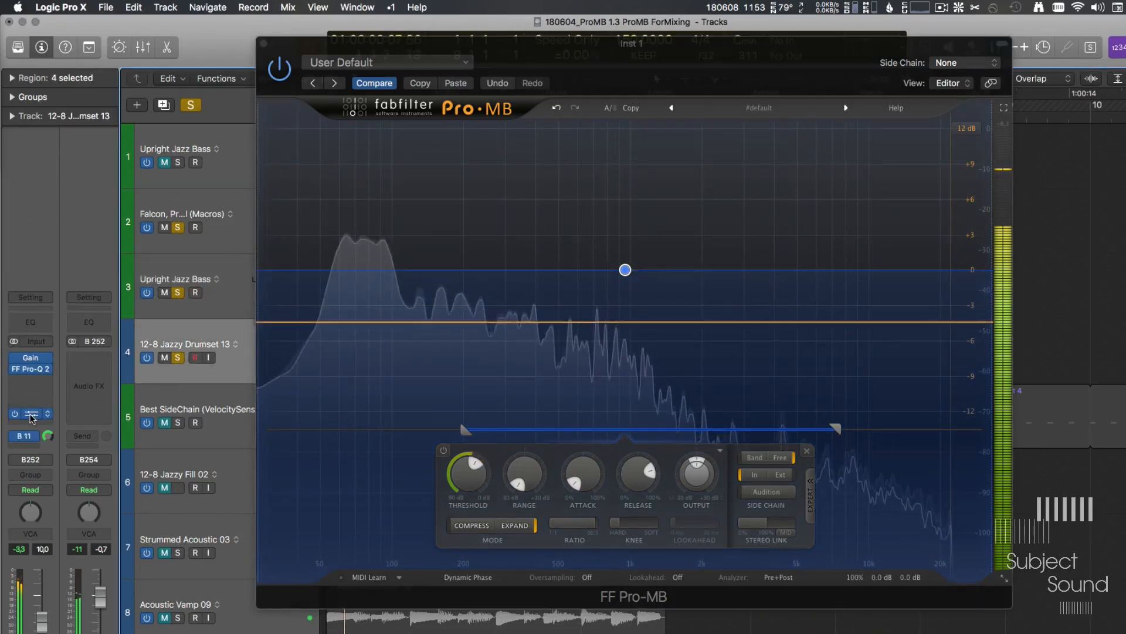
{"action": "left_click", "coordinate": [31, 413]}
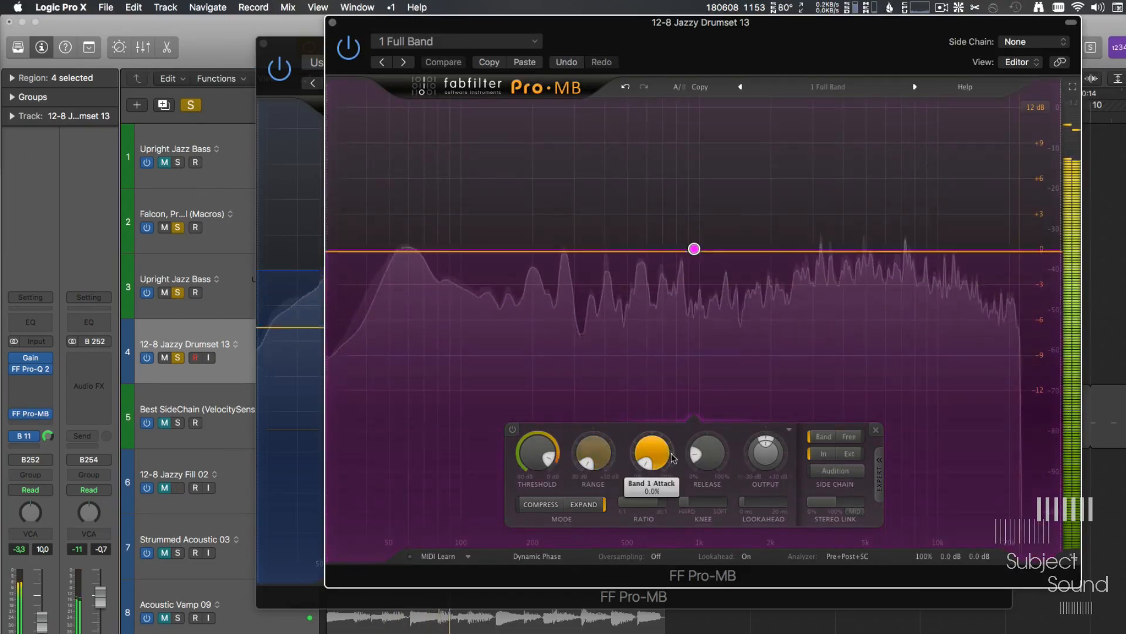
{"action": "left_click_drag", "start_coordinate": [716, 453], "coordinate": [715, 430]}
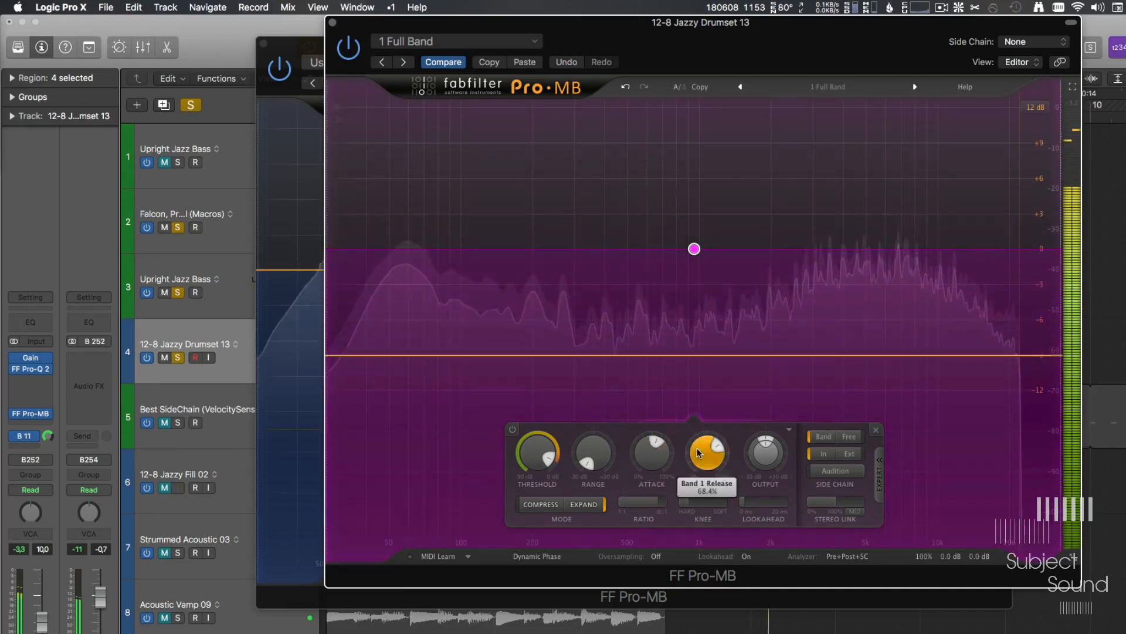
{"action": "left_click_drag", "start_coordinate": [706, 472], "coordinate": [705, 540]}
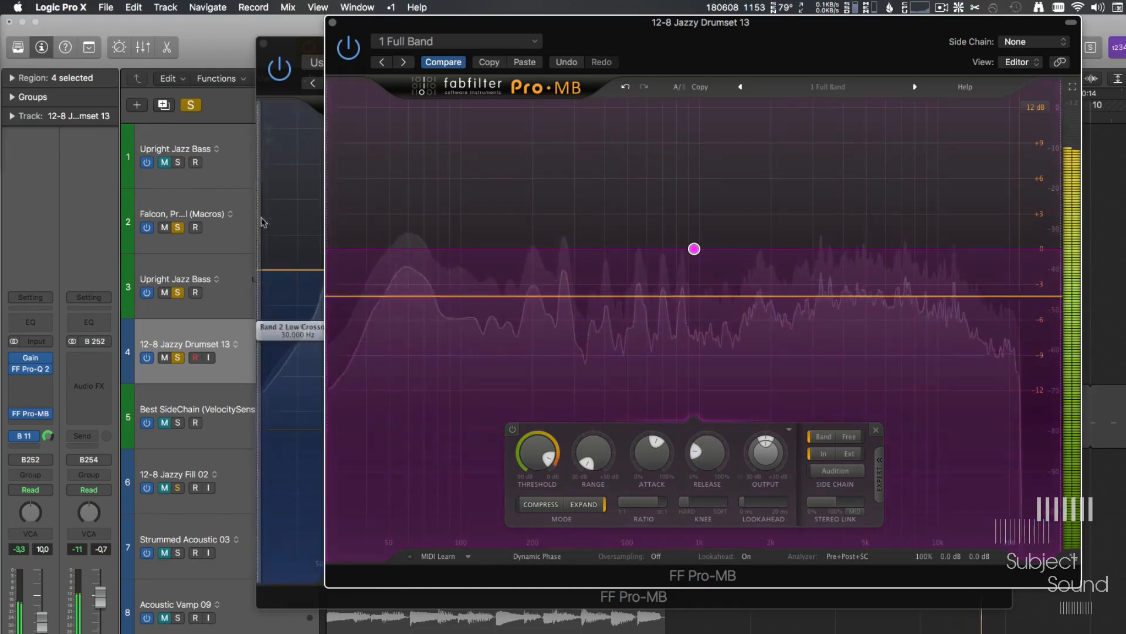
- Solo only the 12-8 Jazzy Drumset 13 track and play it, comparing band 1's attack at 40% and at 0%
{"action": "left_click", "coordinate": [179, 228]}
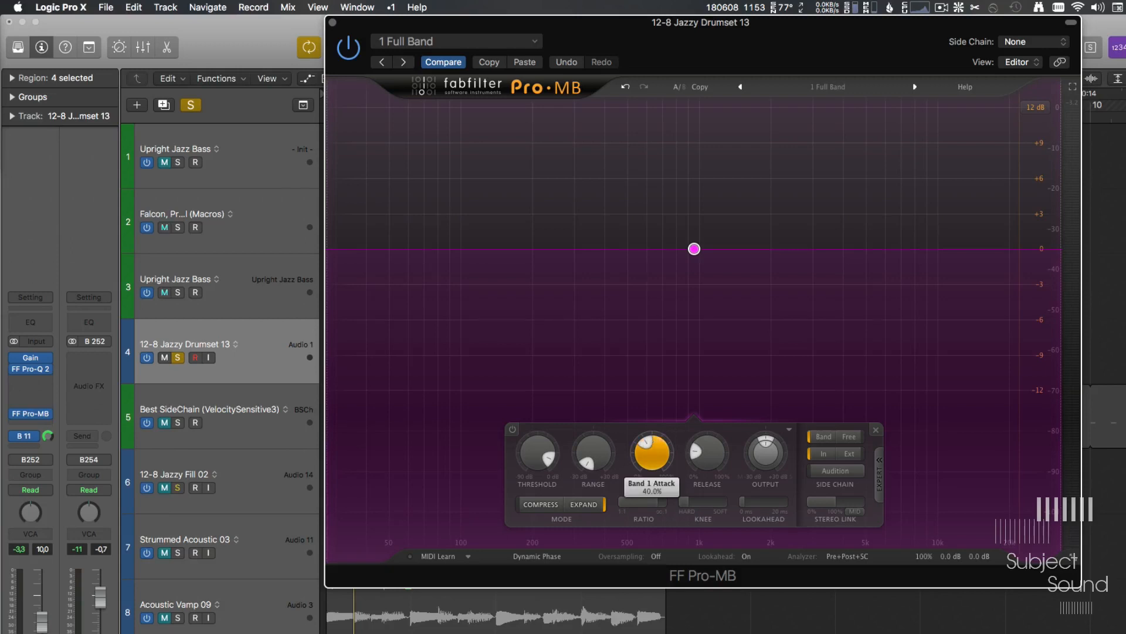
{"action": "key", "text": "space"}
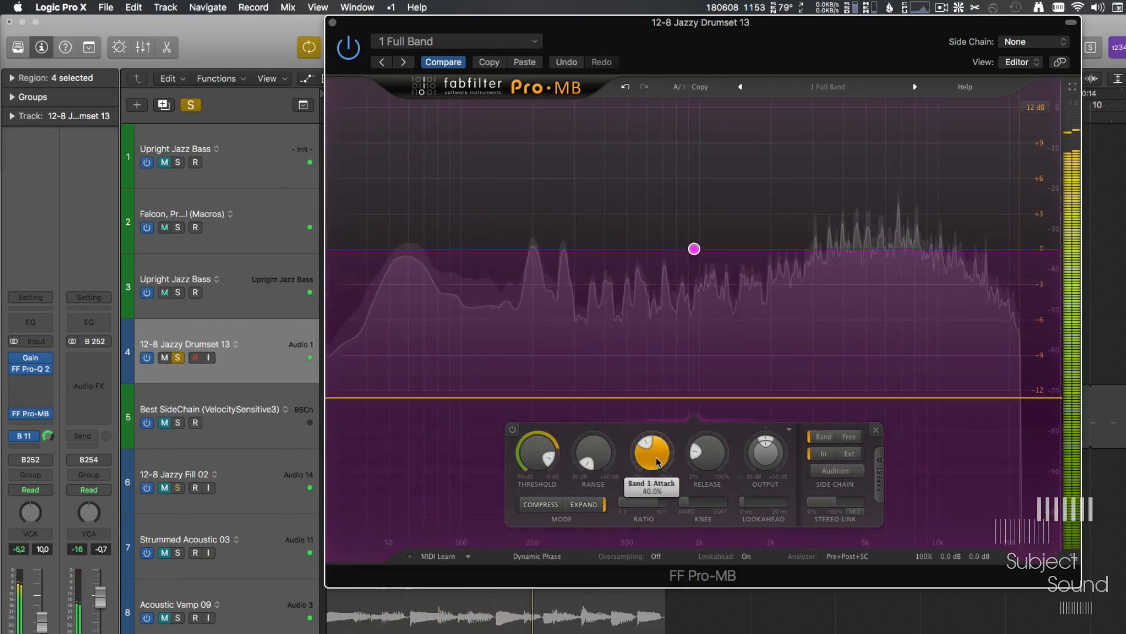
{"action": "key", "text": "space"}
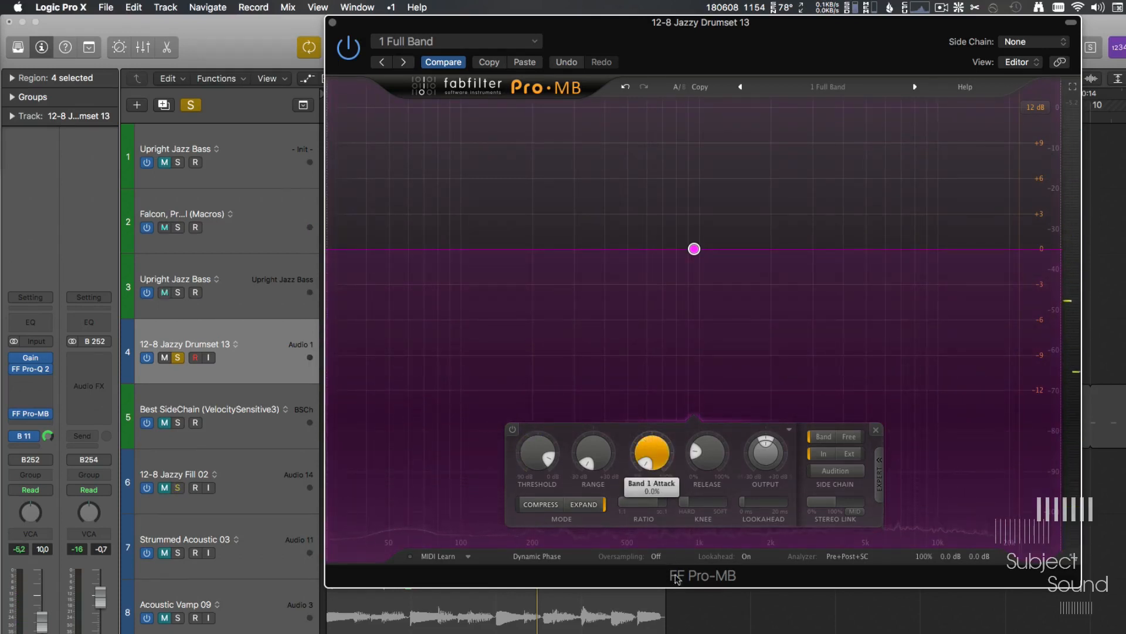
- During playback of the drums, raise band 1's attack, lower its threshold slightly and bring the attack back to about 32%
{"action": "key", "text": "space"}
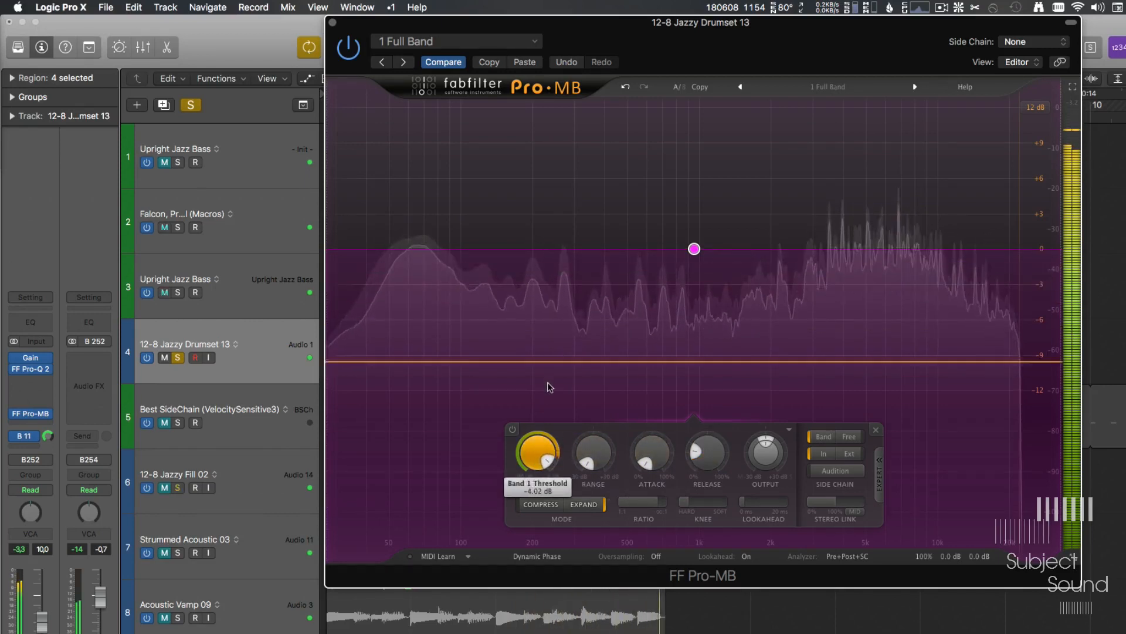
{"action": "left_click_drag", "start_coordinate": [660, 470], "coordinate": [660, 374]}
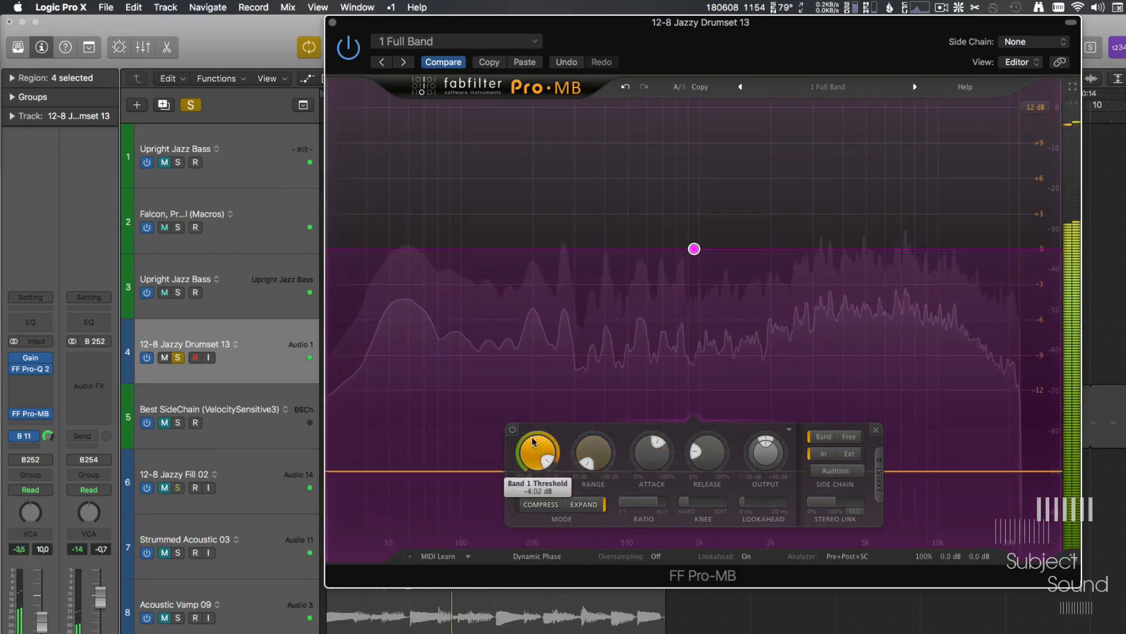
{"action": "left_click_drag", "start_coordinate": [535, 456], "coordinate": [536, 477]}
{"action": "left_click_drag", "start_coordinate": [658, 467], "coordinate": [657, 480]}
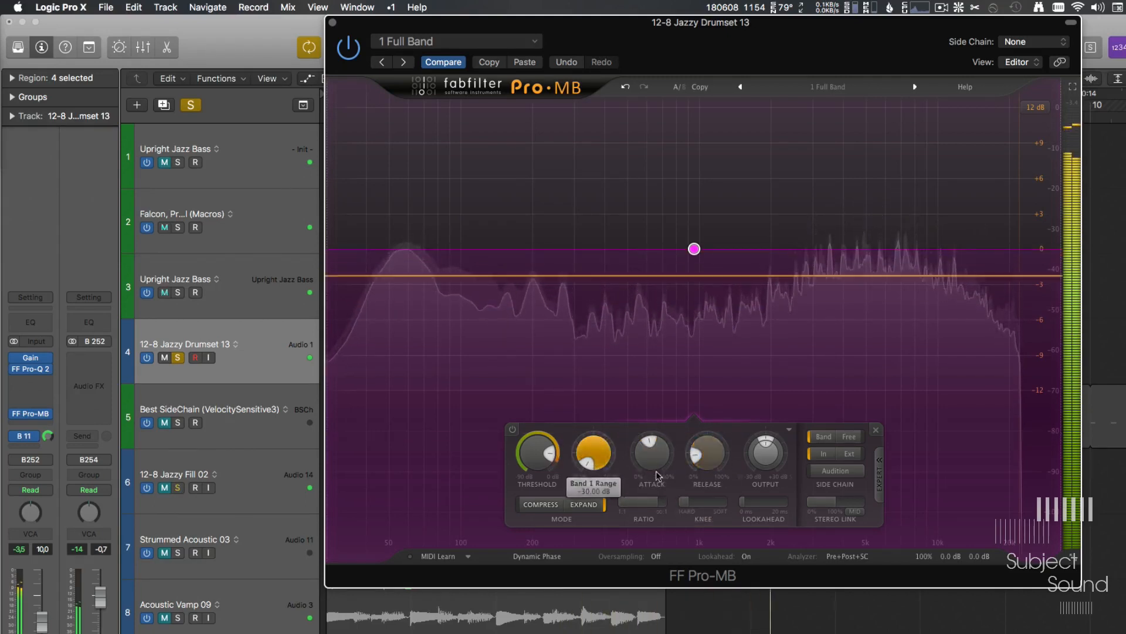
{"action": "left_click_drag", "start_coordinate": [651, 472], "coordinate": [653, 490]}
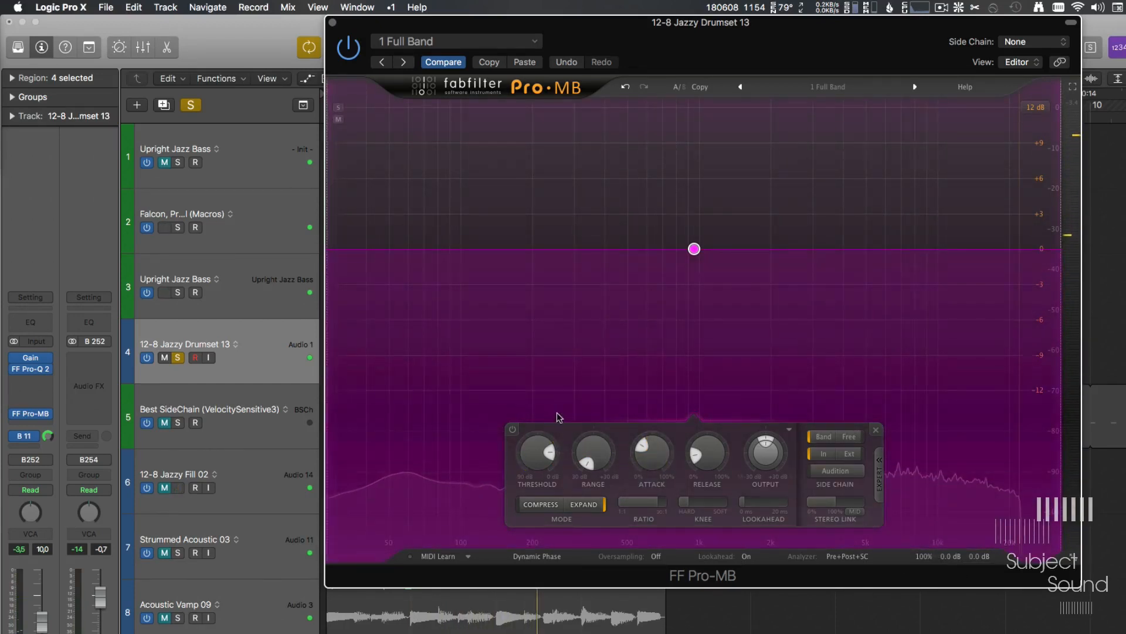
- Try band 1's attack at about 34% and at 0%, ending at about 15%
{"action": "mouse_move", "coordinate": [662, 460]}
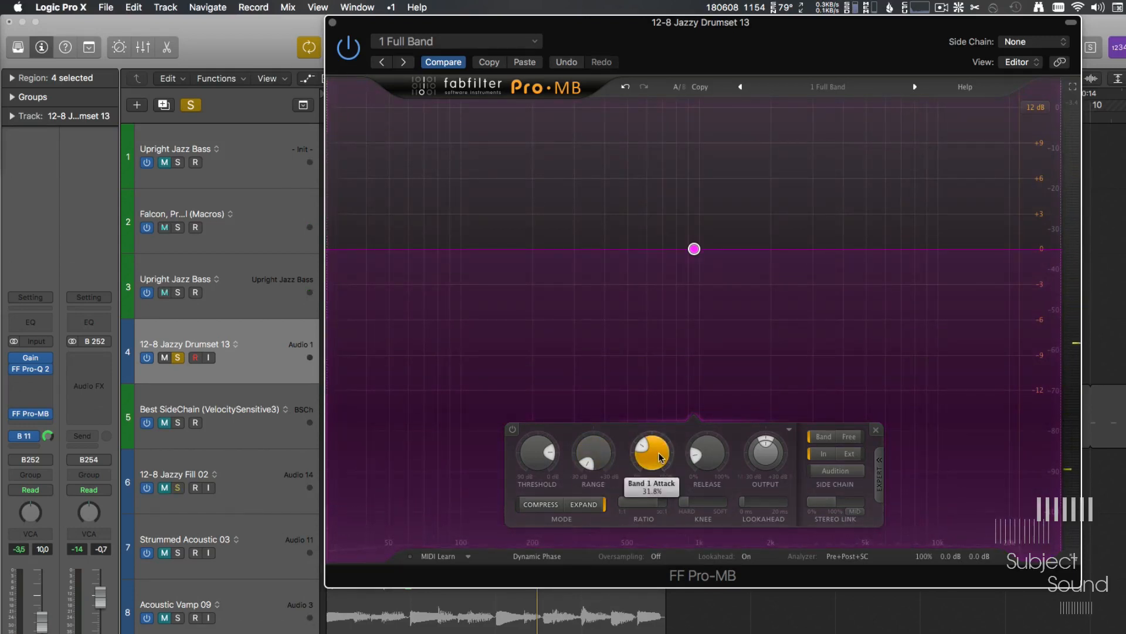
{"action": "scroll", "coordinate": [660, 451], "scroll_direction": "up", "scroll_amount": 2}
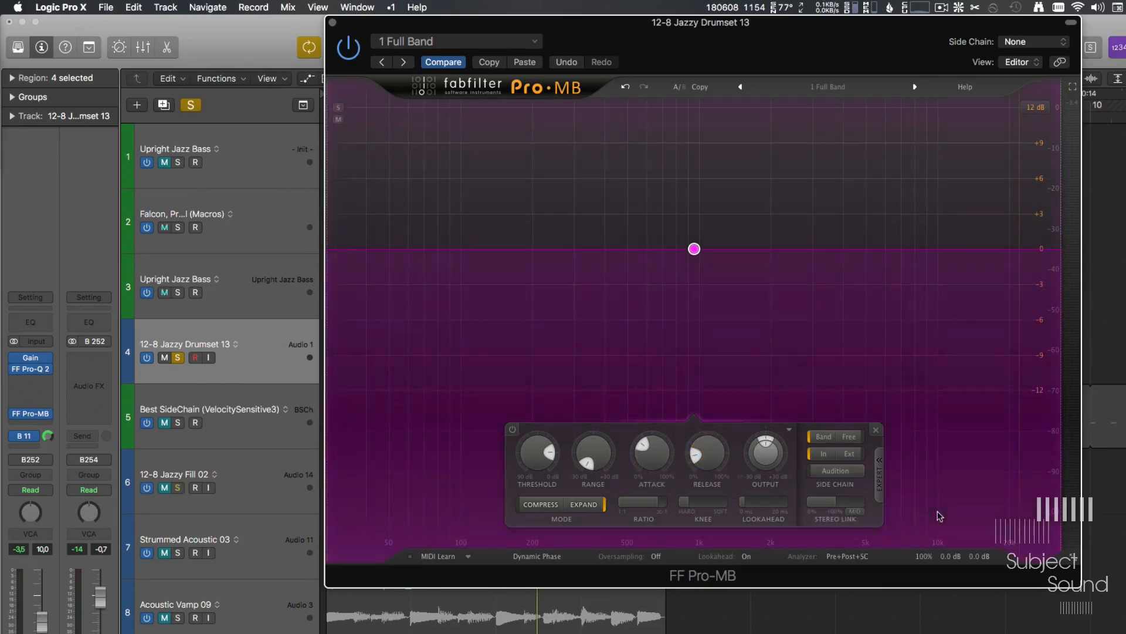
{"action": "mouse_move", "coordinate": [933, 560]}
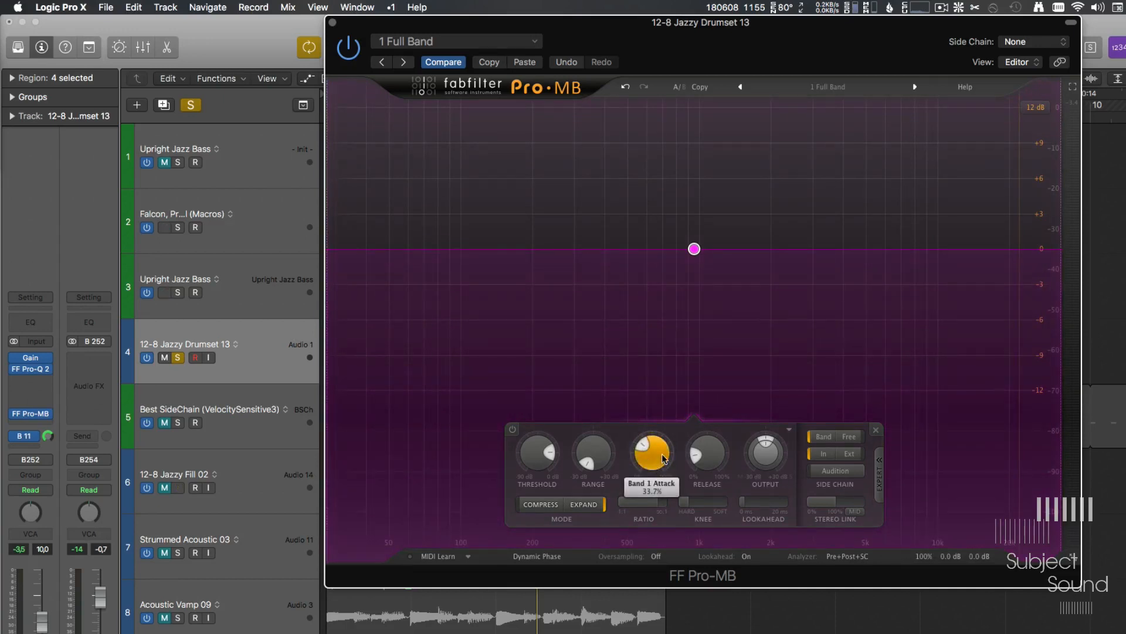
{"action": "left_click_drag", "start_coordinate": [663, 458], "coordinate": [682, 502]}
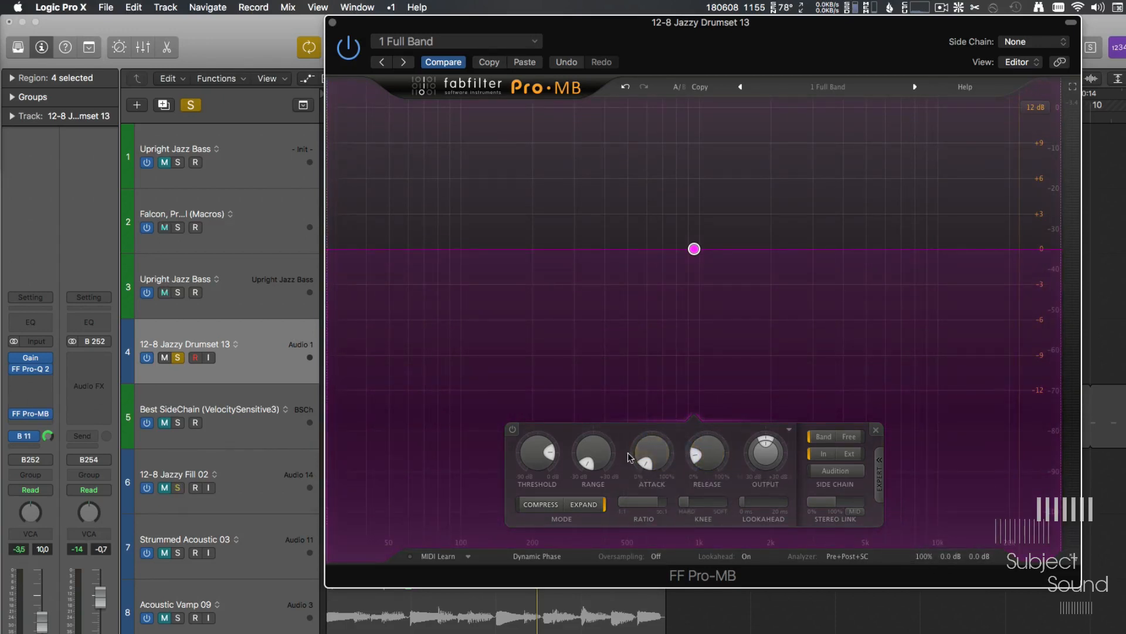
{"action": "mouse_move", "coordinate": [660, 446]}
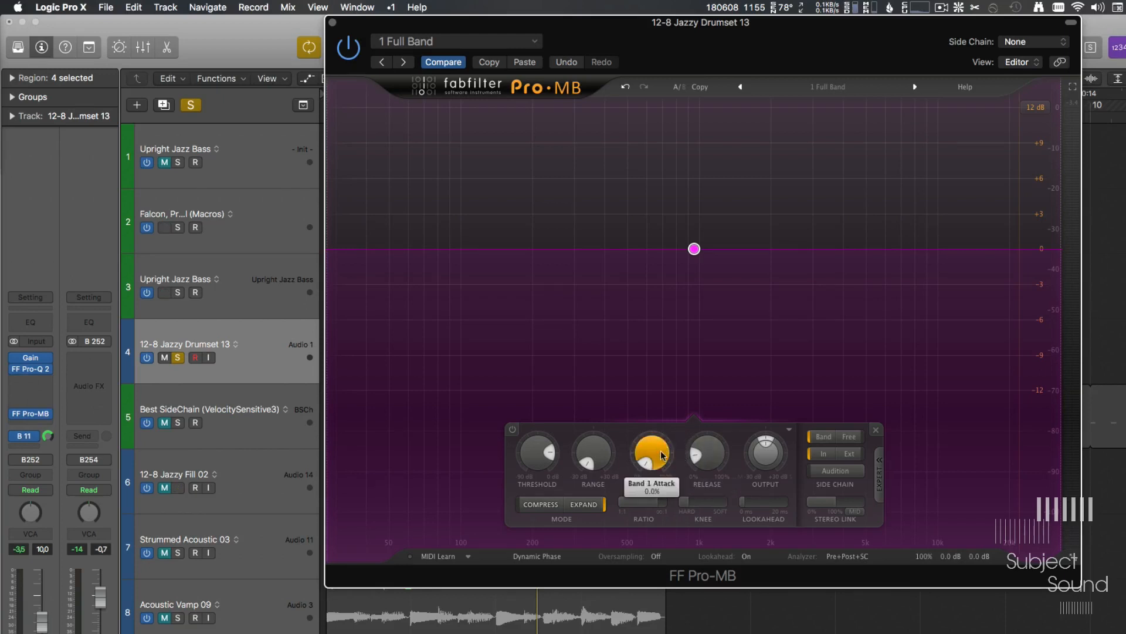
{"action": "left_click_drag", "start_coordinate": [663, 410], "coordinate": [664, 359]}
- Replay the drums and fine-tune band 1's threshold while raising its attack further
{"action": "key", "text": "space"}
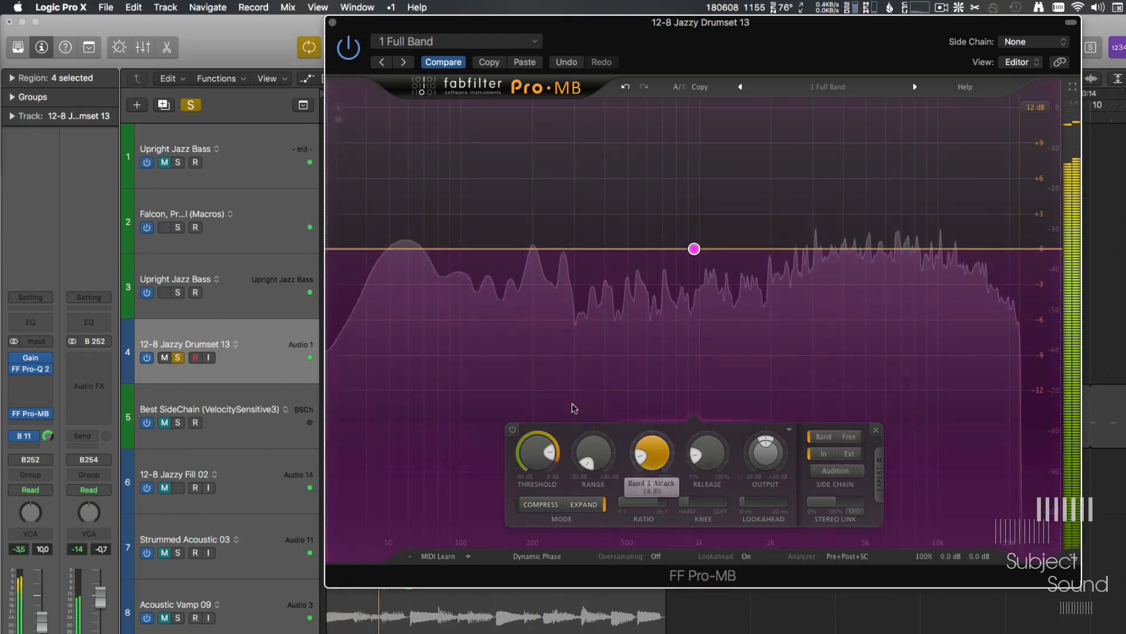
{"action": "mouse_move", "coordinate": [546, 446]}
{"action": "left_click_drag", "start_coordinate": [543, 442], "coordinate": [558, 386]}
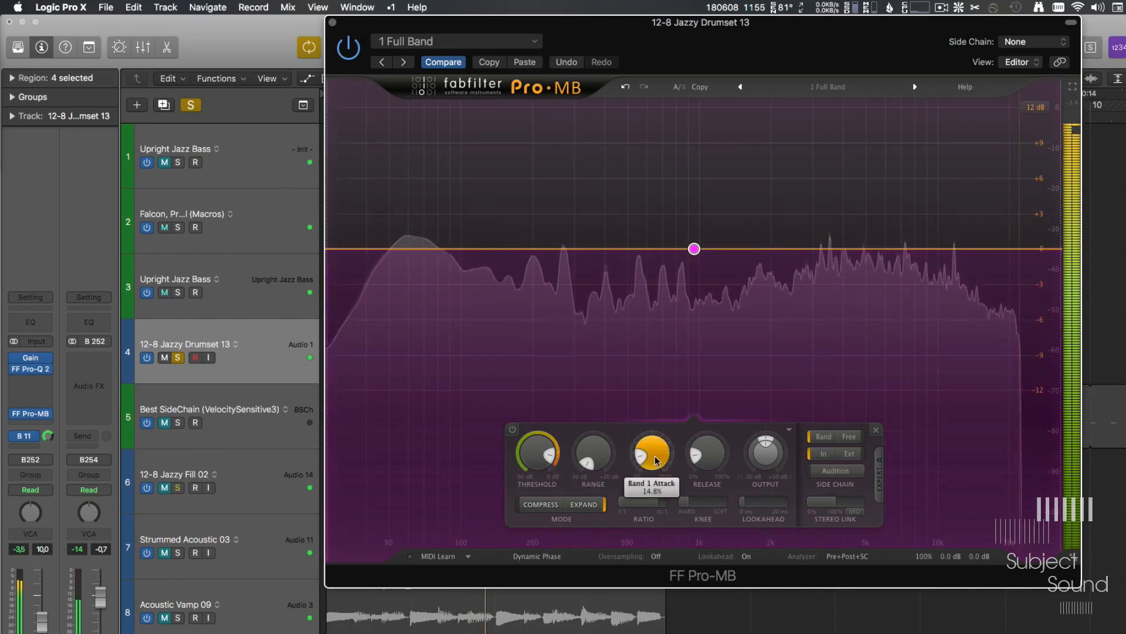
{"action": "left_click_drag", "start_coordinate": [656, 455], "coordinate": [659, 355]}
{"action": "left_click_drag", "start_coordinate": [545, 448], "coordinate": [560, 414]}
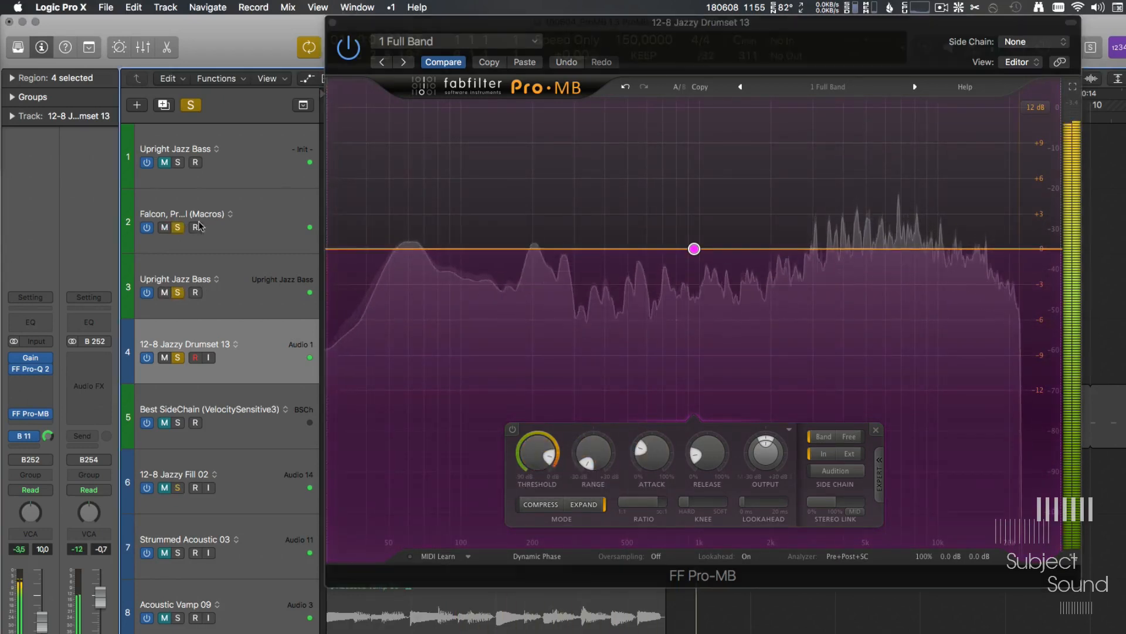
- Open Pro-MB on the Falcon track and lower the crossover between bands 2 and 1 to about 83 Hz
{"action": "left_click", "coordinate": [254, 221]}
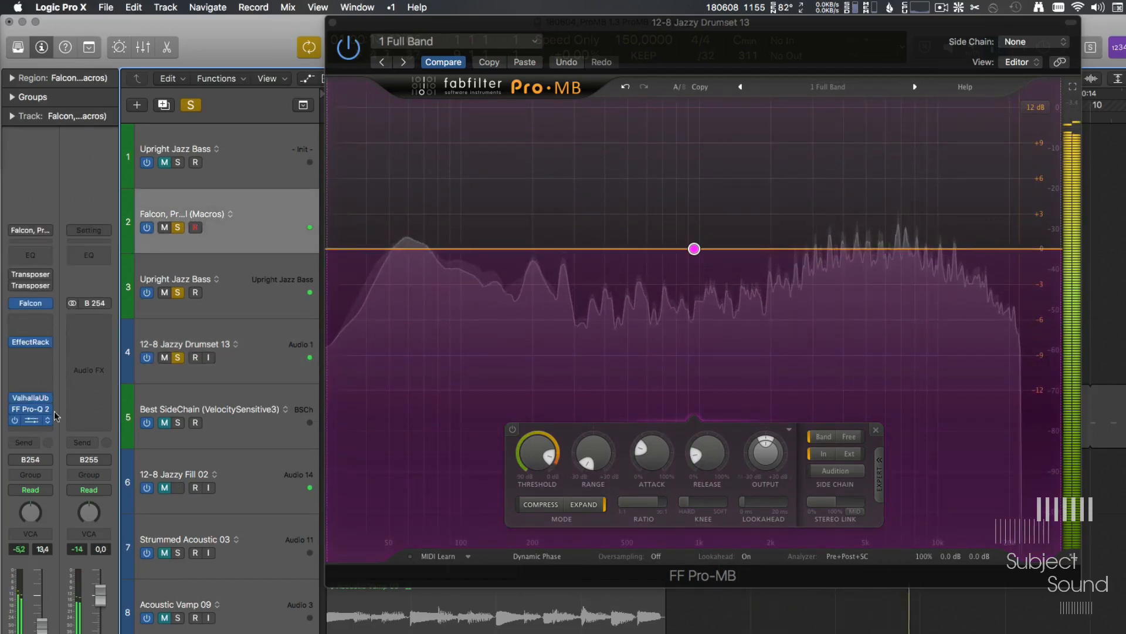
{"action": "left_click", "coordinate": [30, 420]}
{"action": "left_click_drag", "start_coordinate": [559, 275], "coordinate": [416, 276]}
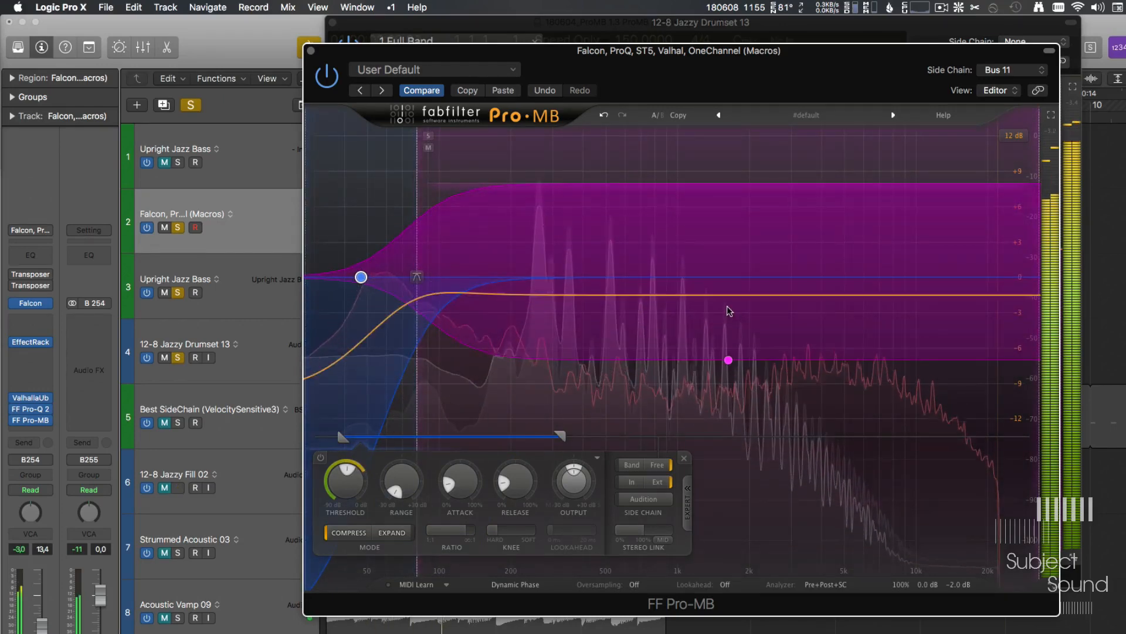
- Reshape band 1 with a lower output, Mid -2.89 dB pan, Side stereo linking, a larger range and a wider free side-chain range
{"action": "left_click", "coordinate": [728, 360]}
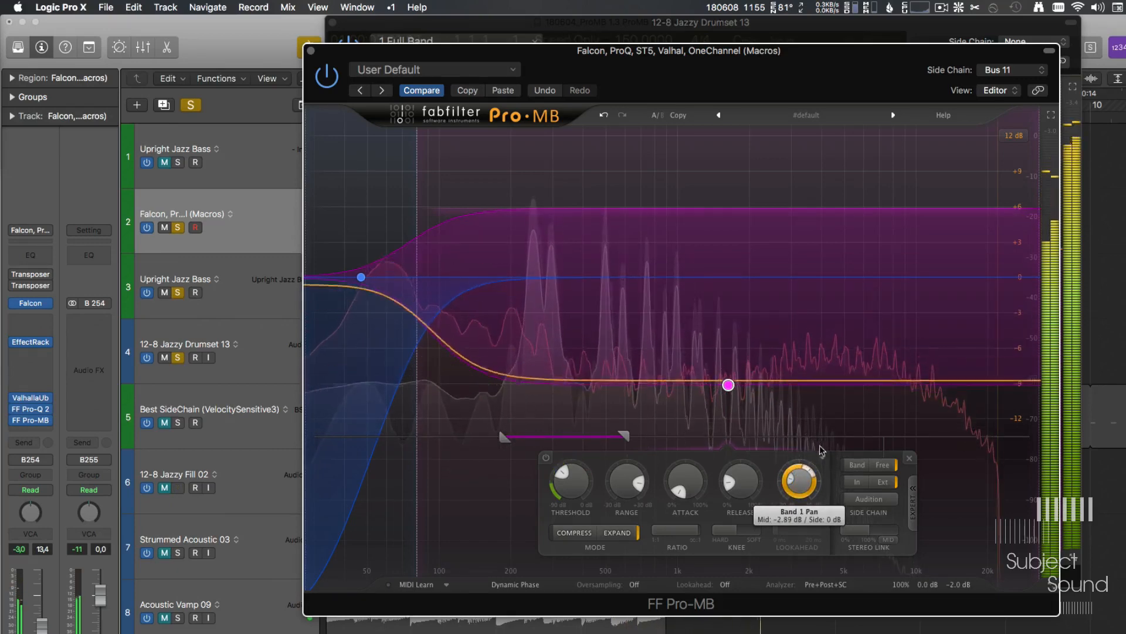
{"action": "left_click", "coordinate": [889, 540]}
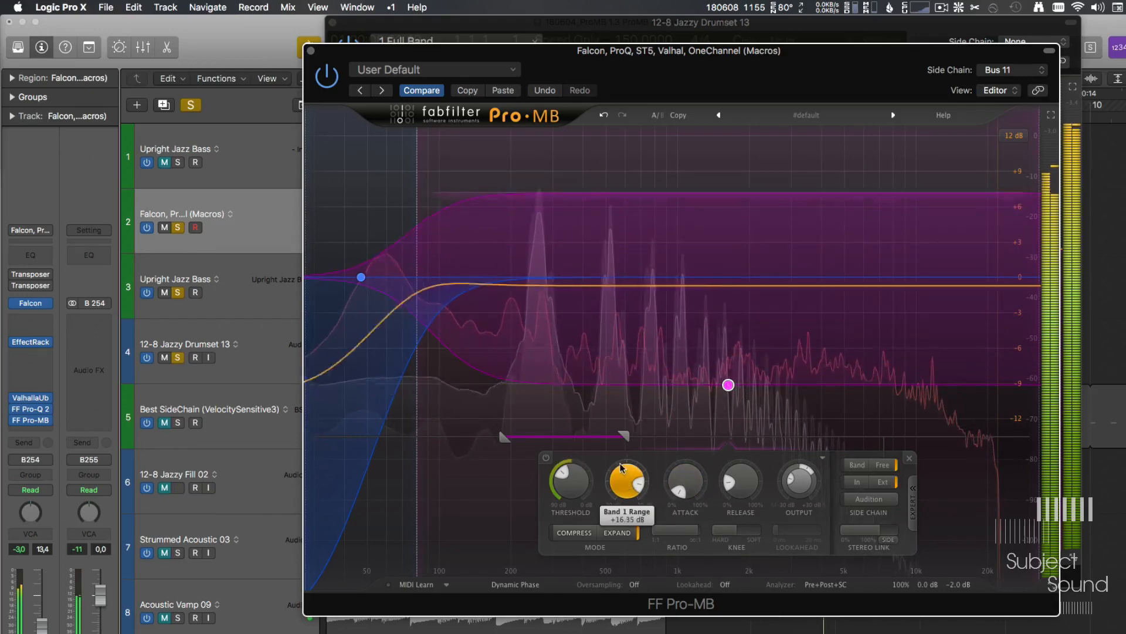
{"action": "left_click_drag", "start_coordinate": [570, 481], "coordinate": [566, 541]}
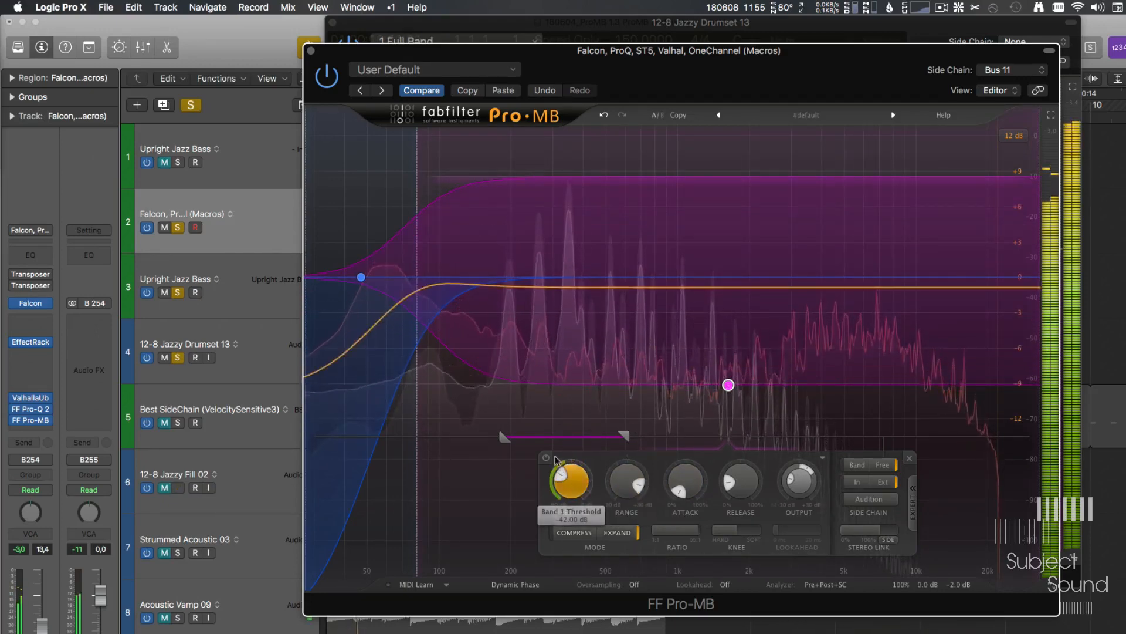
{"action": "left_click_drag", "start_coordinate": [624, 437], "coordinate": [897, 441]}
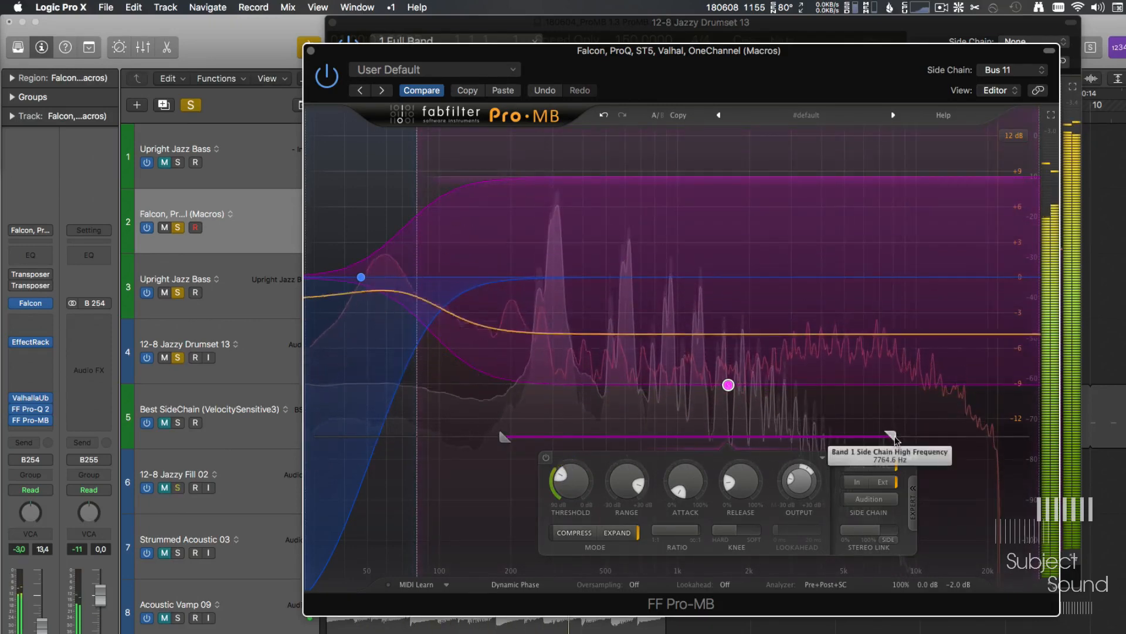
{"action": "left_click_drag", "start_coordinate": [650, 440], "coordinate": [605, 440]}
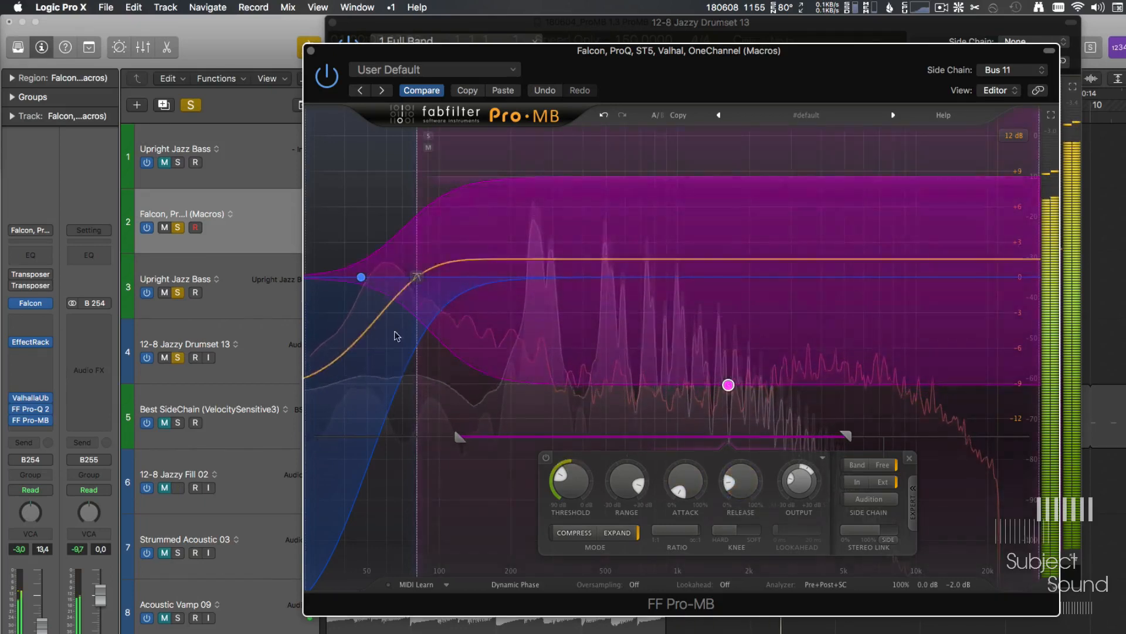
- Lower band 2's threshold, soften the crossover slope and raise the crossover between bands 2 and 1 to about 174 Hz
{"action": "left_click", "coordinate": [361, 277]}
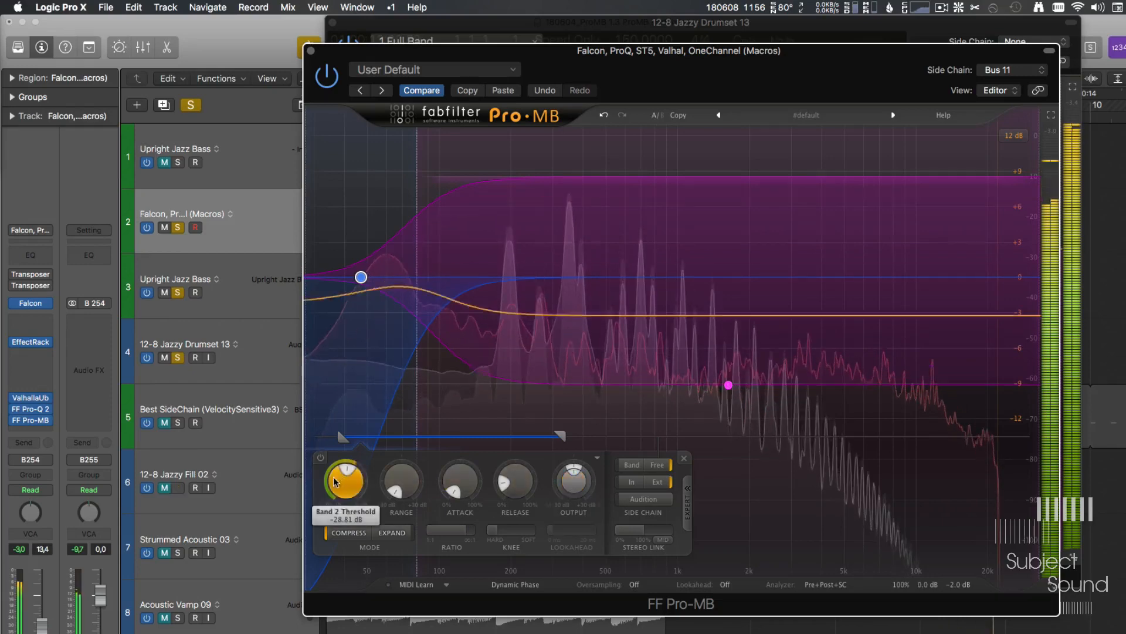
{"action": "left_click_drag", "start_coordinate": [345, 481], "coordinate": [360, 514]}
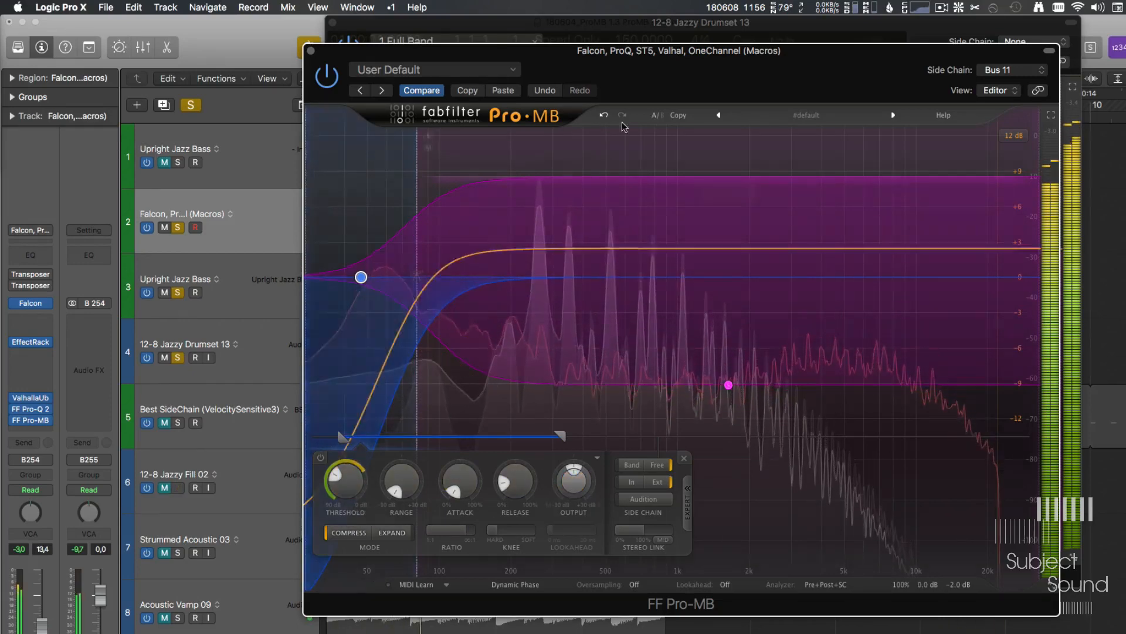
{"action": "mouse_move", "coordinate": [422, 278]}
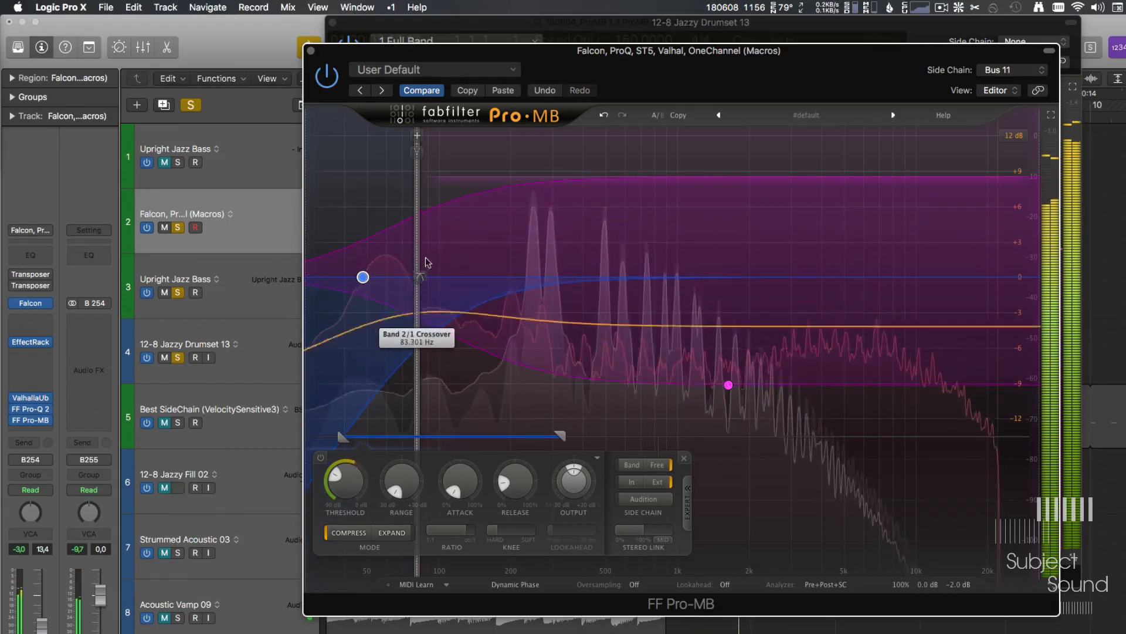
{"action": "left_click_drag", "start_coordinate": [419, 252], "coordinate": [496, 258]}
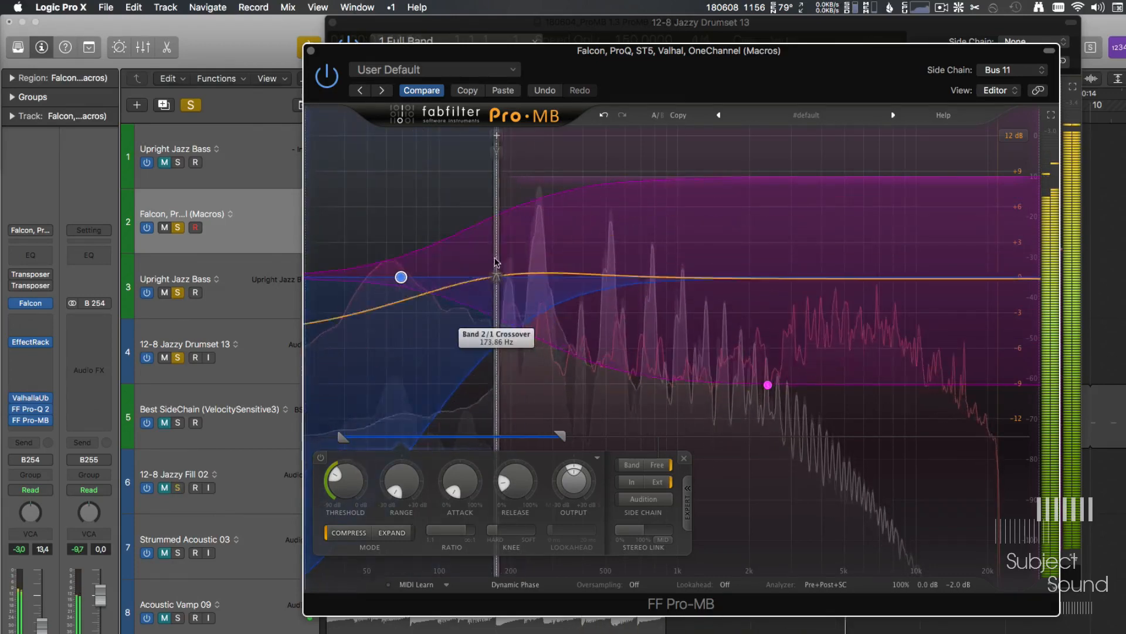